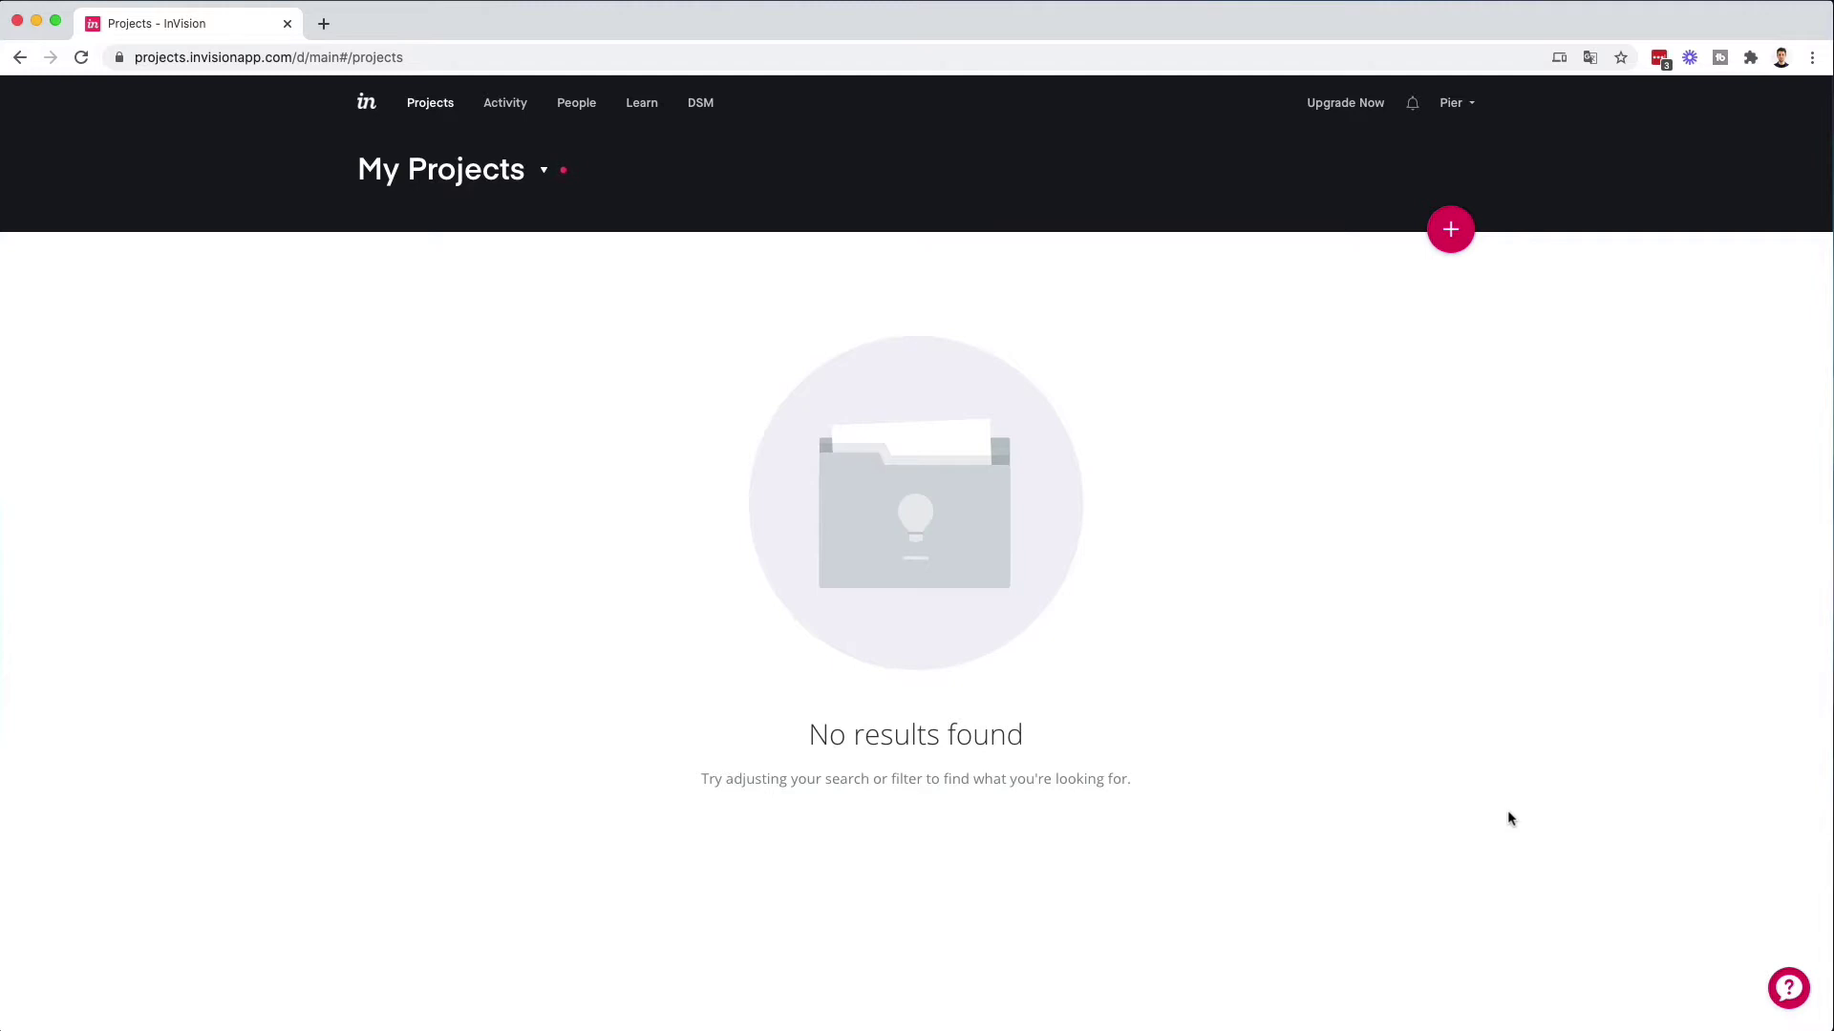
- Start a new freehand and begin entering 'Freehand' as its name
click(1452, 229)
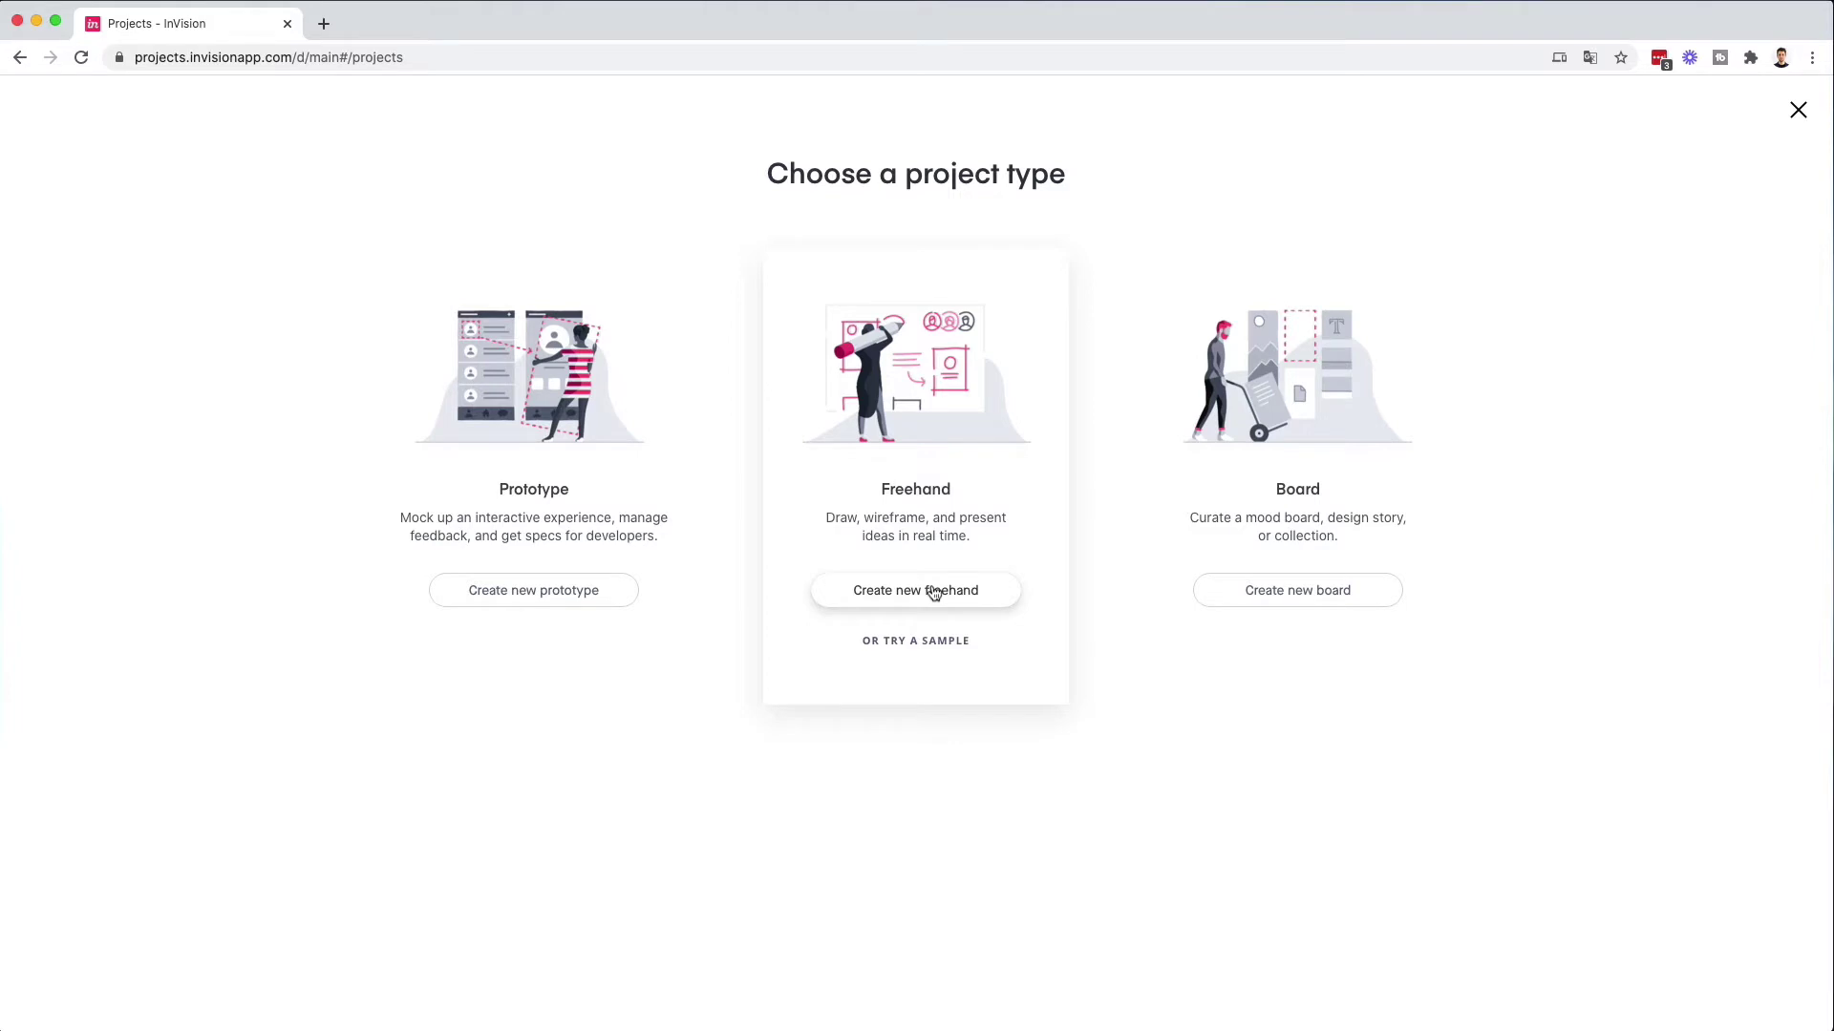
click(934, 592)
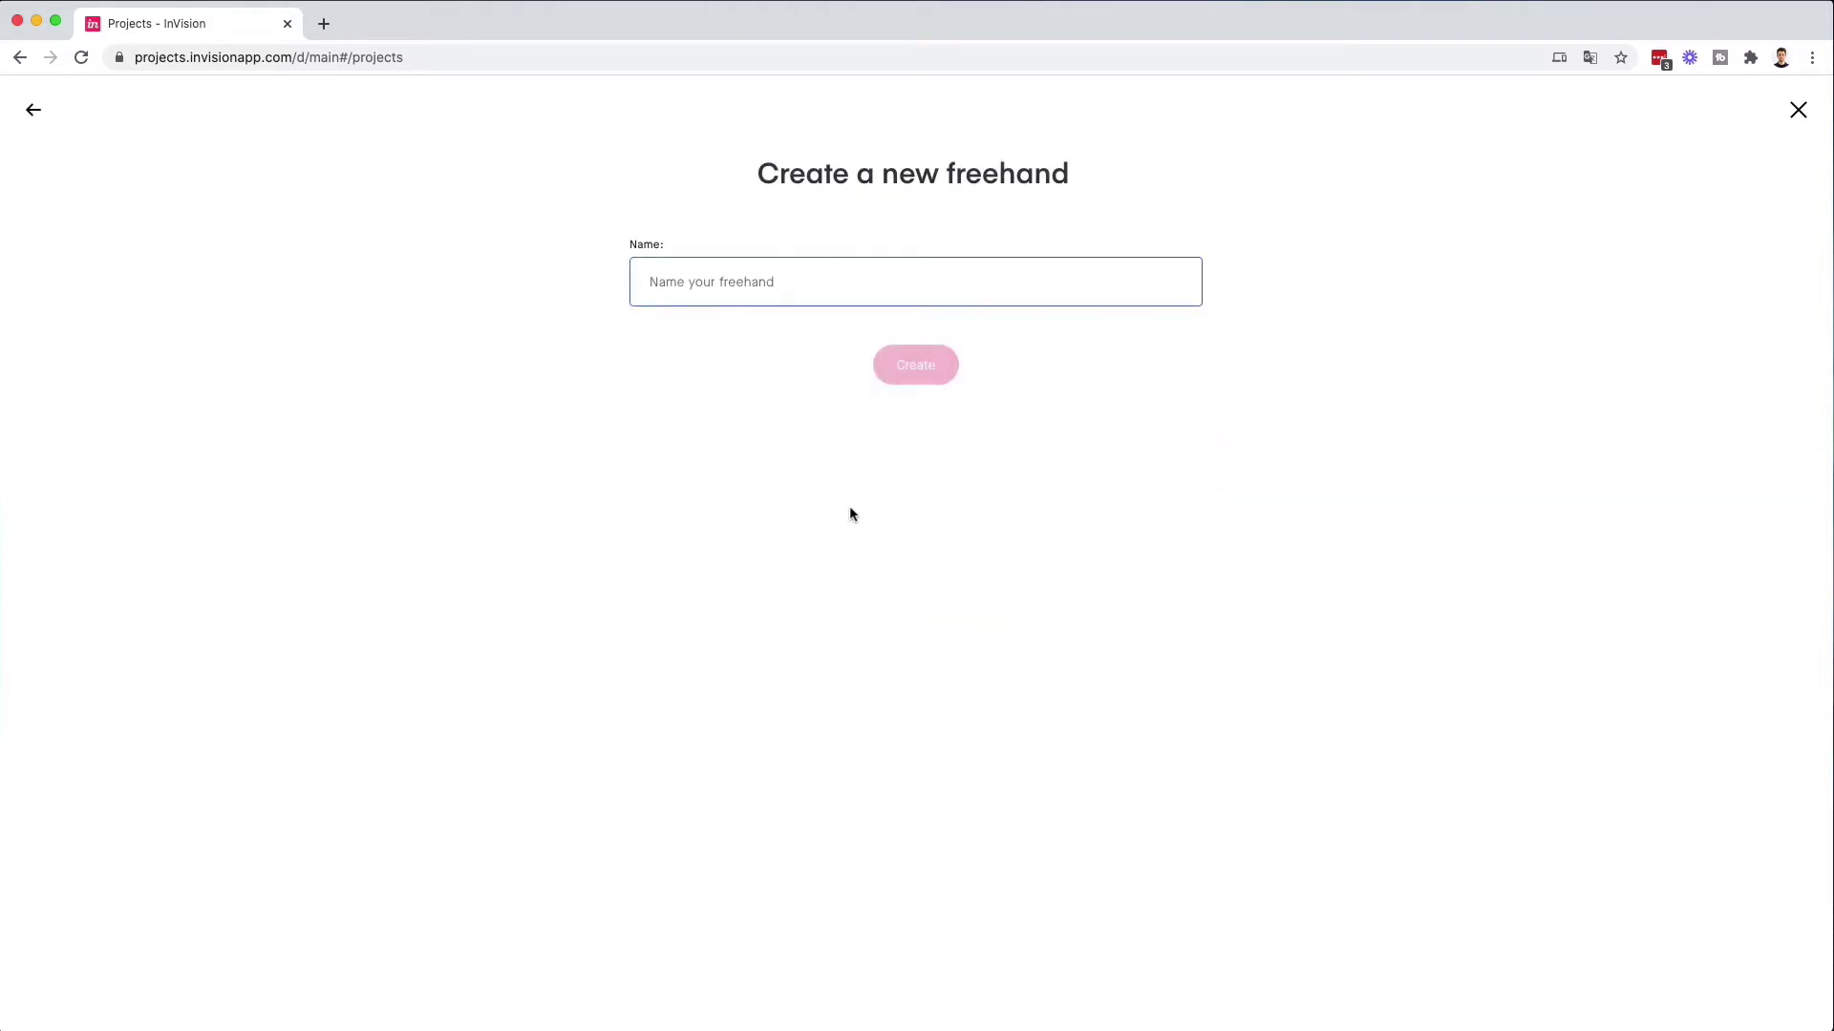
text(Freehand)
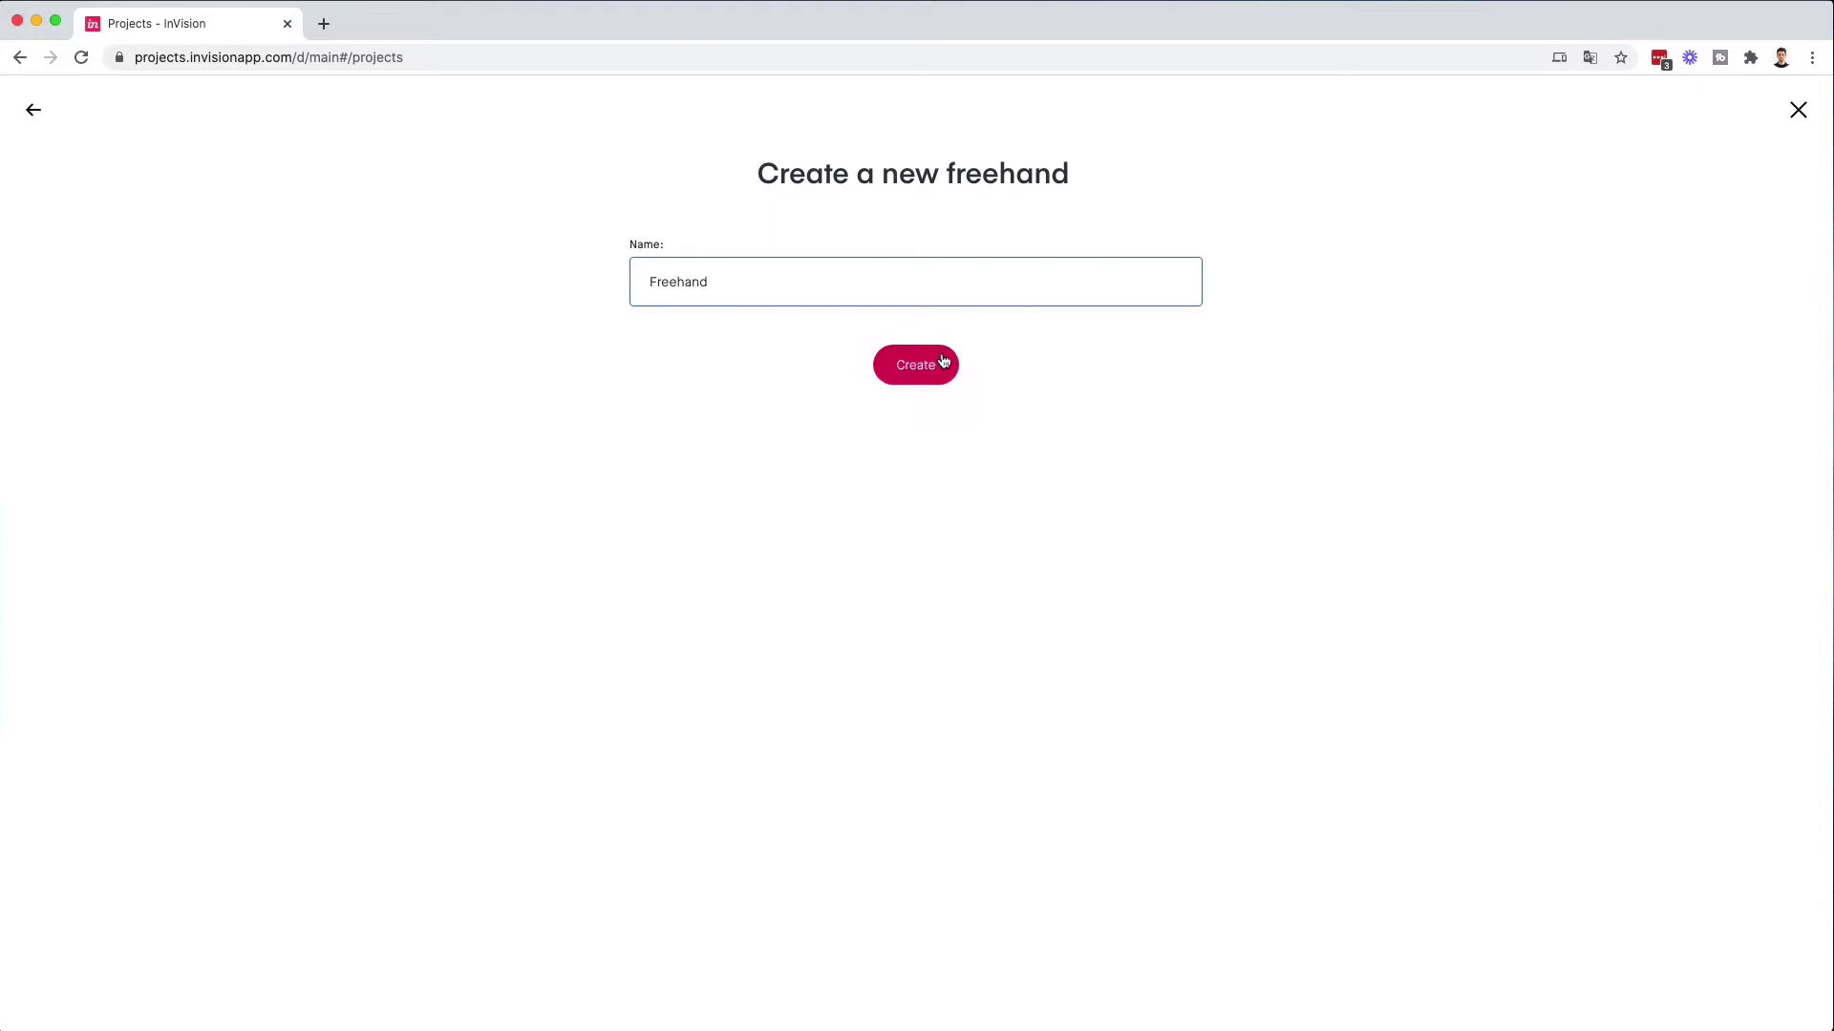
- Create the 'Freehand' freehand and browse the All templates gallery down and back up
click(943, 360)
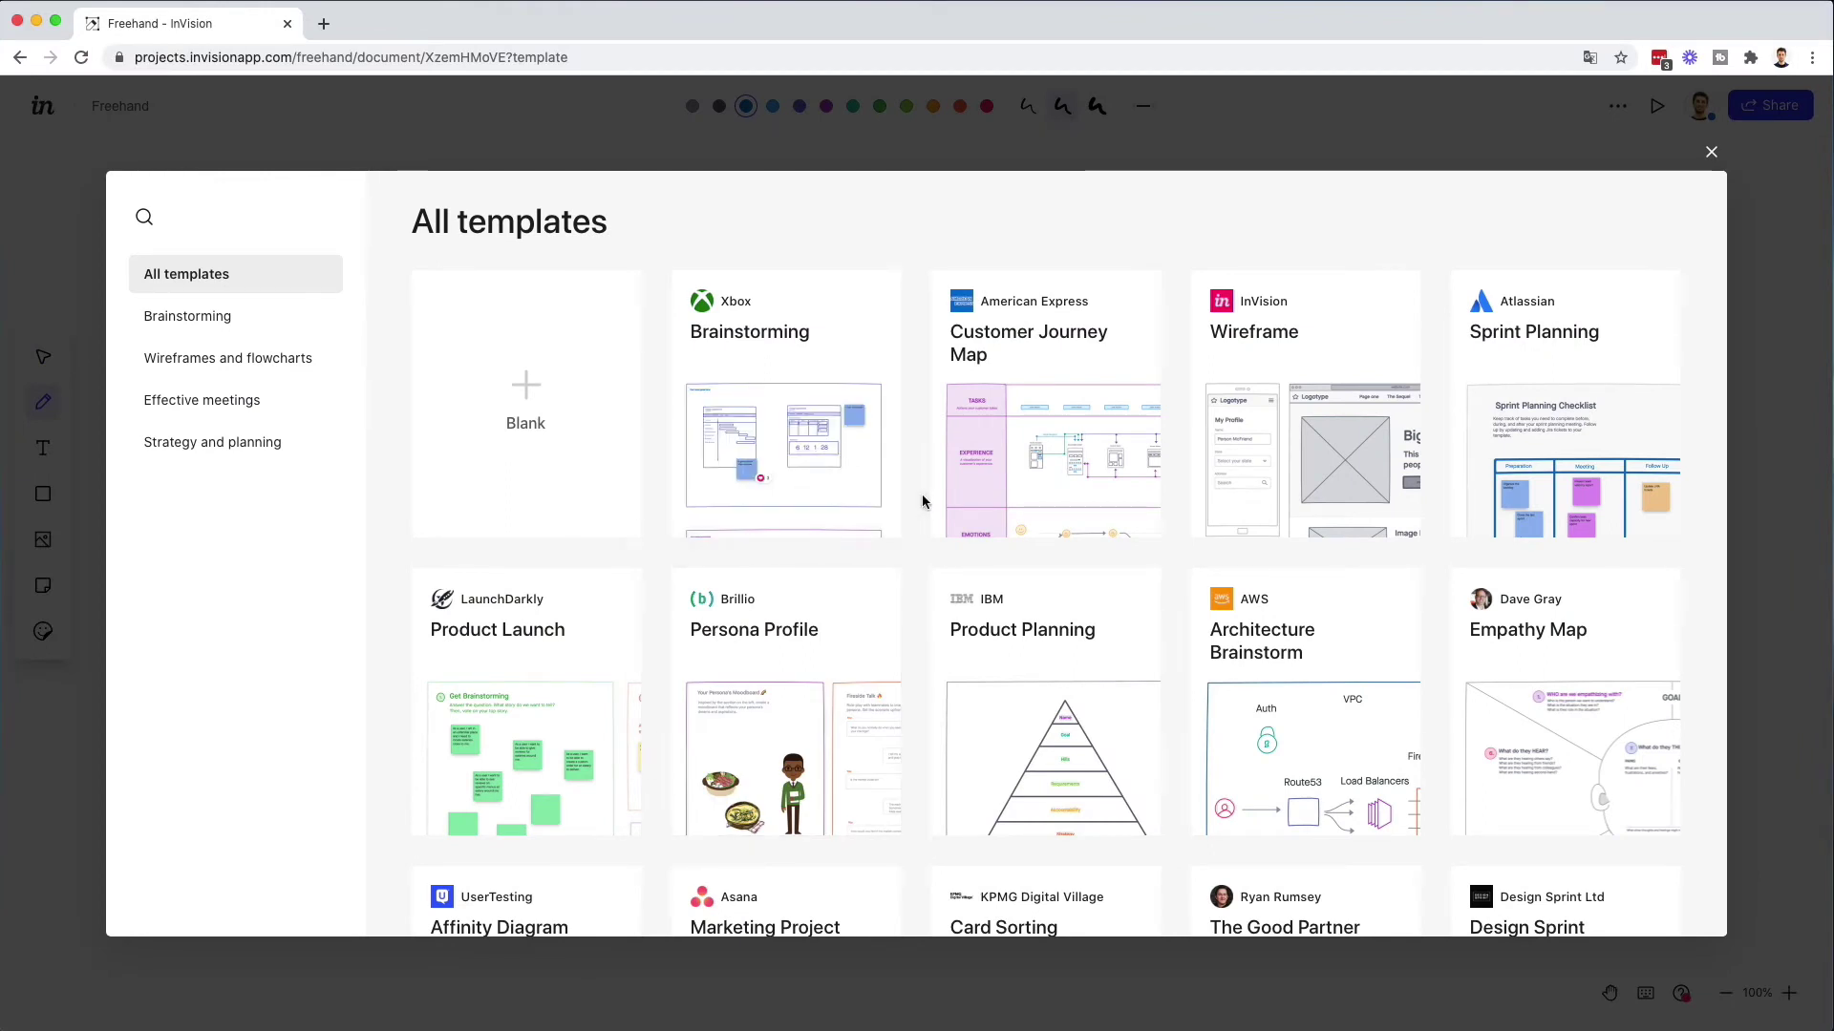
scroll(923, 501, down, 1)
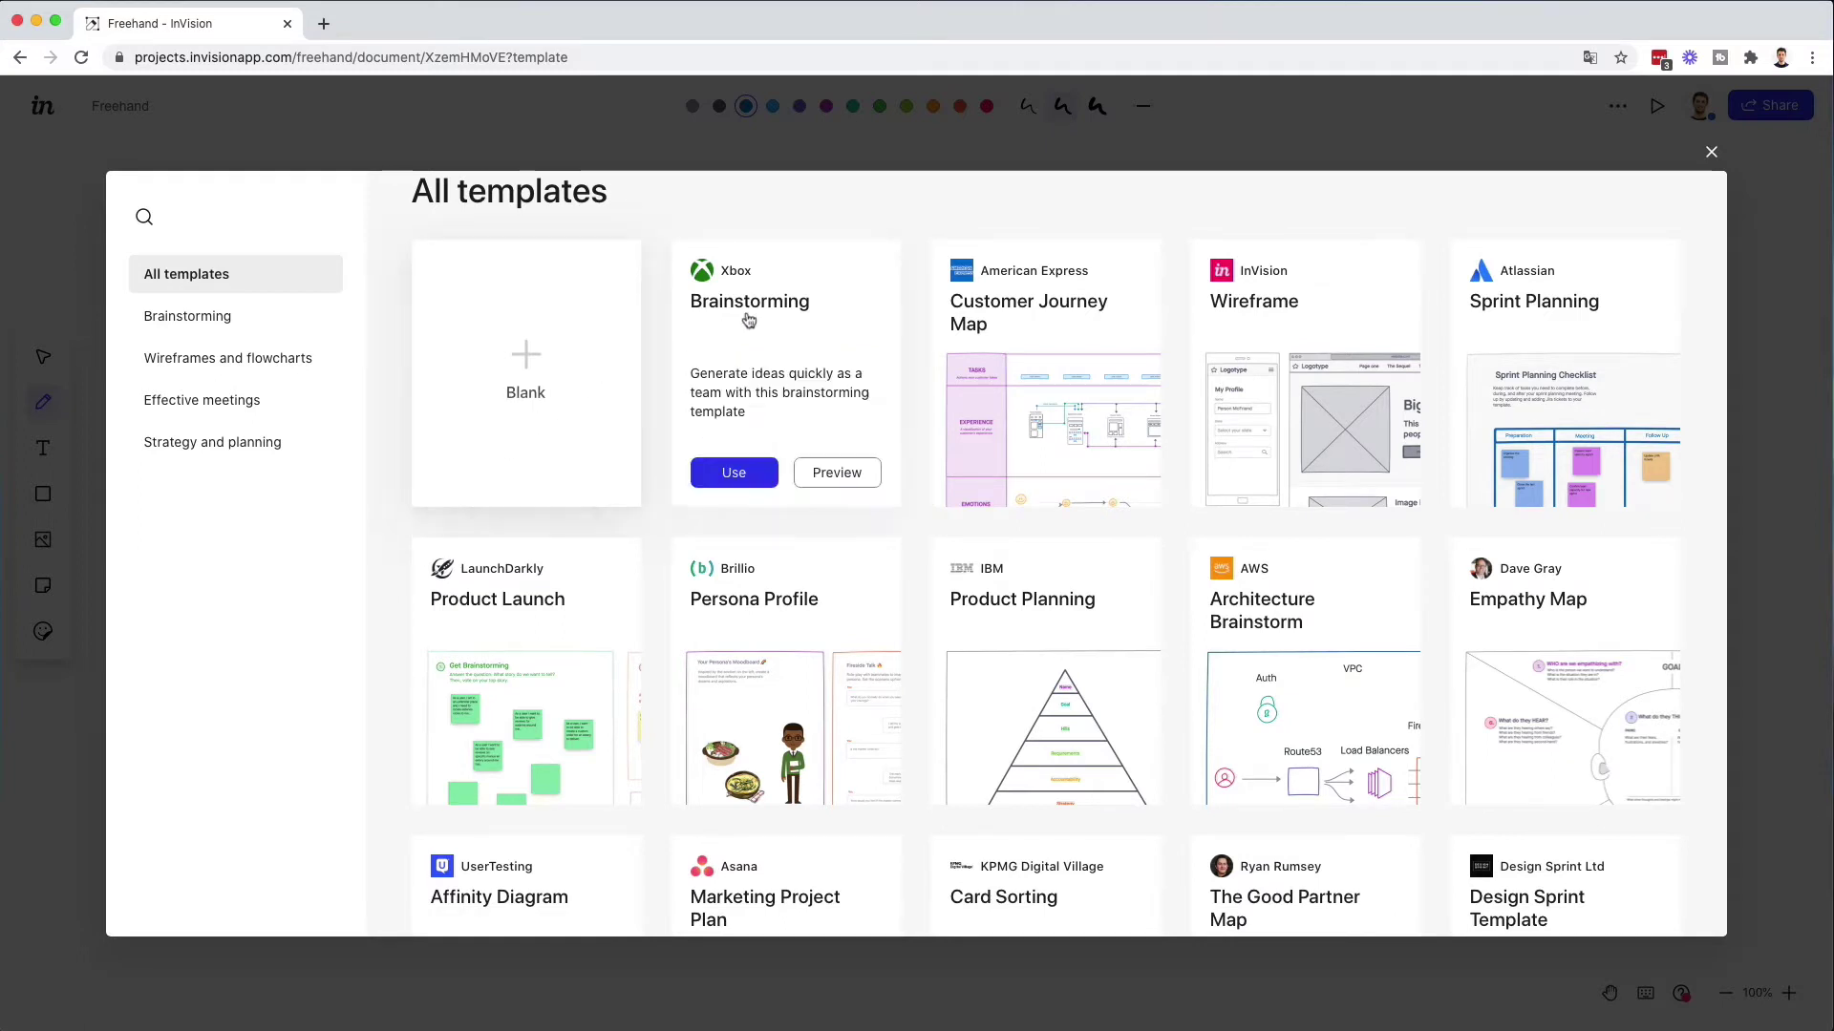
scroll(910, 449, down, 2)
scroll(910, 449, down, 10)
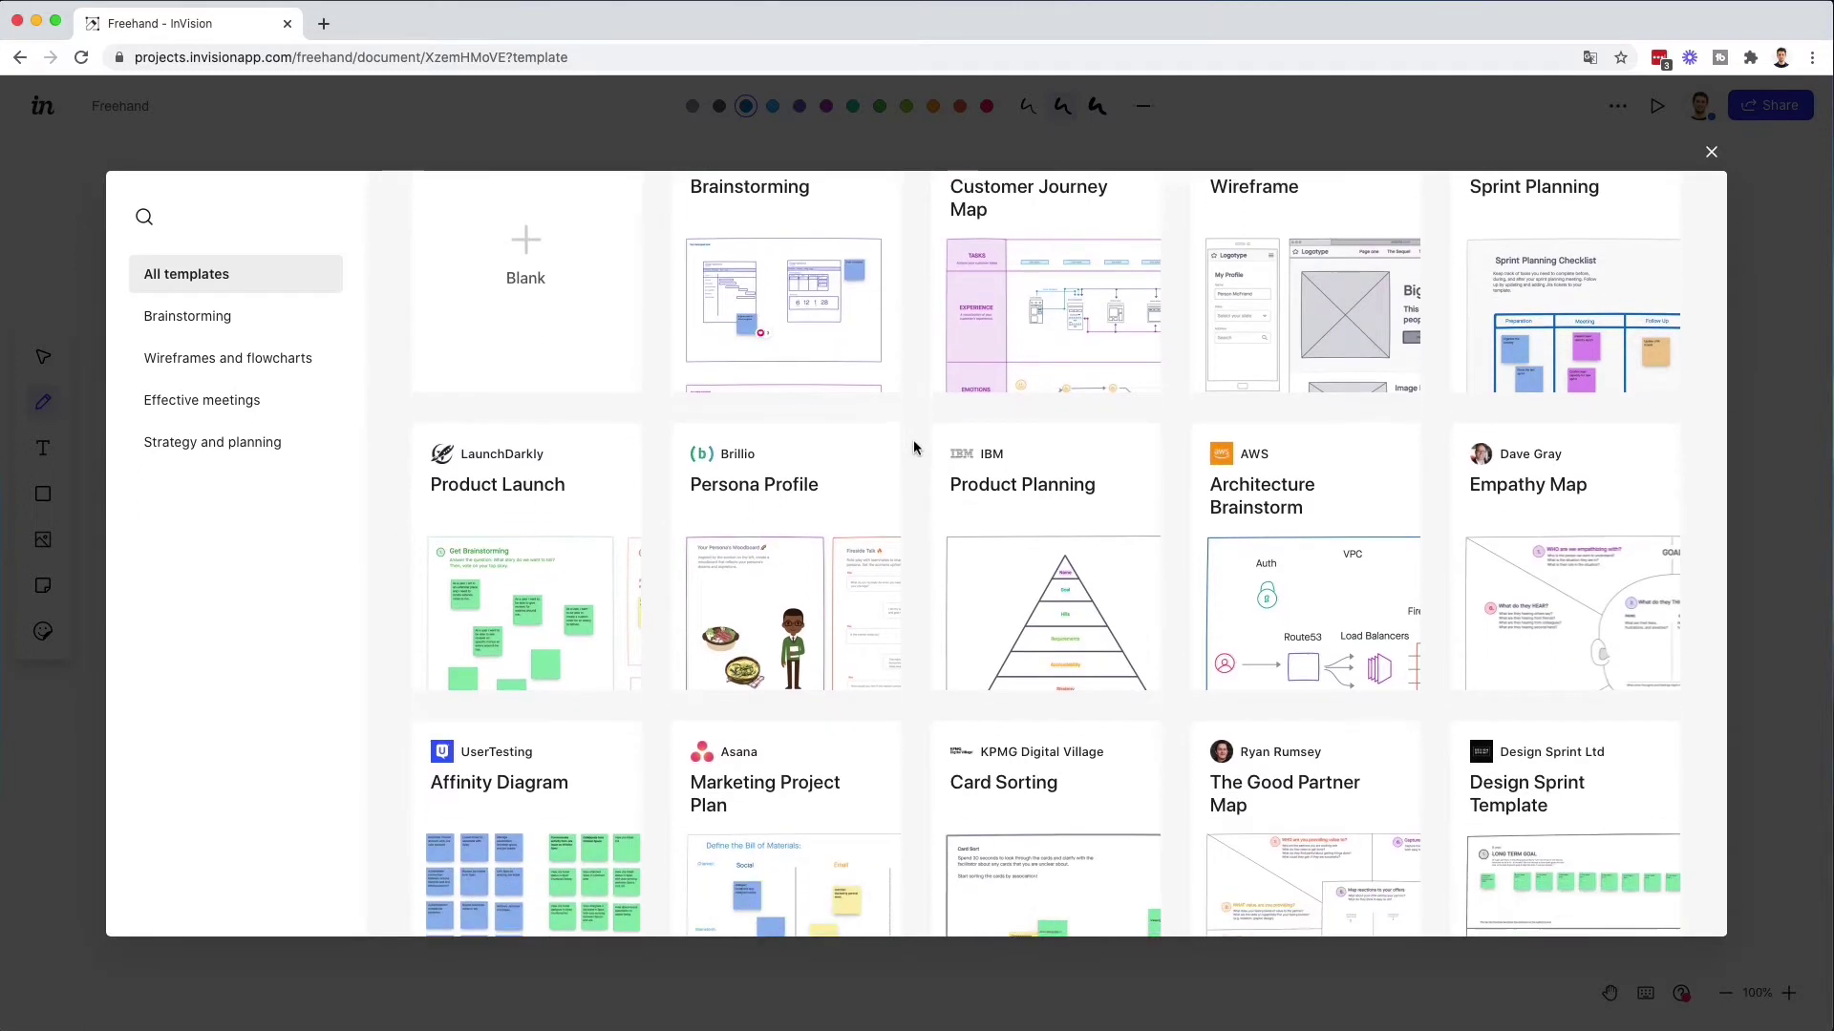
scroll(913, 446, down, 2)
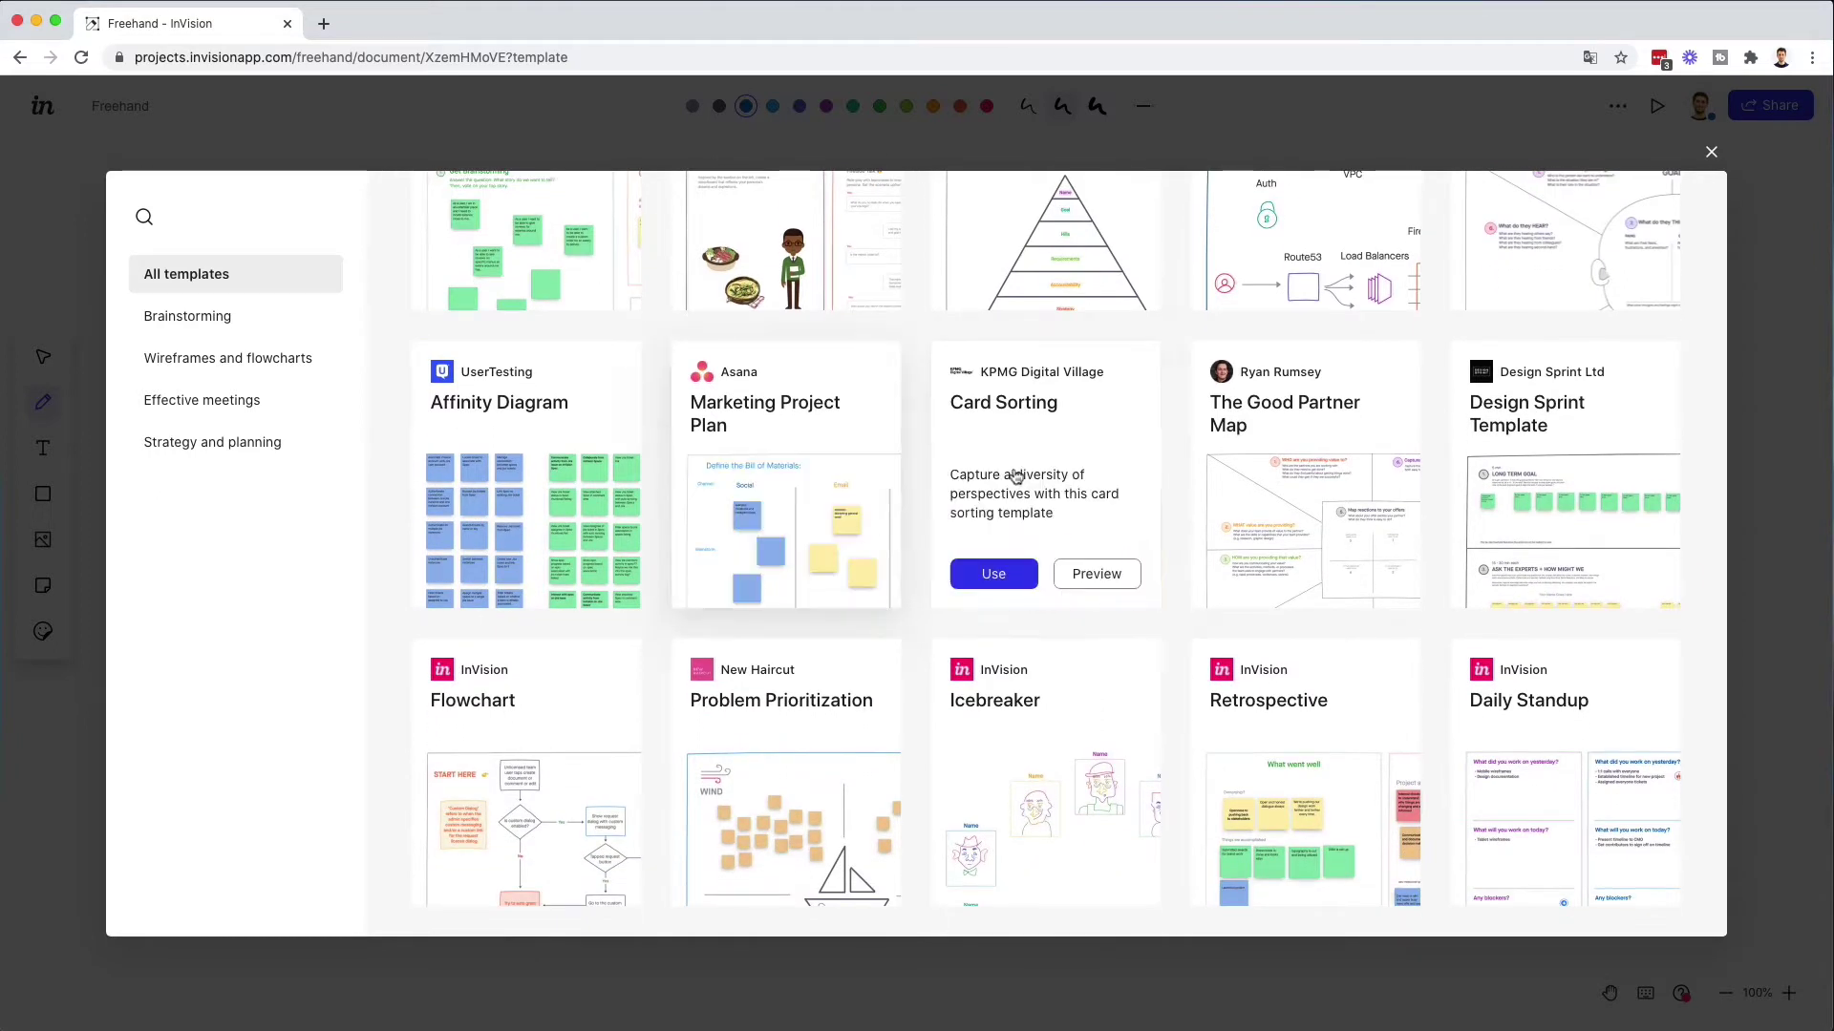
scroll(1184, 535, up, 10)
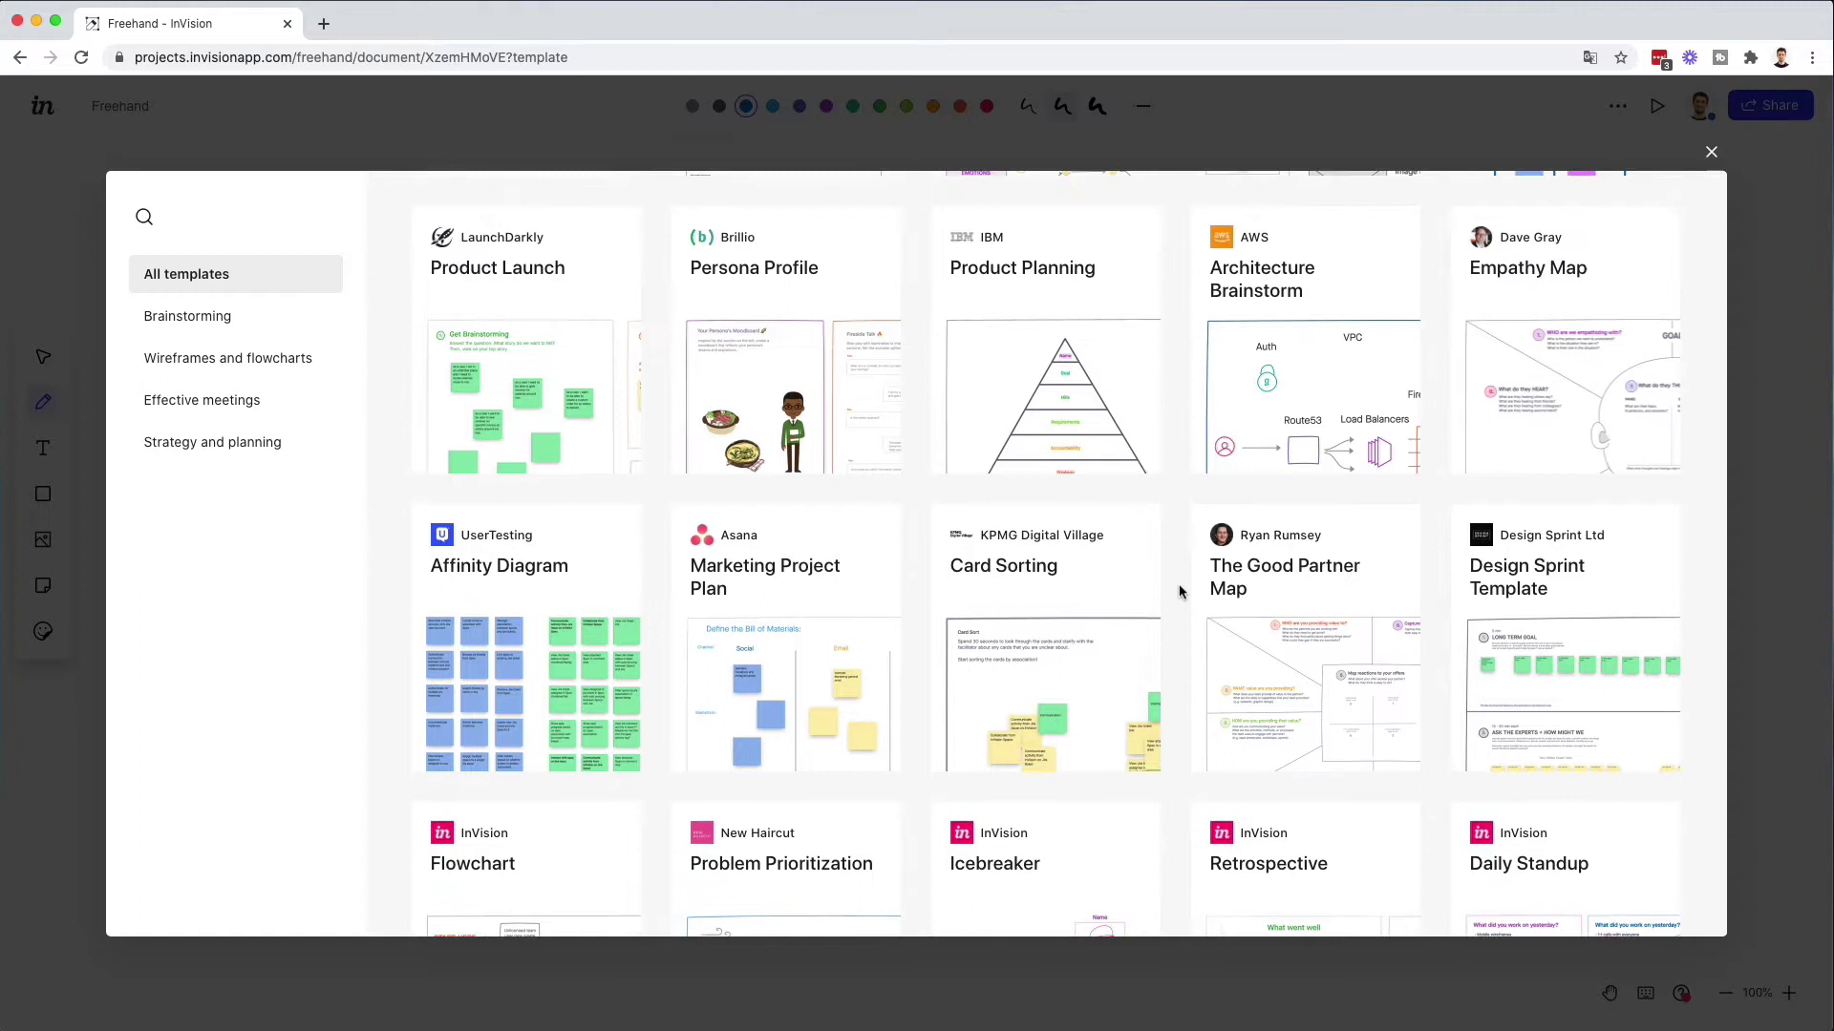
scroll(1189, 459, up, 3)
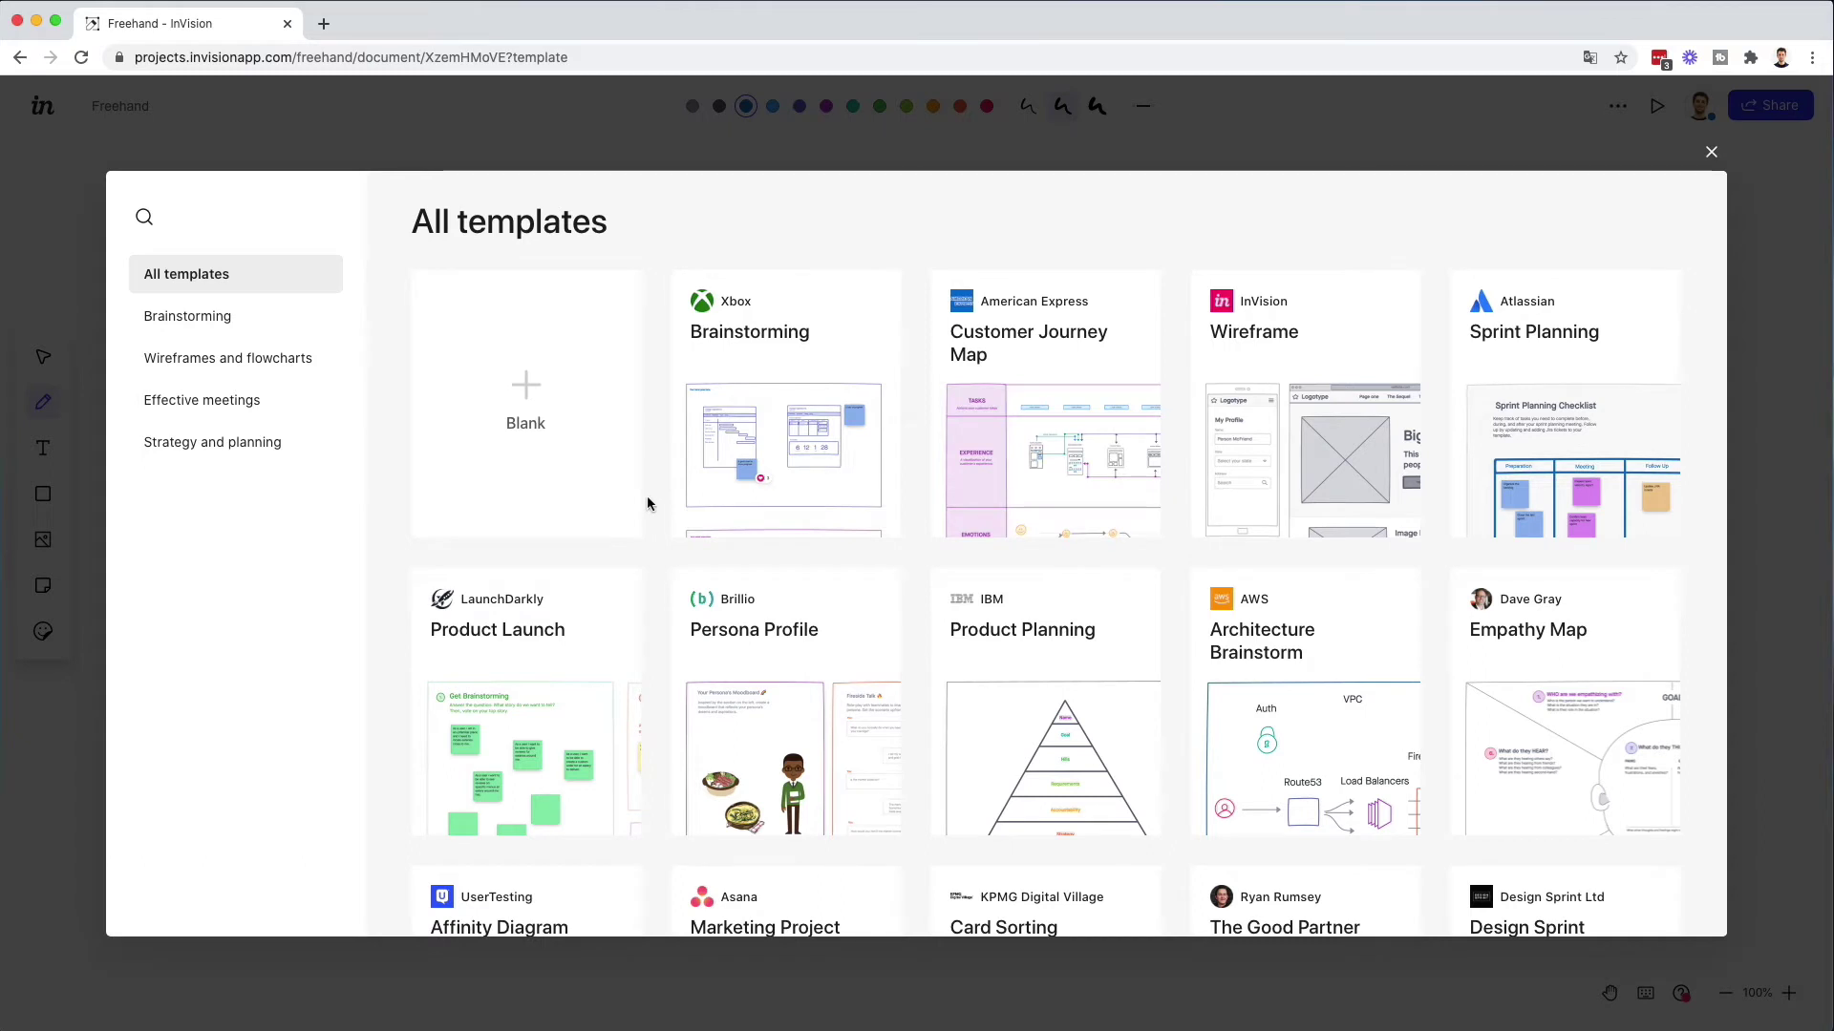
- Start from the Blank template and pencil a blue wavy line, rough square and rectangle
click(527, 410)
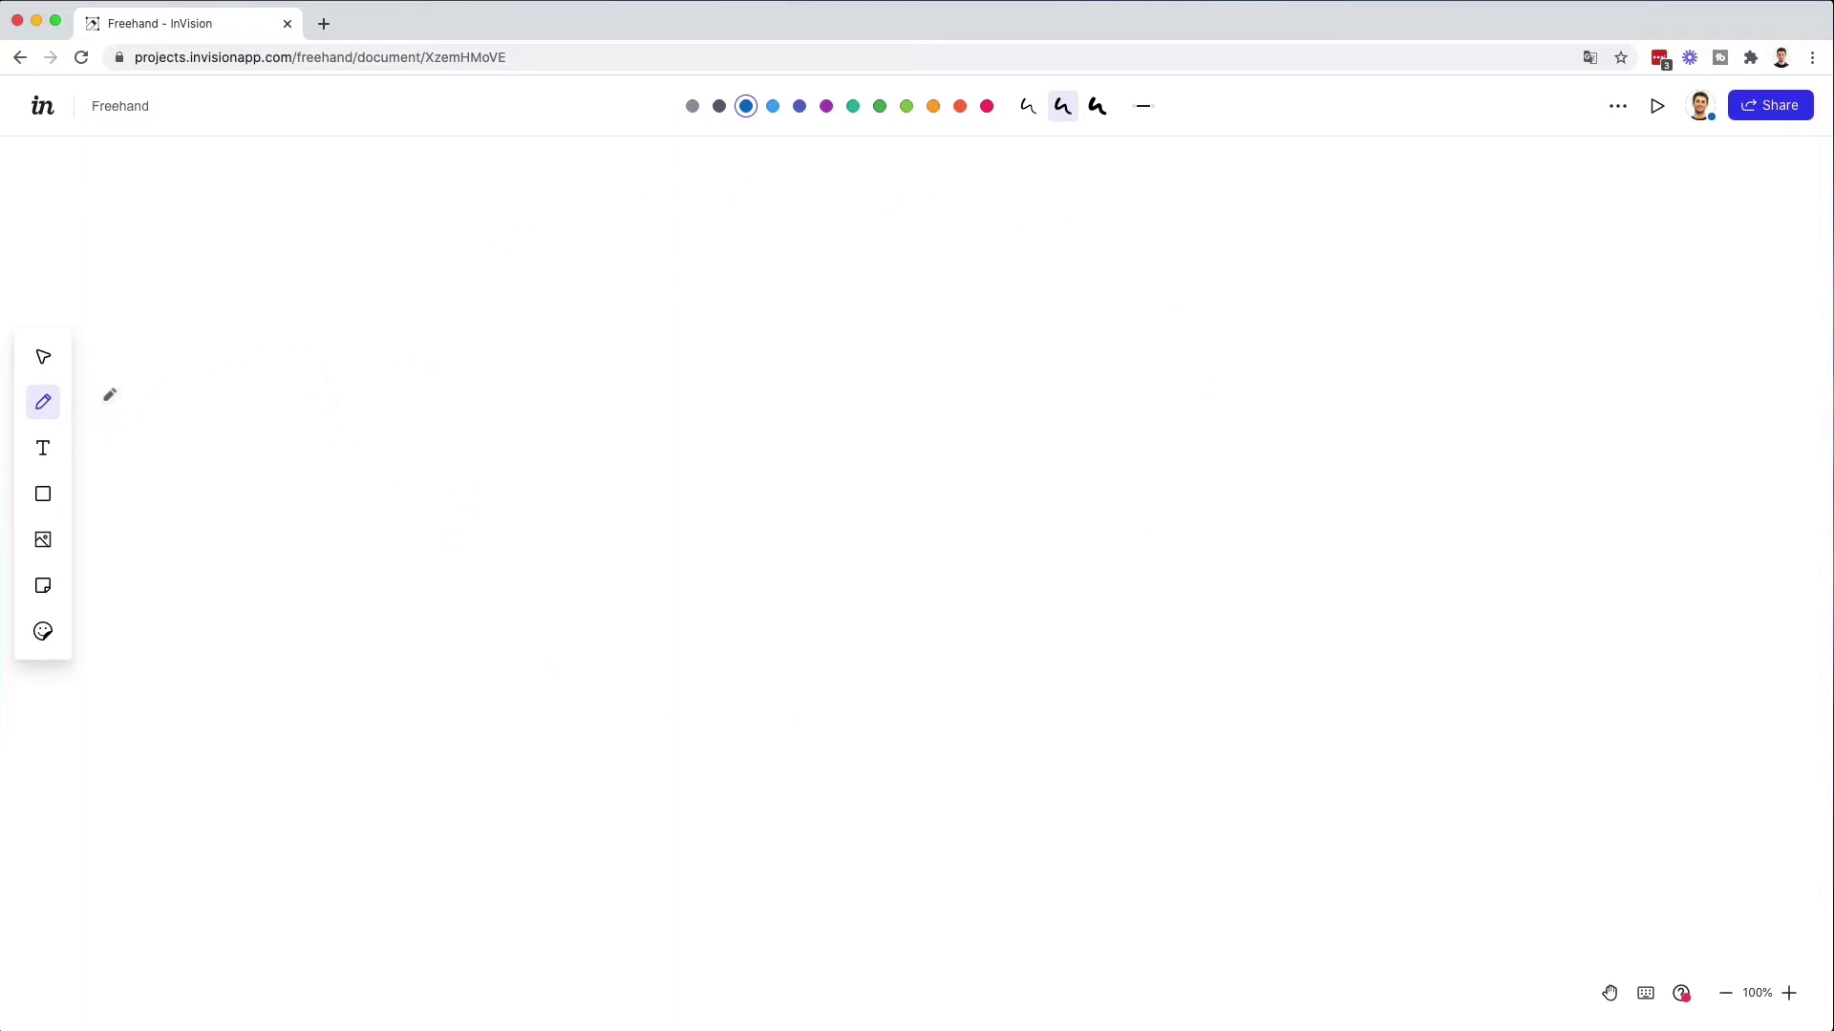
click(43, 402)
mouse_move(325, 446)
mouse_down()
mouse_move(481, 318)
mouse_move(597, 400)
mouse_move(593, 507)
mouse_move(711, 478)
mouse_move(749, 351)
mouse_move(837, 365)
mouse_up()
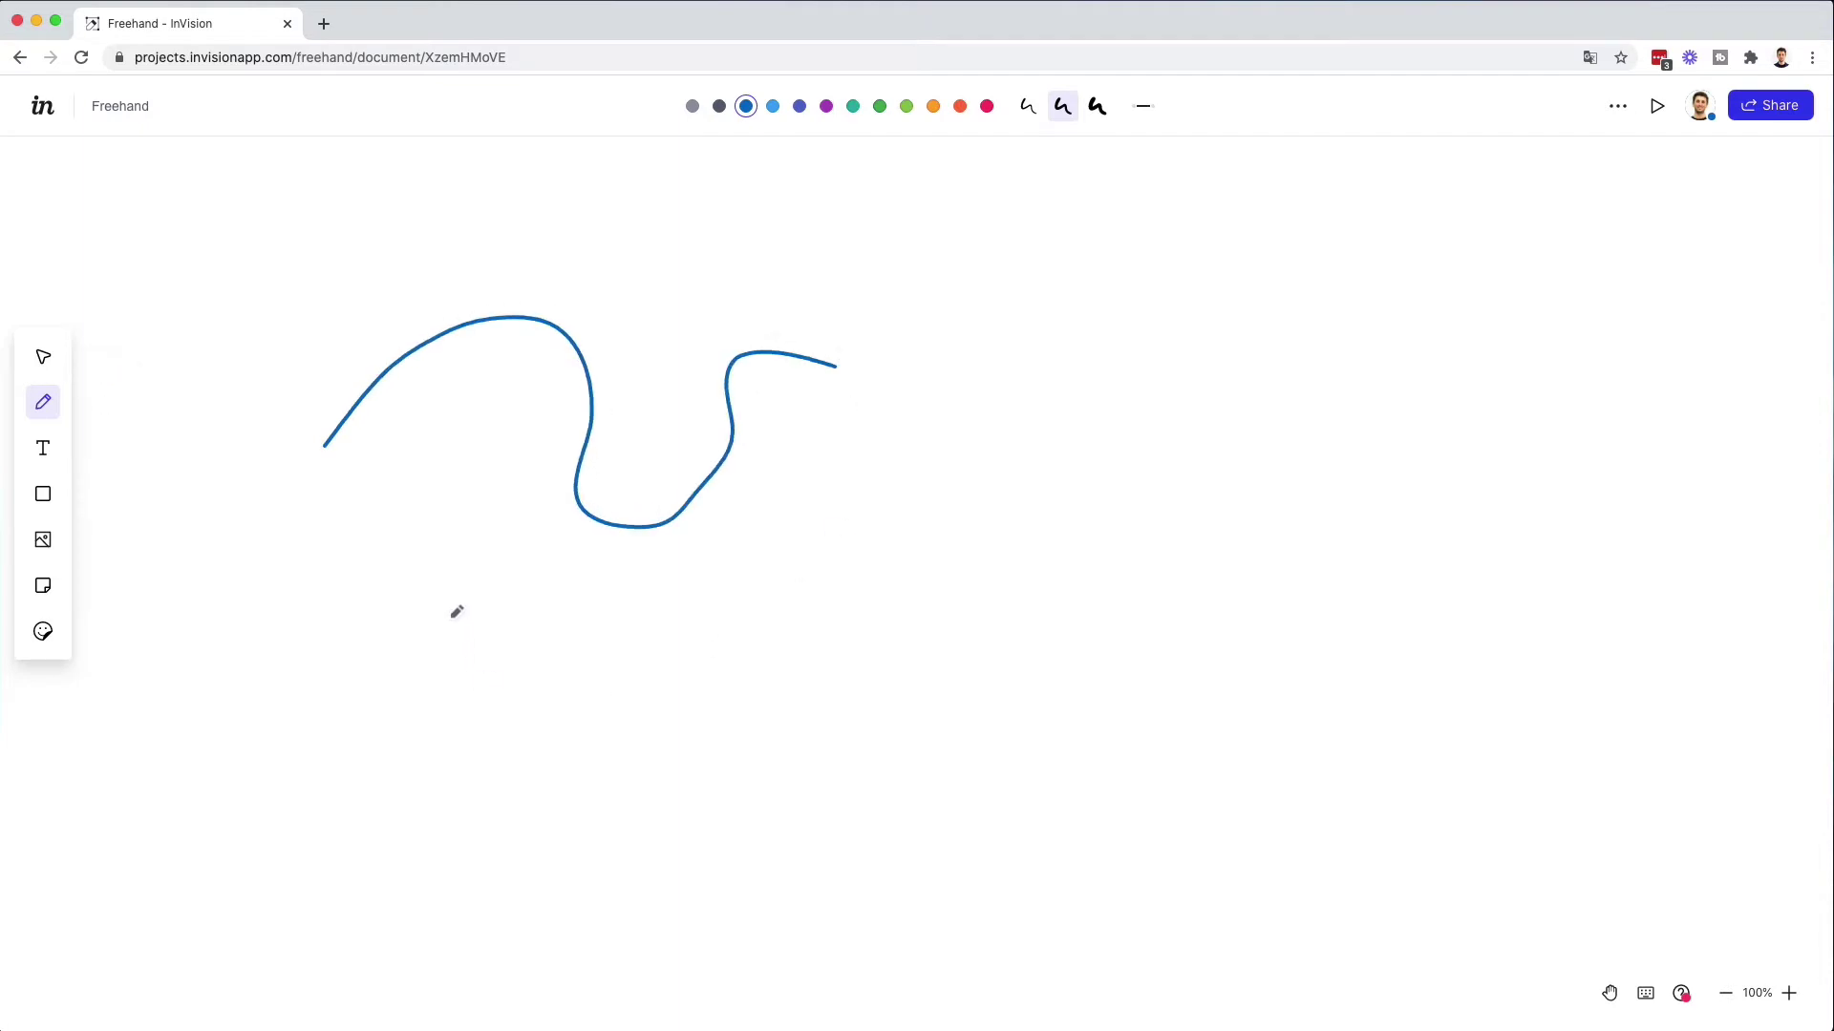
mouse_move(452, 592)
mouse_down()
mouse_move(462, 843)
mouse_move(705, 822)
mouse_move(716, 787)
mouse_move(661, 608)
mouse_move(482, 607)
mouse_up()
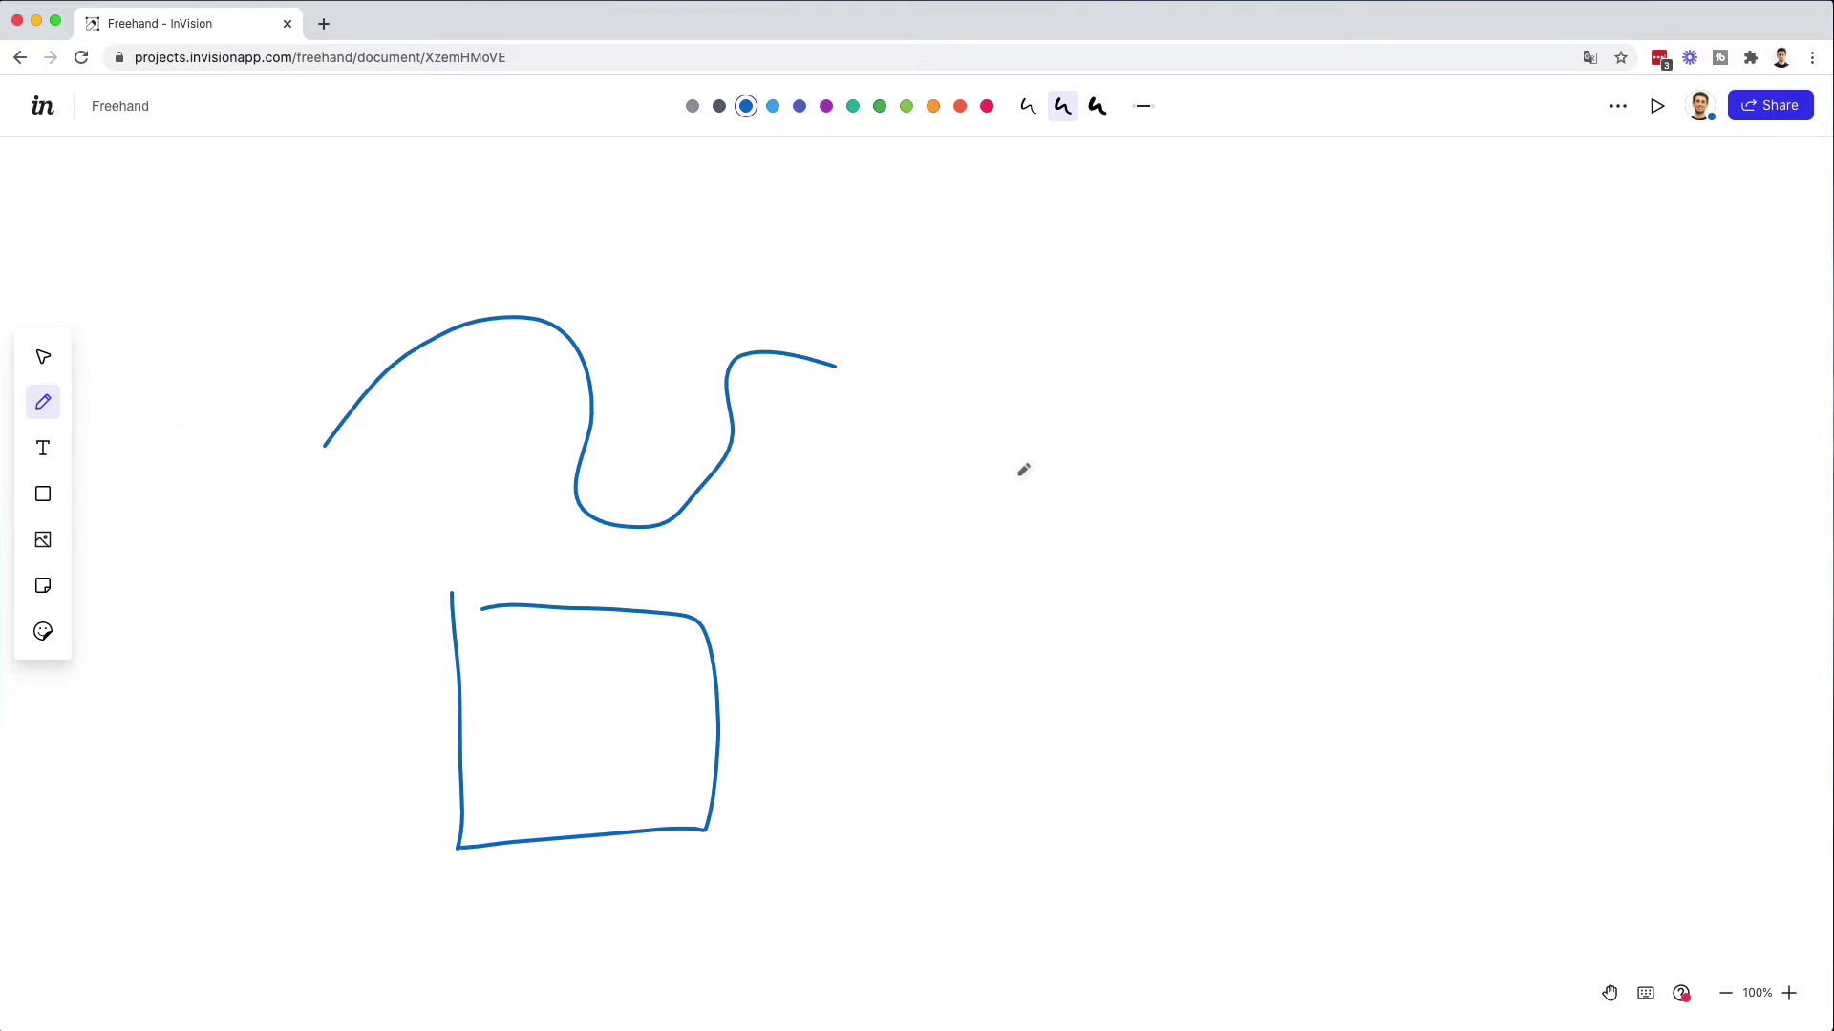
mouse_move(992, 406)
mouse_down()
mouse_move(992, 702)
mouse_move(1355, 702)
mouse_move(1338, 364)
mouse_move(1354, 359)
mouse_move(945, 374)
mouse_move(989, 375)
mouse_up()
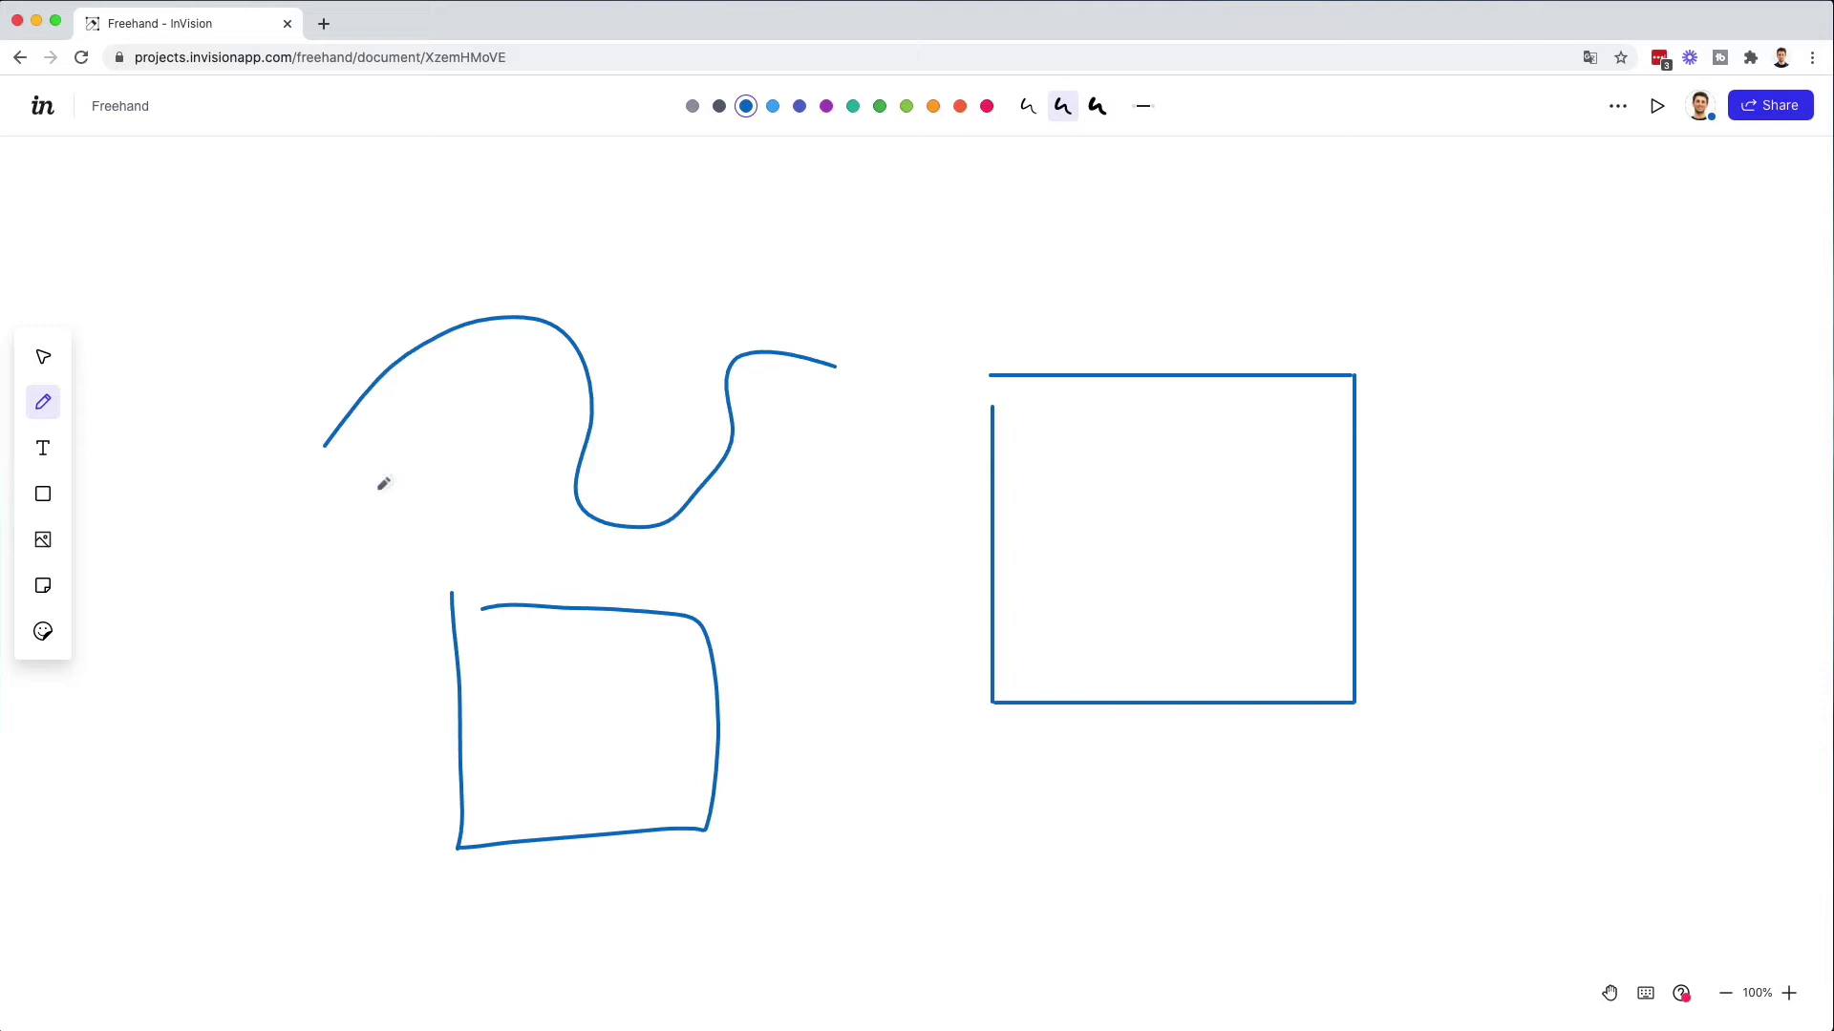
- Use the eraser to wipe out the wavy line, square and rectangle
click(43, 402)
click(103, 416)
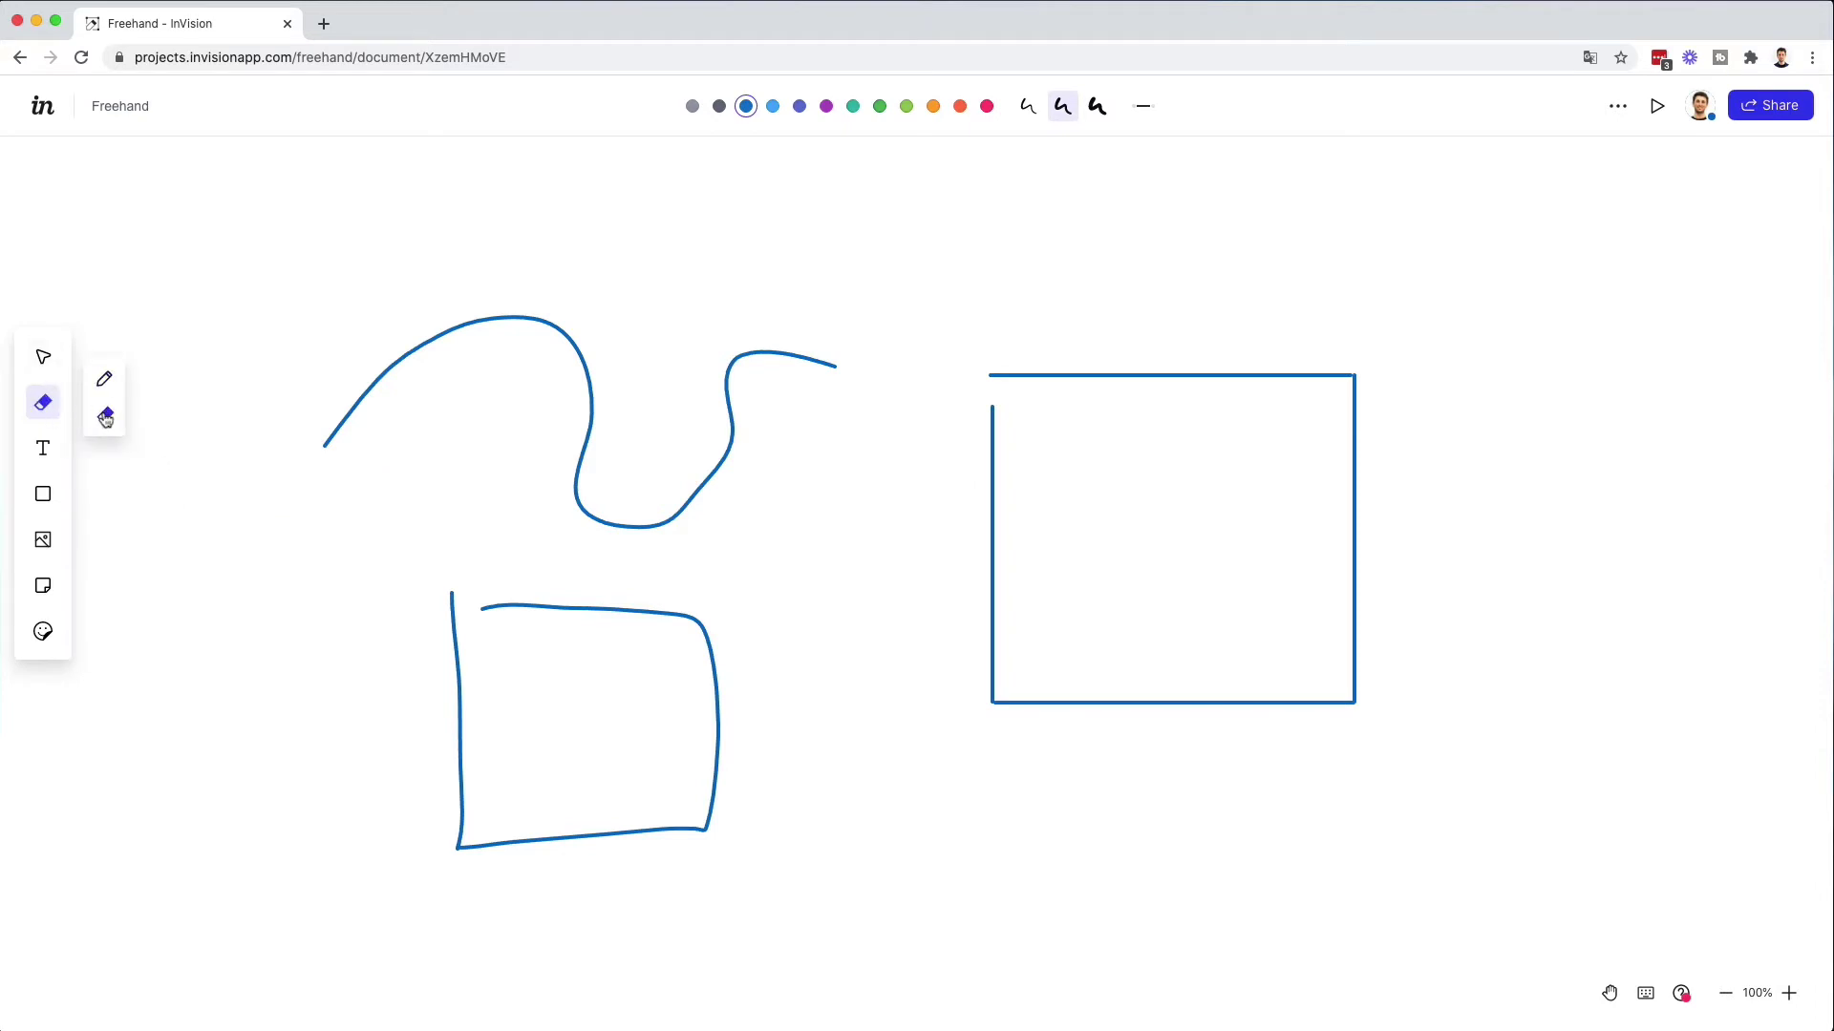
click(44, 407)
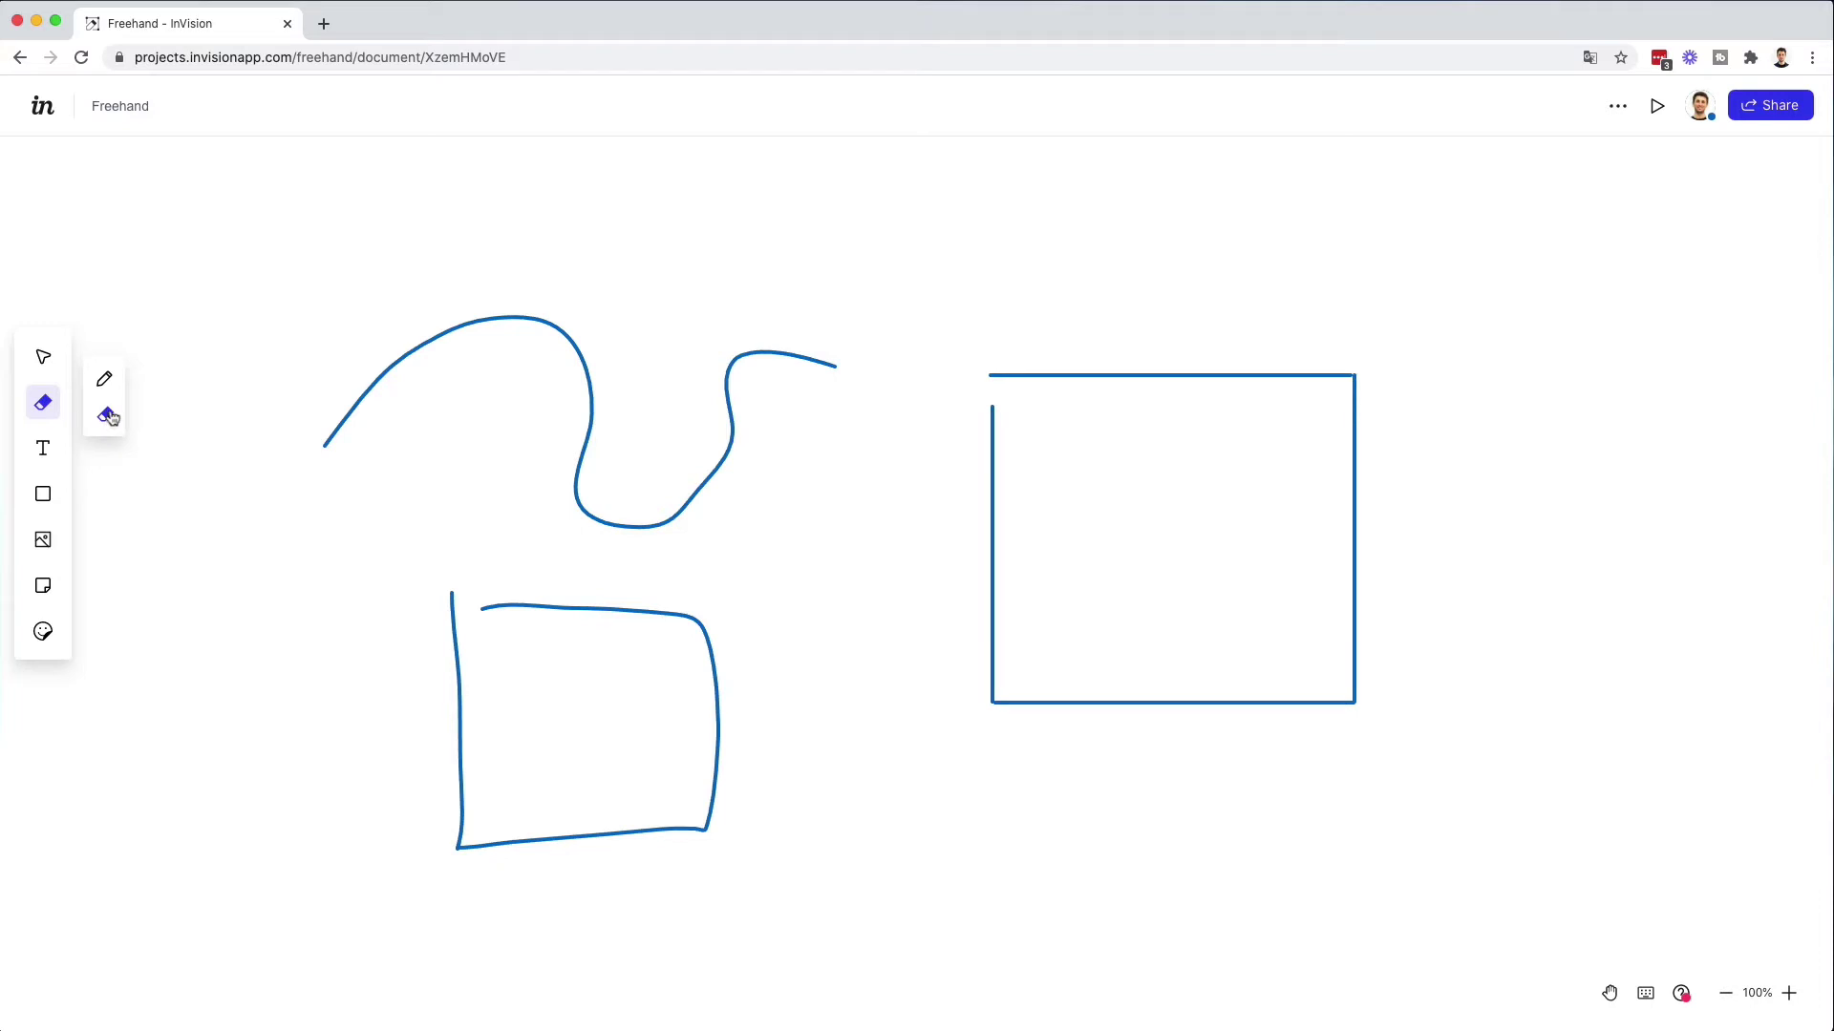
mouse_move(327, 397)
mouse_down()
mouse_move(526, 321)
mouse_move(607, 569)
mouse_move(615, 706)
mouse_move(998, 420)
mouse_move(1186, 512)
mouse_move(1116, 360)
mouse_move(1309, 406)
mouse_move(1296, 650)
mouse_move(1367, 594)
mouse_move(1321, 706)
mouse_move(1257, 714)
mouse_move(1363, 589)
mouse_up()
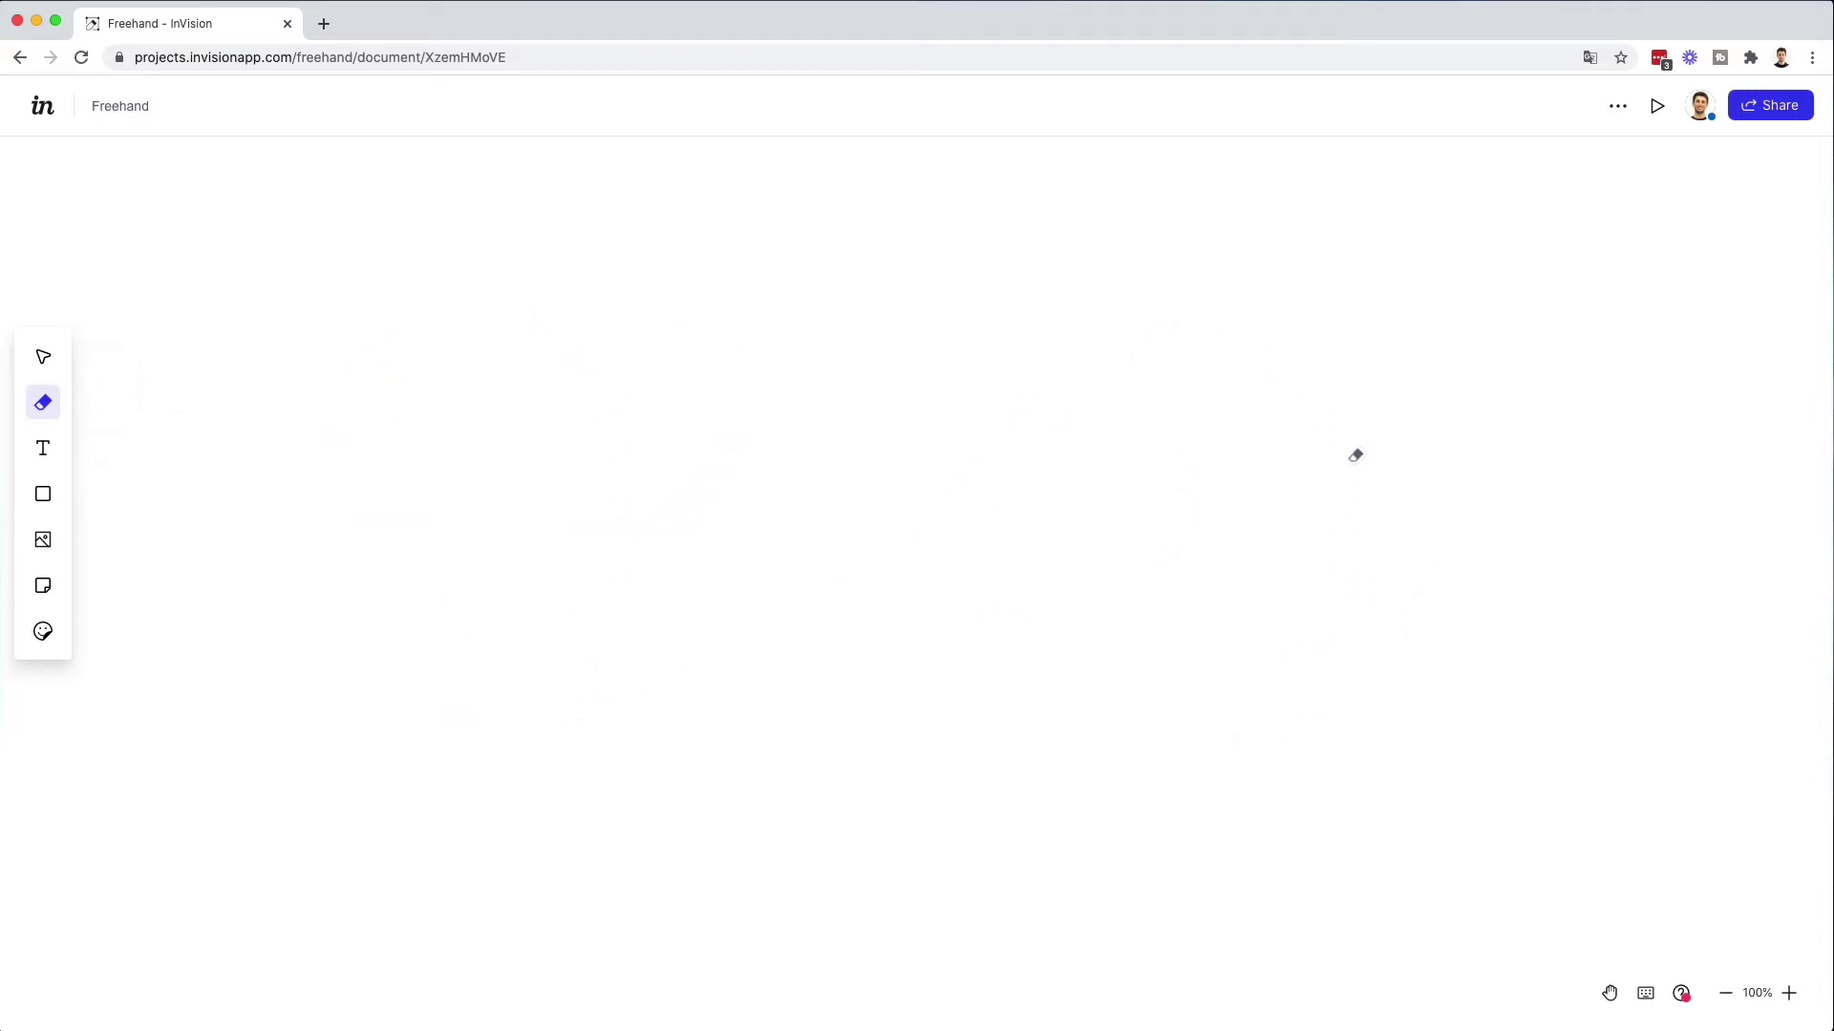
- Add a text box reading 'Headline' to the canvas
click(53, 403)
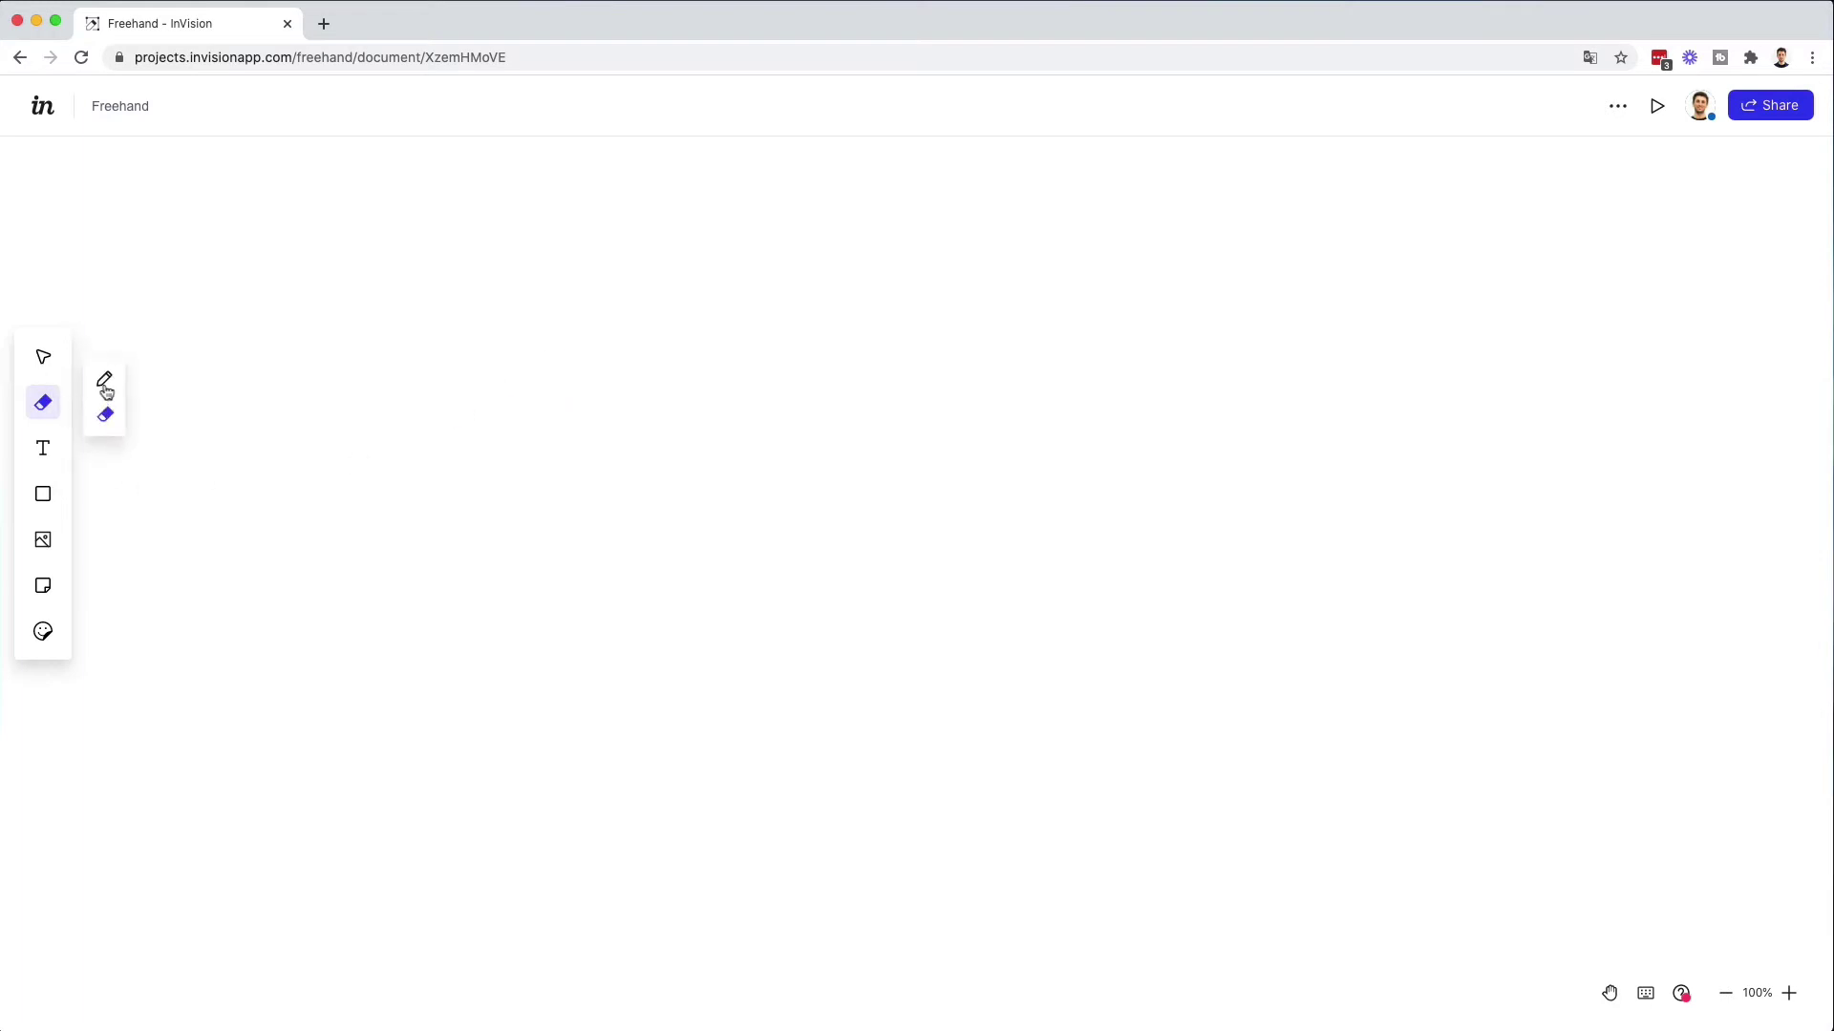
click(43, 448)
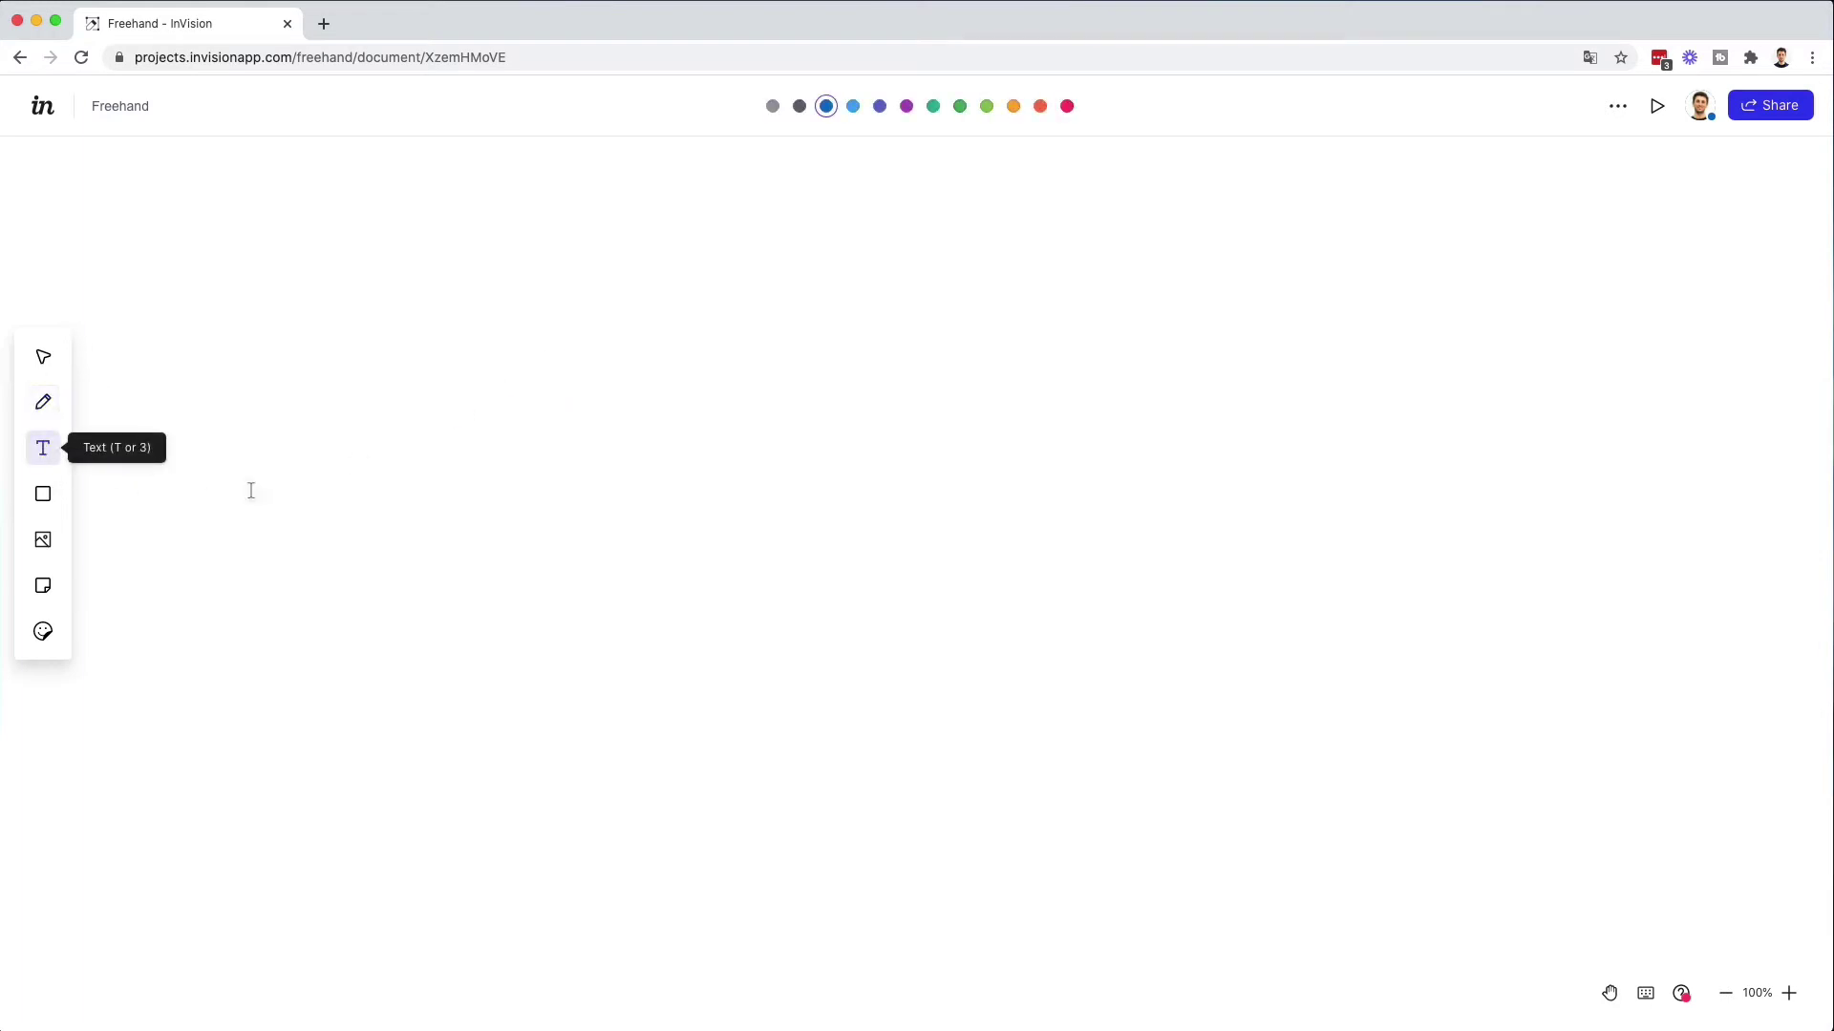
click(605, 429)
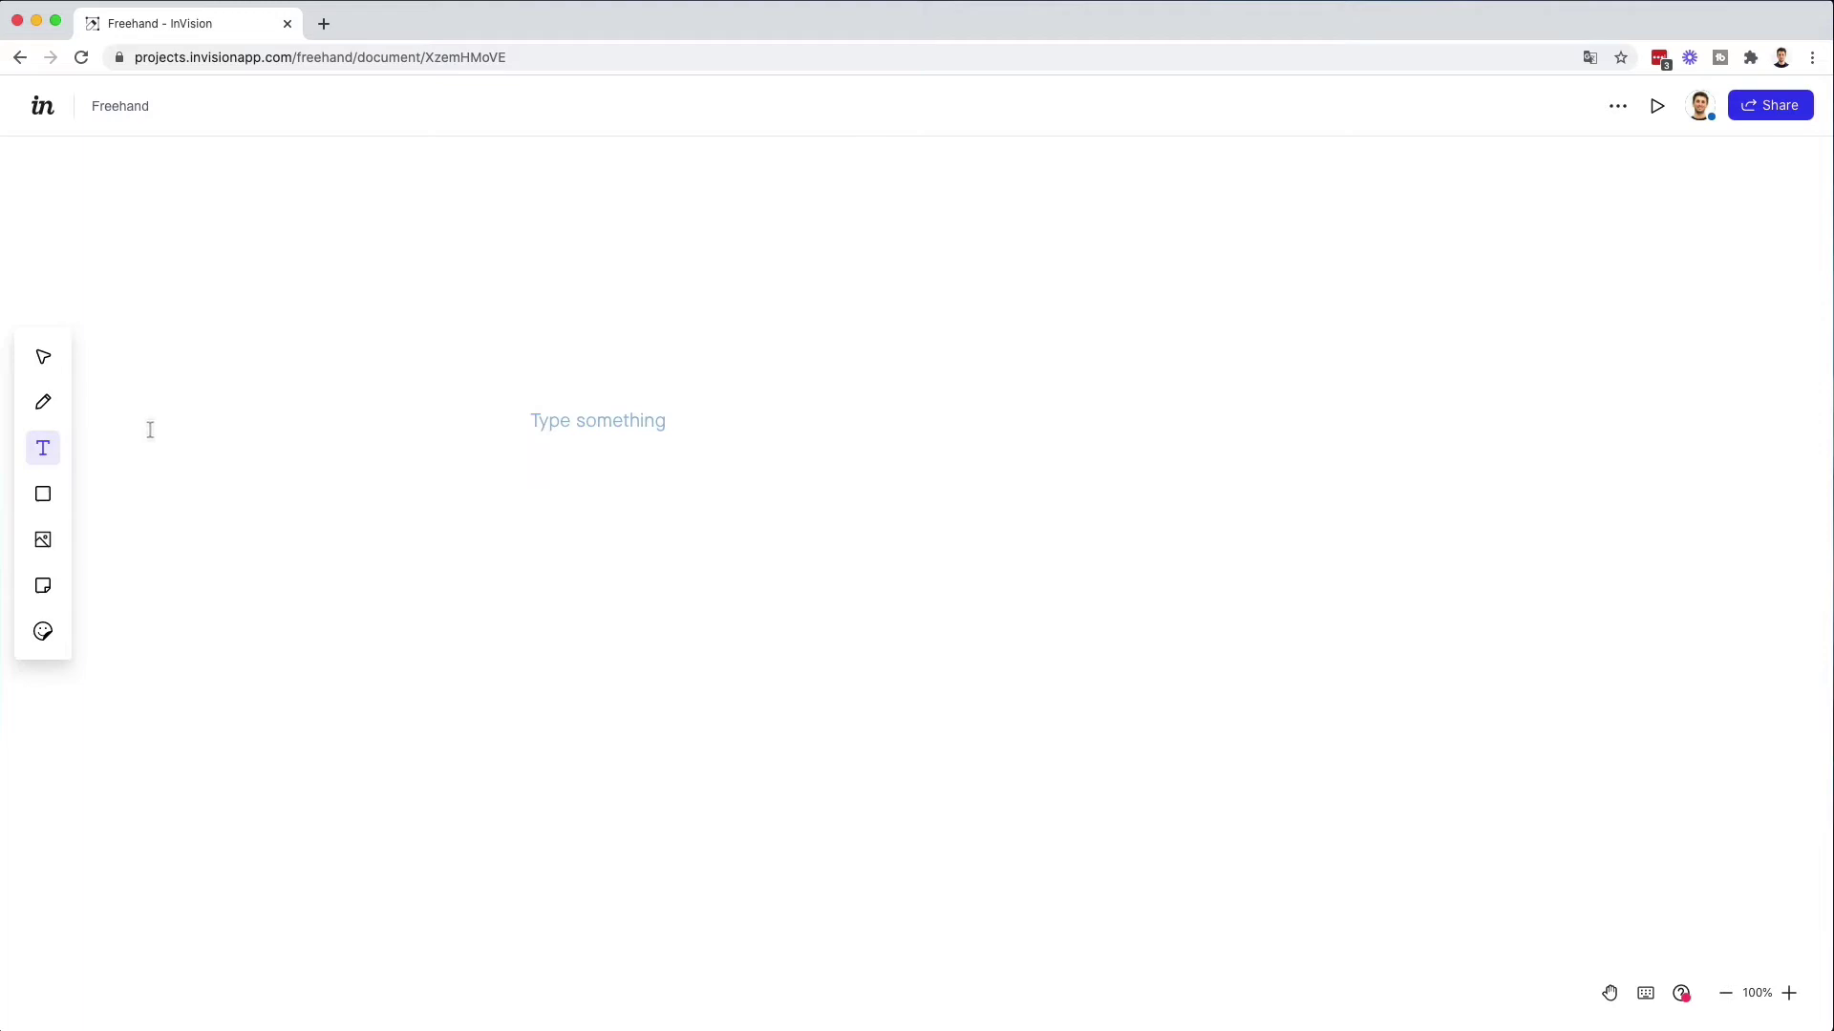
text(Headli)
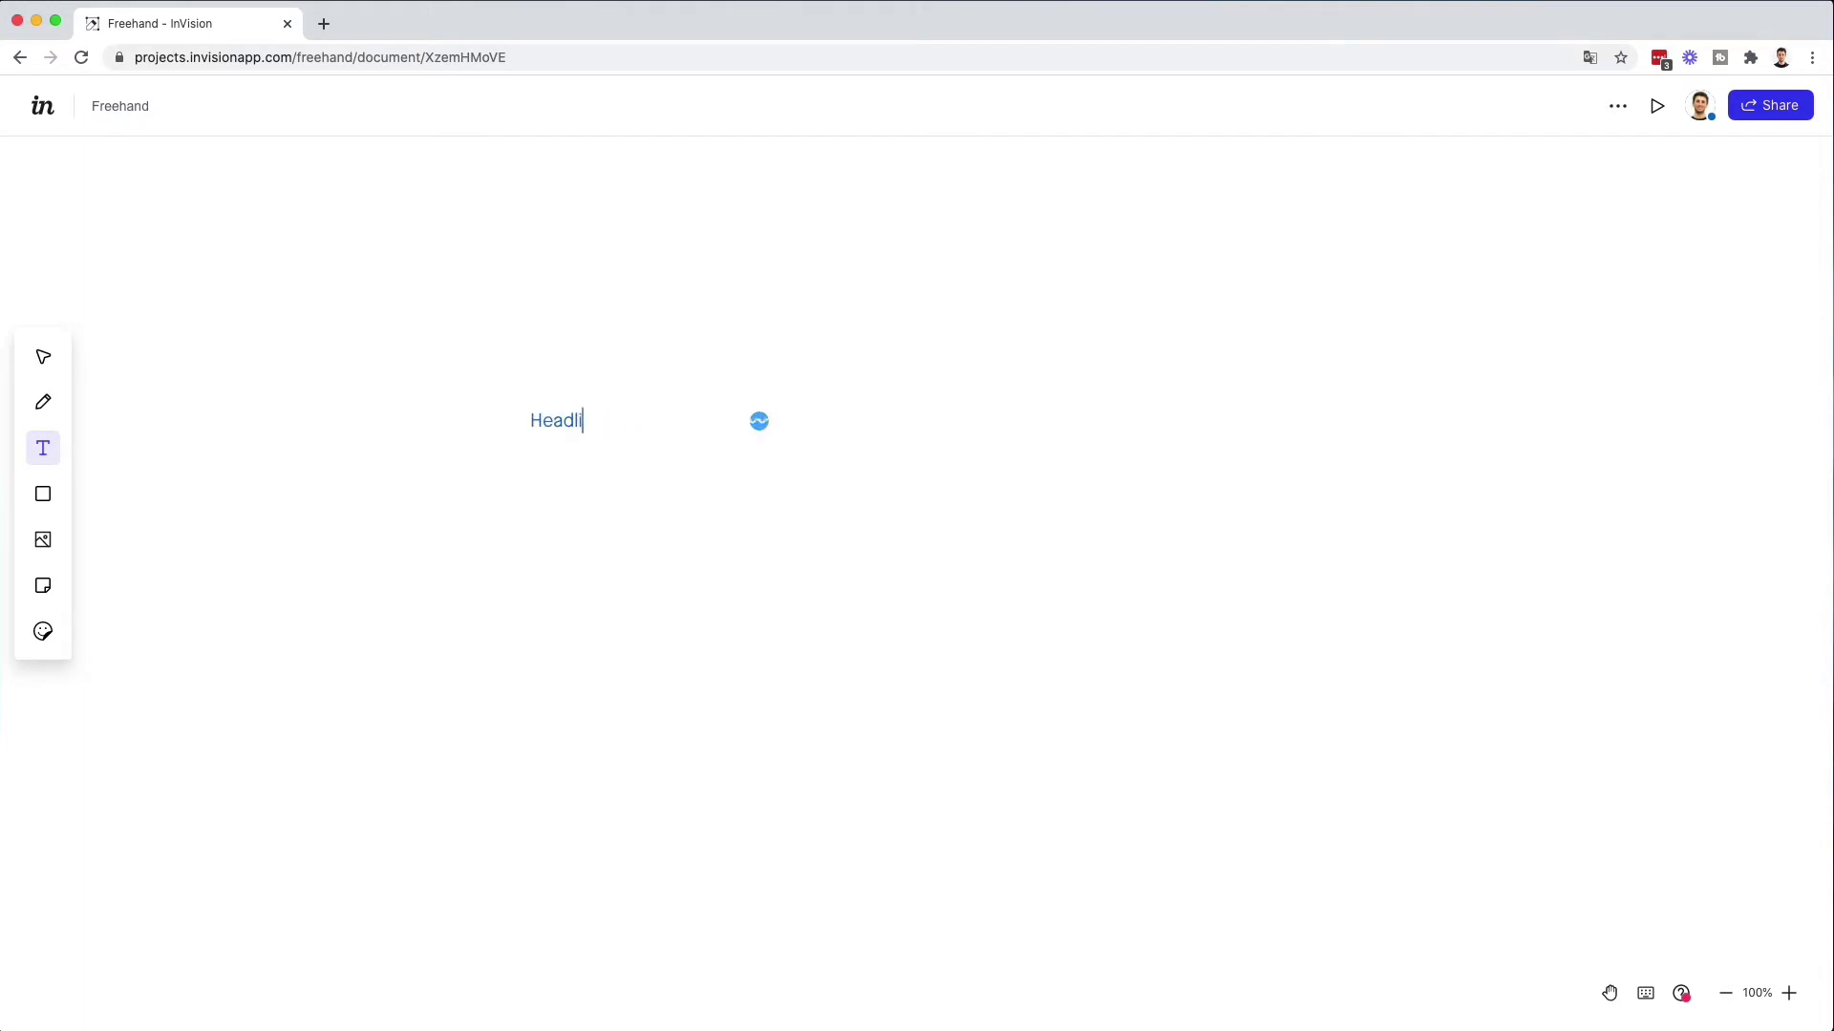
text(ne)
key(Escape)
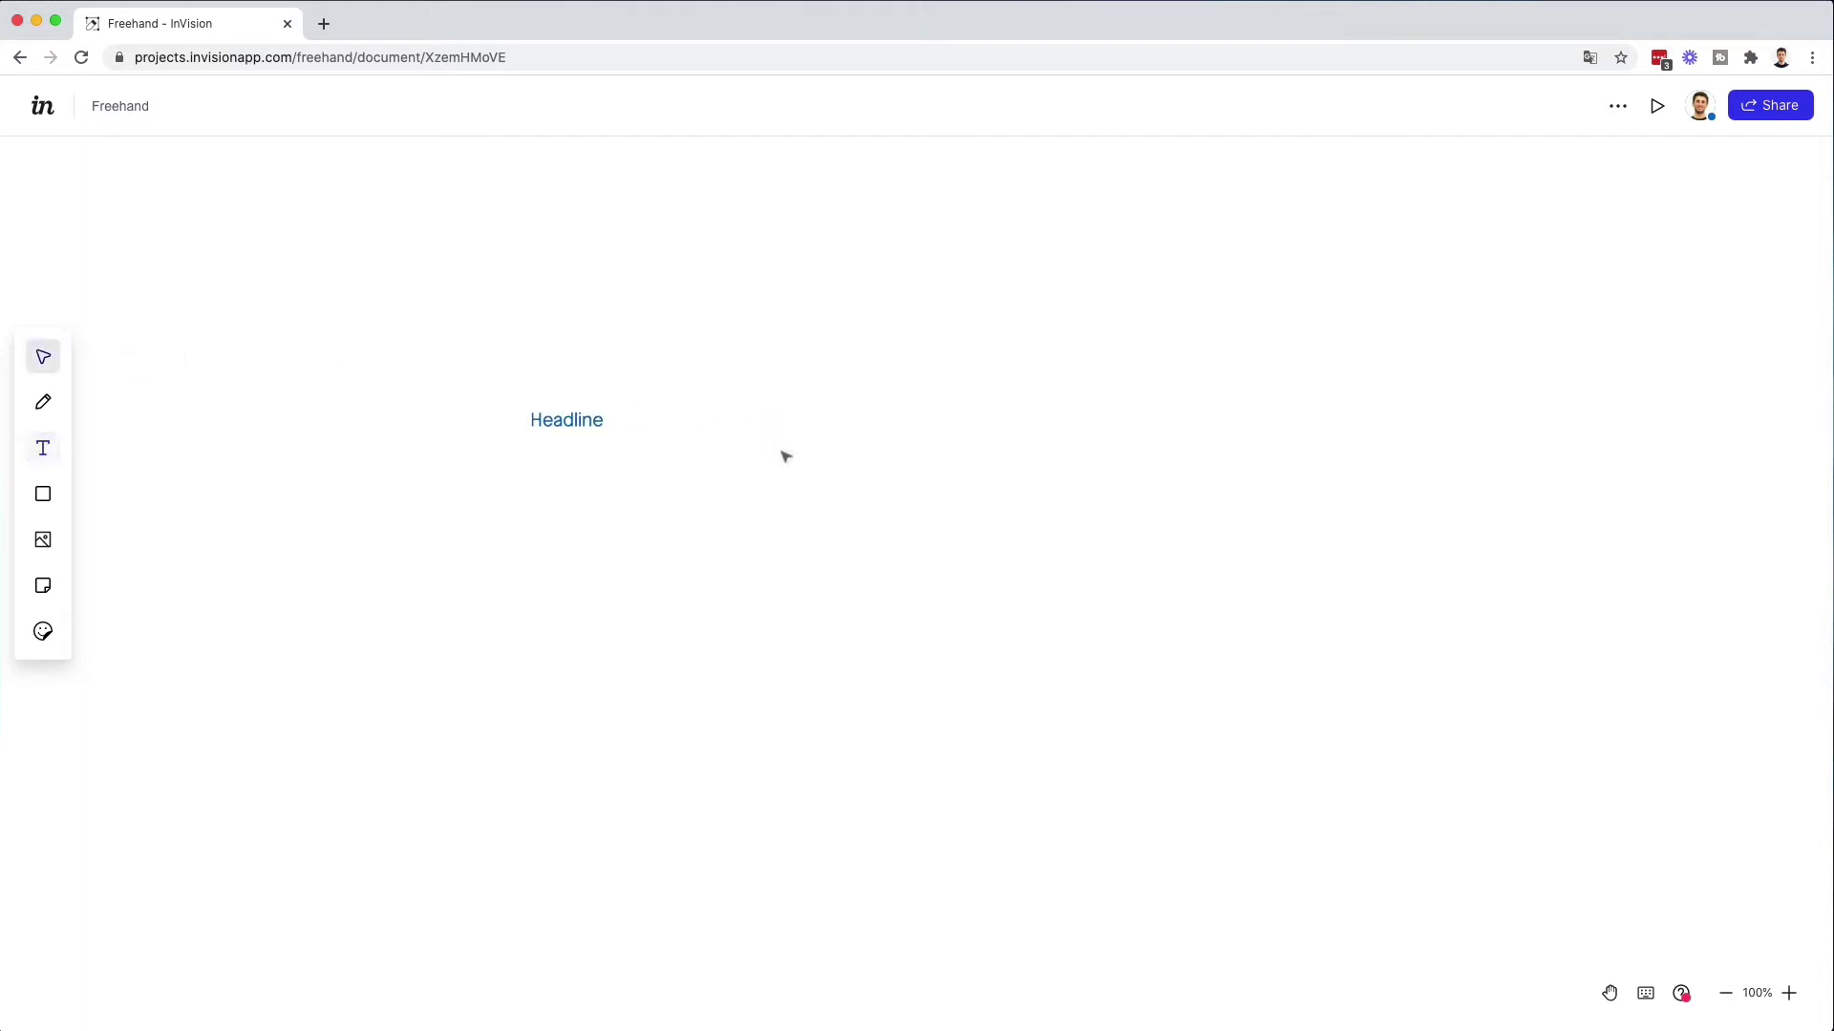
- Enlarge the Headline, convert it to a sticky note and move it toward the centre
click(577, 421)
drag(607, 432, 731, 474)
click(560, 395)
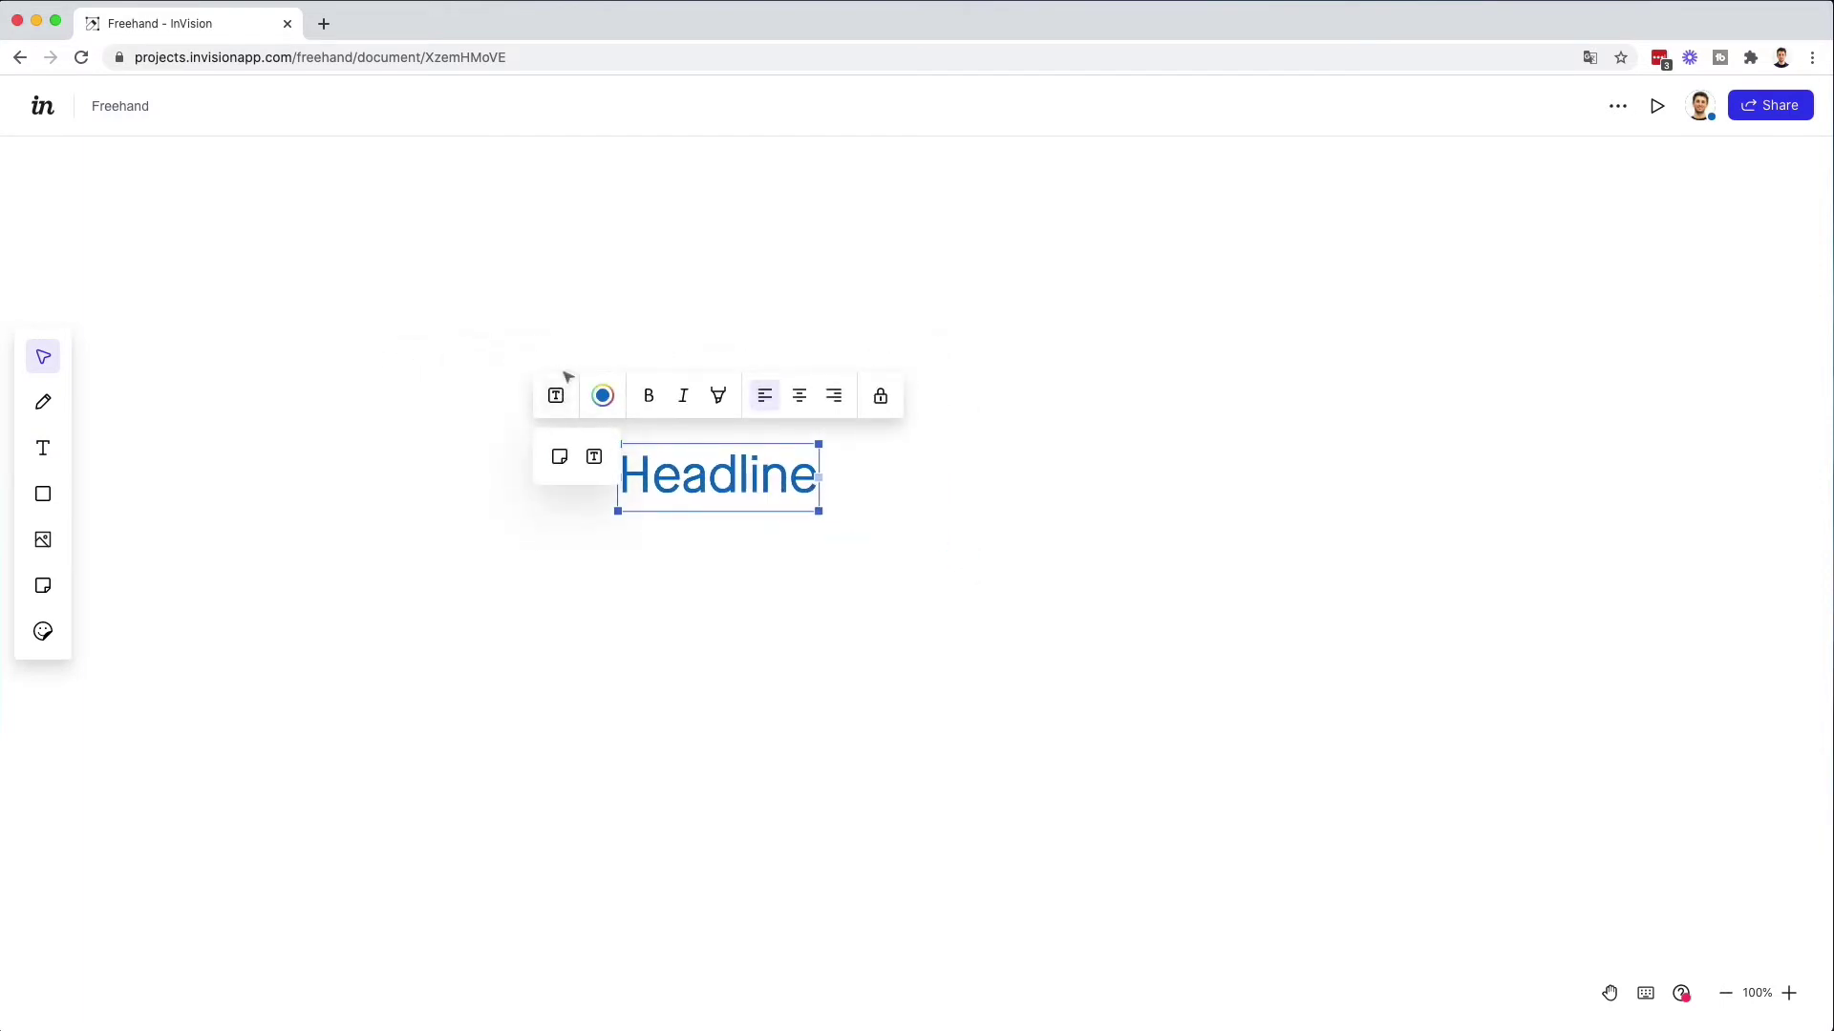
click(559, 456)
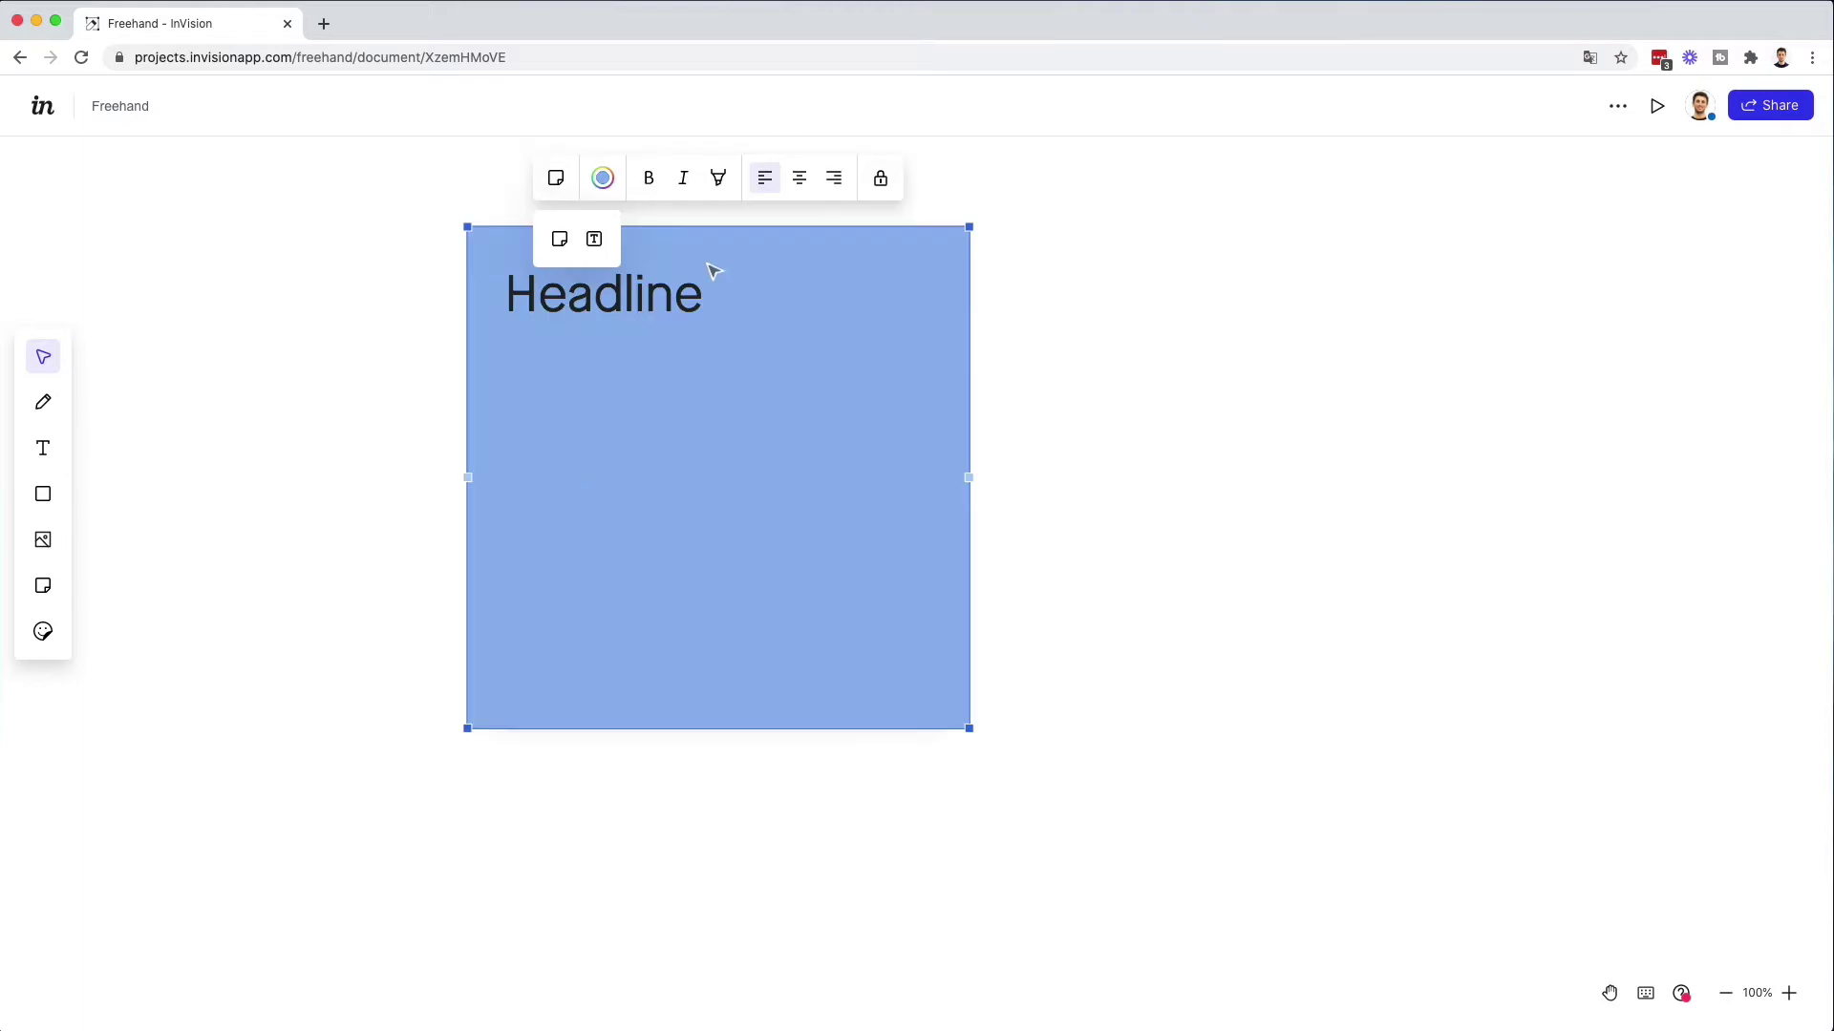
drag(713, 274, 860, 361)
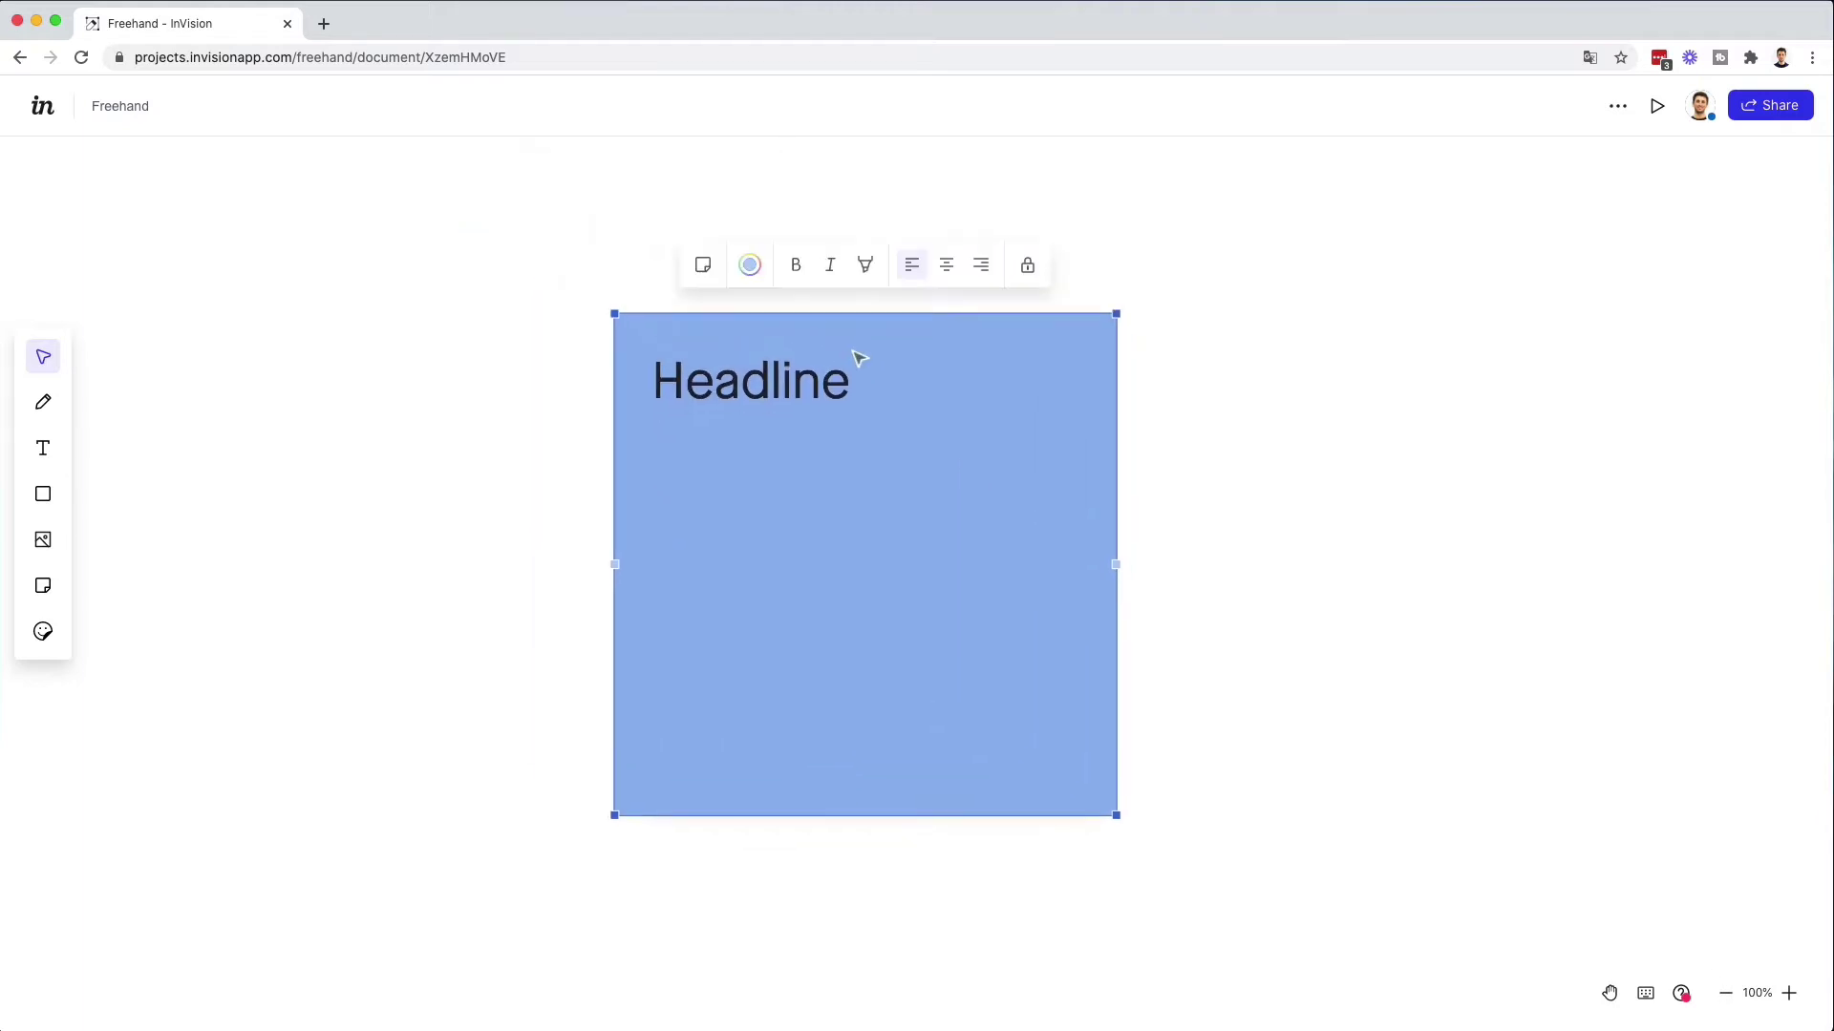
- Turn the sticky note back into plain text and colour it pink
click(712, 267)
click(749, 328)
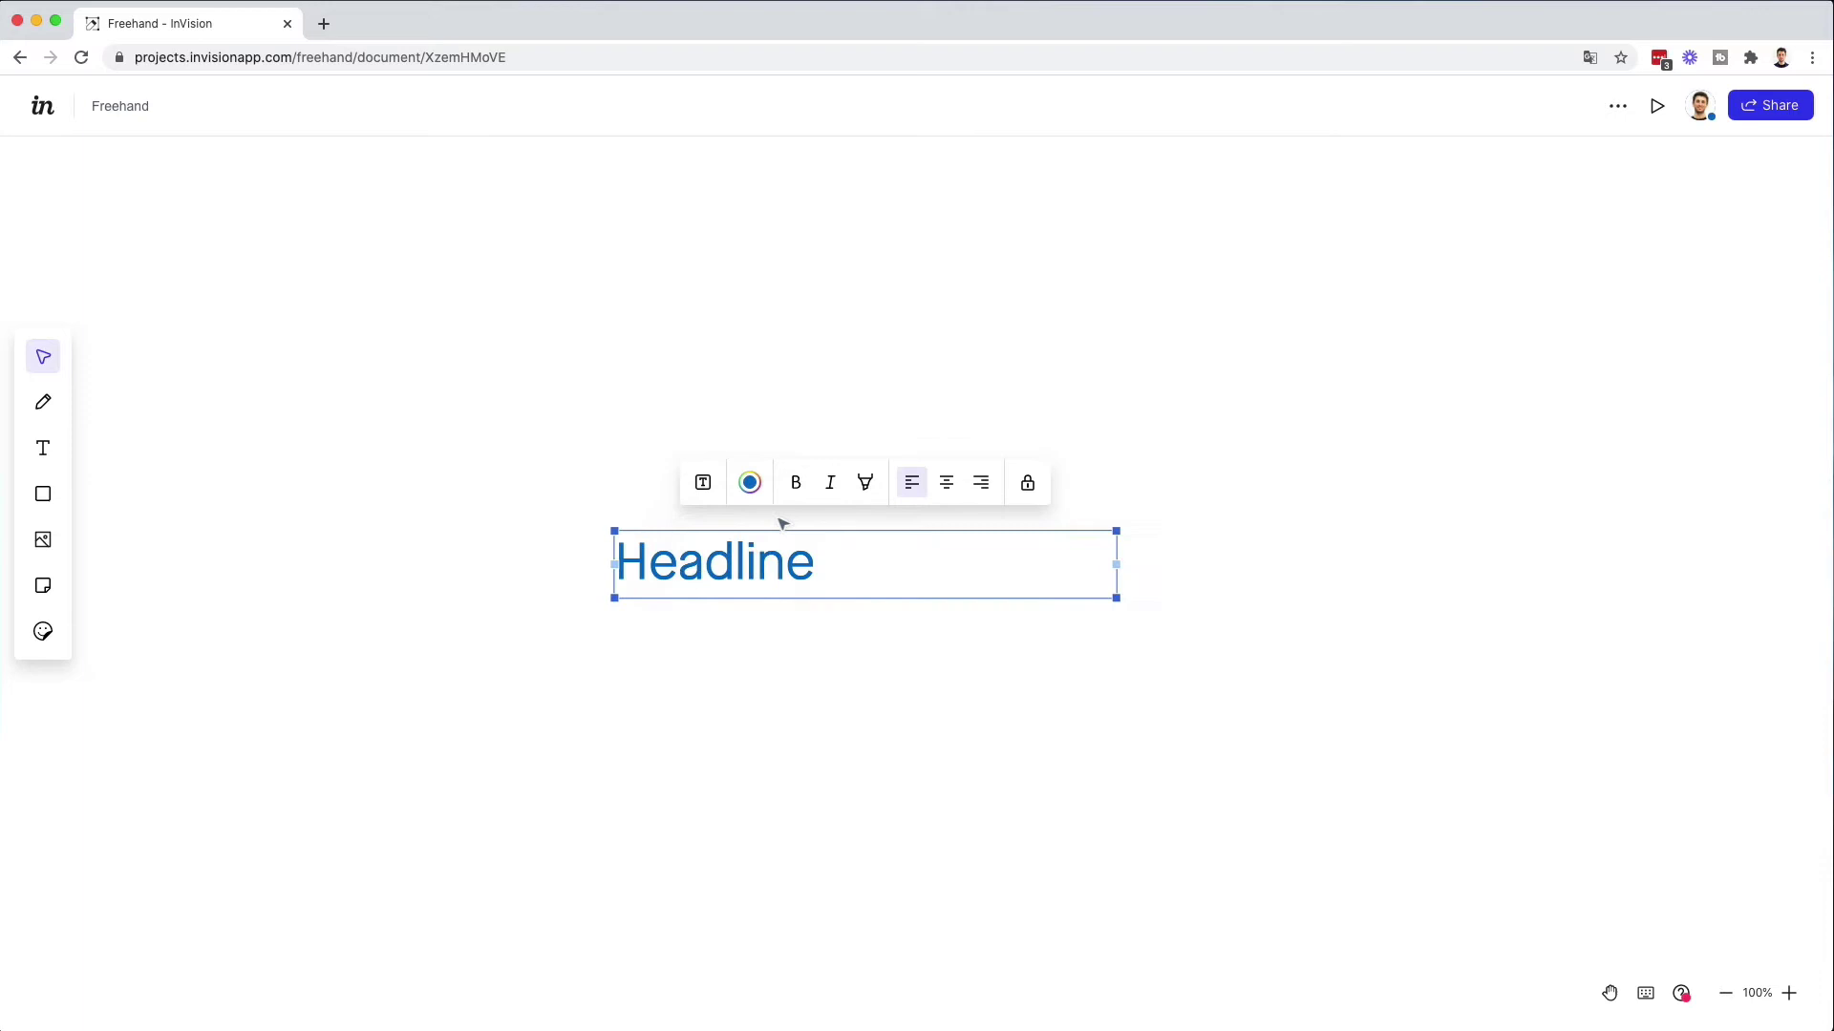
click(755, 477)
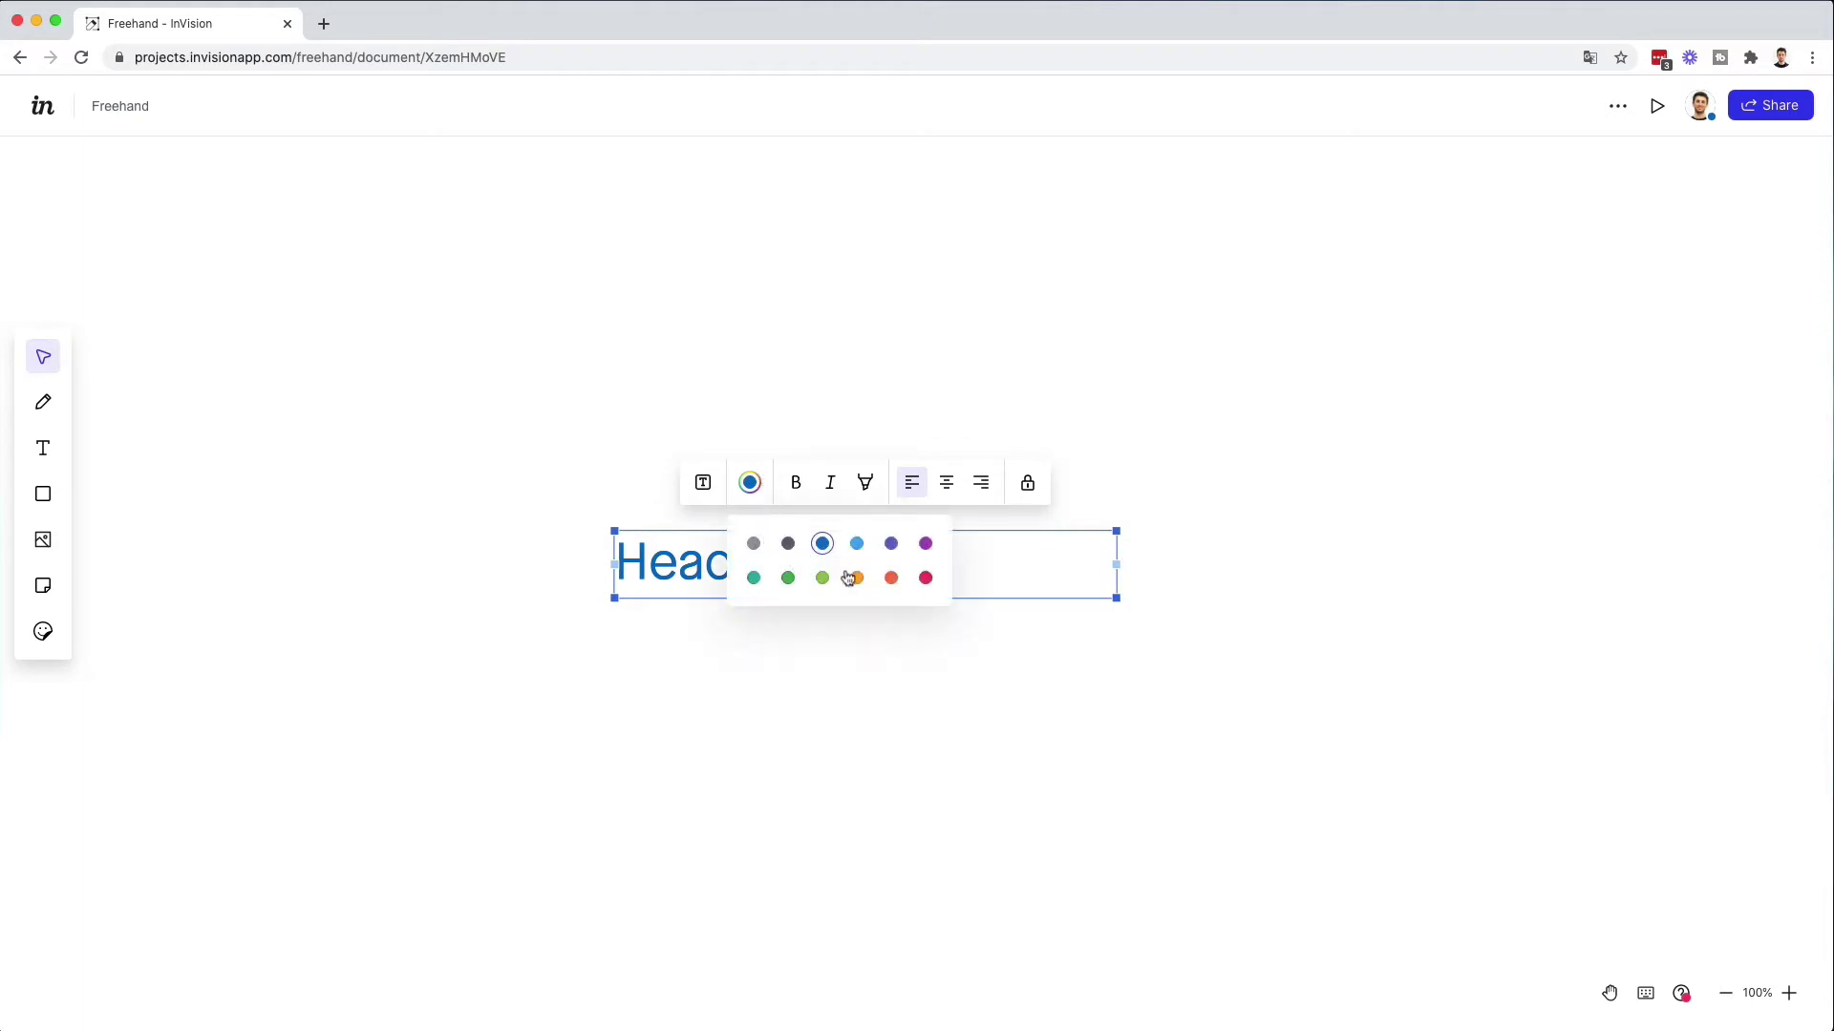
click(789, 579)
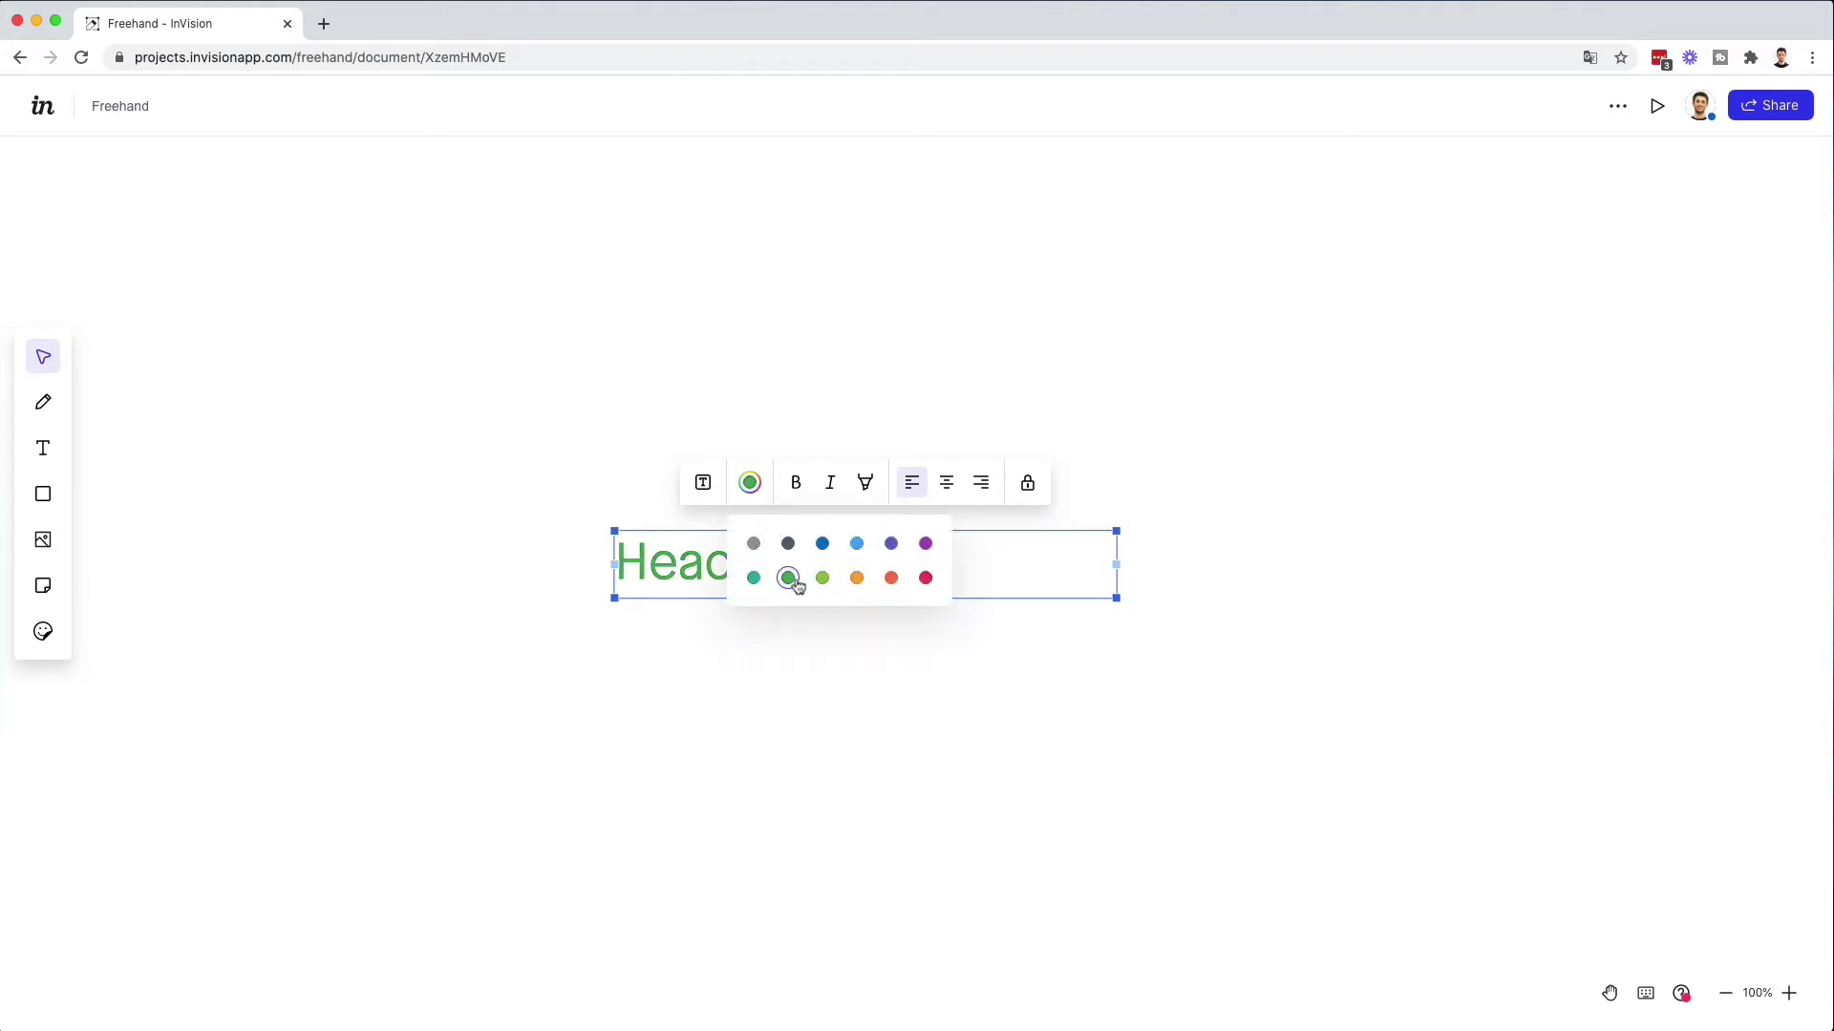
click(925, 578)
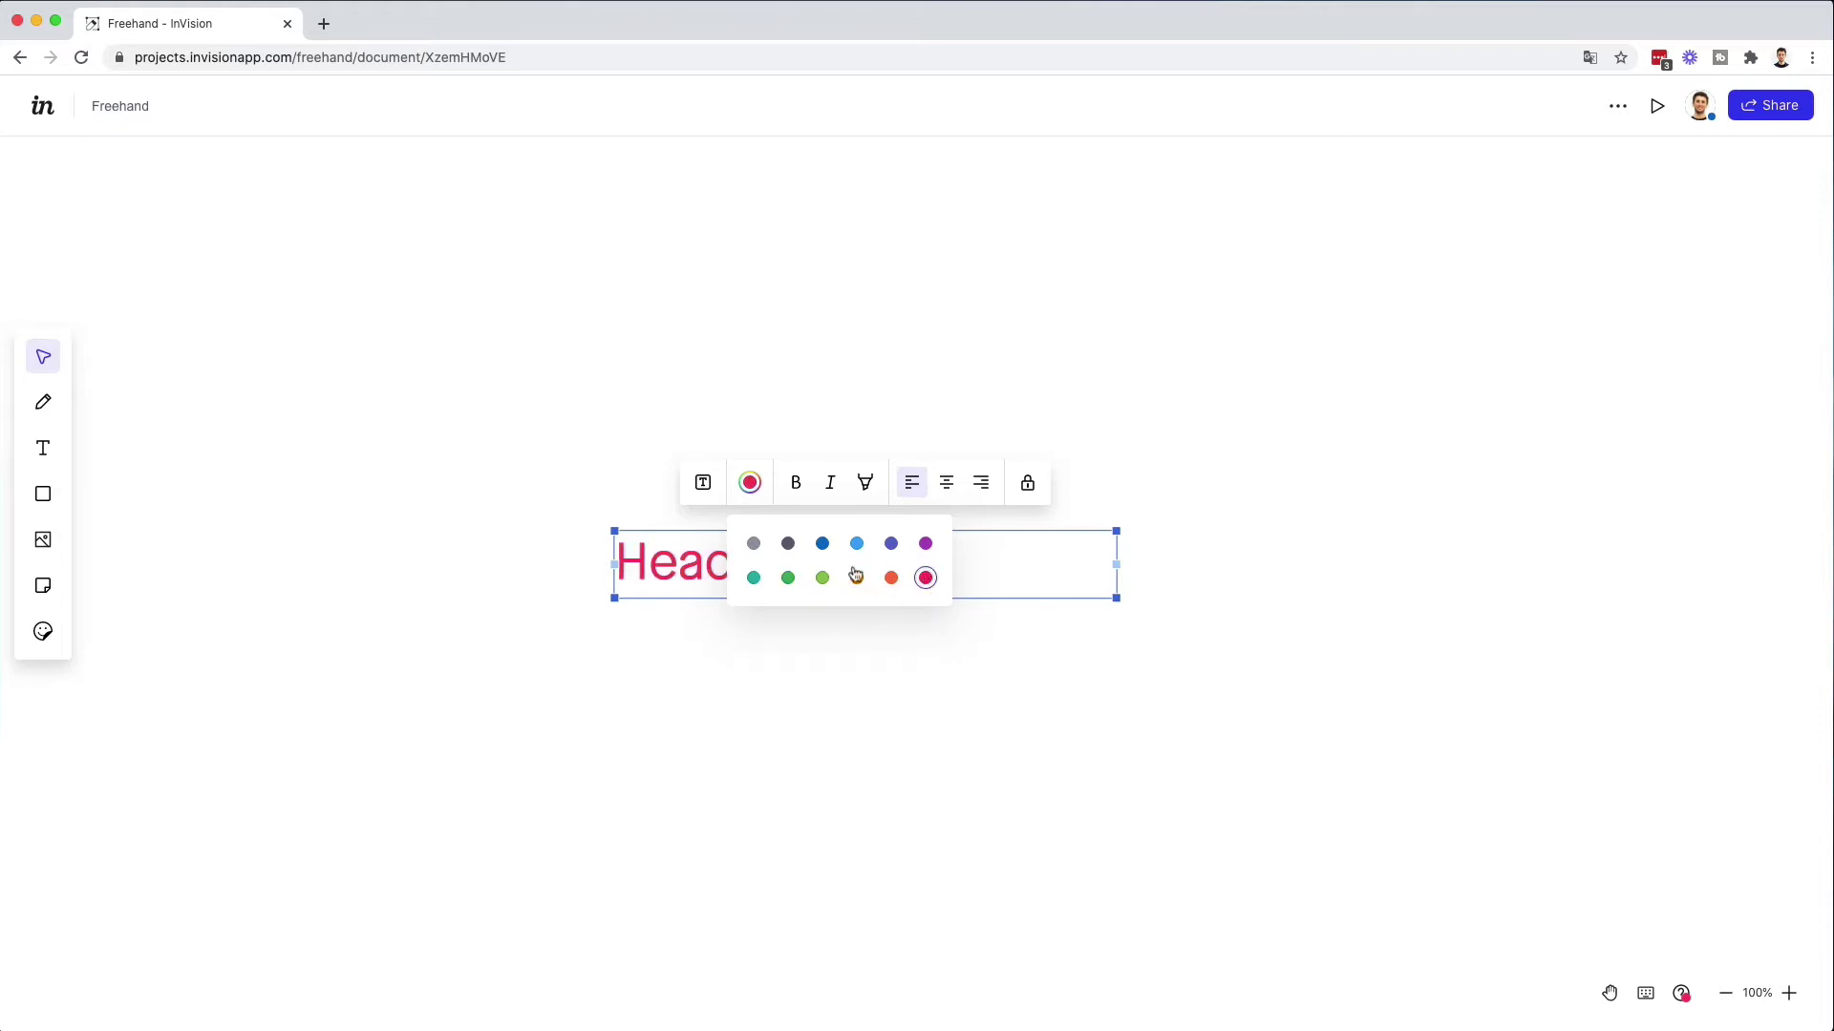
- Make the Headline bold and italic with a pink highlight, ending left-aligned
click(799, 483)
click(830, 483)
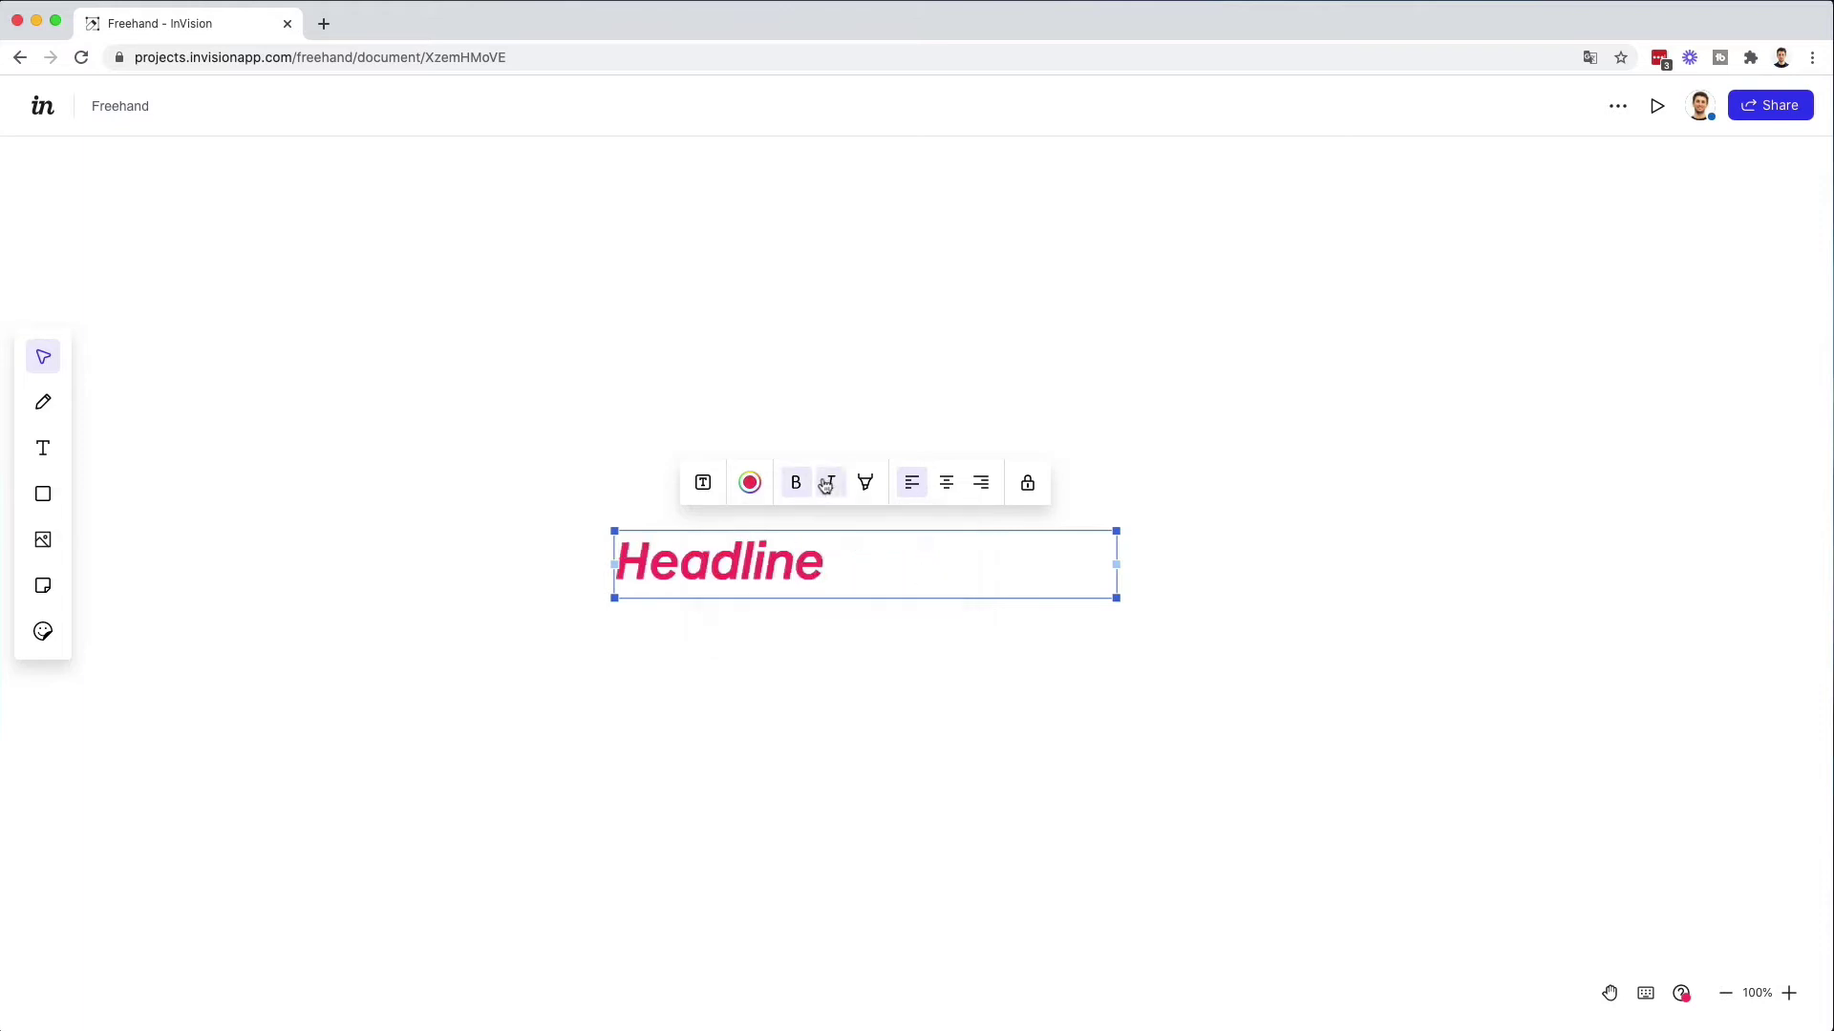
click(868, 483)
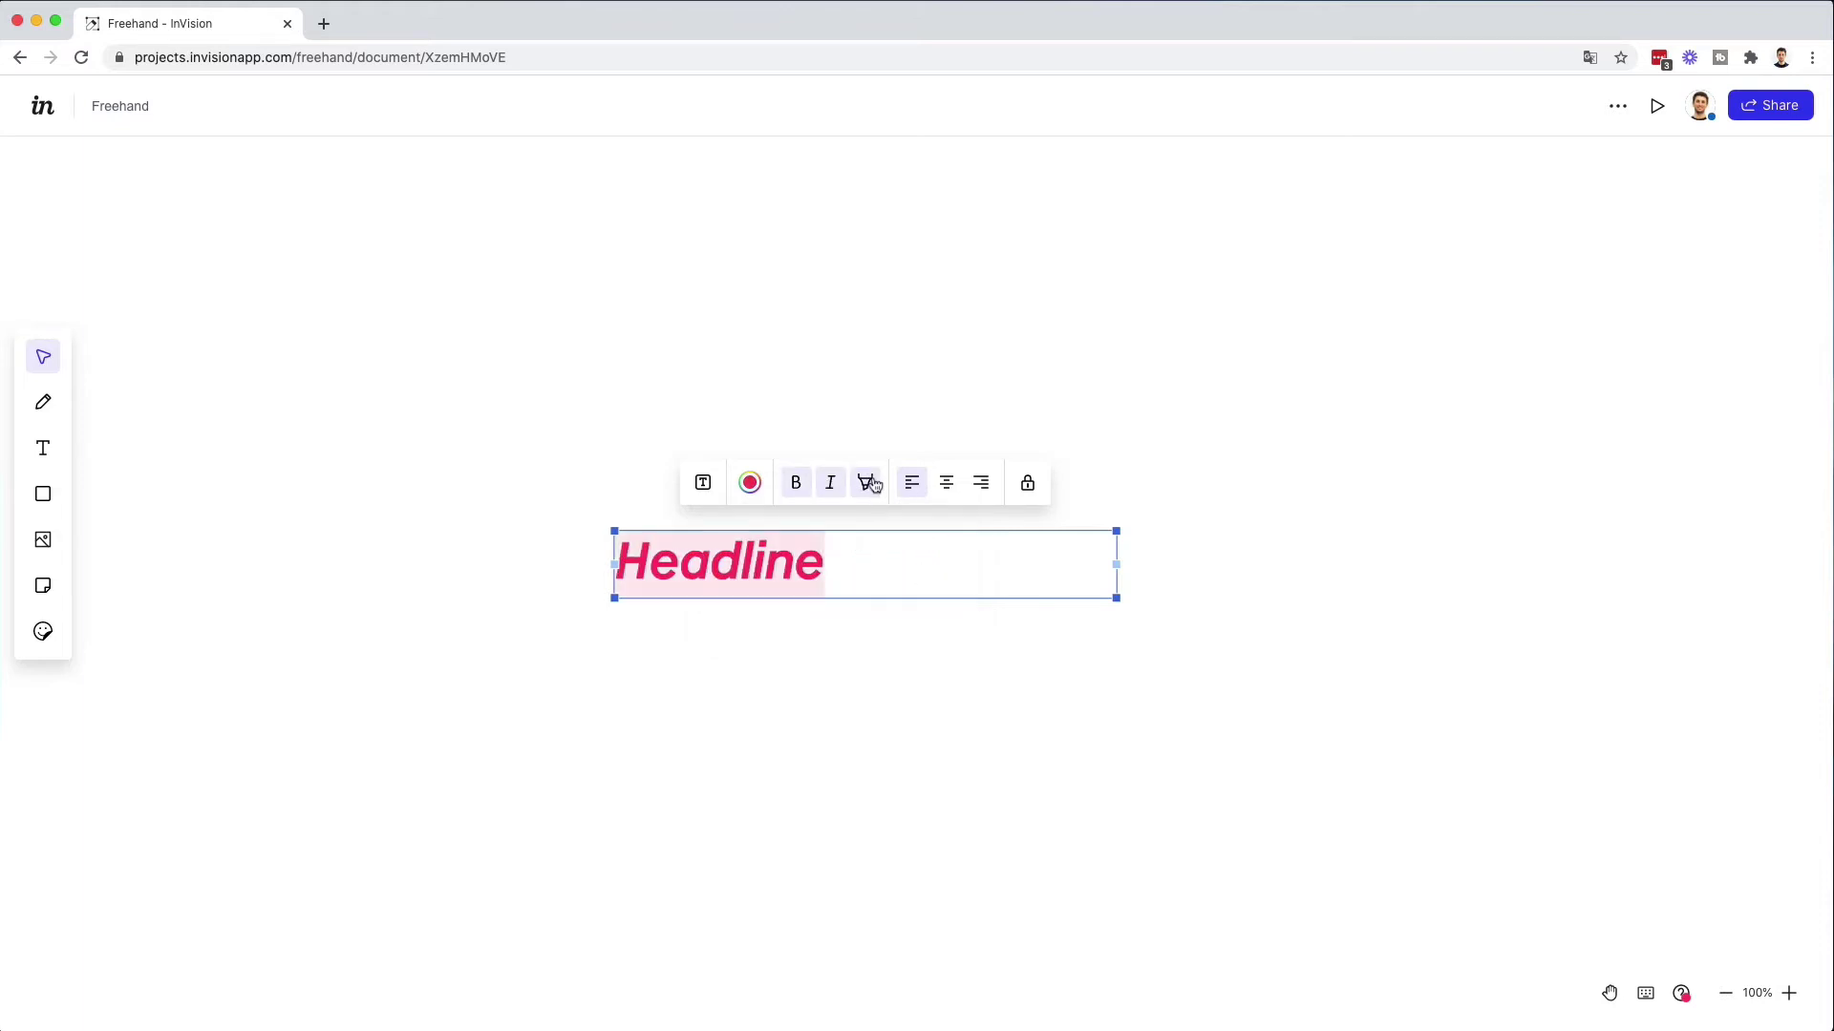
click(948, 484)
click(978, 486)
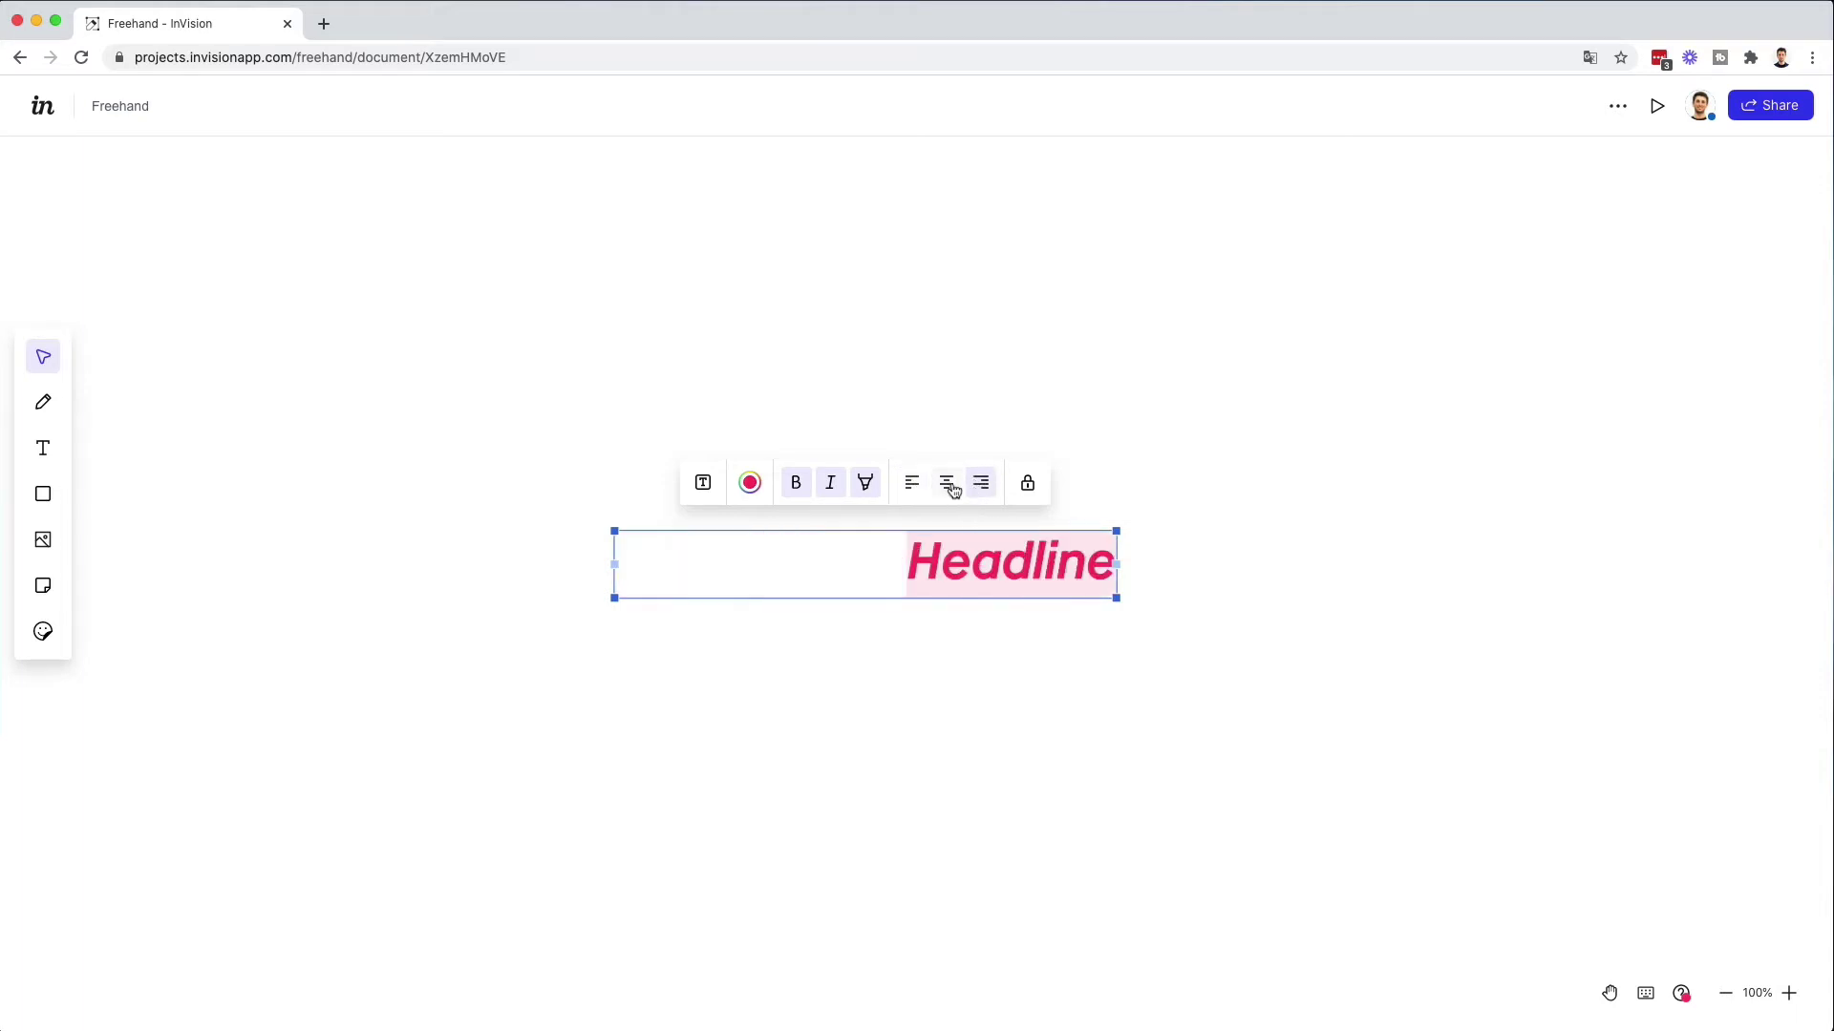
click(917, 485)
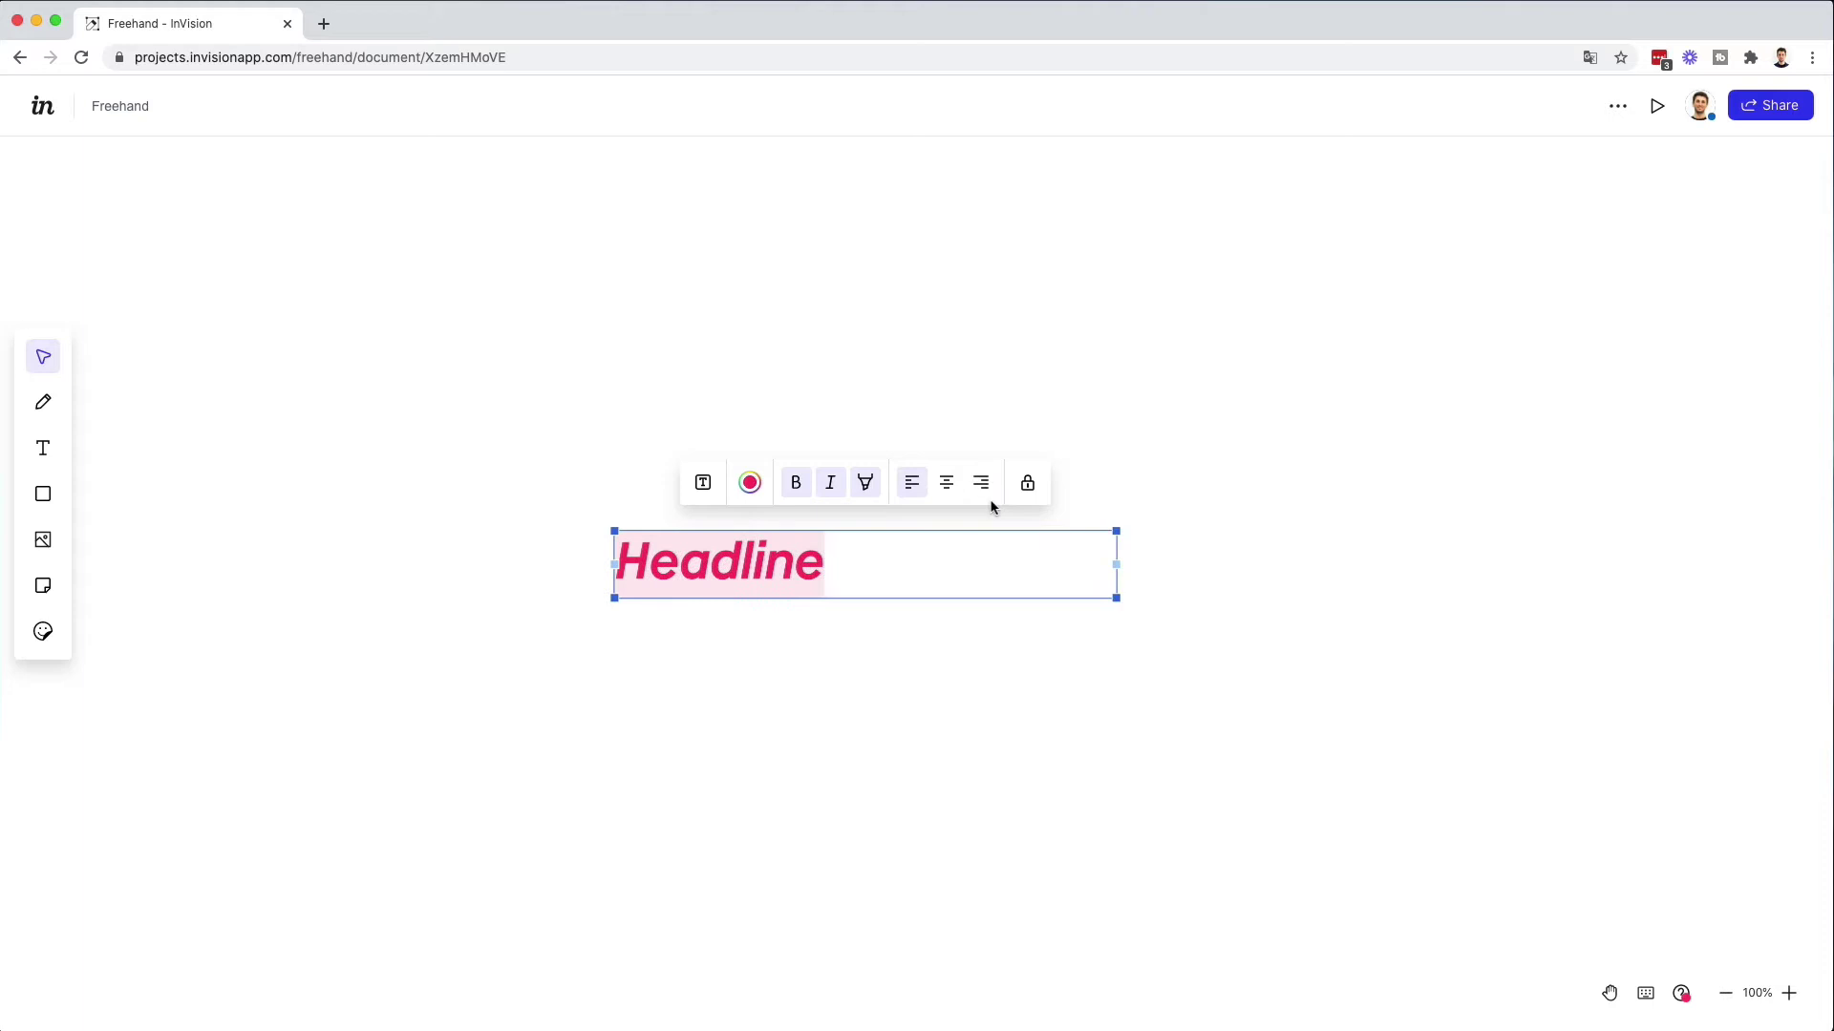
- Lock and unlock the Headline box, then move it up and to the left
click(1027, 483)
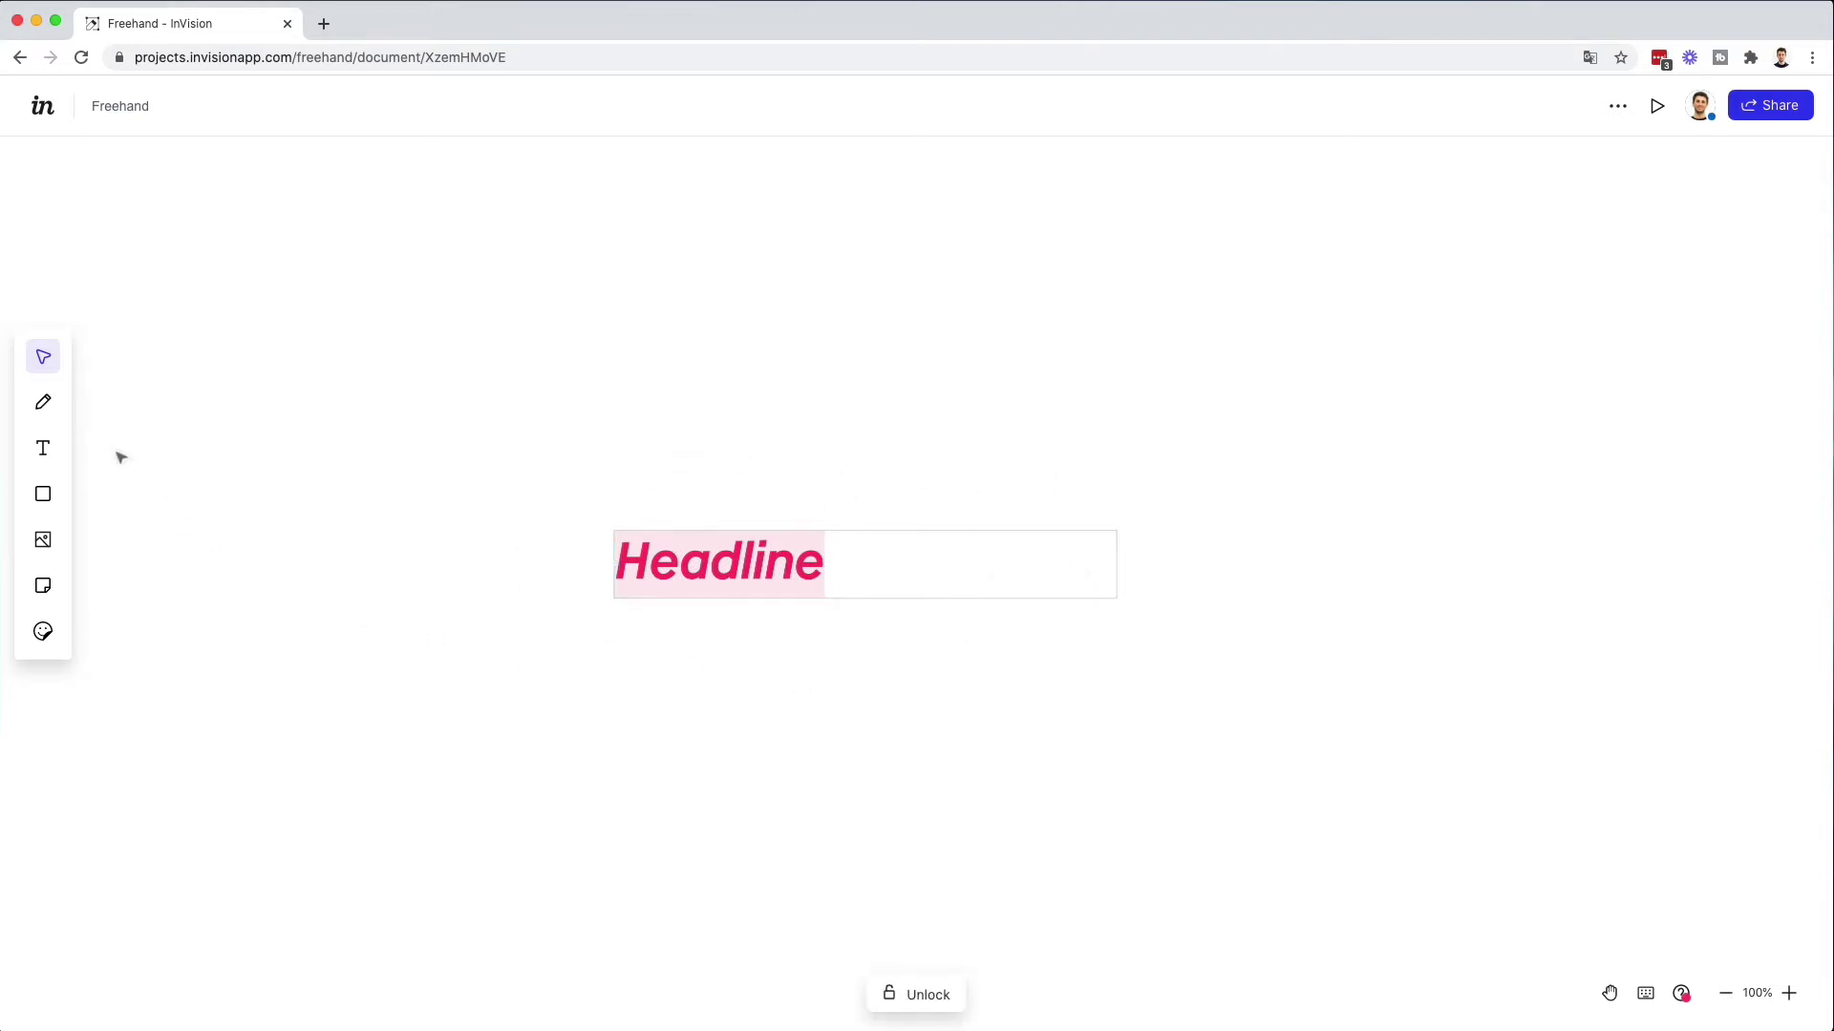
click(934, 996)
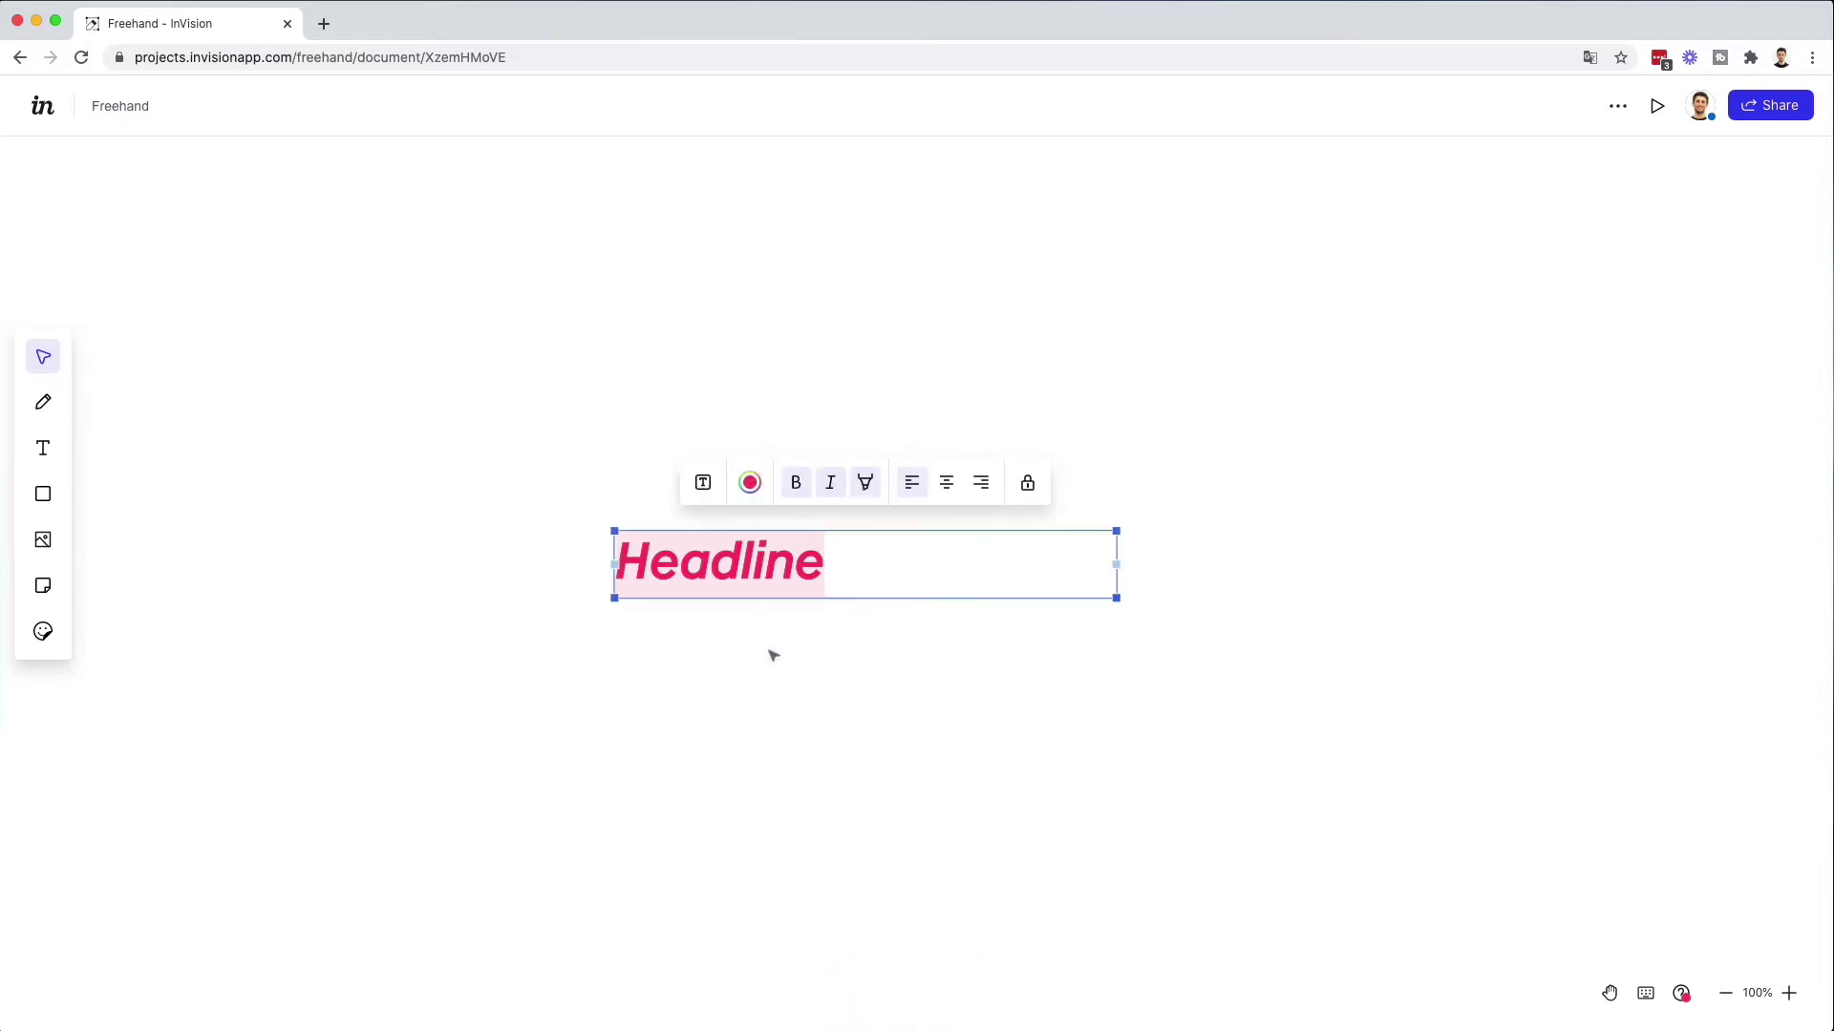
drag(644, 558, 563, 465)
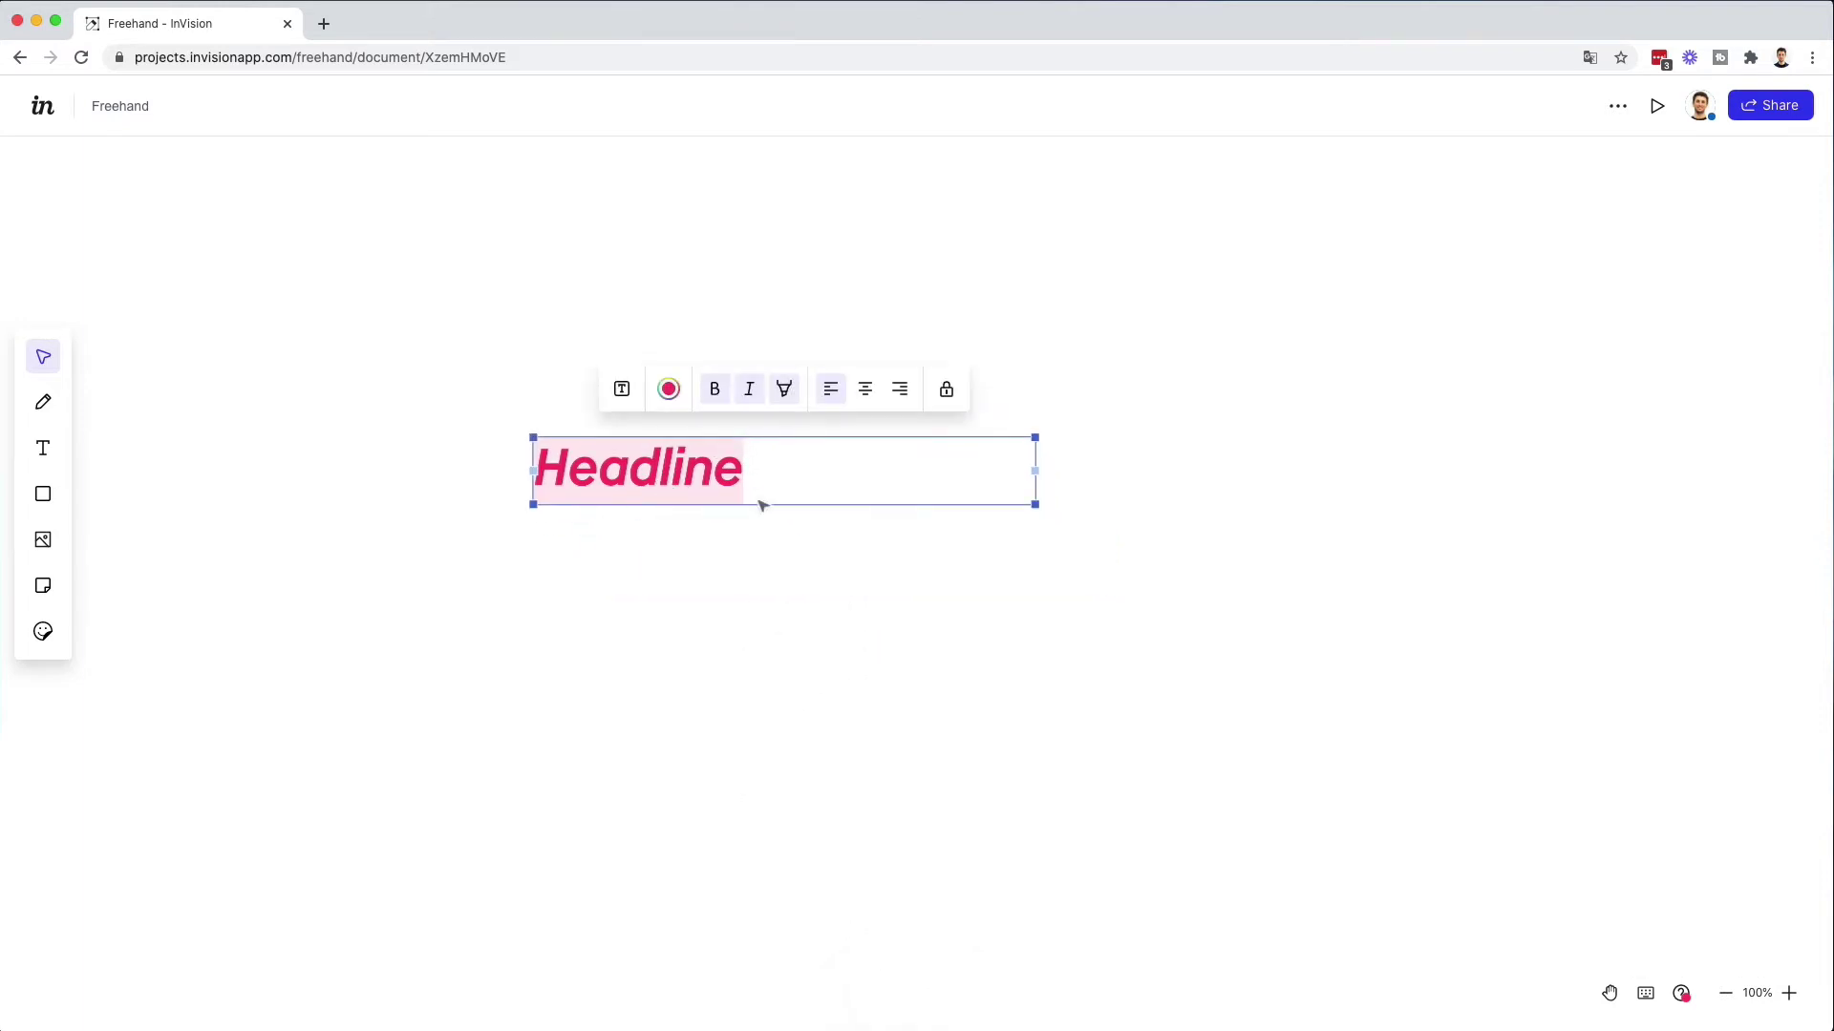
click(730, 596)
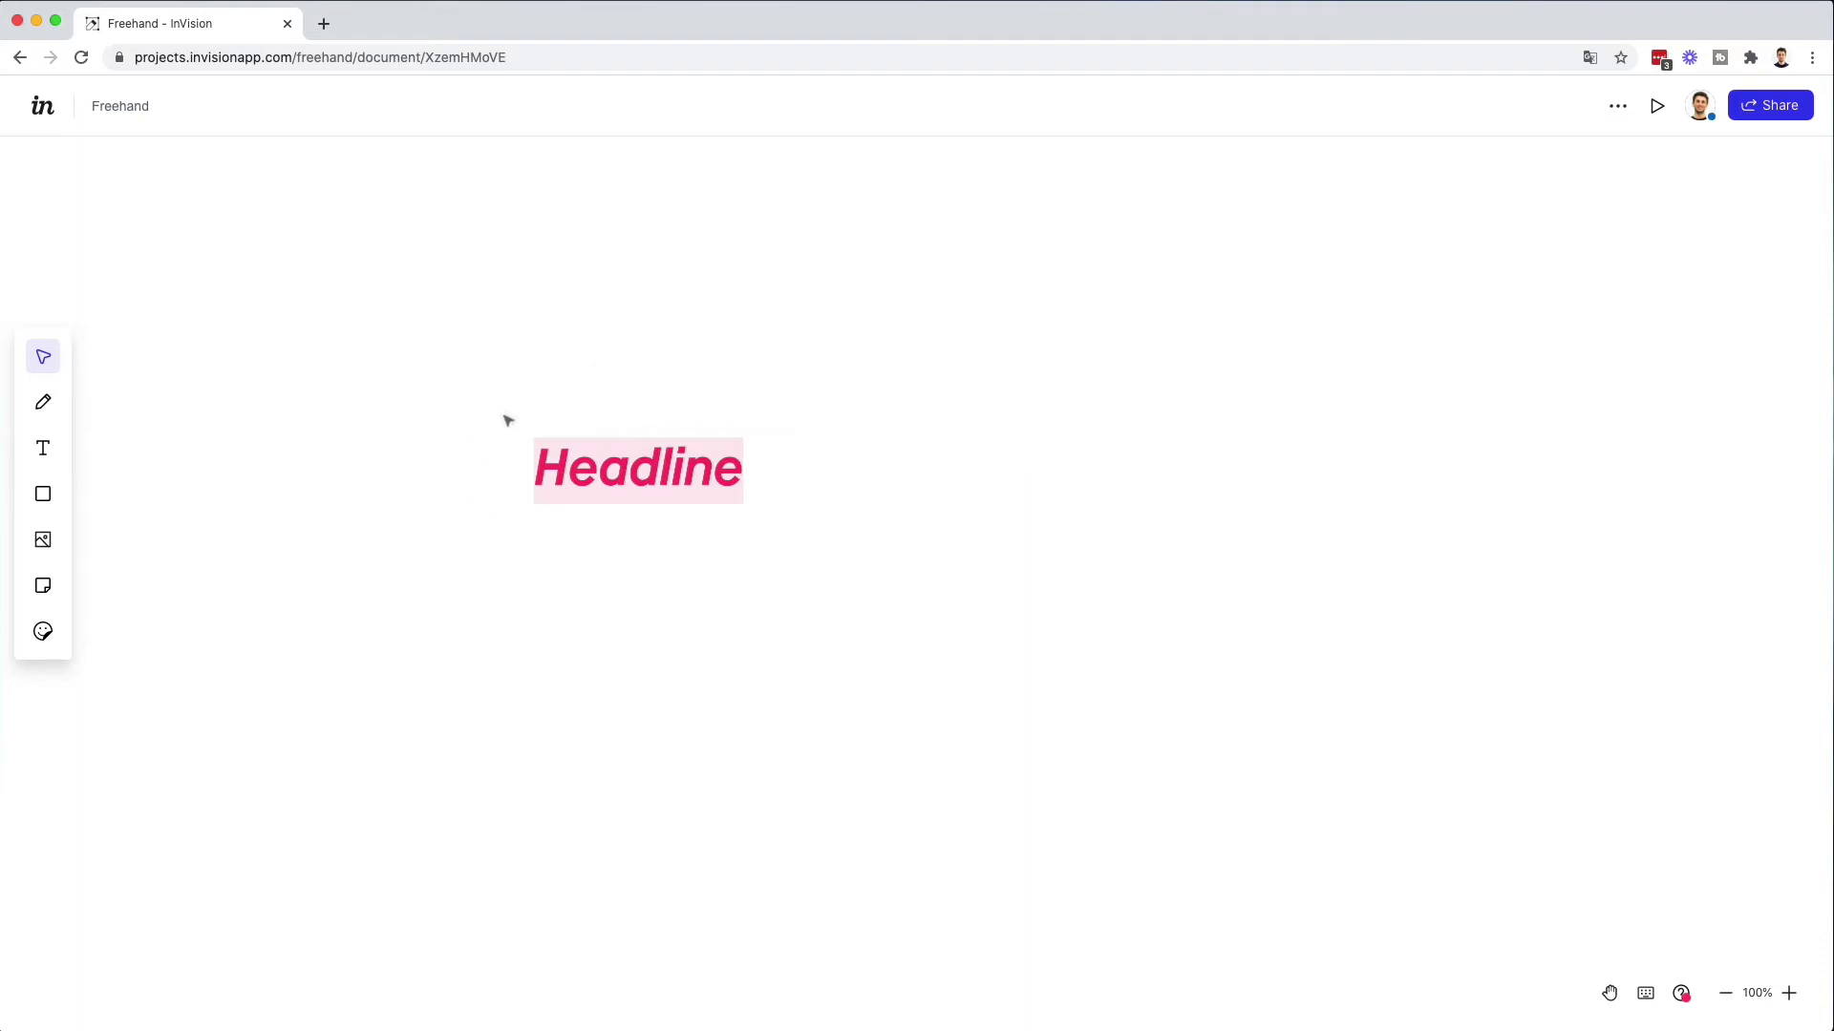
- Draw a blue square, a blue circle, and a thickest-stroke blue circle at upper right
click(43, 495)
mouse_move(535, 575)
mouse_down()
mouse_move(908, 827)
mouse_move(1053, 724)
mouse_move(864, 846)
mouse_move(754, 752)
mouse_move(892, 852)
mouse_move(707, 769)
mouse_move(894, 874)
mouse_move(750, 805)
mouse_up()
click(105, 491)
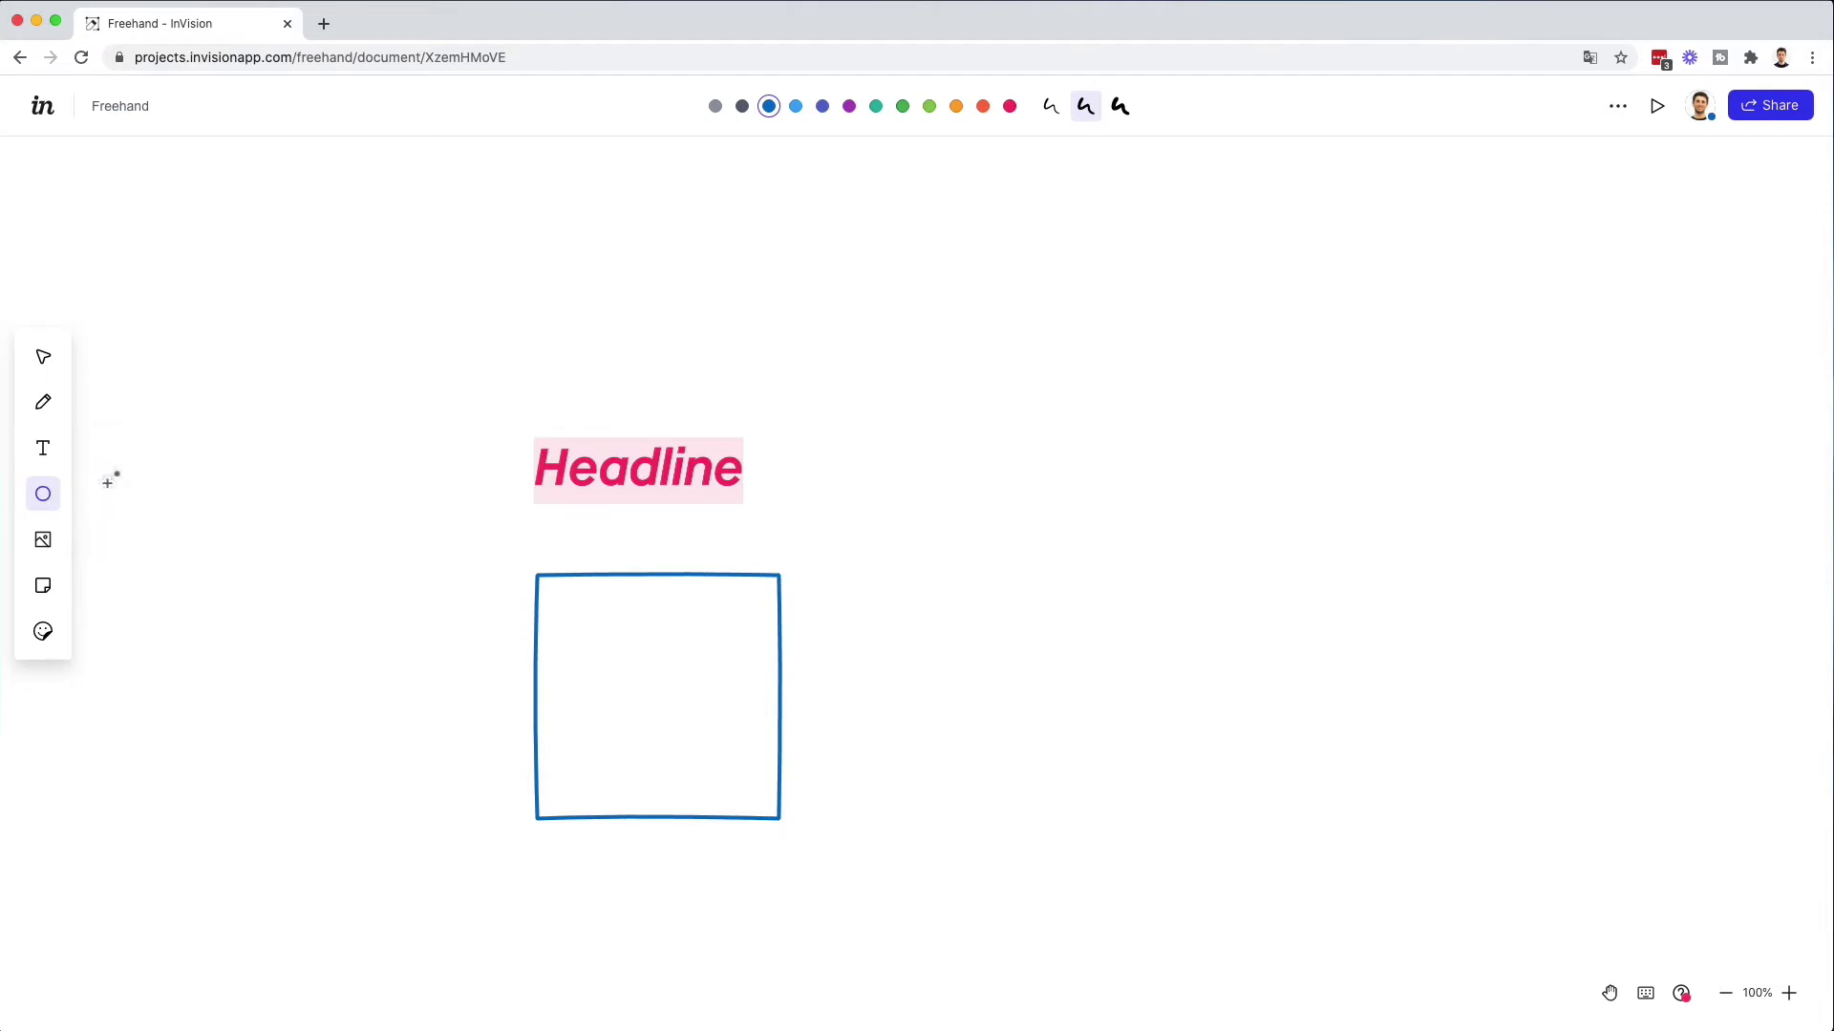
drag(886, 391, 1156, 657)
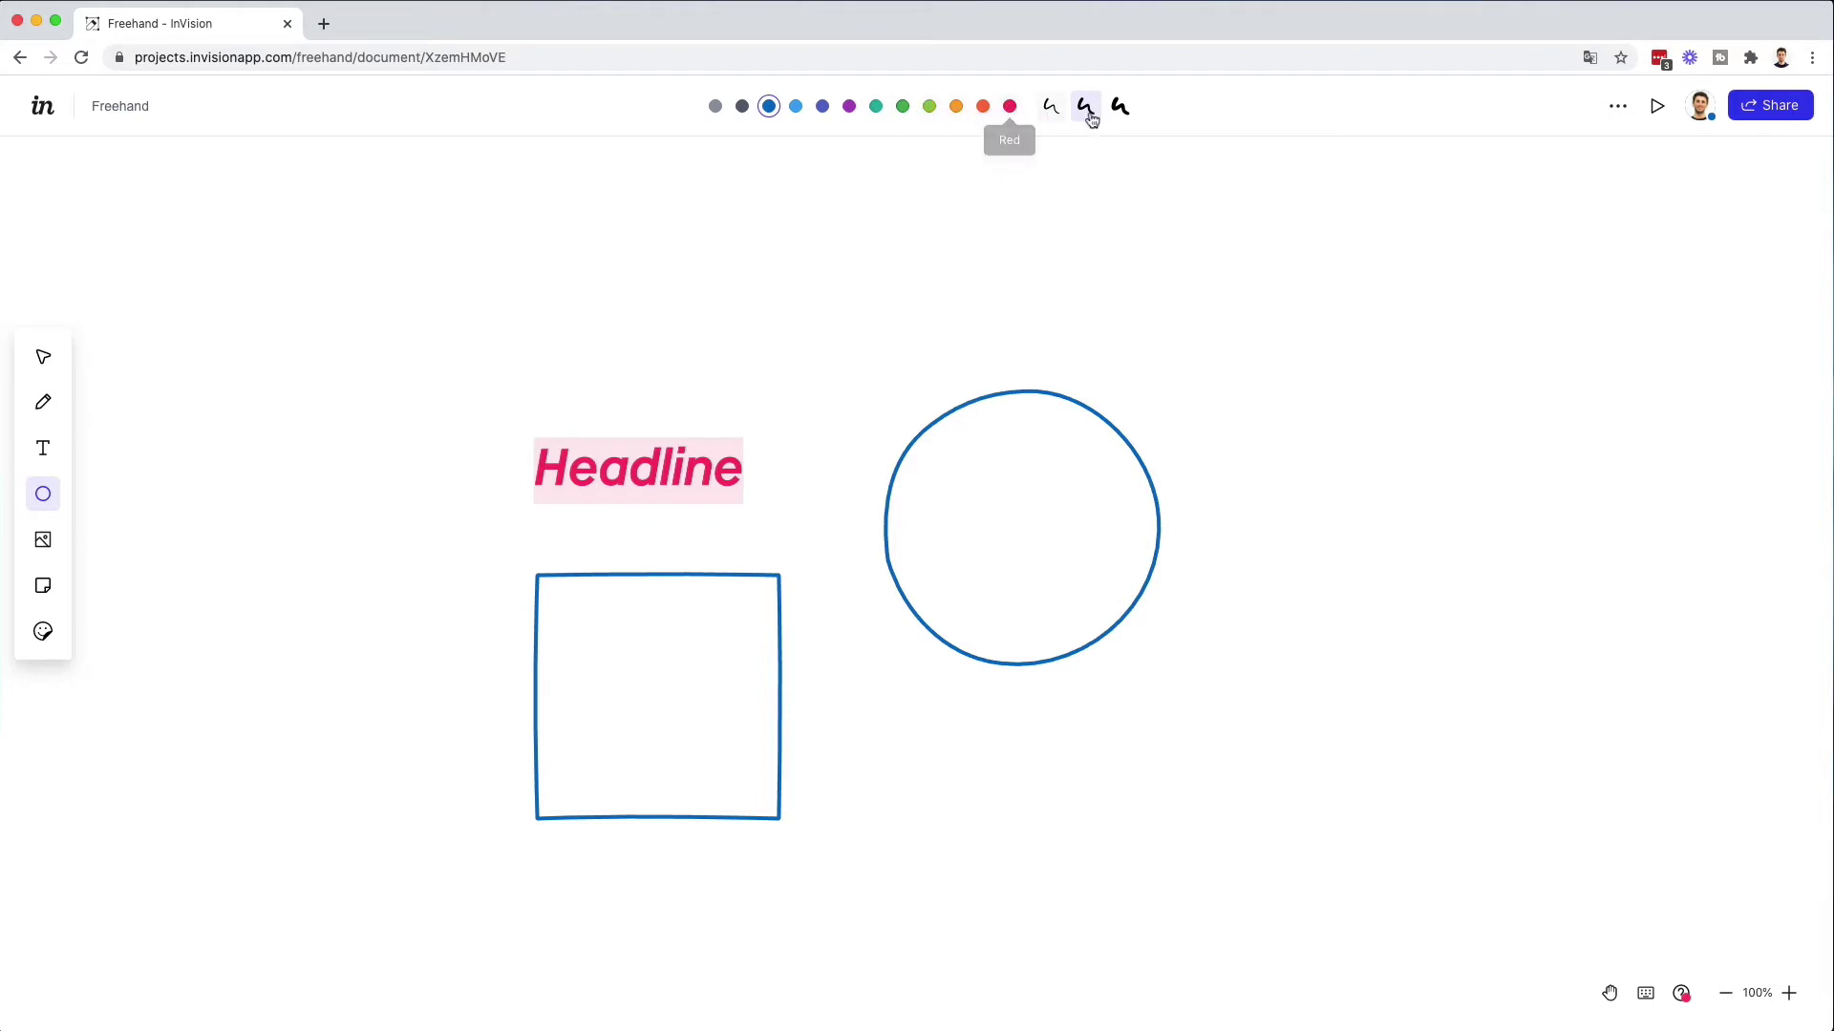
click(1121, 108)
mouse_move(1251, 303)
mouse_down()
mouse_move(1605, 655)
mouse_move(1480, 542)
mouse_up()
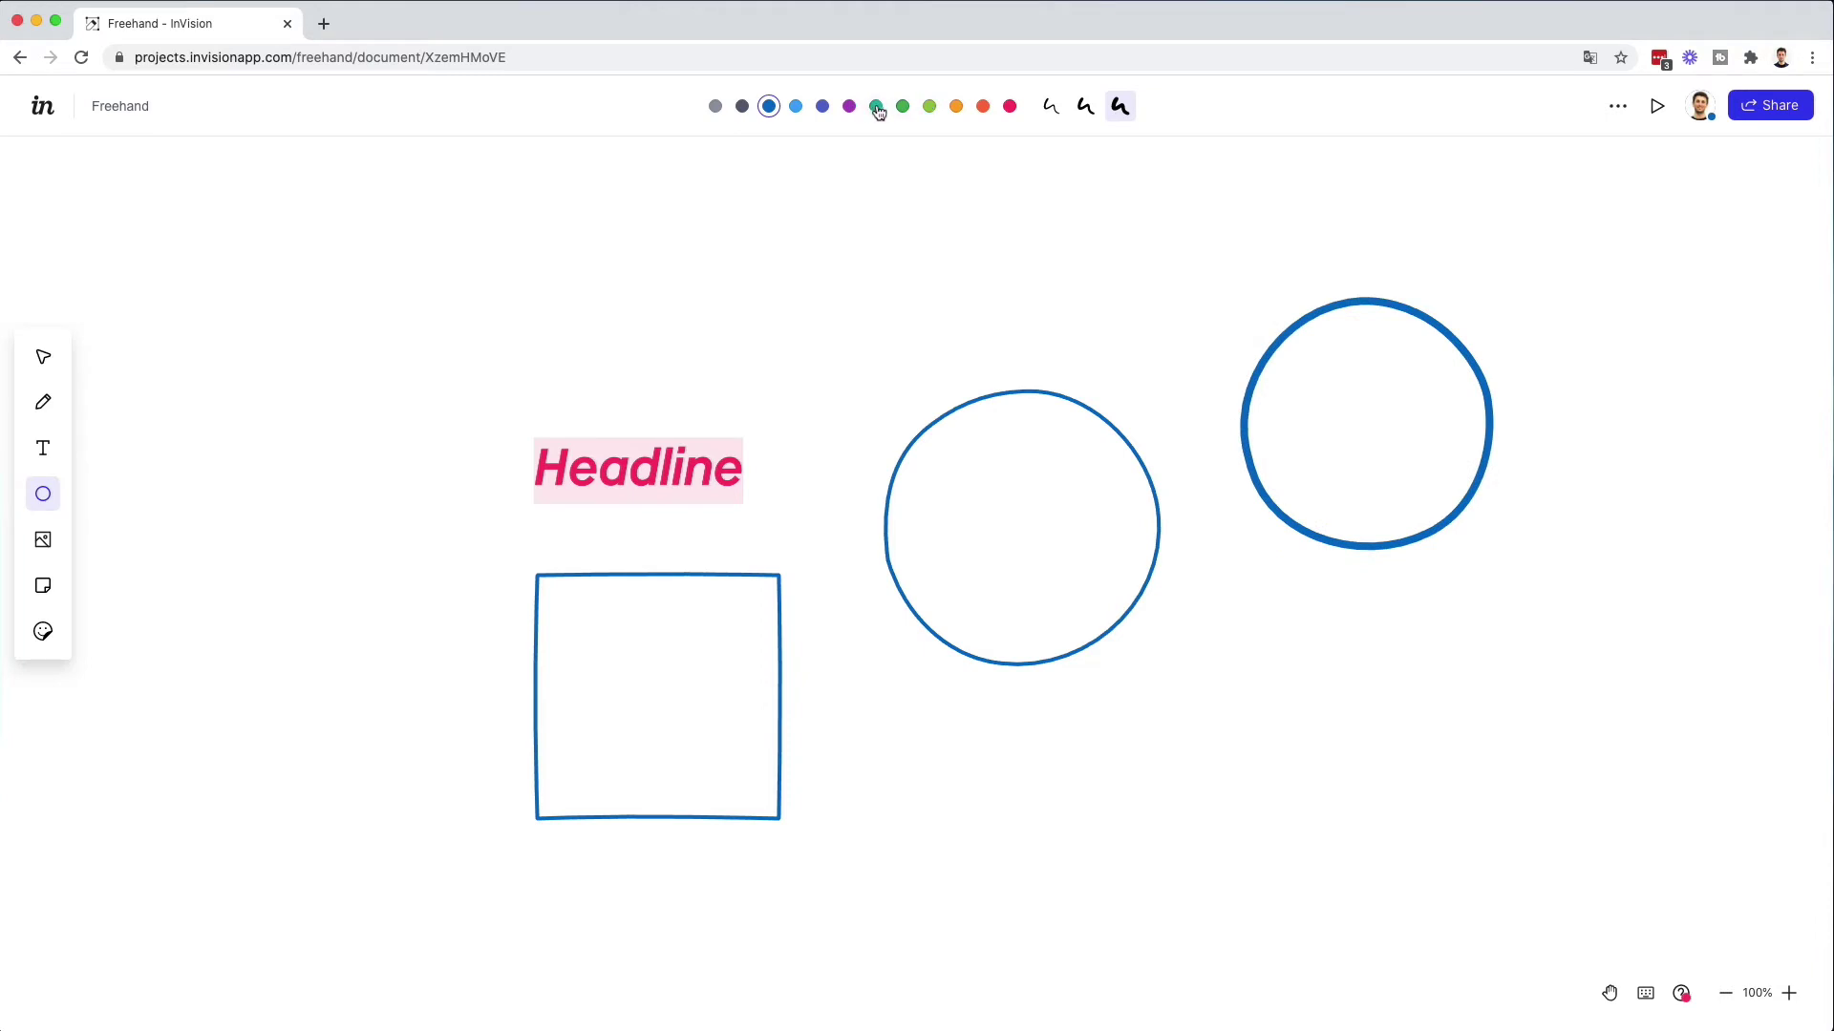
- Draw a medium-opacity teal circle and a filled green circle, then select all objects
click(877, 108)
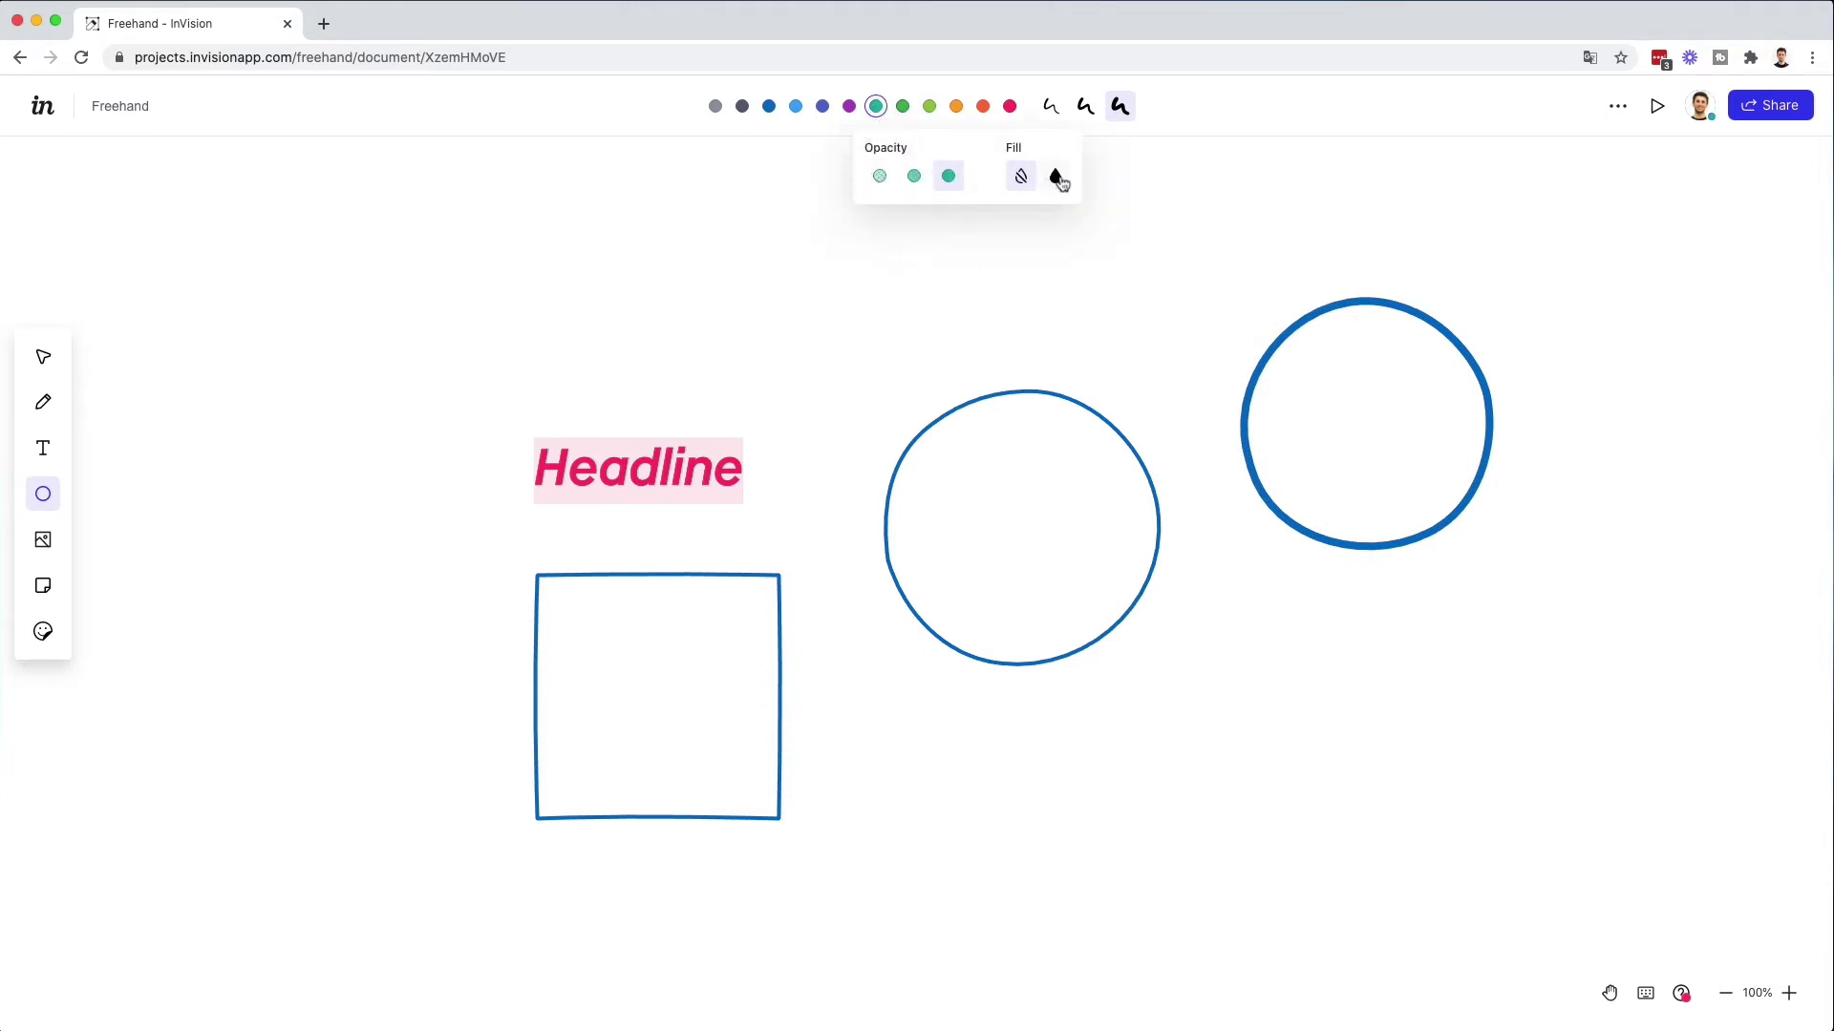
click(910, 179)
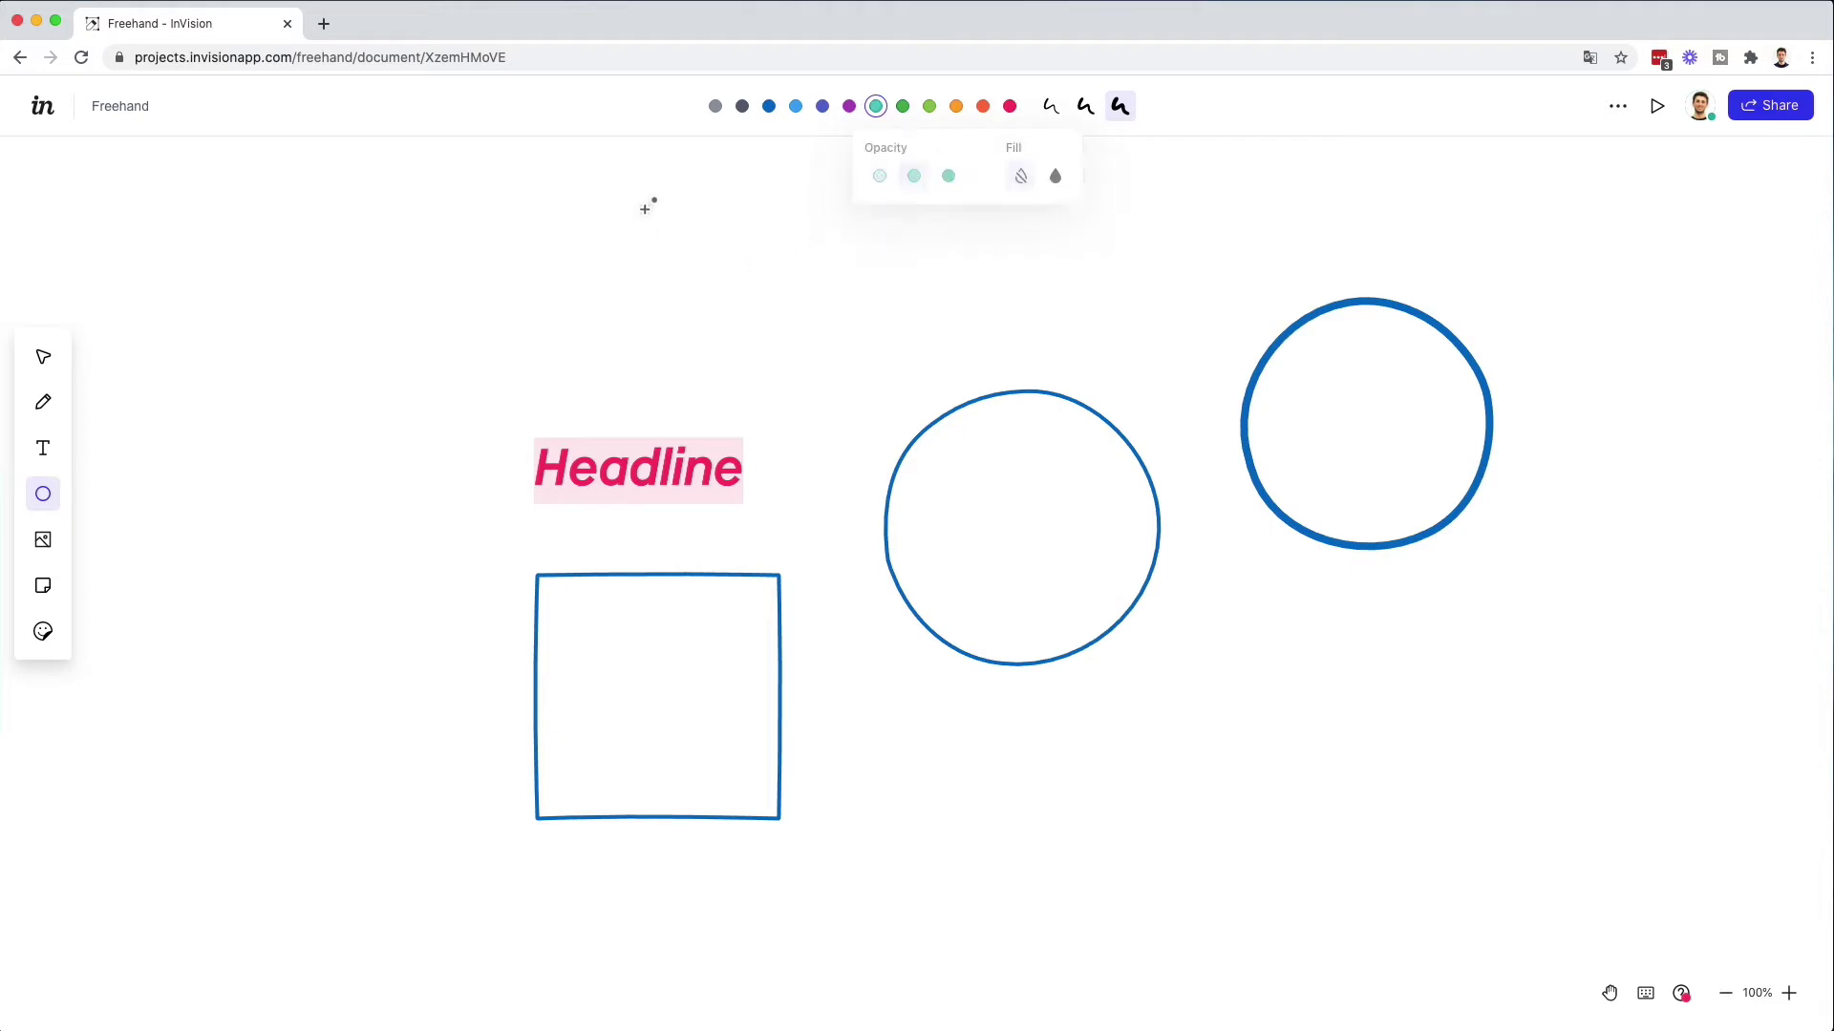
drag(638, 202, 786, 334)
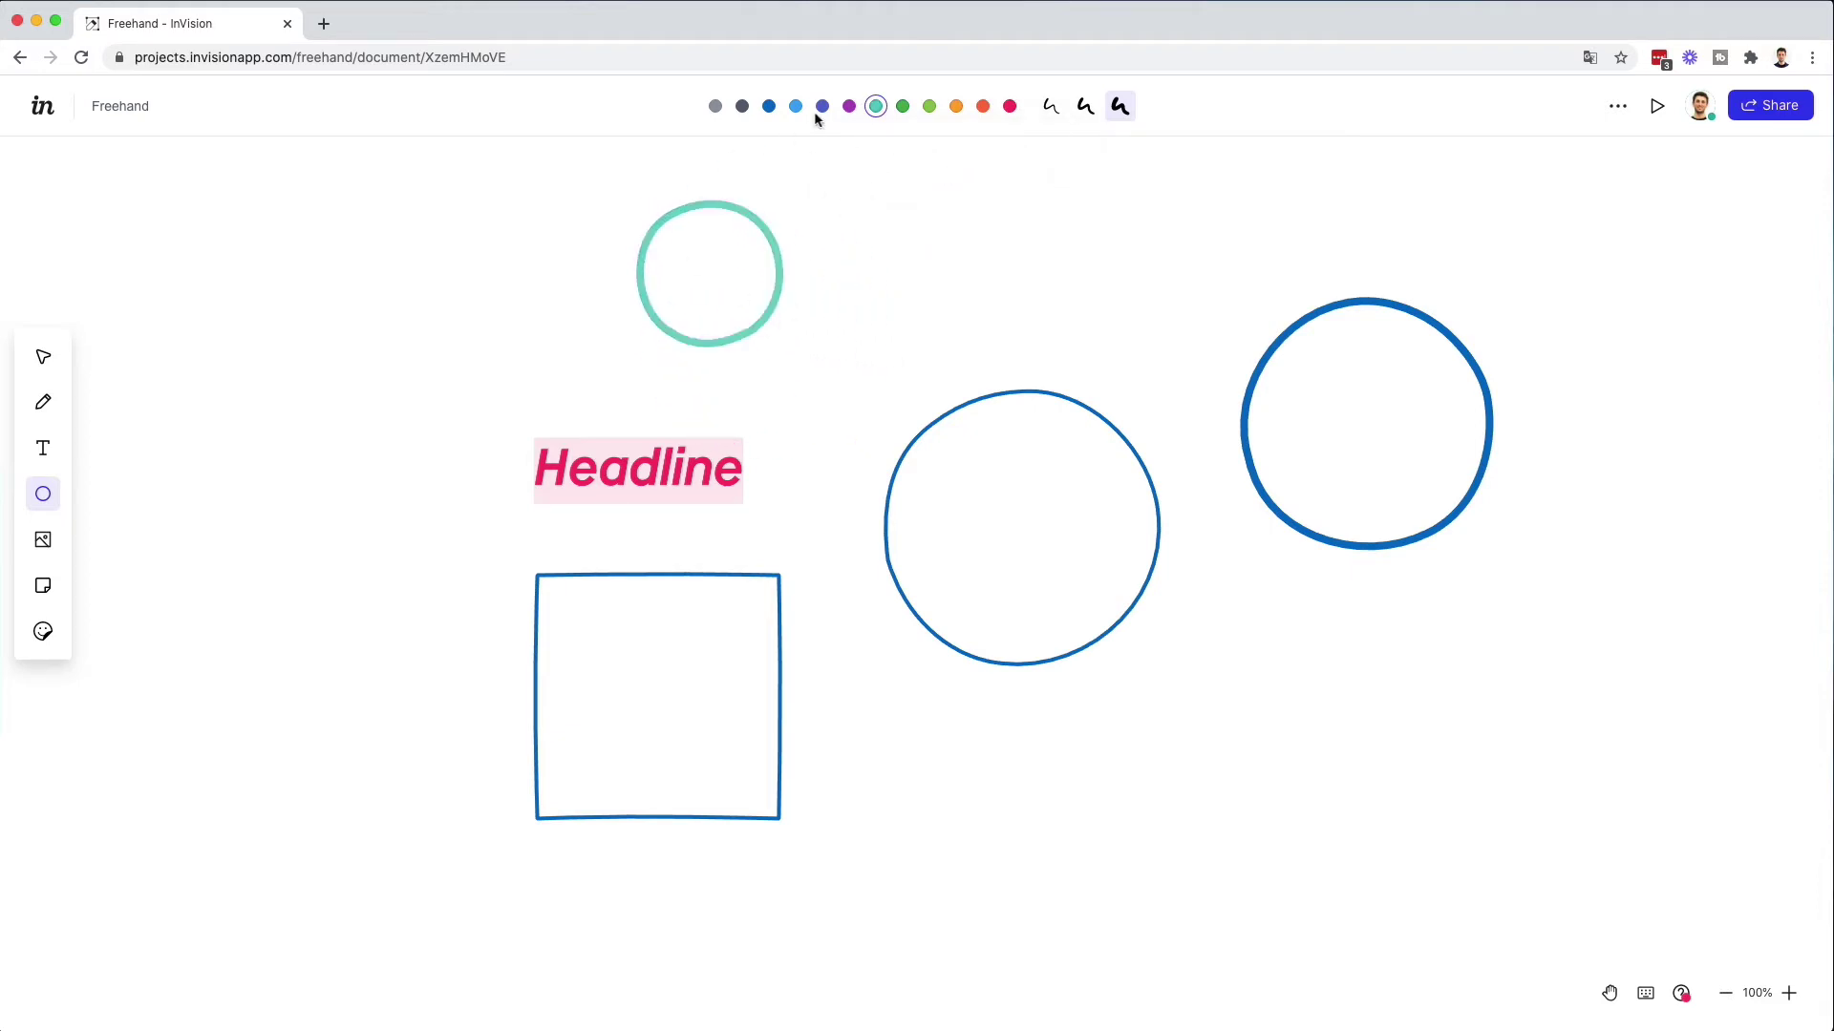
click(903, 106)
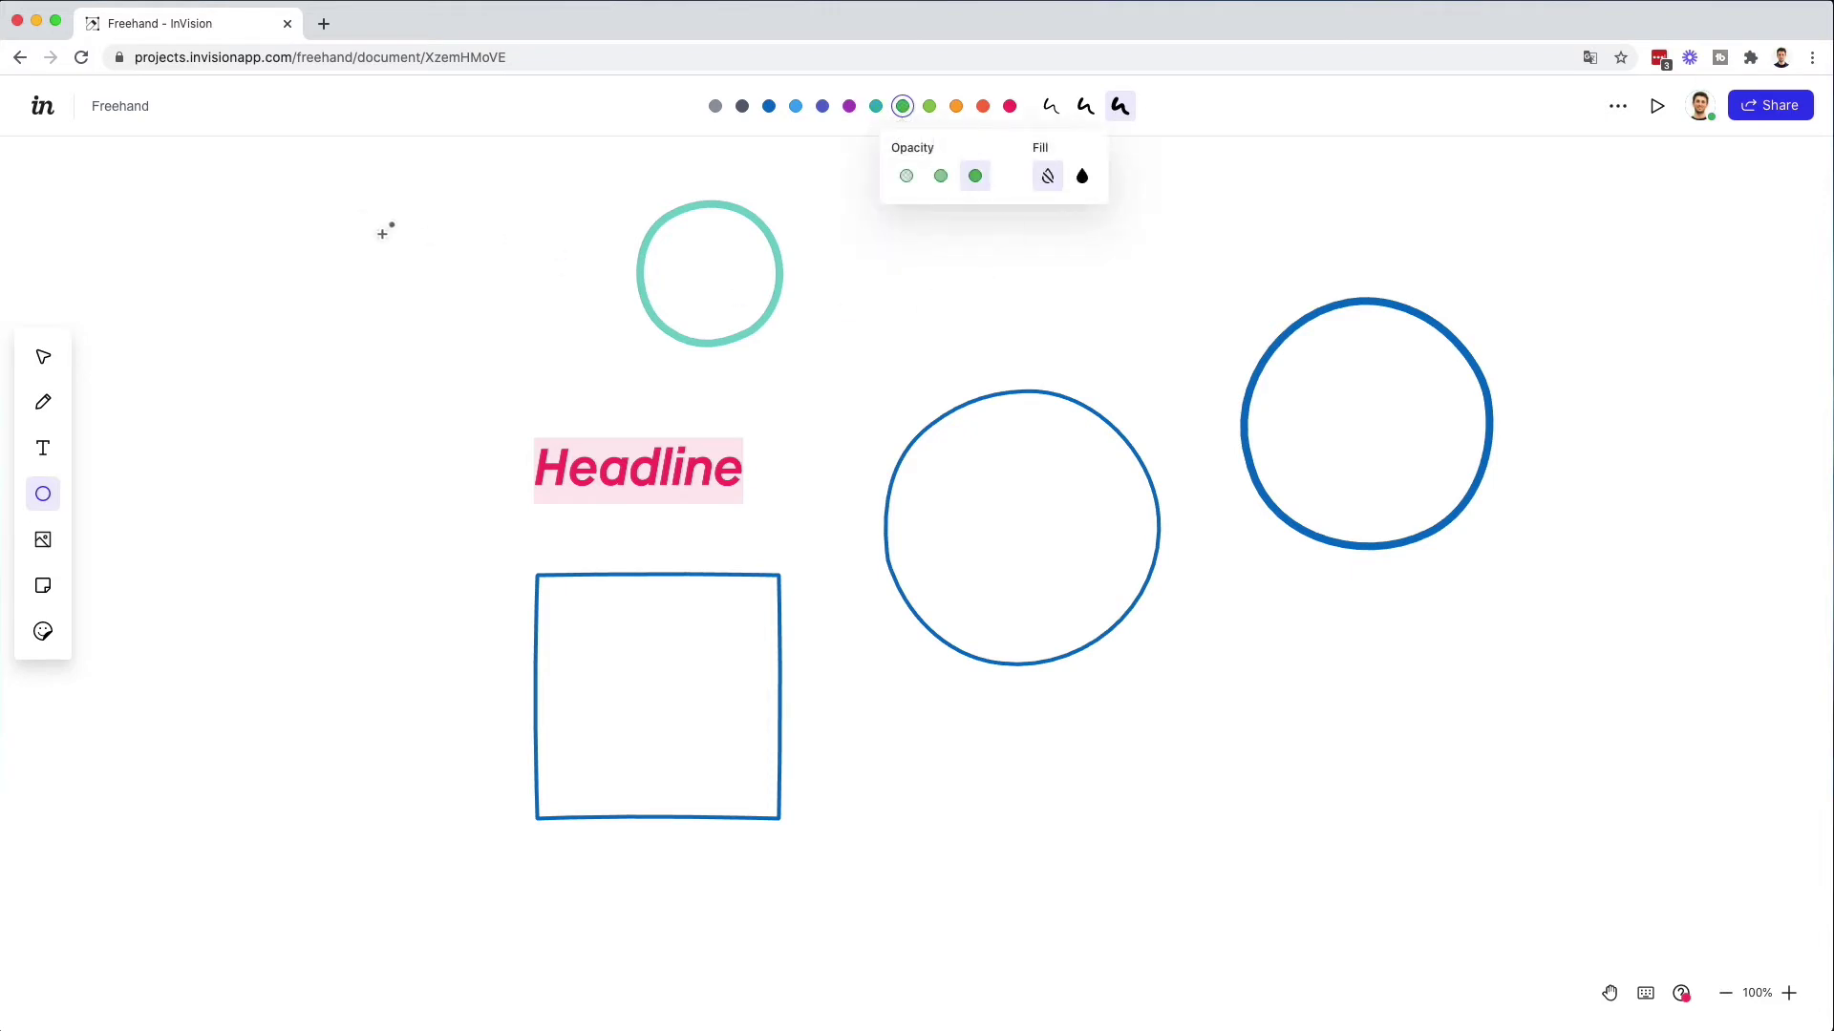
click(905, 108)
click(1082, 176)
drag(315, 242, 509, 434)
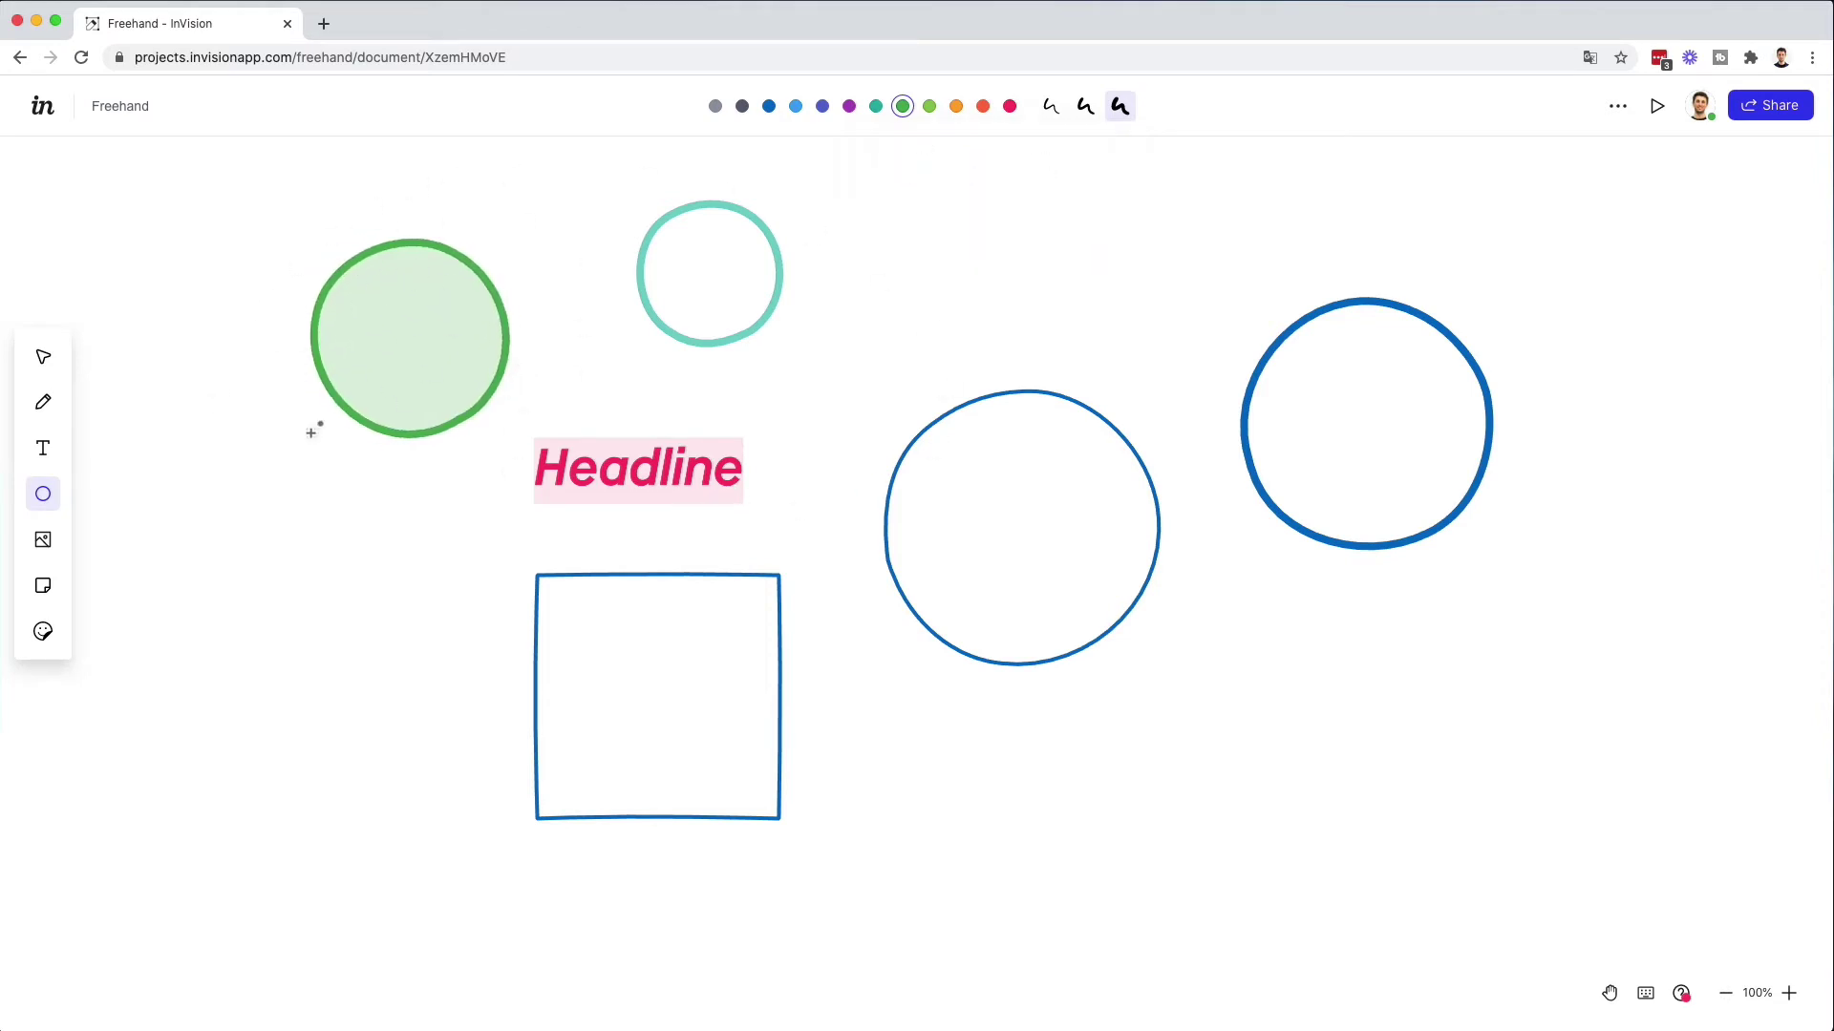
click(58, 359)
drag(348, 258, 1471, 798)
- Delete all selected objects and upload the laptop photo jpeg from the computer
key(BackSpace)
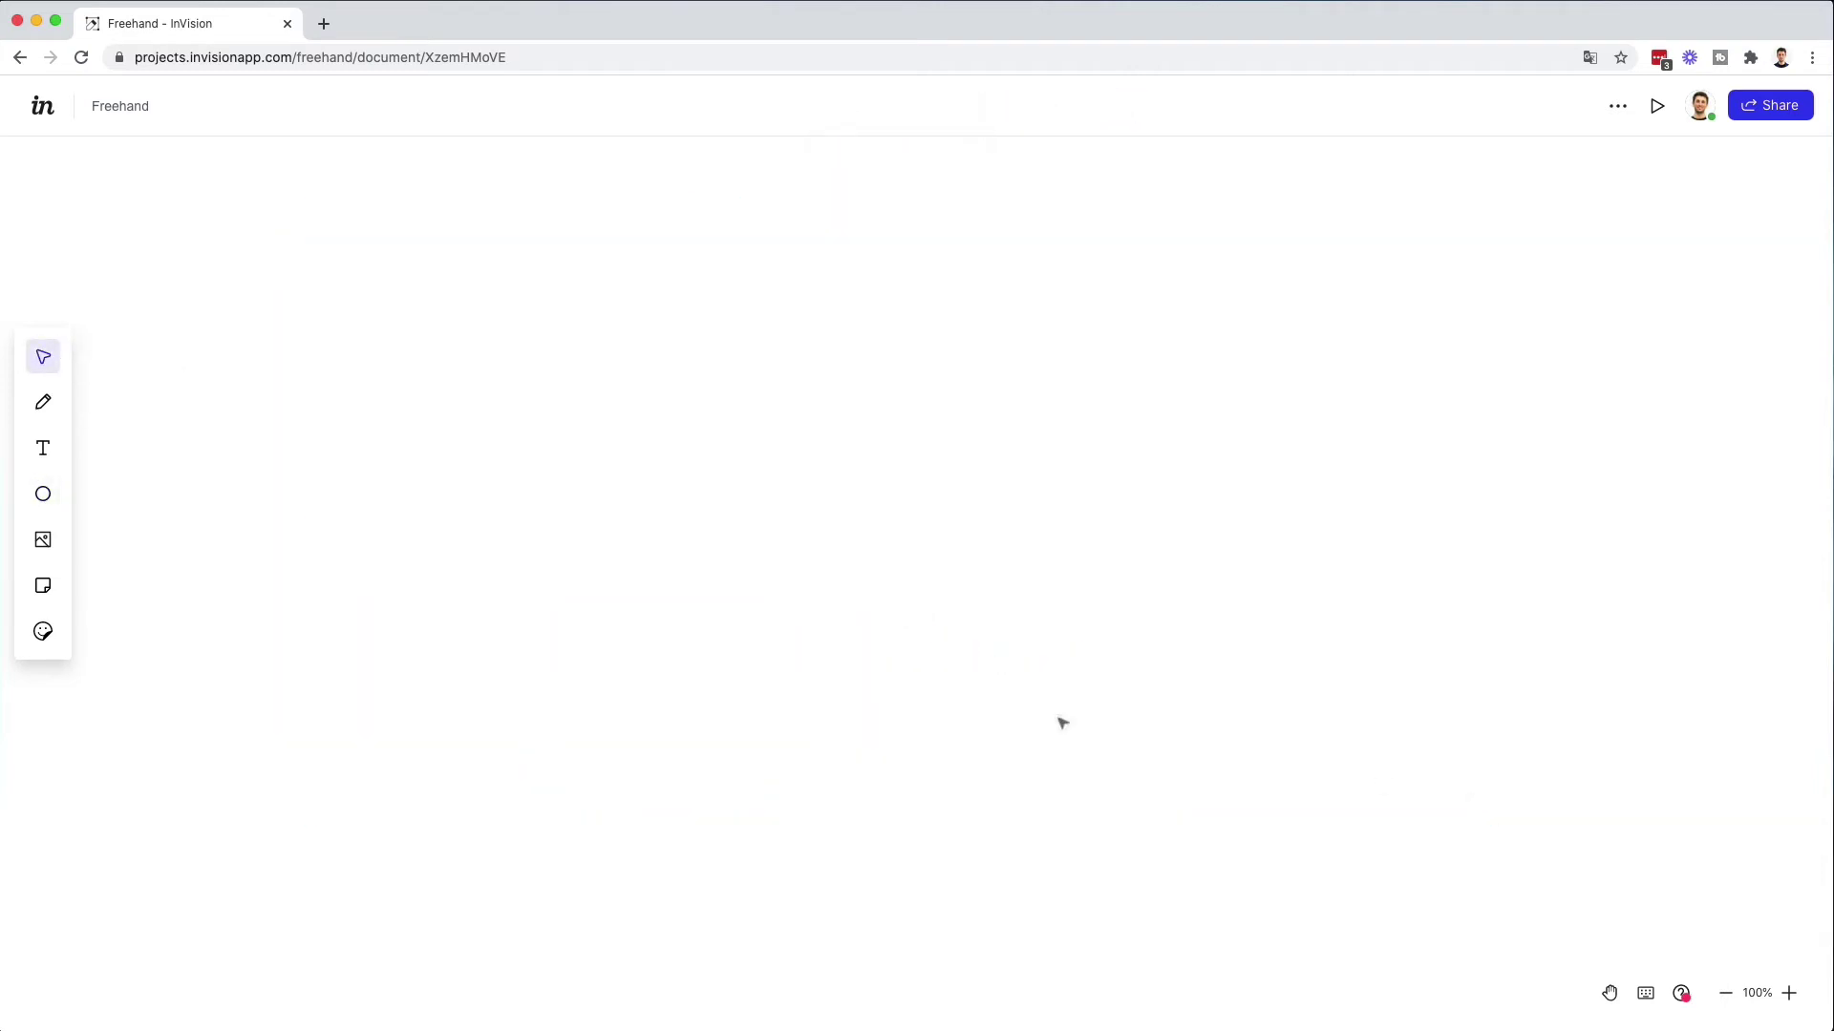
click(55, 535)
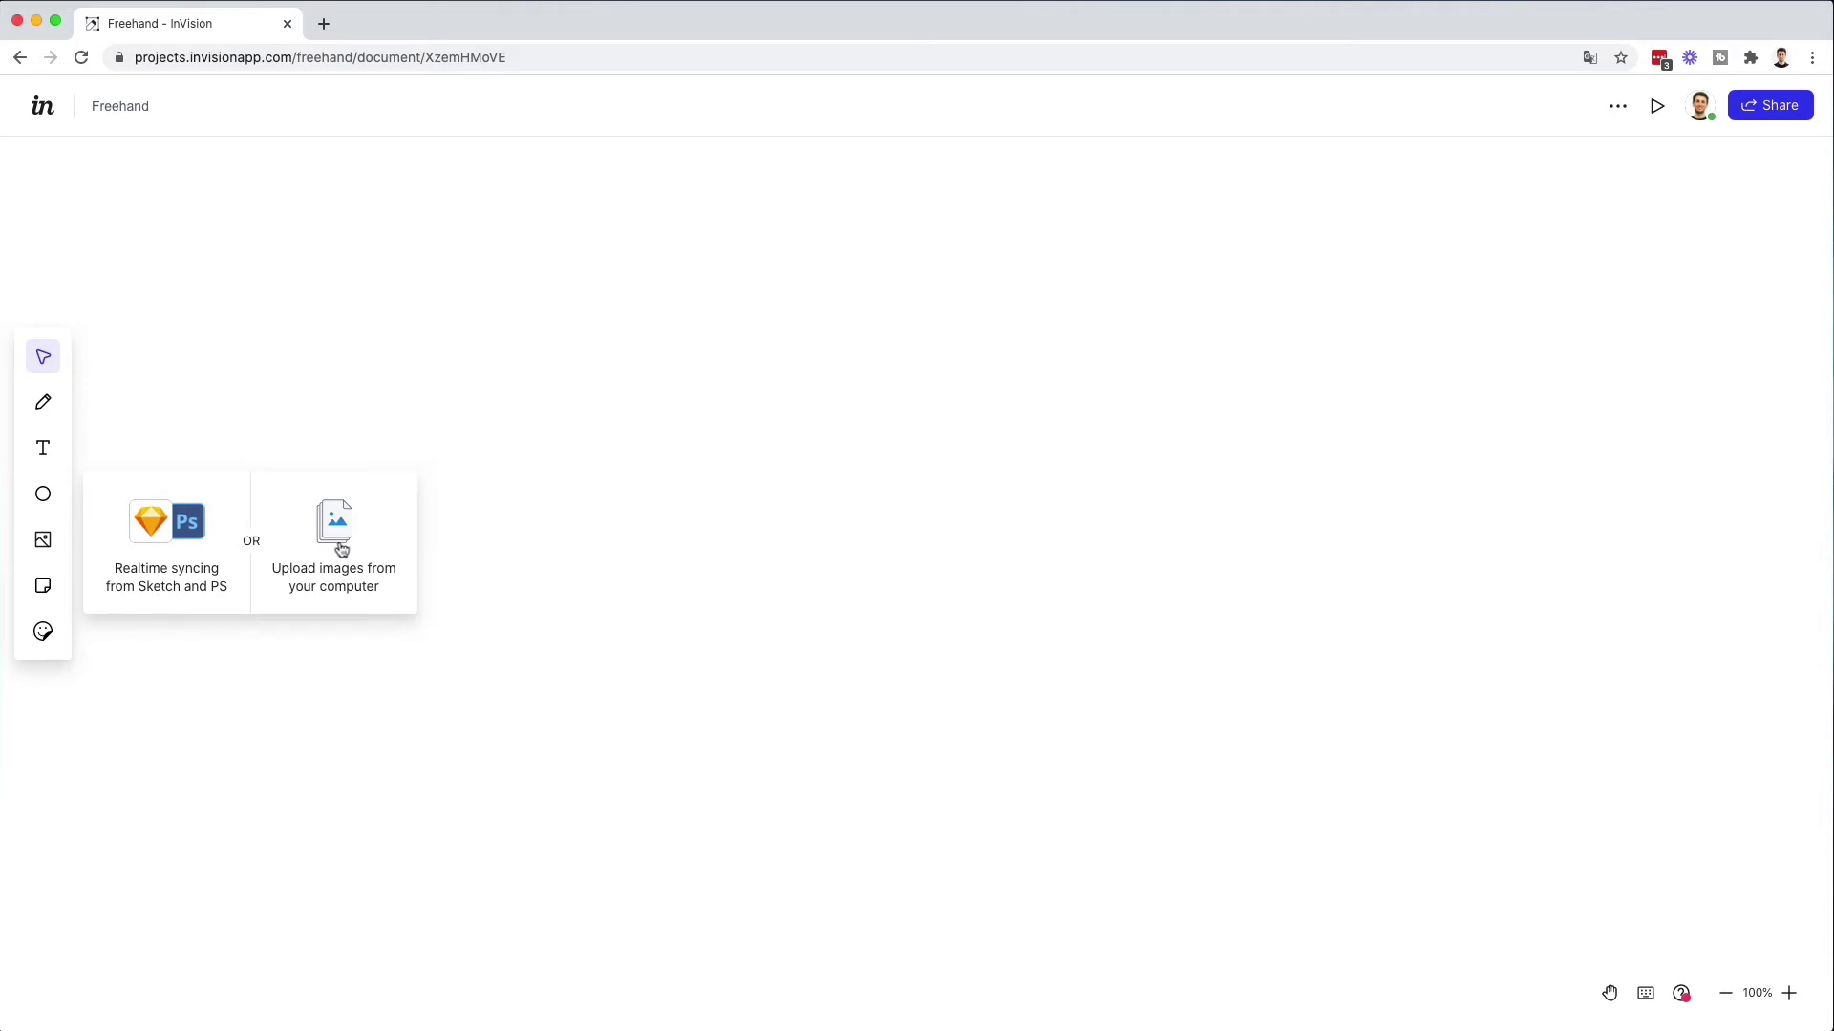
click(340, 550)
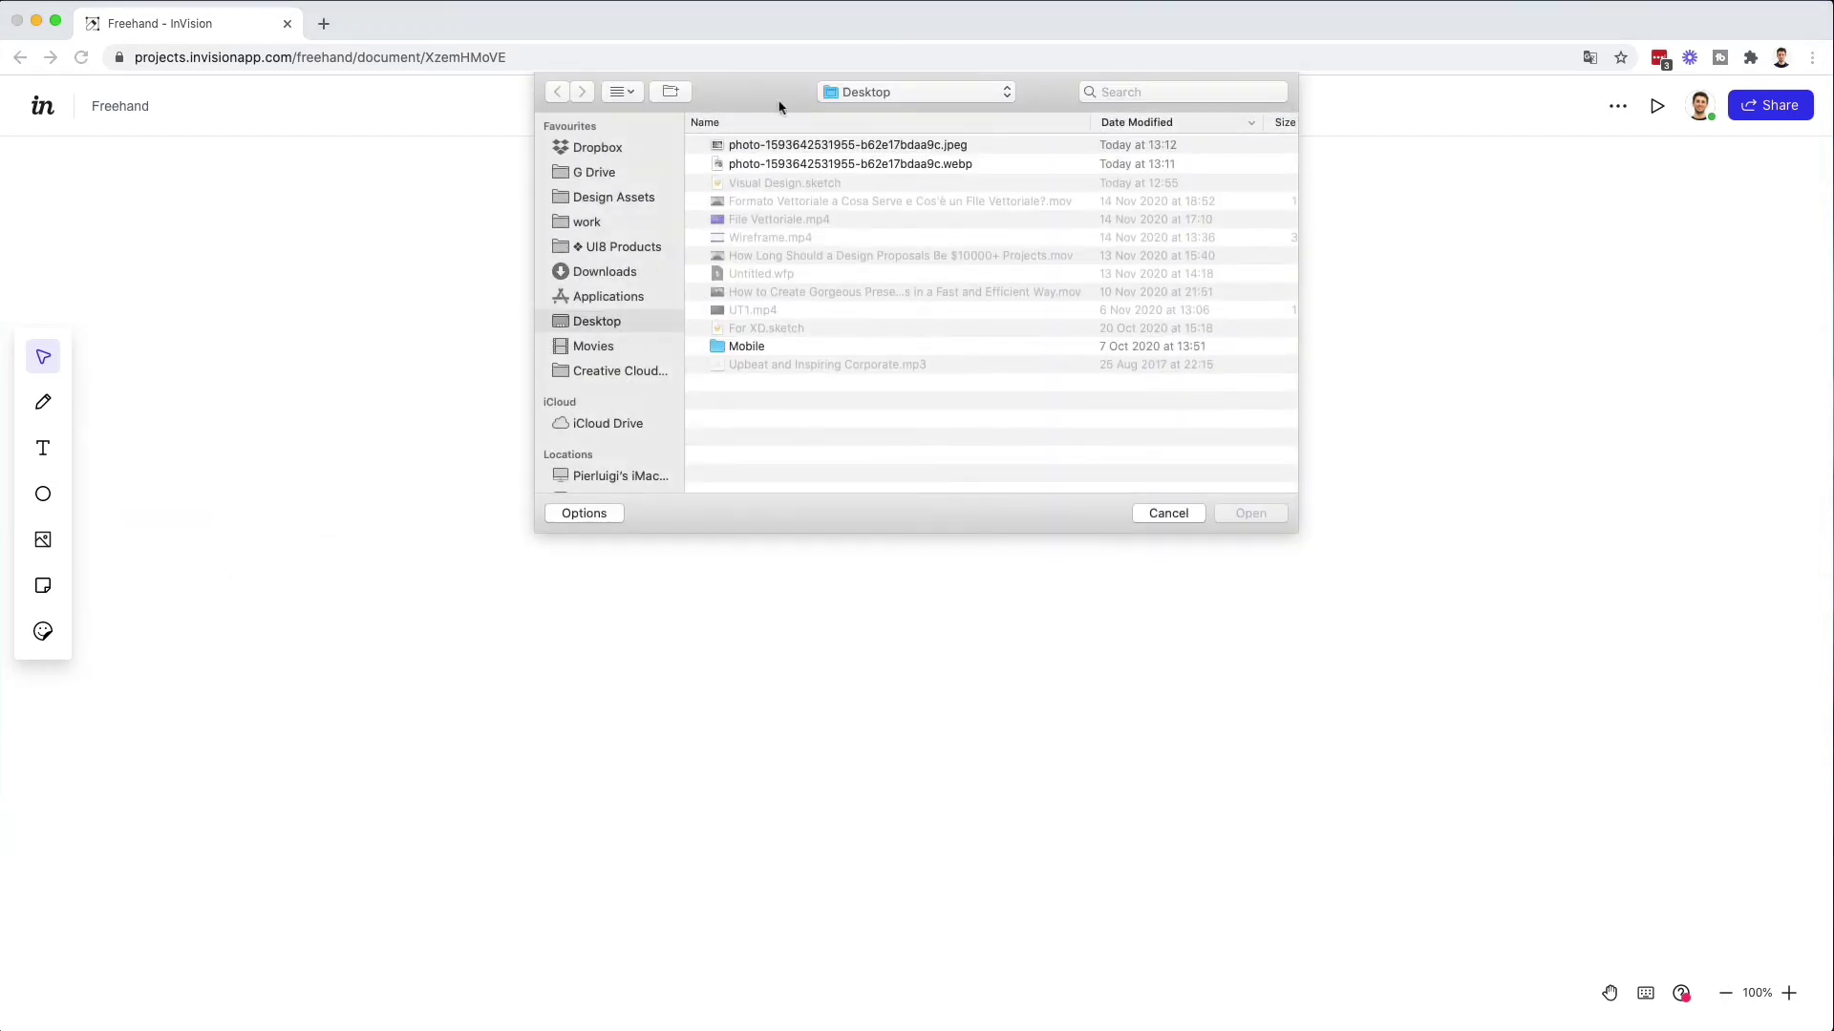
double_click(861, 148)
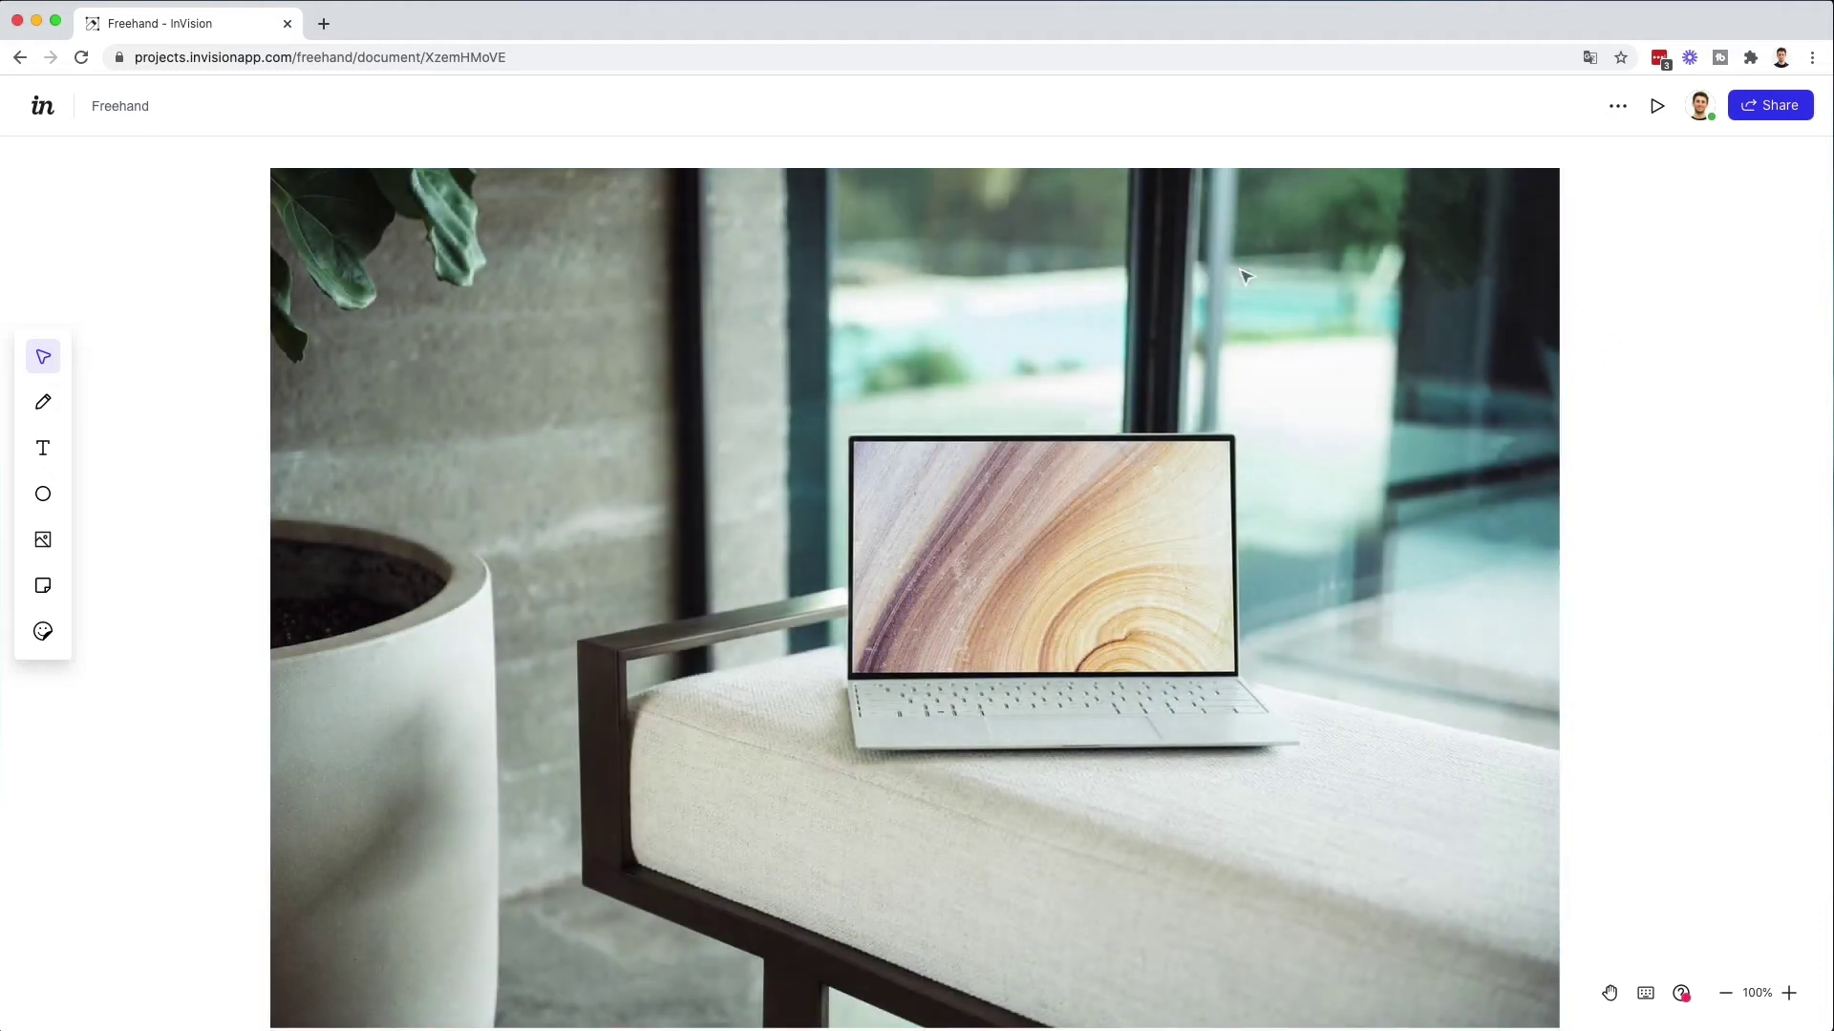
scroll(1245, 276, down, 2)
scroll(1245, 276, up, 2)
scroll(1245, 276, down, 3)
scroll(1245, 276, up, 2)
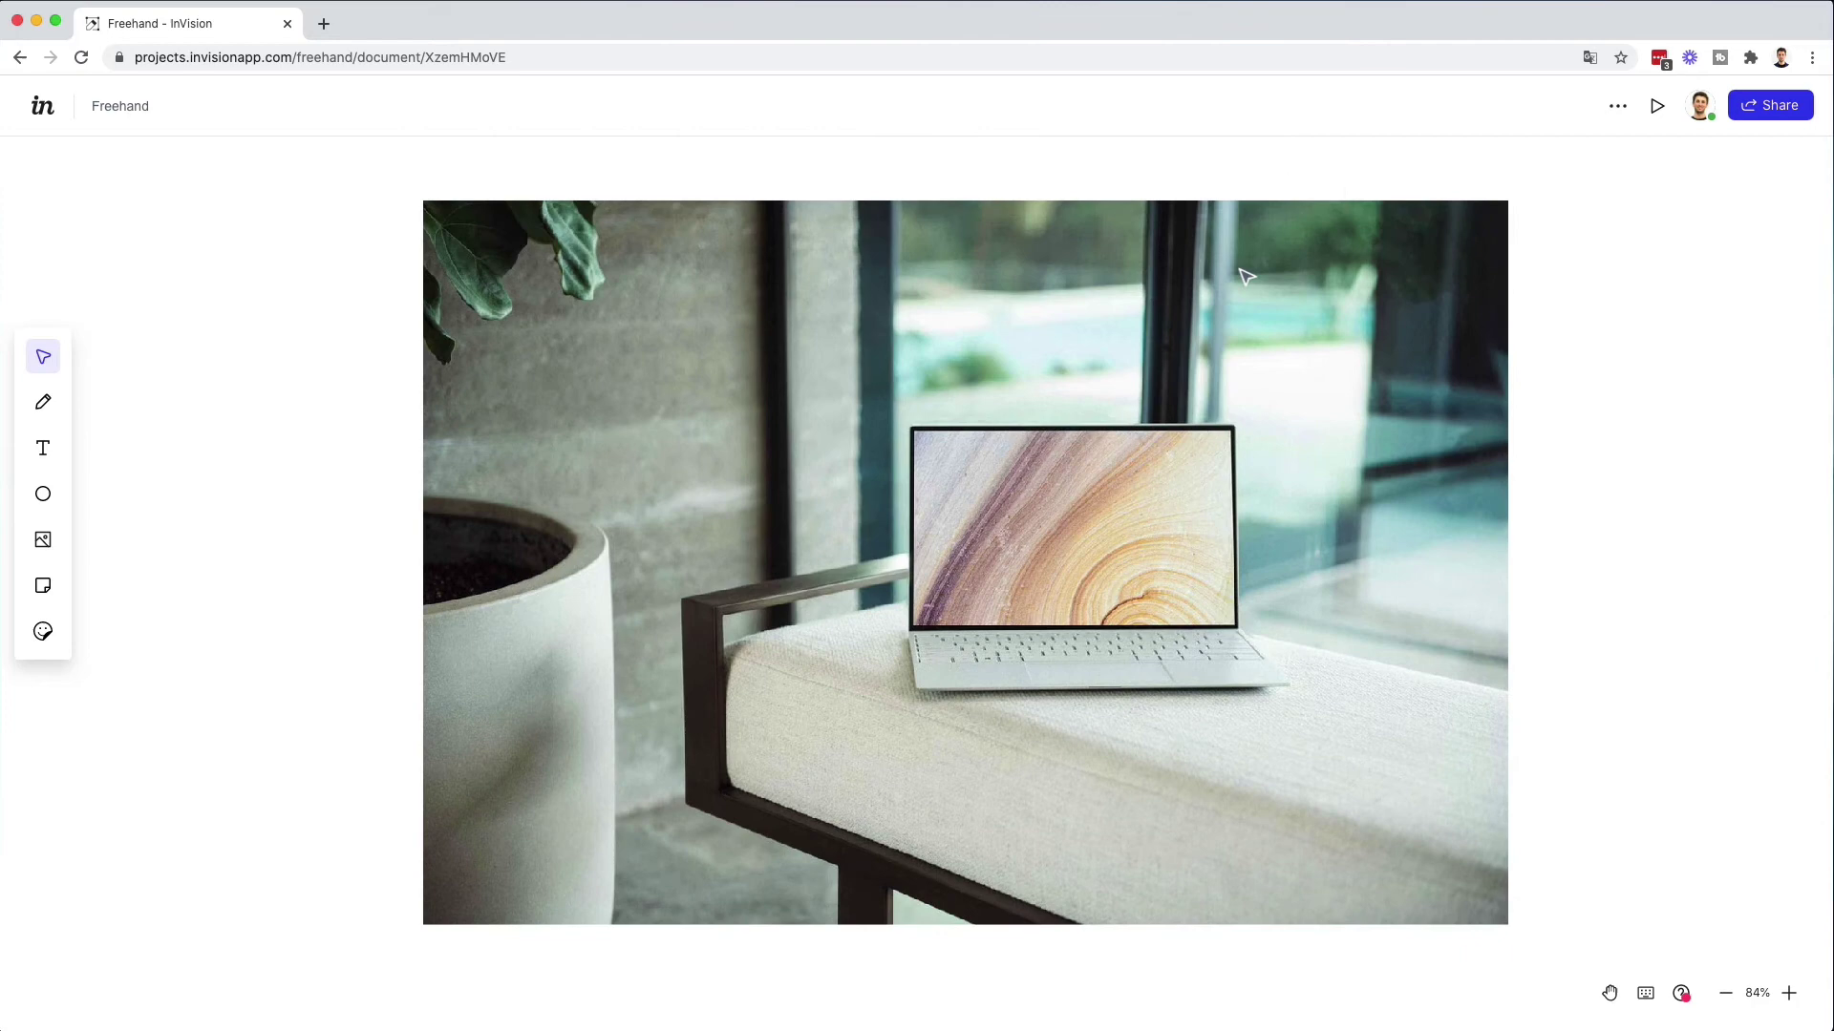
scroll(1246, 276, right, 1)
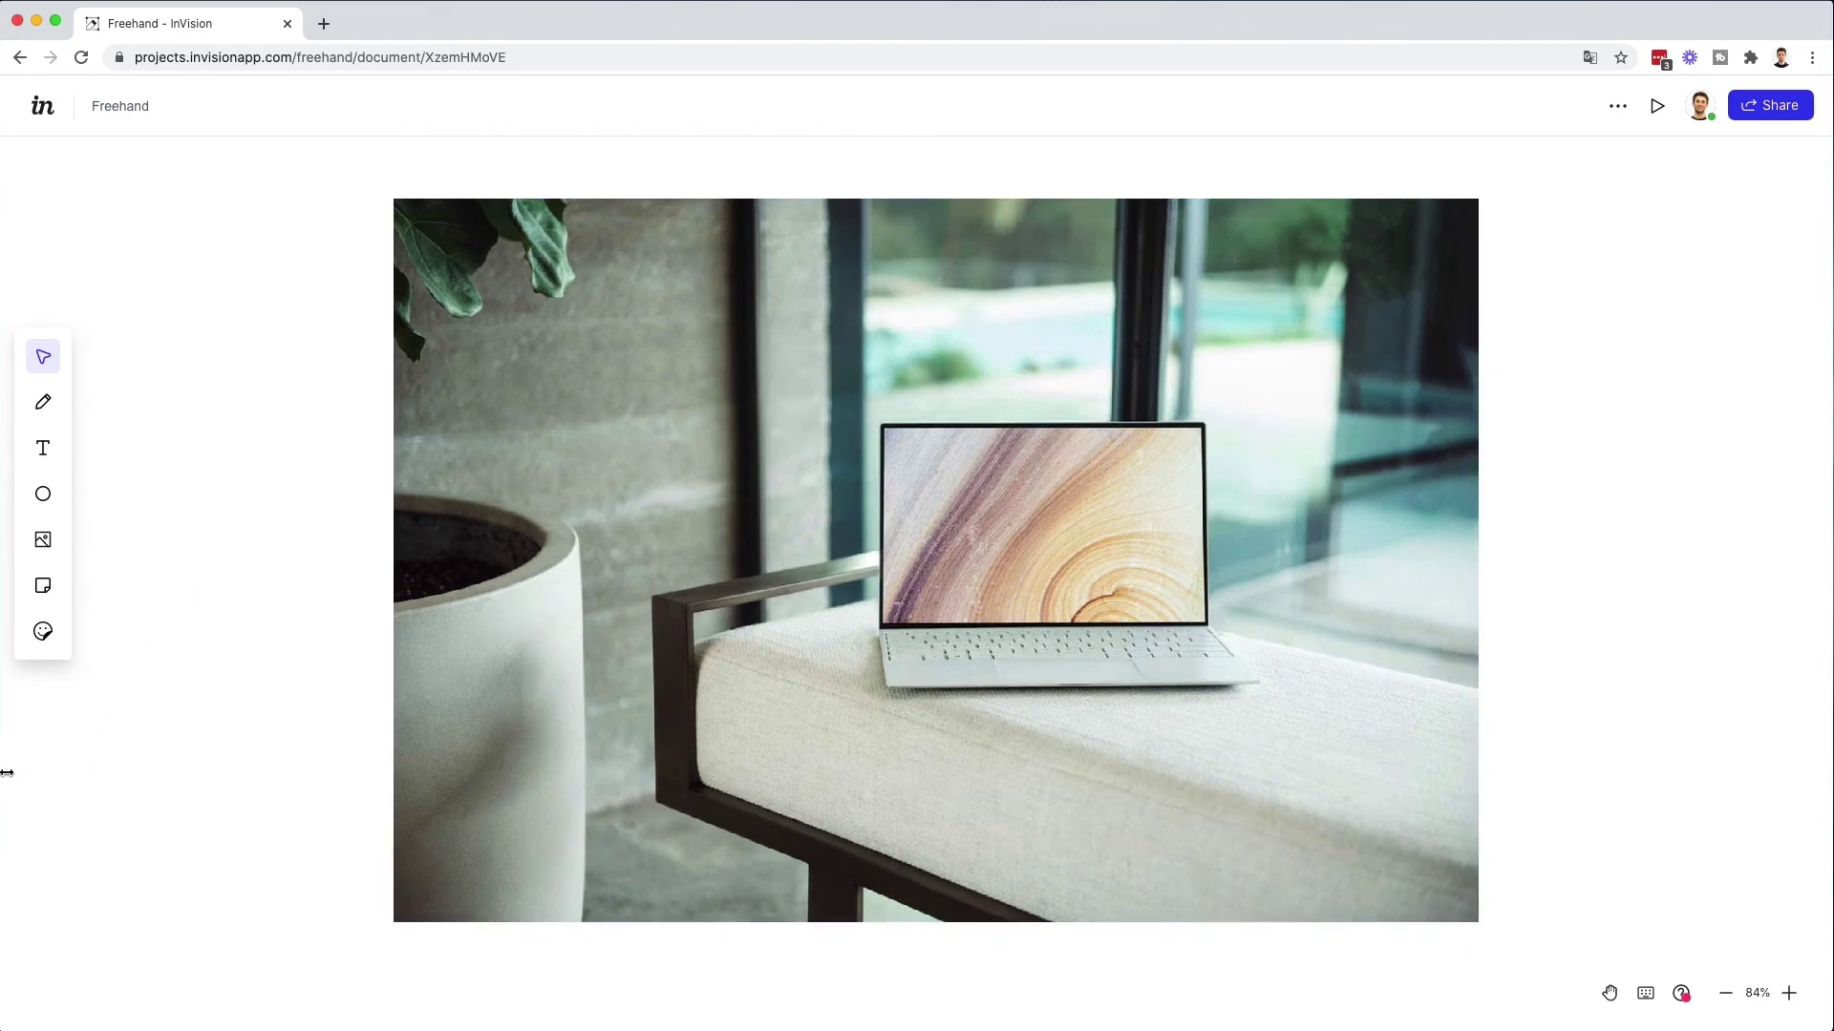
- Delete the laptop photo and drag the same jpeg in from the desktop
drag(2, 775, 346, 778)
click(838, 453)
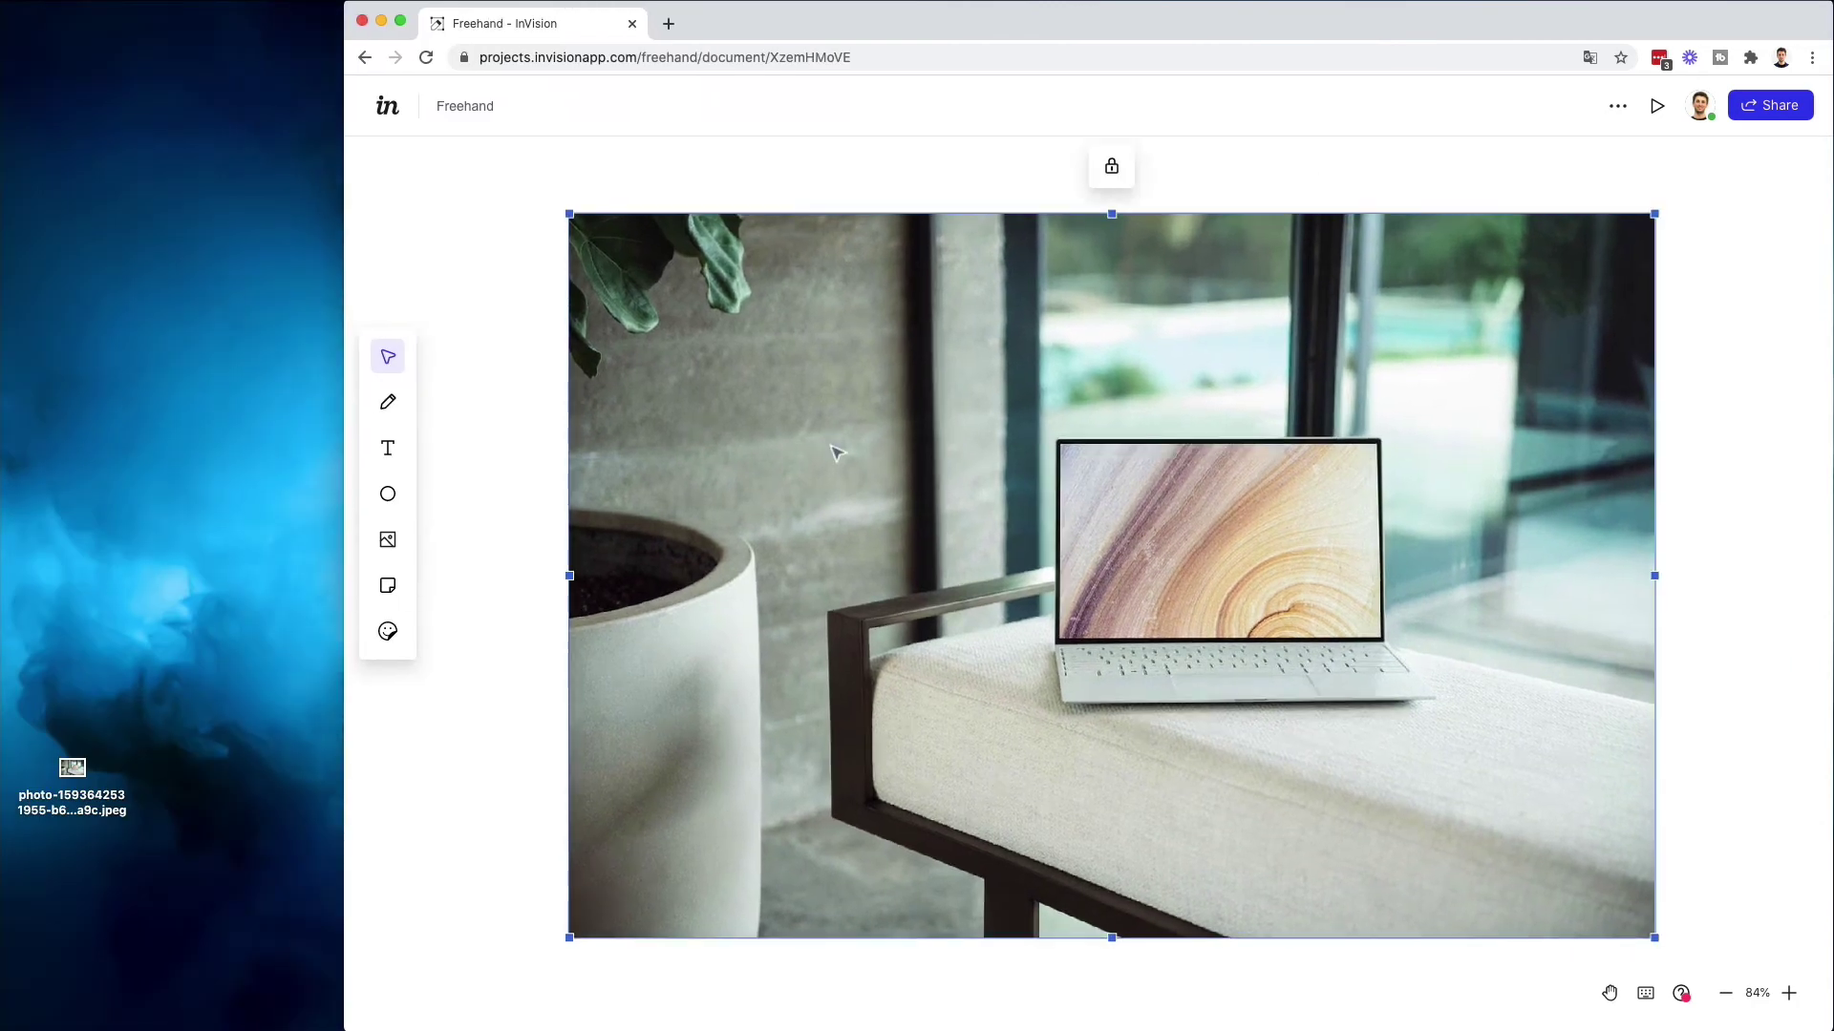
key(Delete)
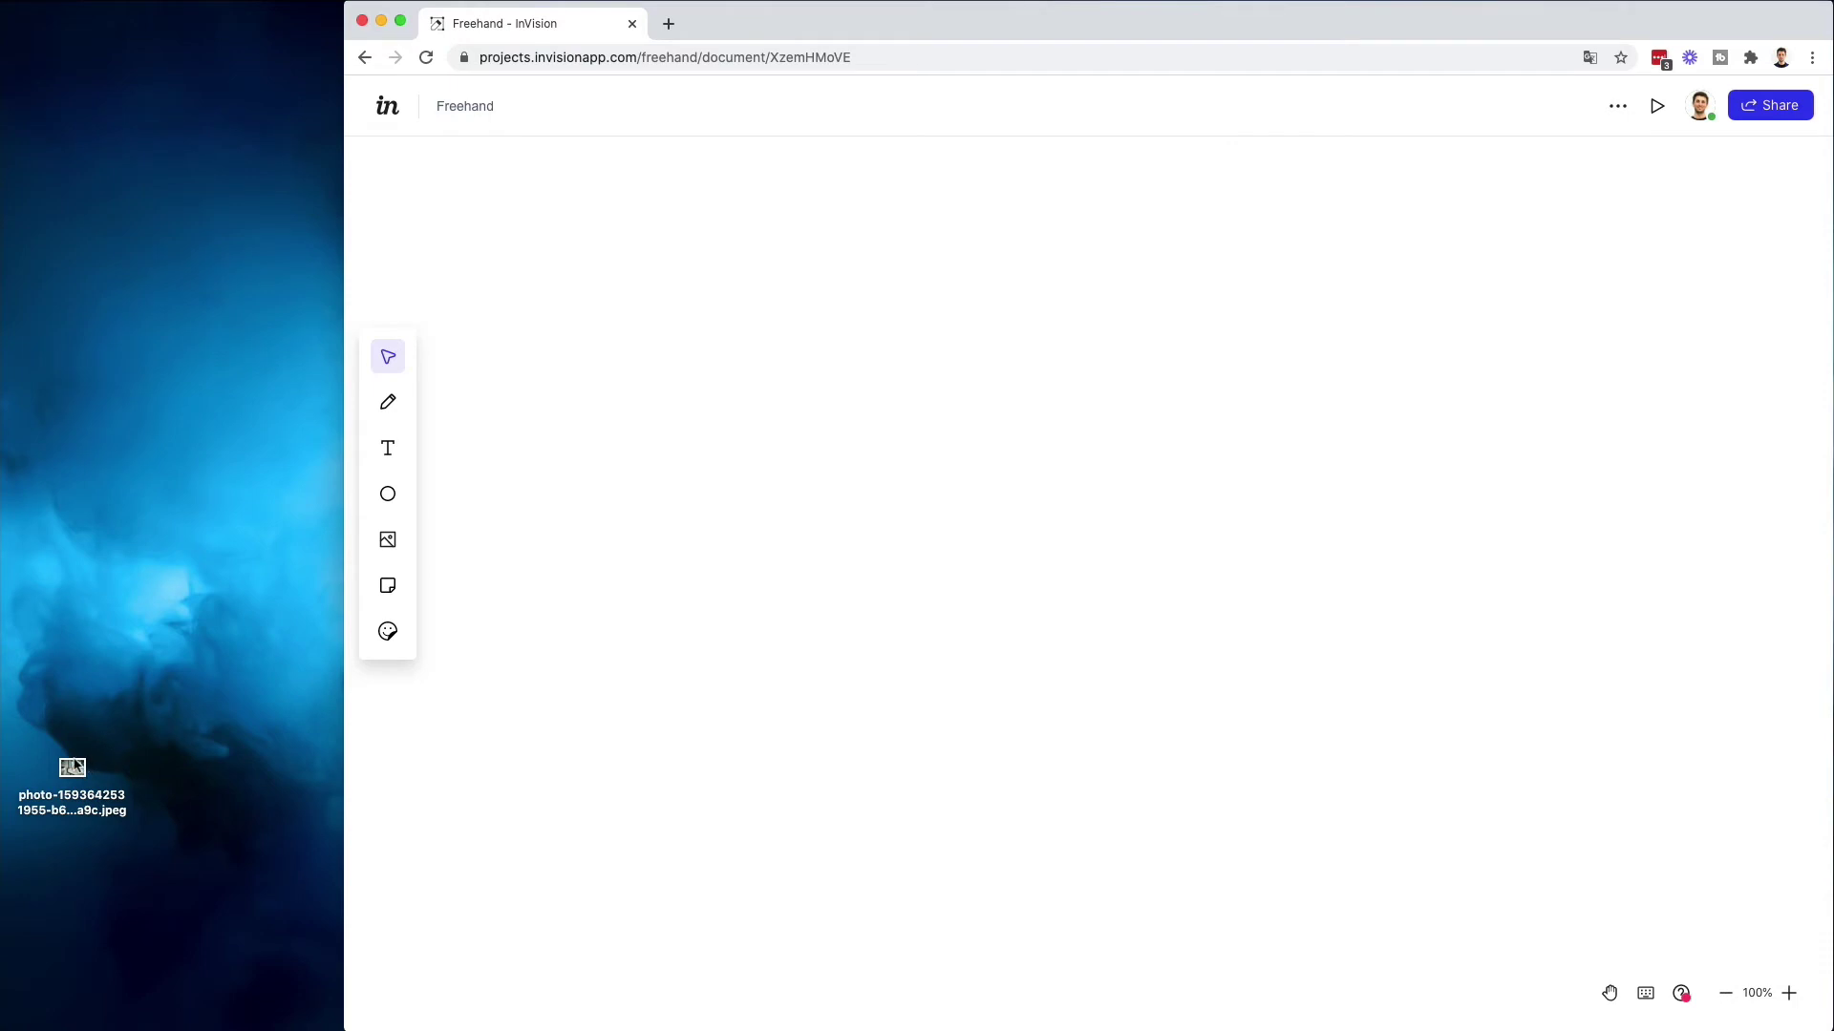
click(73, 767)
mouse_move(73, 768)
mouse_down()
mouse_move(99, 736)
mouse_move(69, 765)
mouse_move(807, 569)
mouse_up()
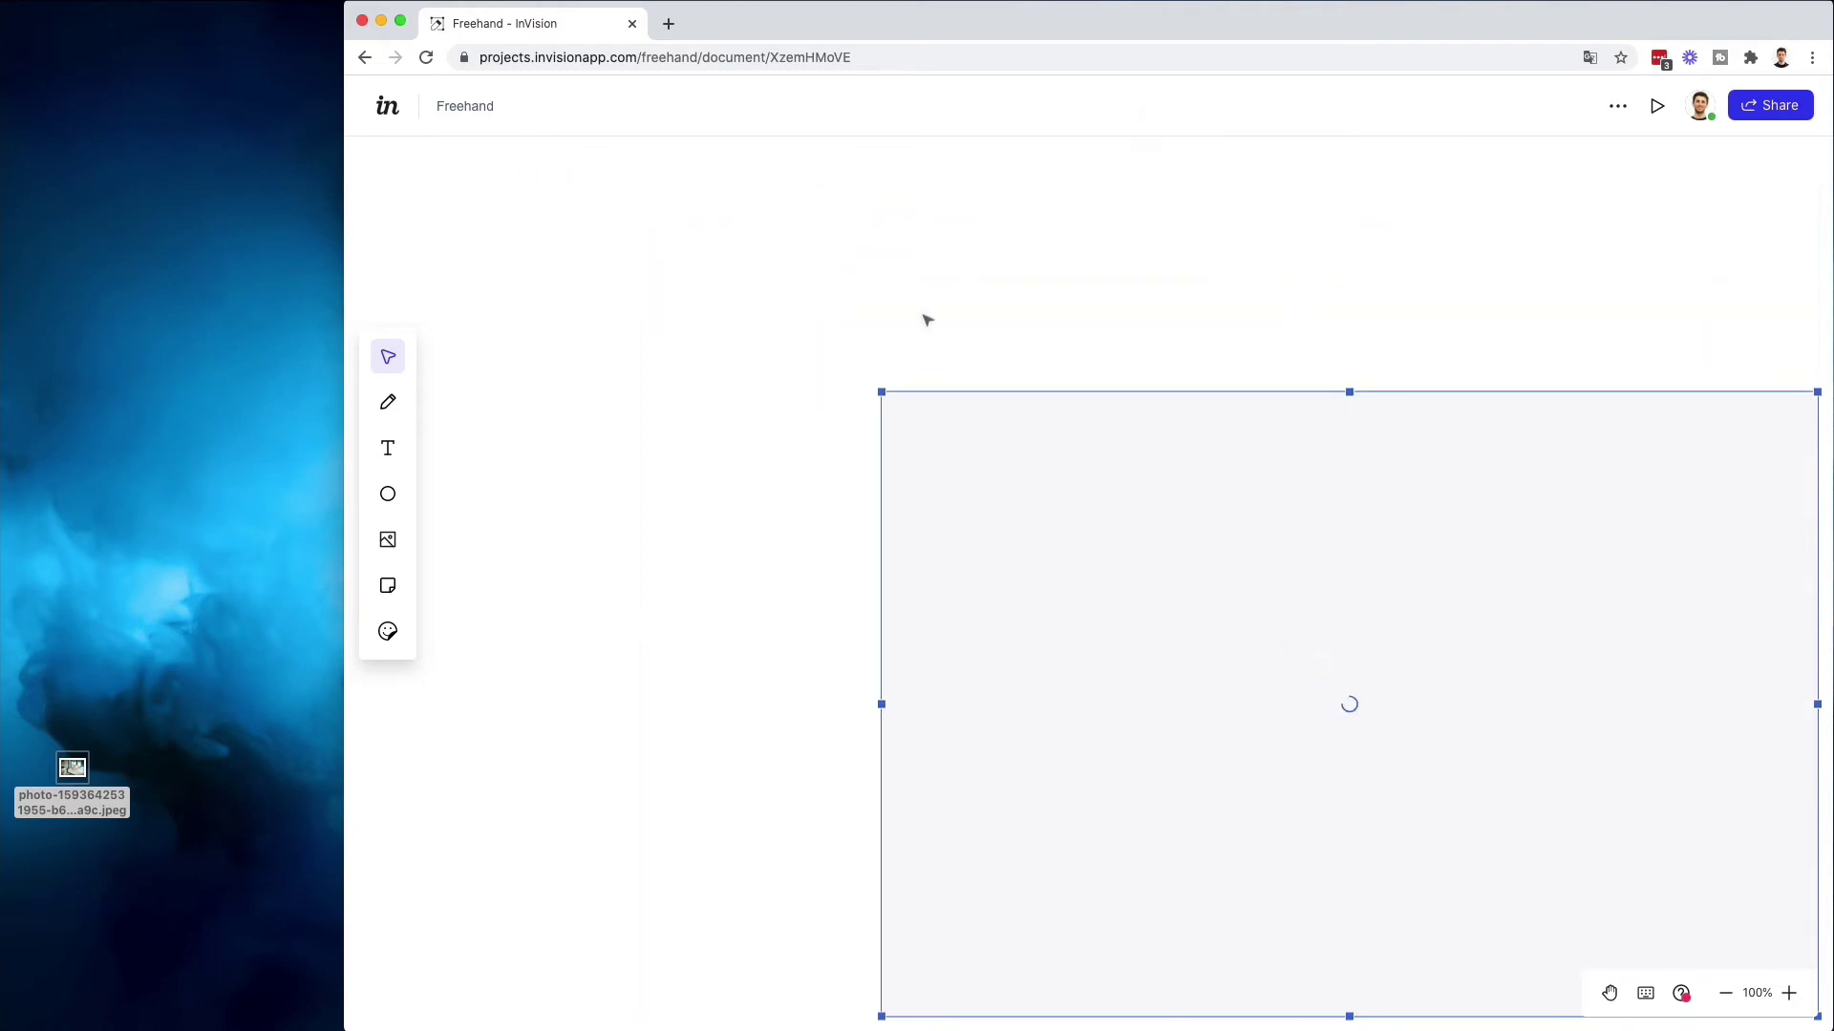
- In a new tab on unsplash.com, open the laptop photo and copy the image
click(670, 30)
text(unspl)
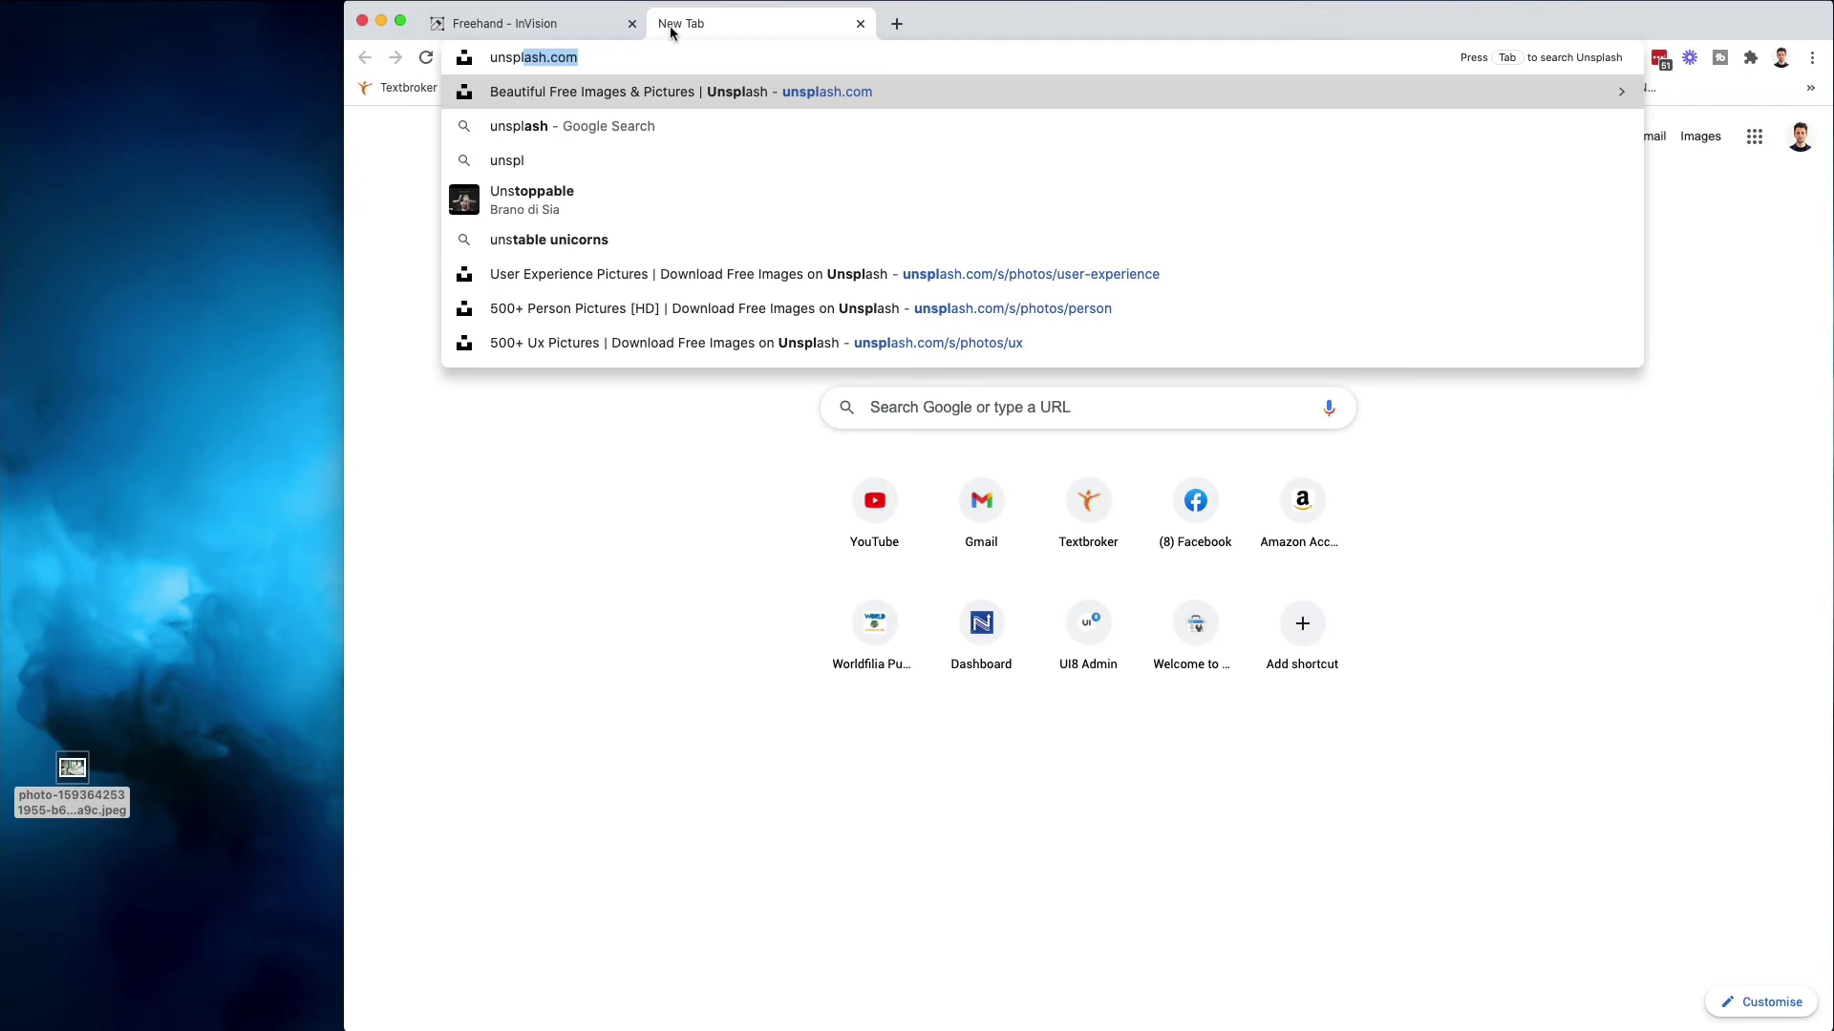
key(Return)
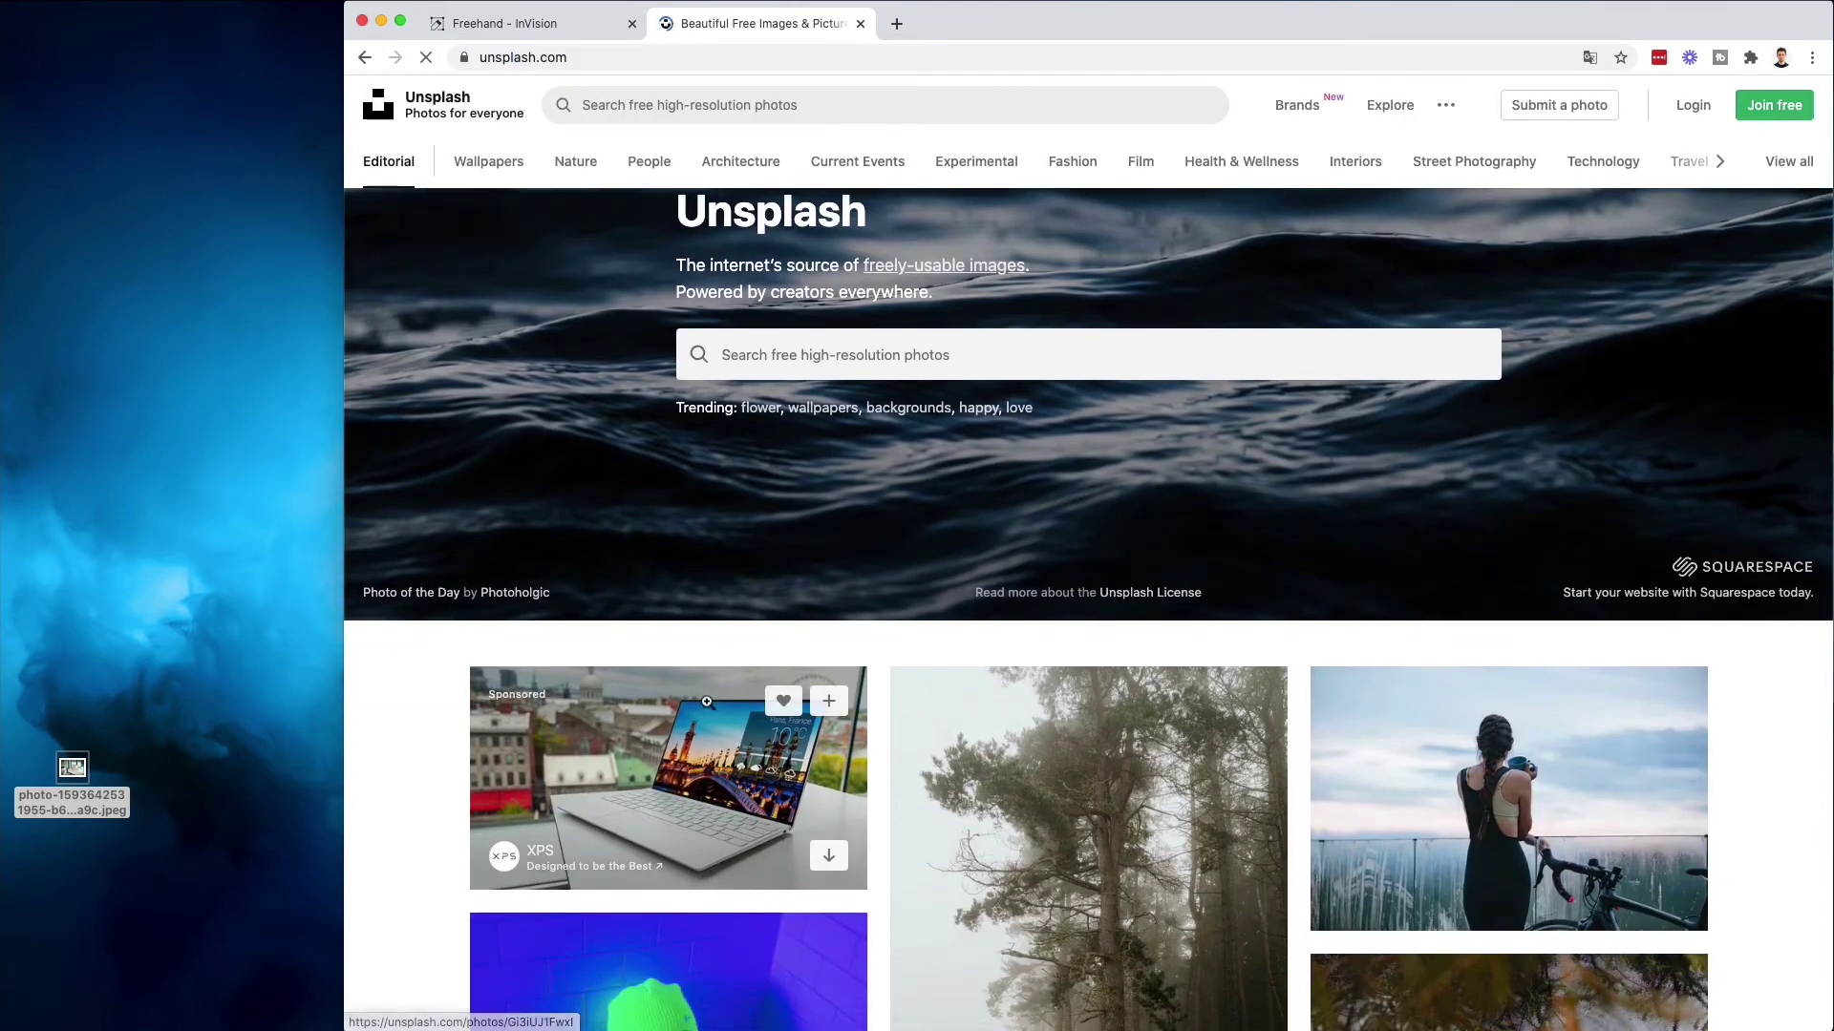
click(708, 711)
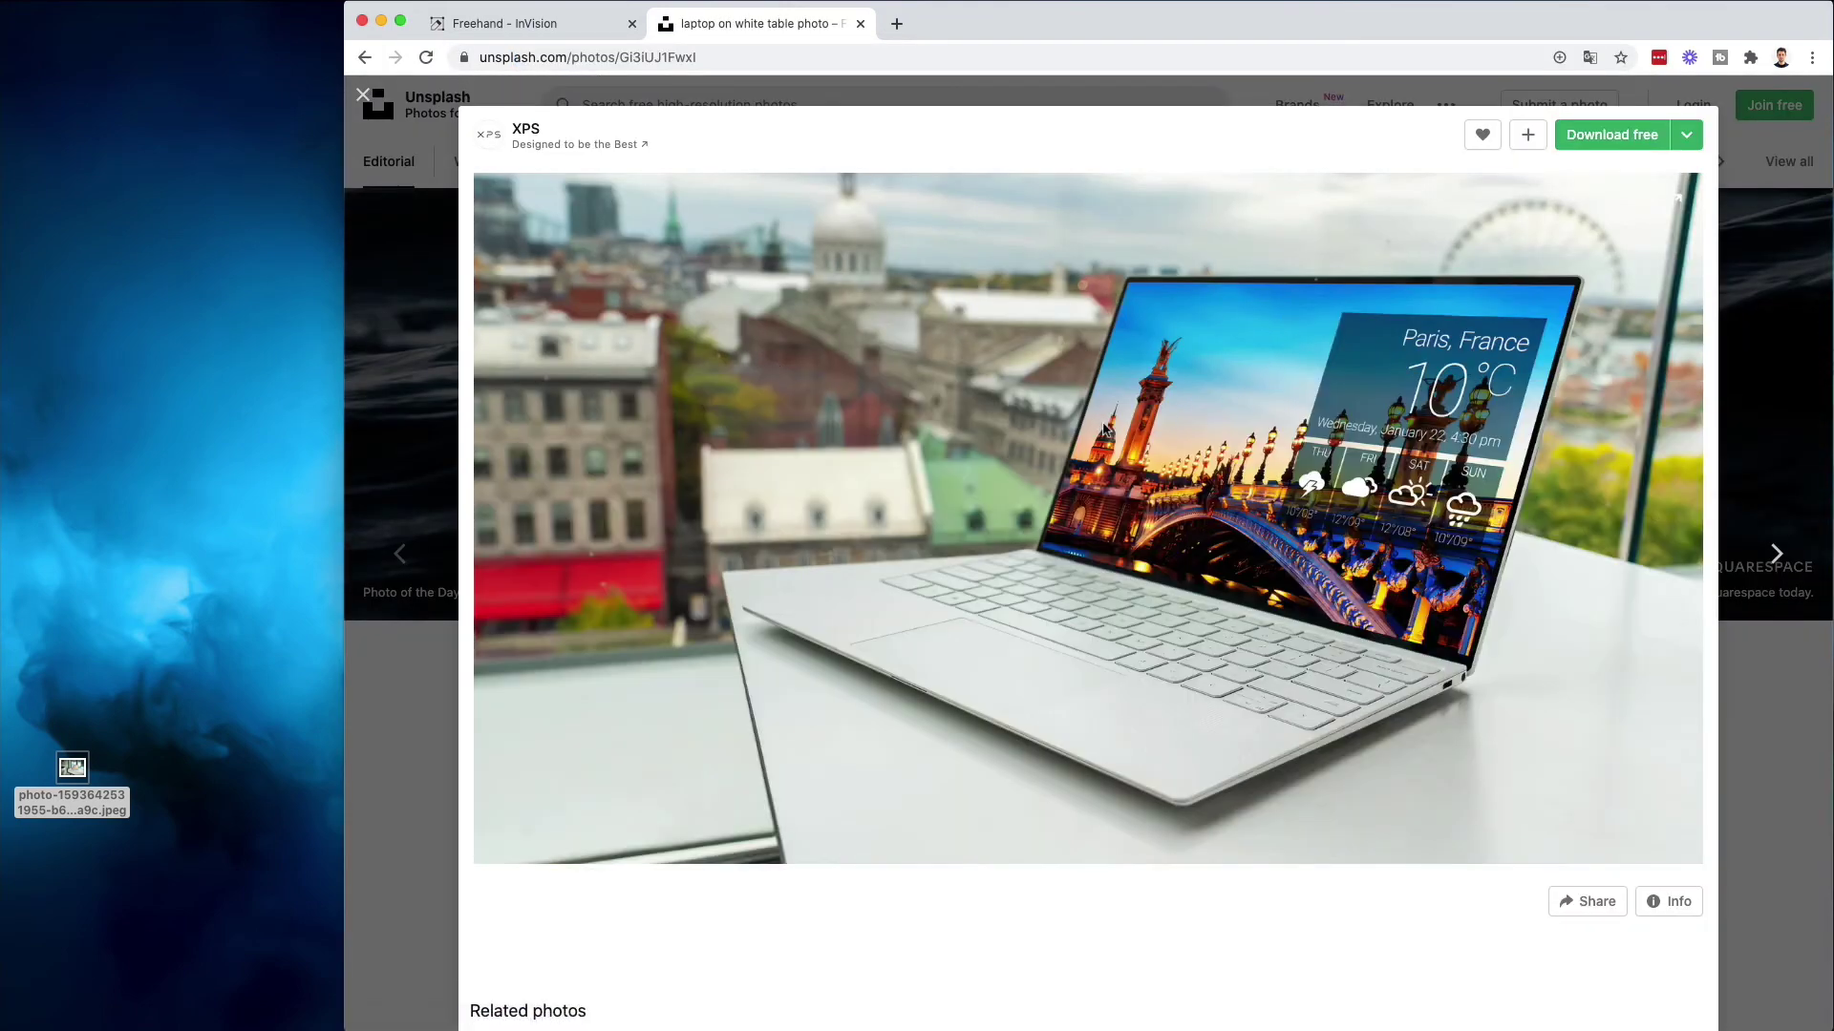
right_click(1103, 430)
click(1151, 471)
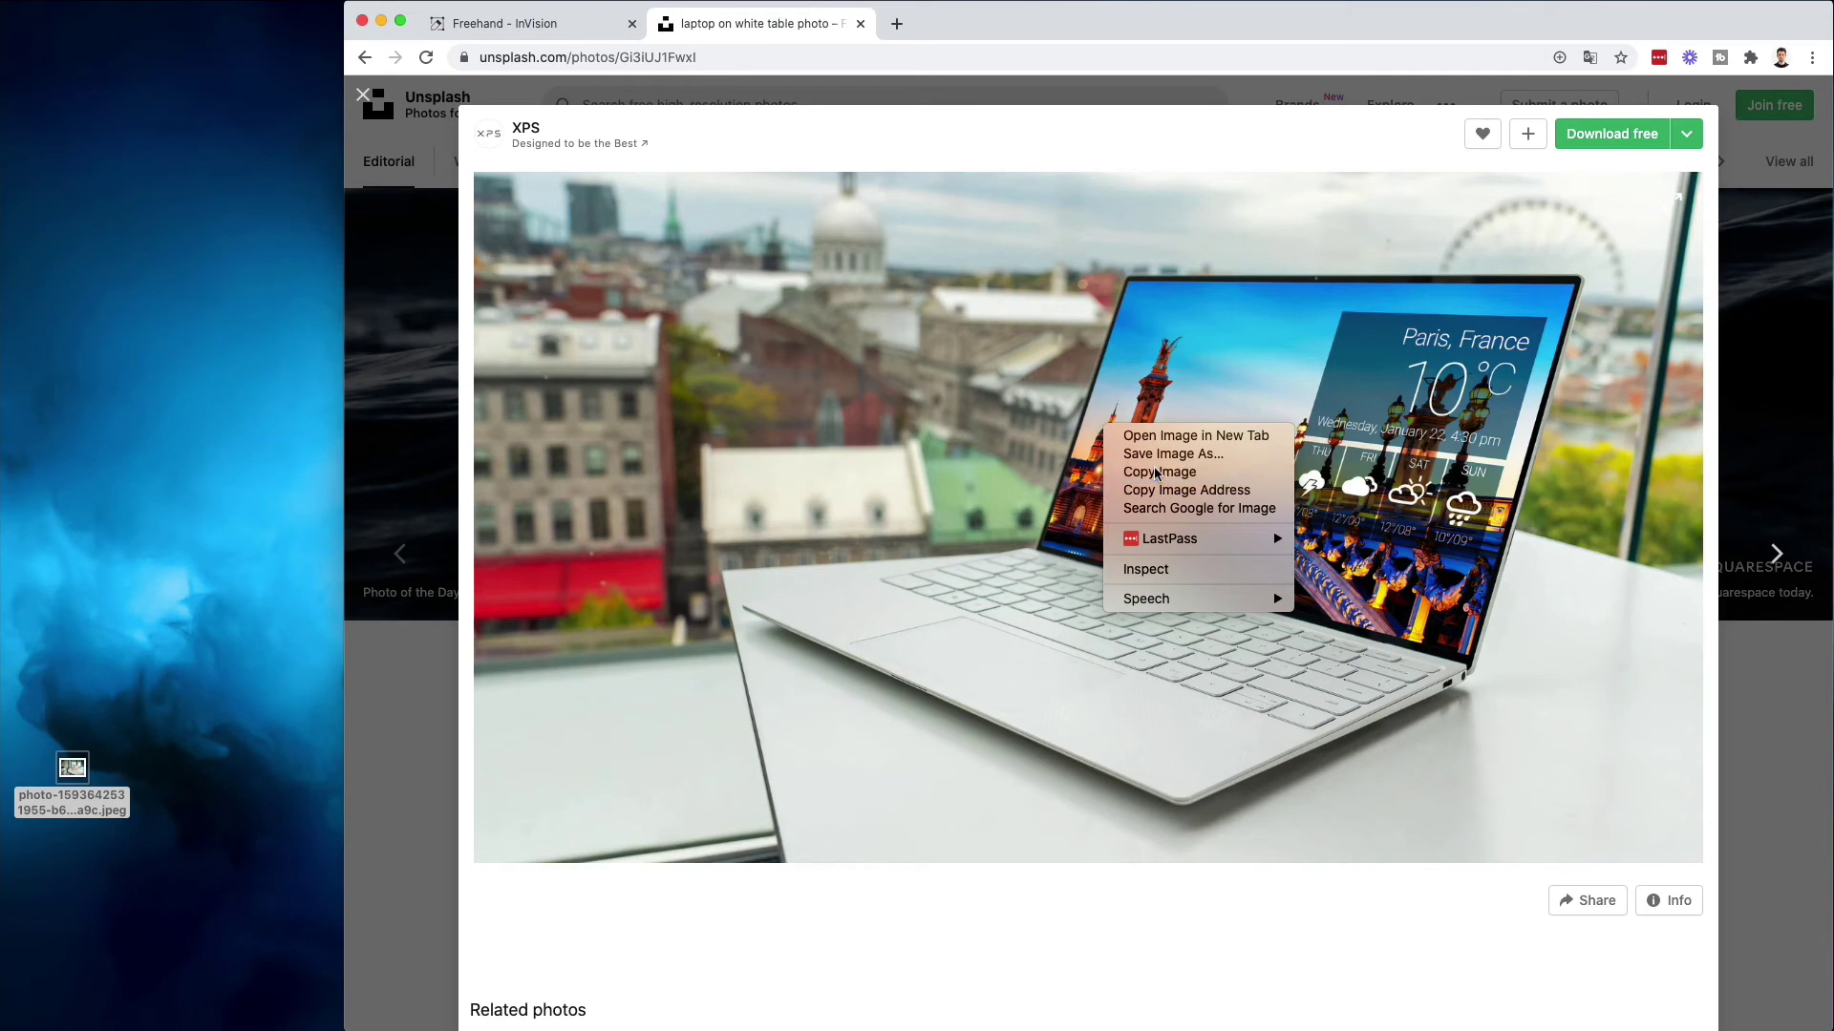
- Go back to the Freehand board and select the laptop-on-bench photo
click(547, 13)
click(806, 184)
click(740, 358)
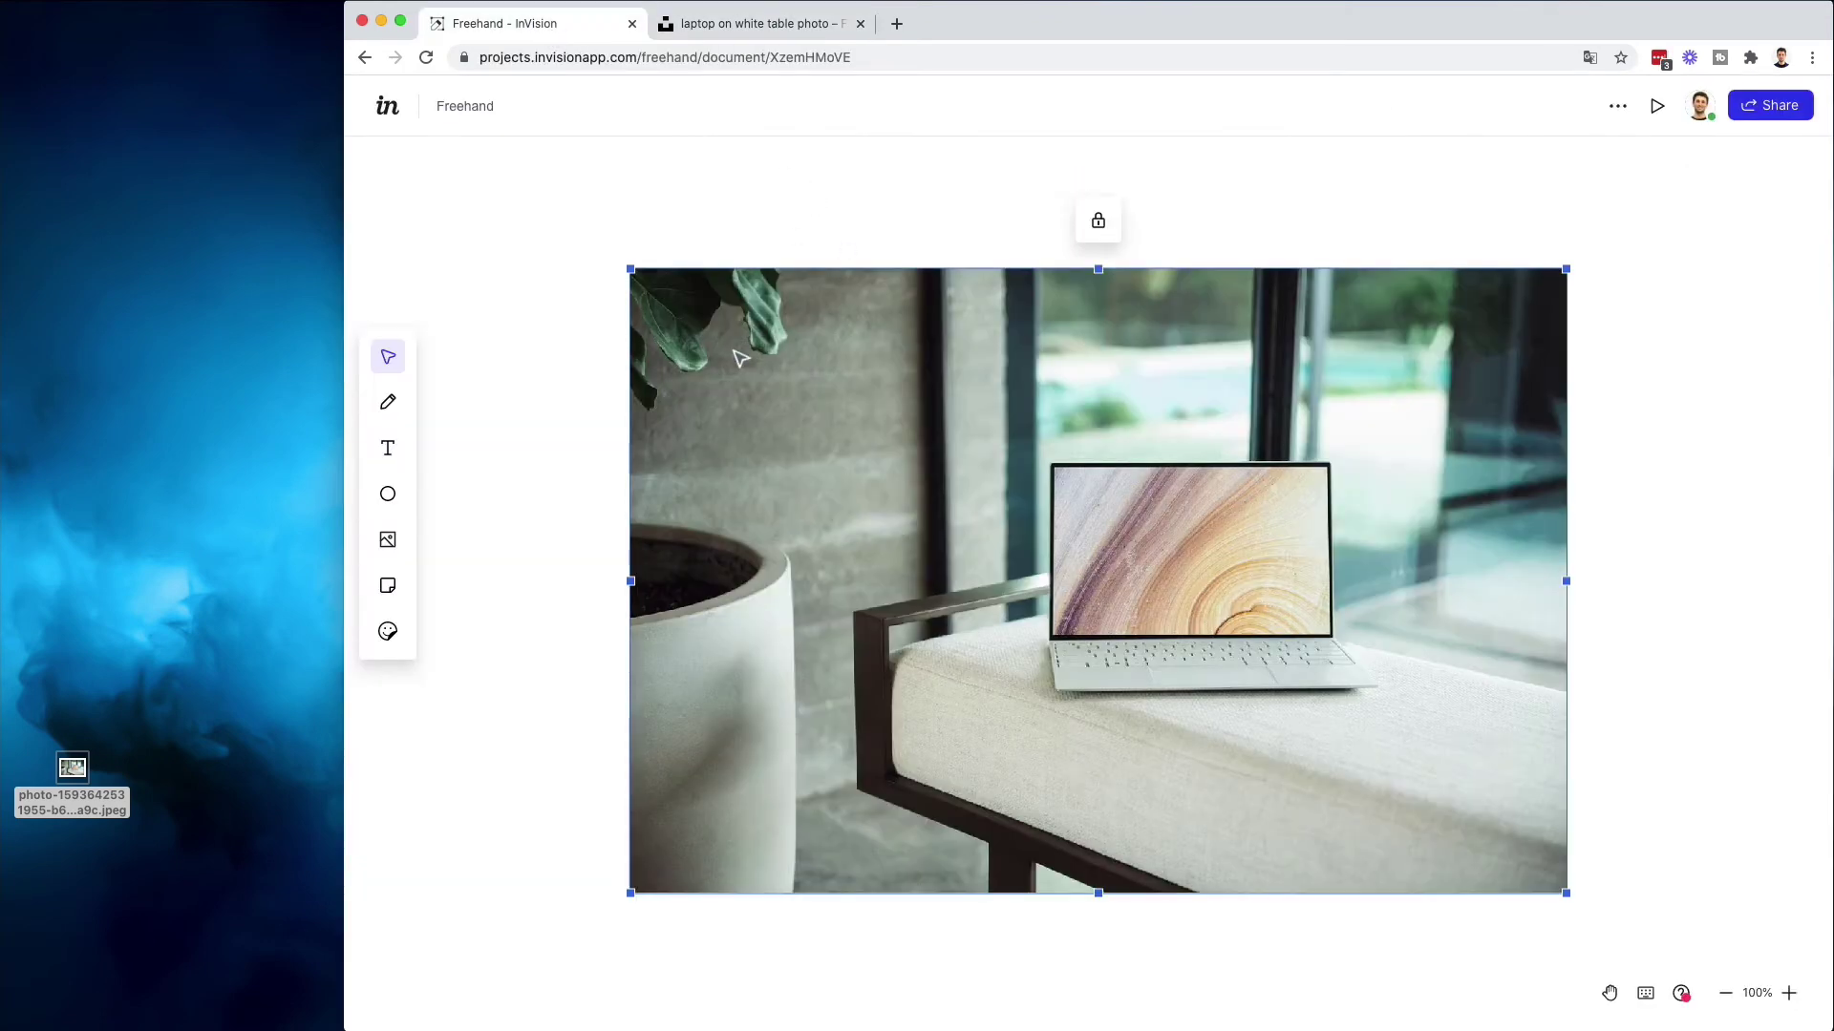
- Replace the bench photo with the pasted laptop-on-table photo and widen the browser window
key(BackSpace)
key(super+v)
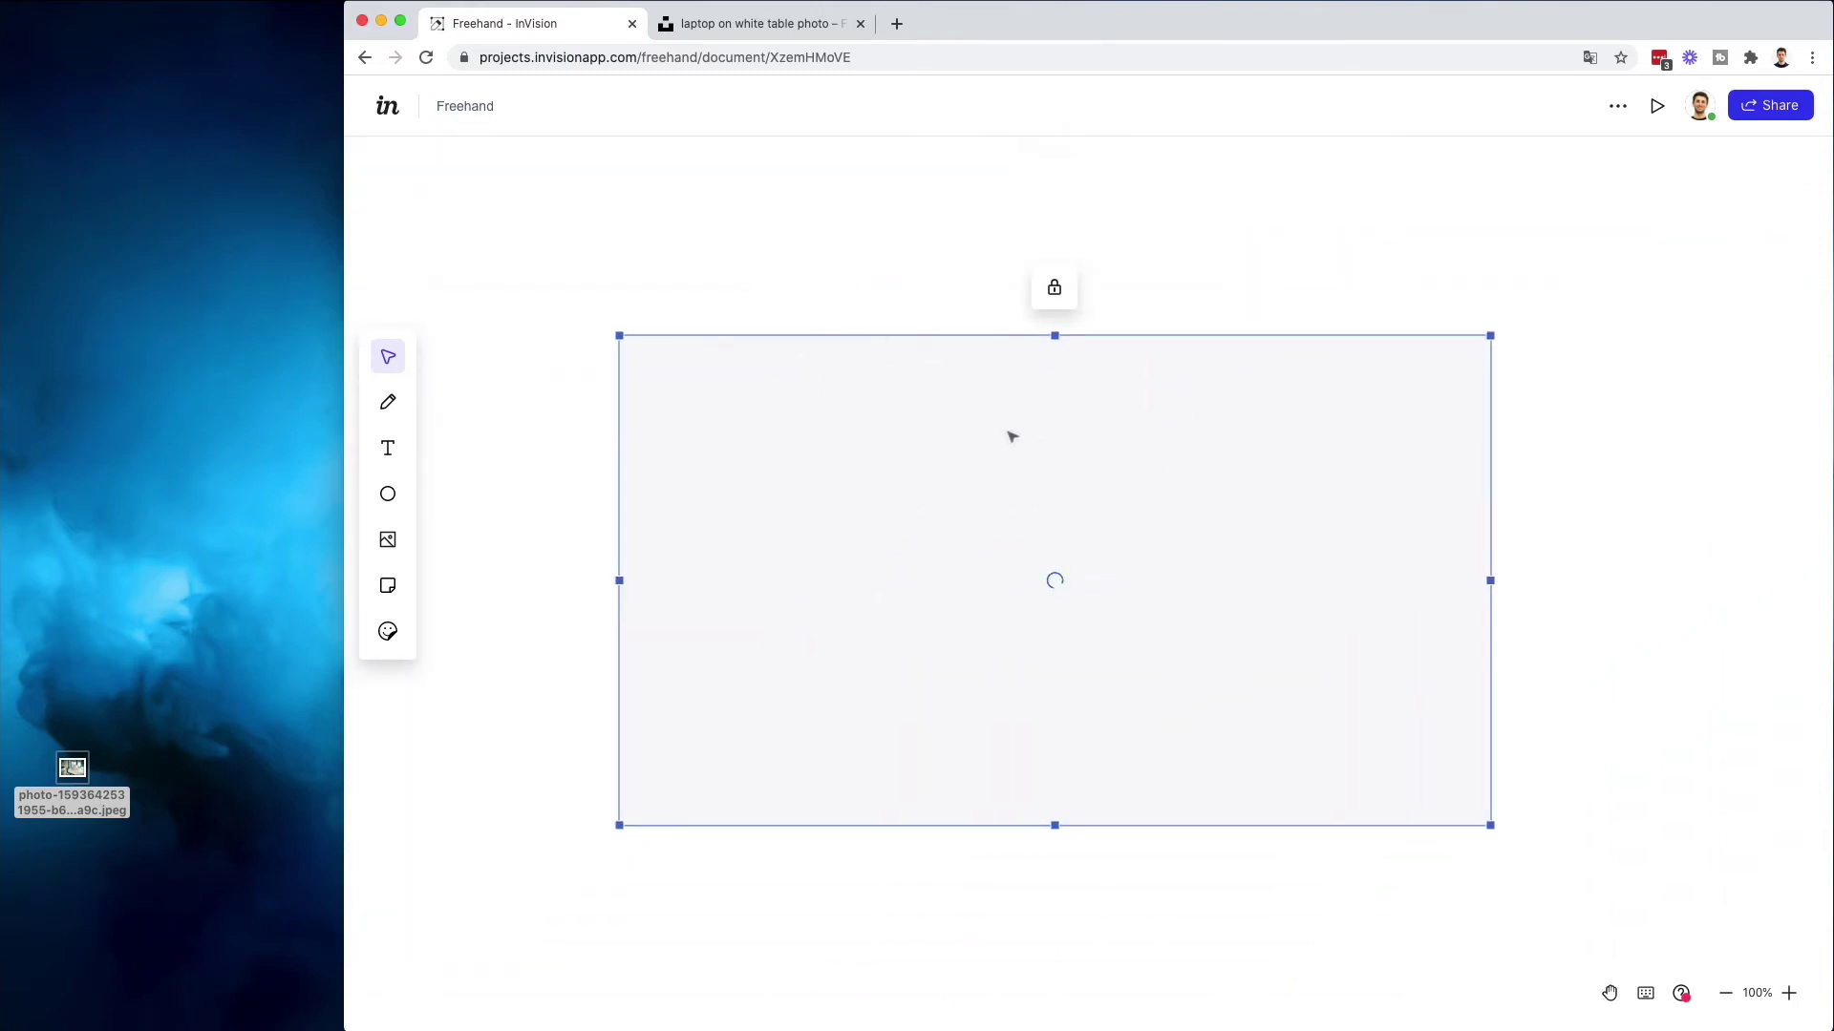
drag(351, 323, 5, 336)
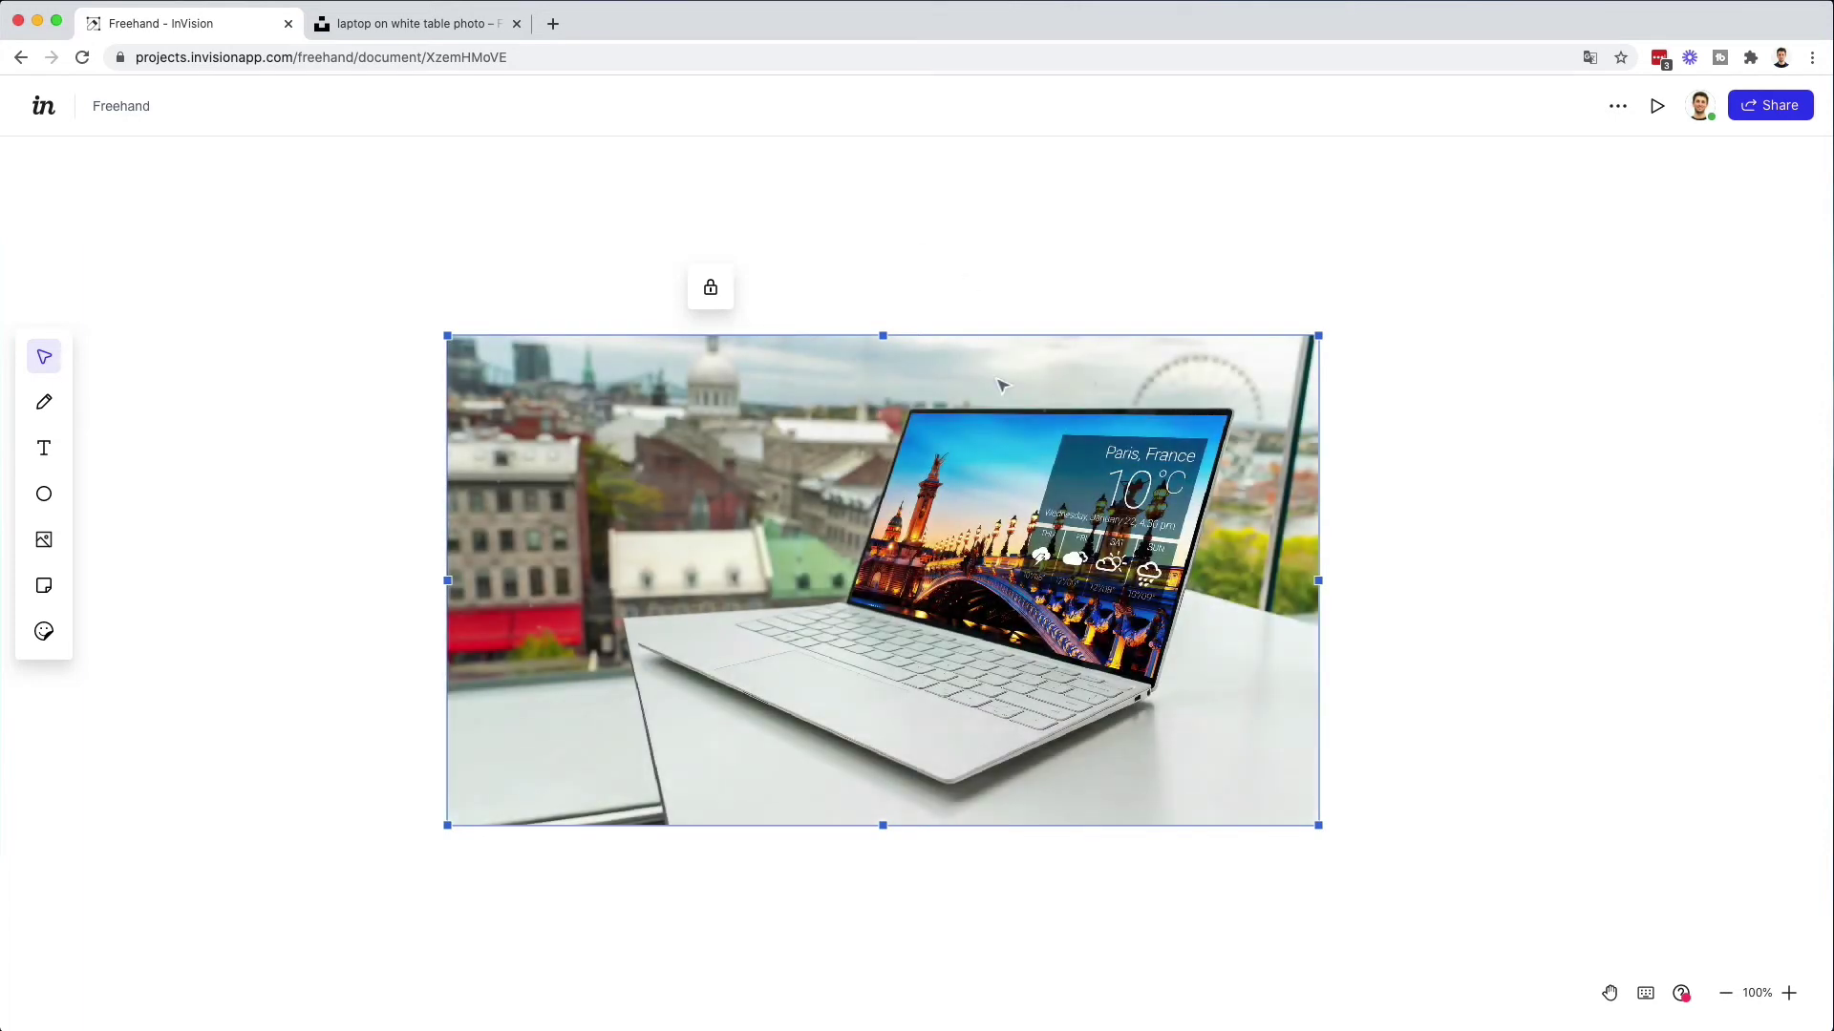
- Delete the laptop photo and add a sticky note reading 'sasjksdasd'
key(BackSpace)
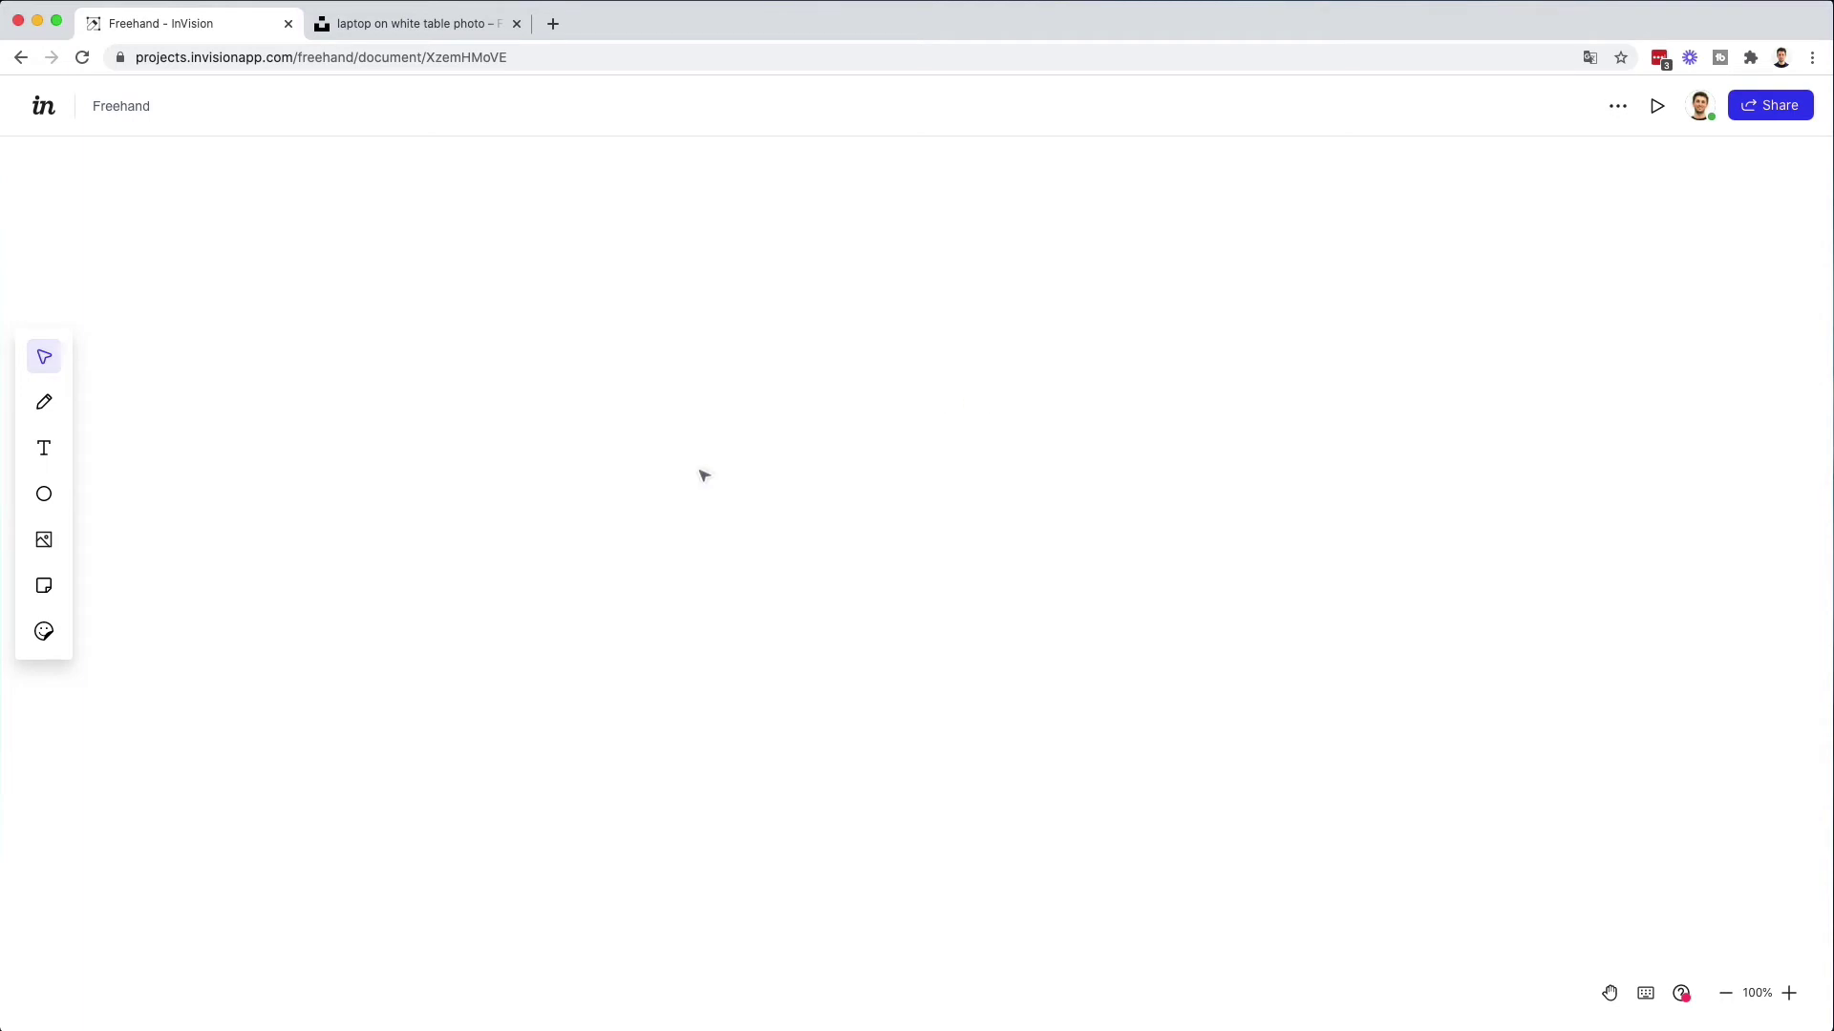
click(44, 585)
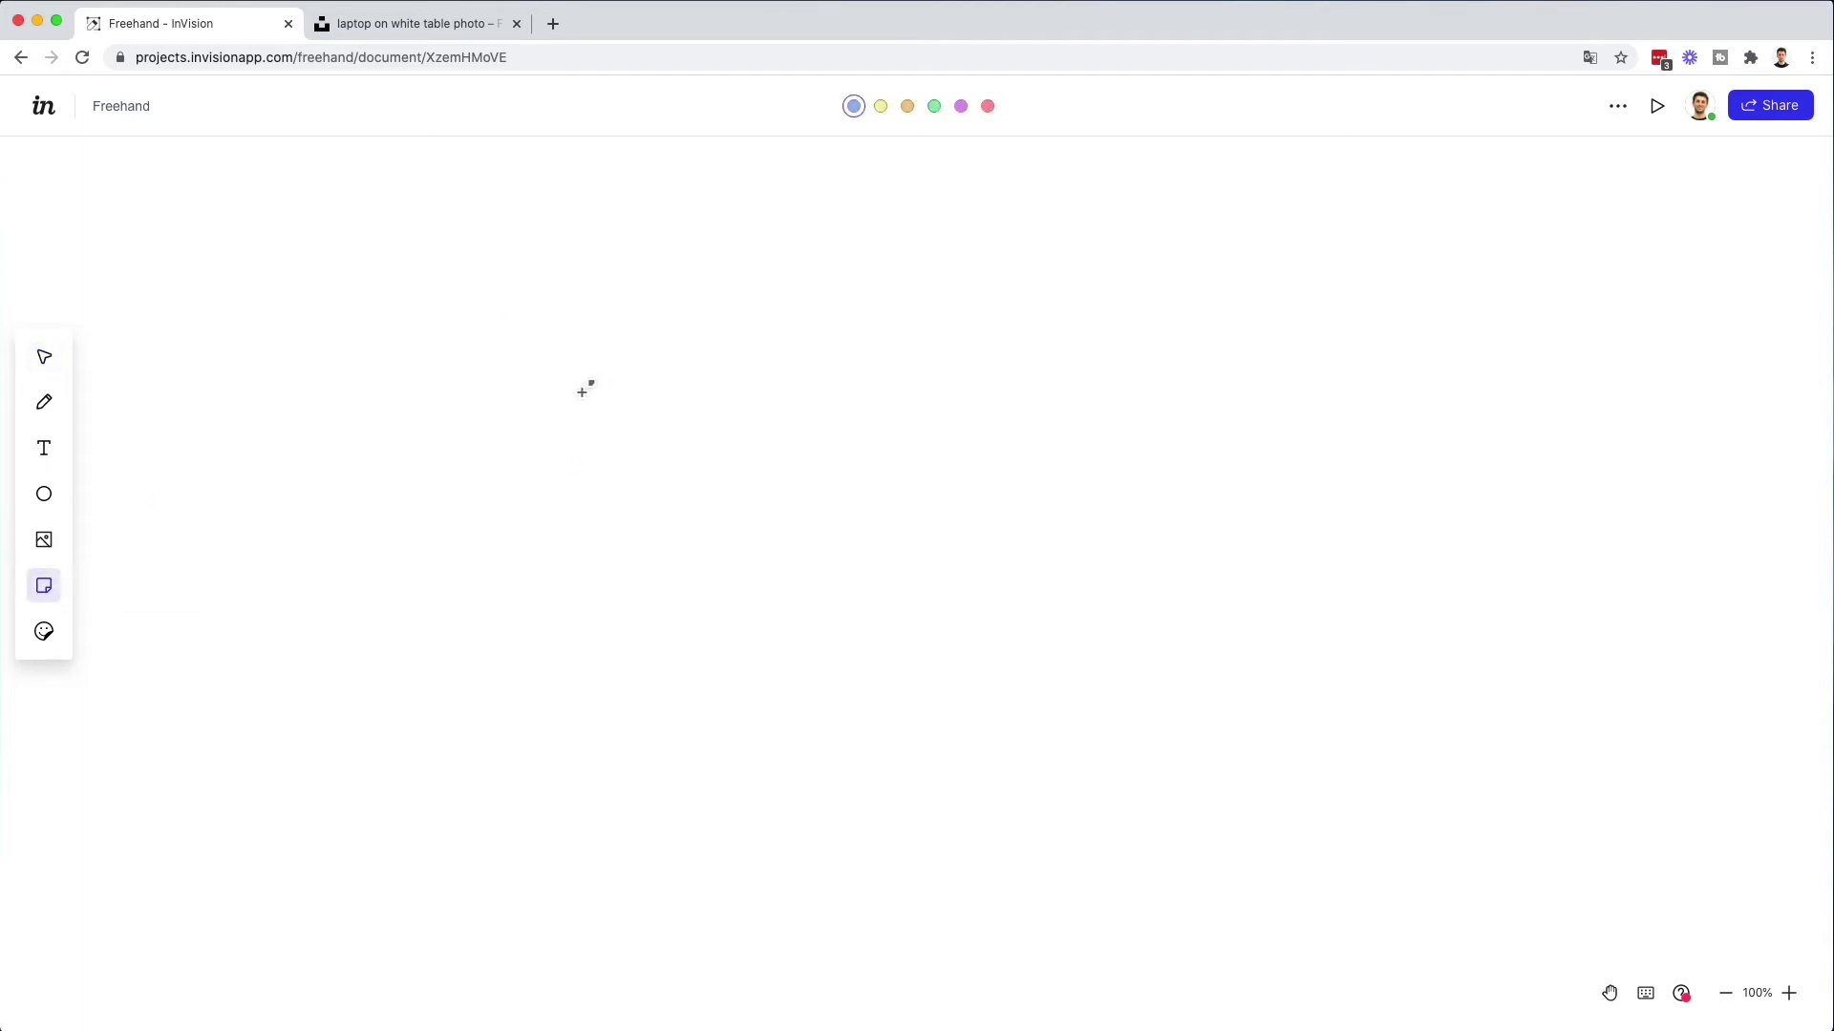
drag(506, 325, 770, 589)
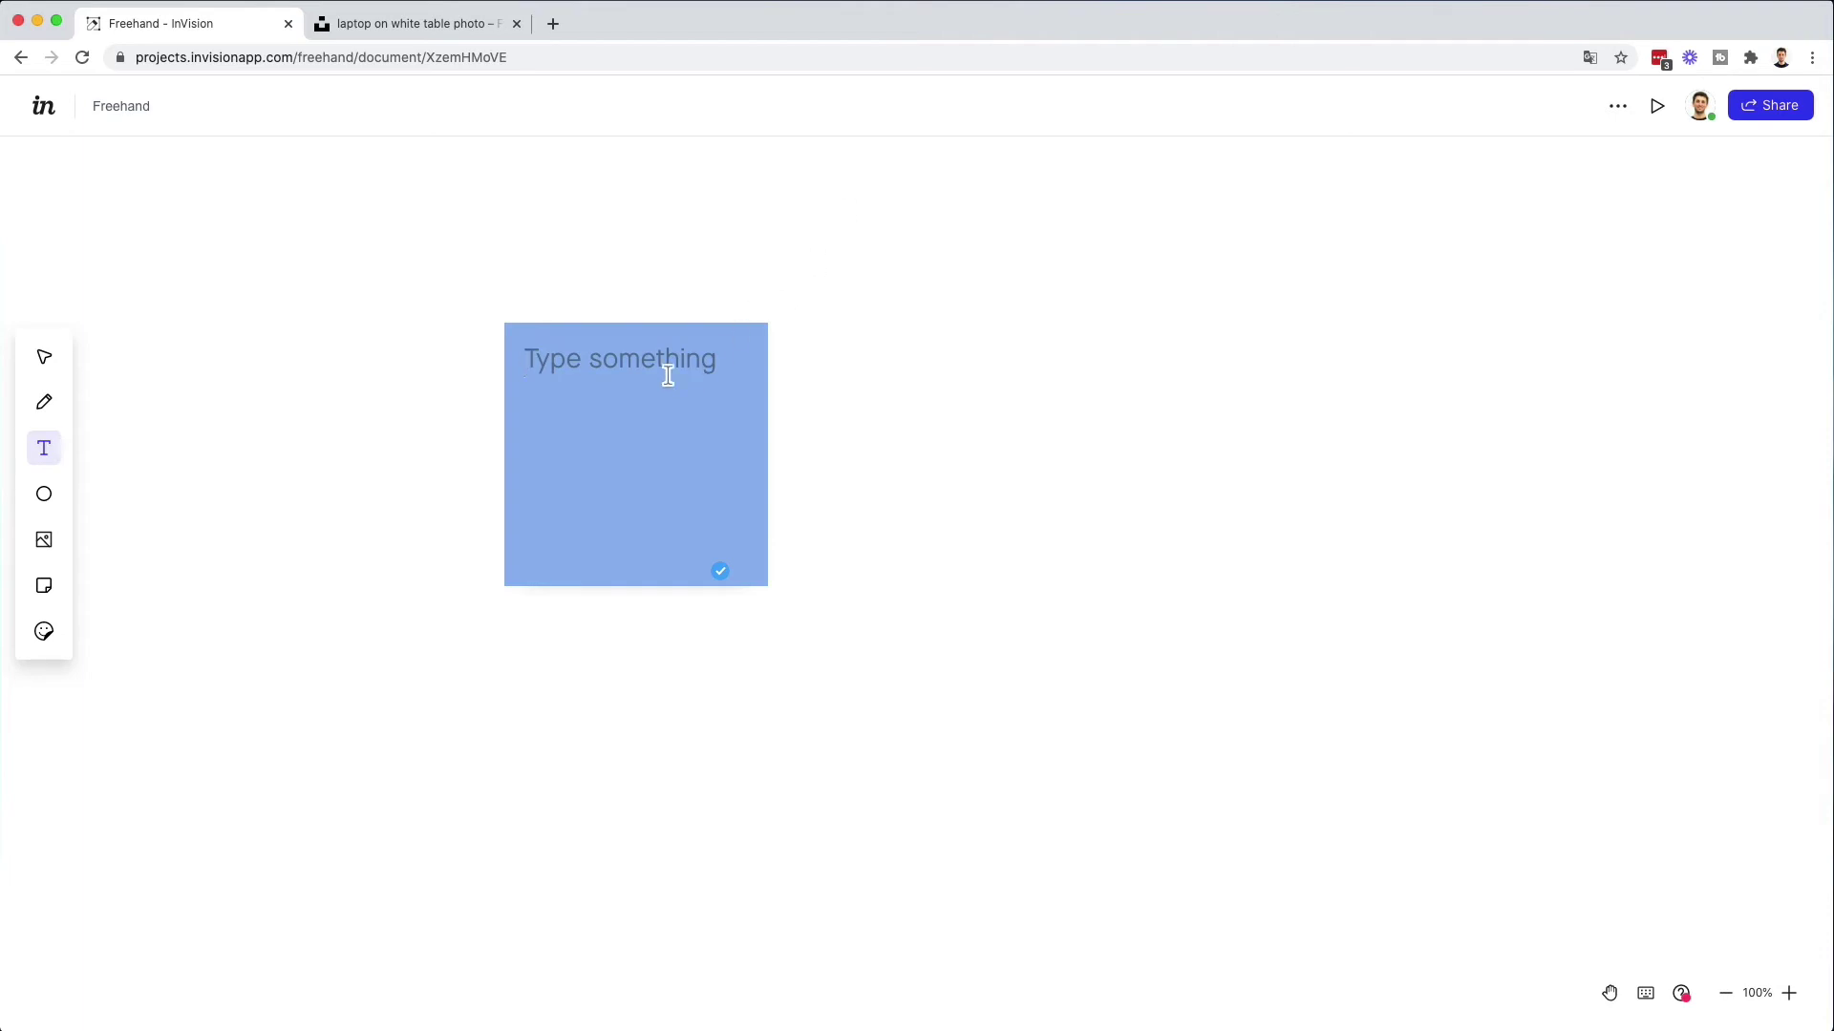
text(sasjksdasd)
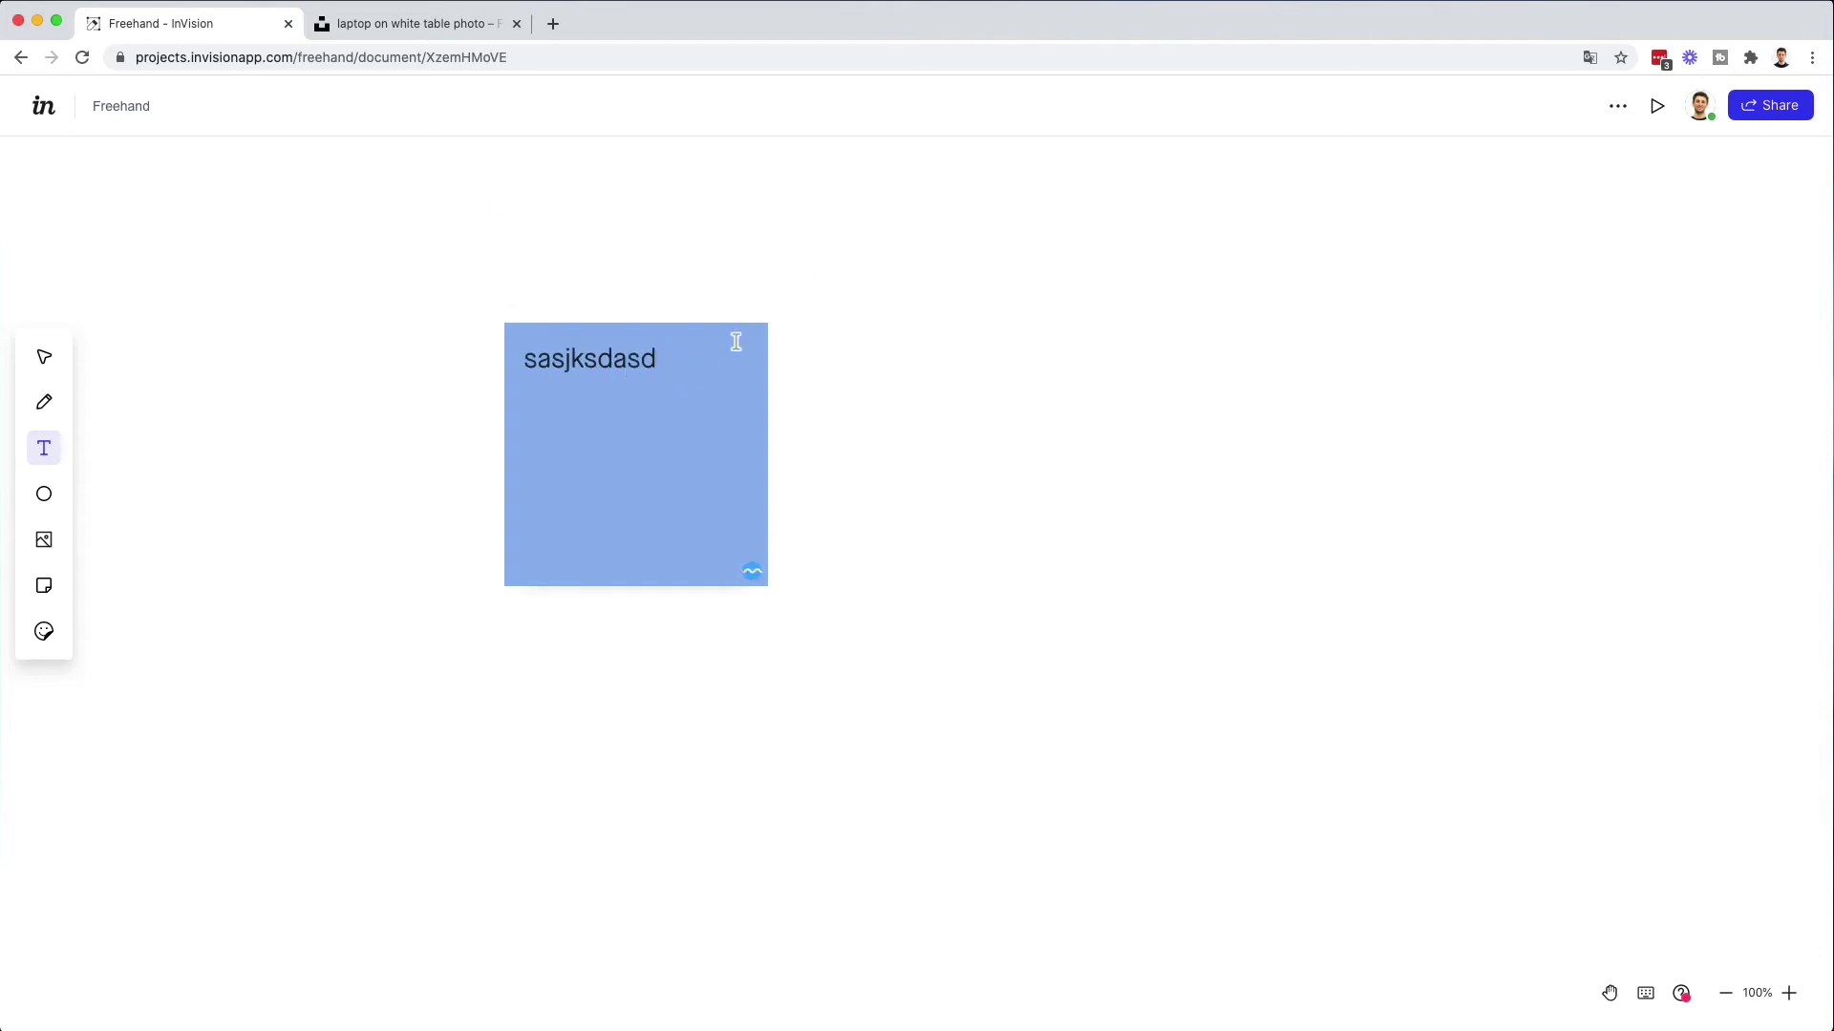
key(Escape)
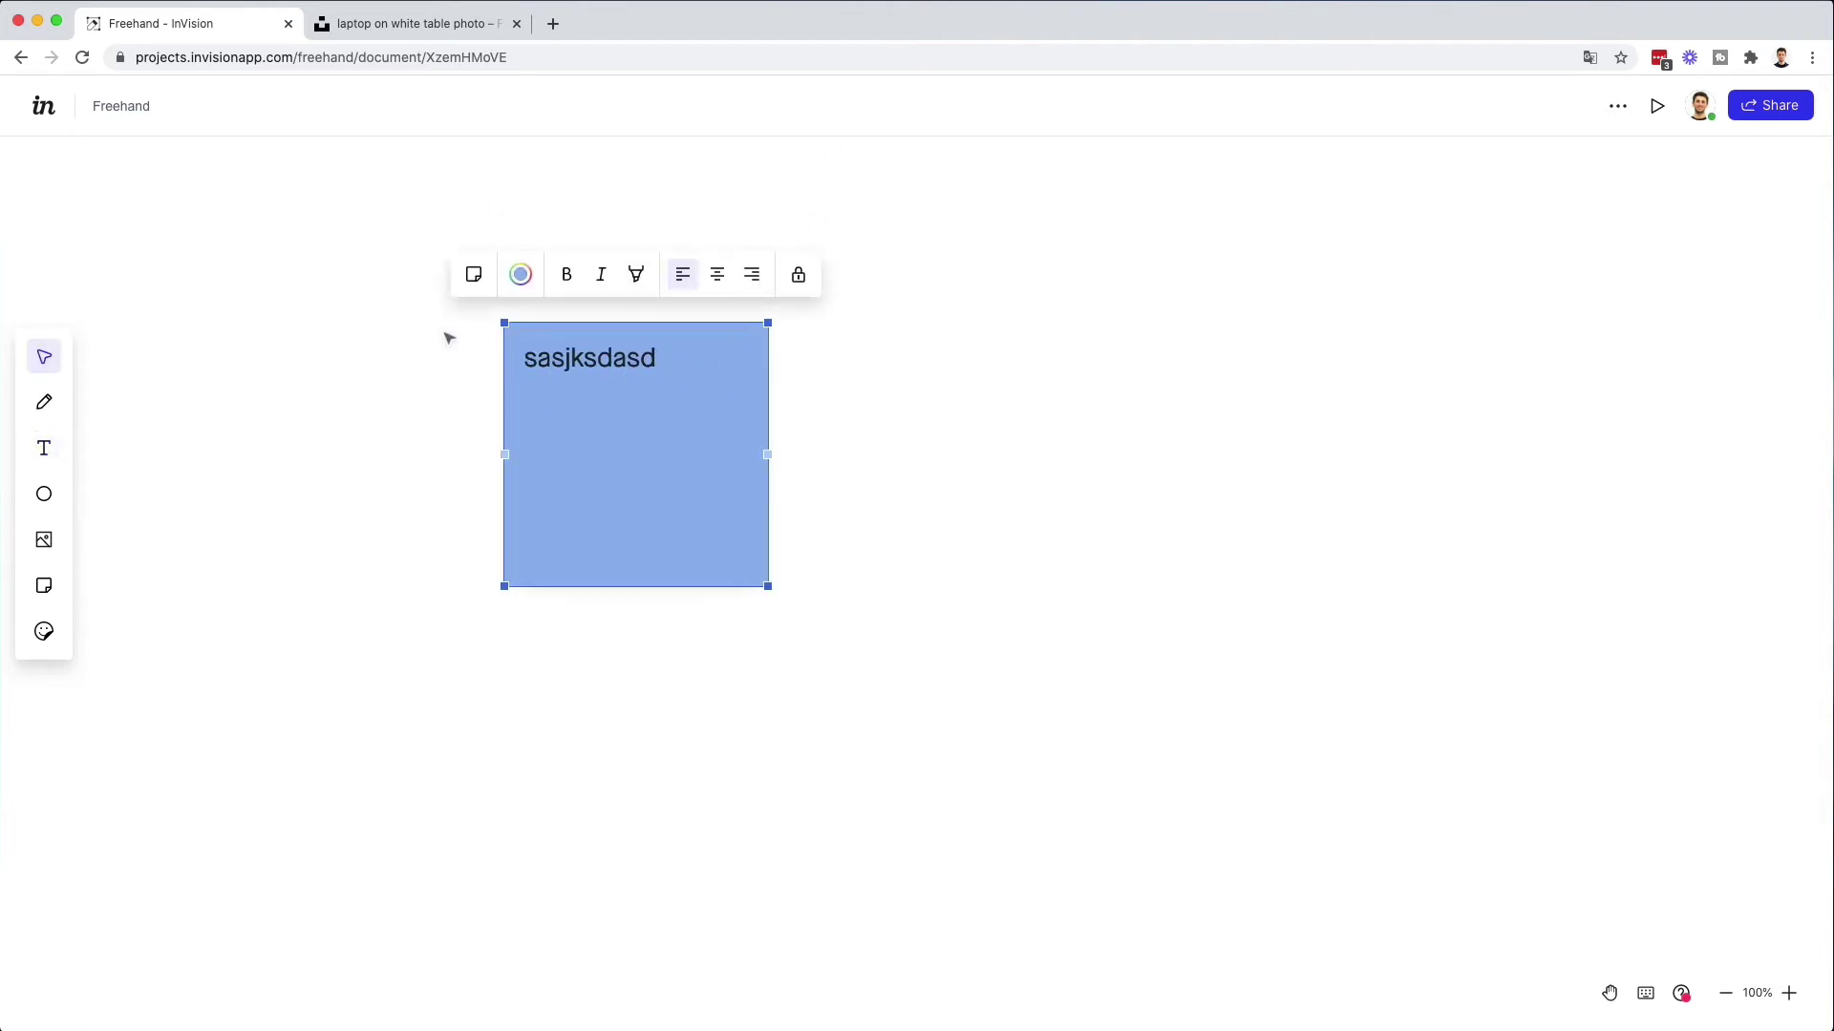
- Colour the sticky note yellow and move it up and to the left
click(519, 276)
click(559, 336)
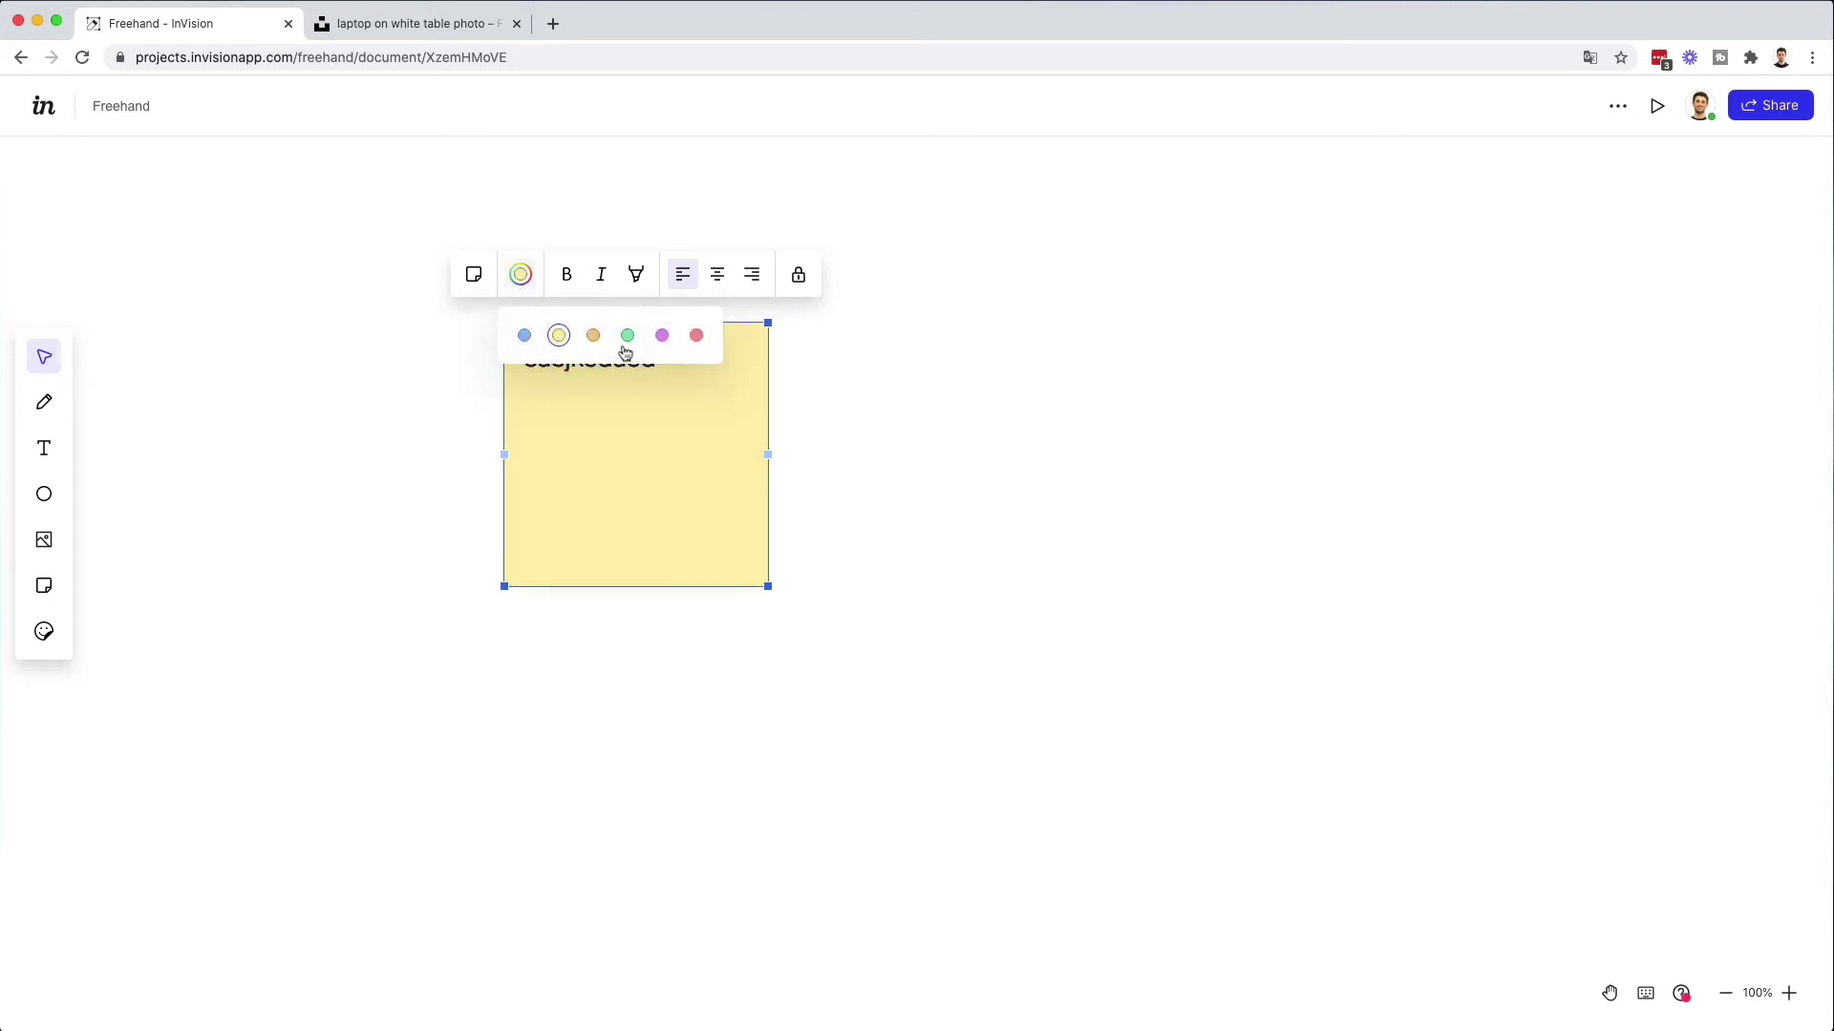
click(868, 410)
drag(740, 342, 563, 373)
mouse_move(566, 472)
mouse_down()
mouse_move(704, 475)
mouse_move(524, 470)
mouse_move(684, 475)
mouse_move(567, 466)
mouse_up()
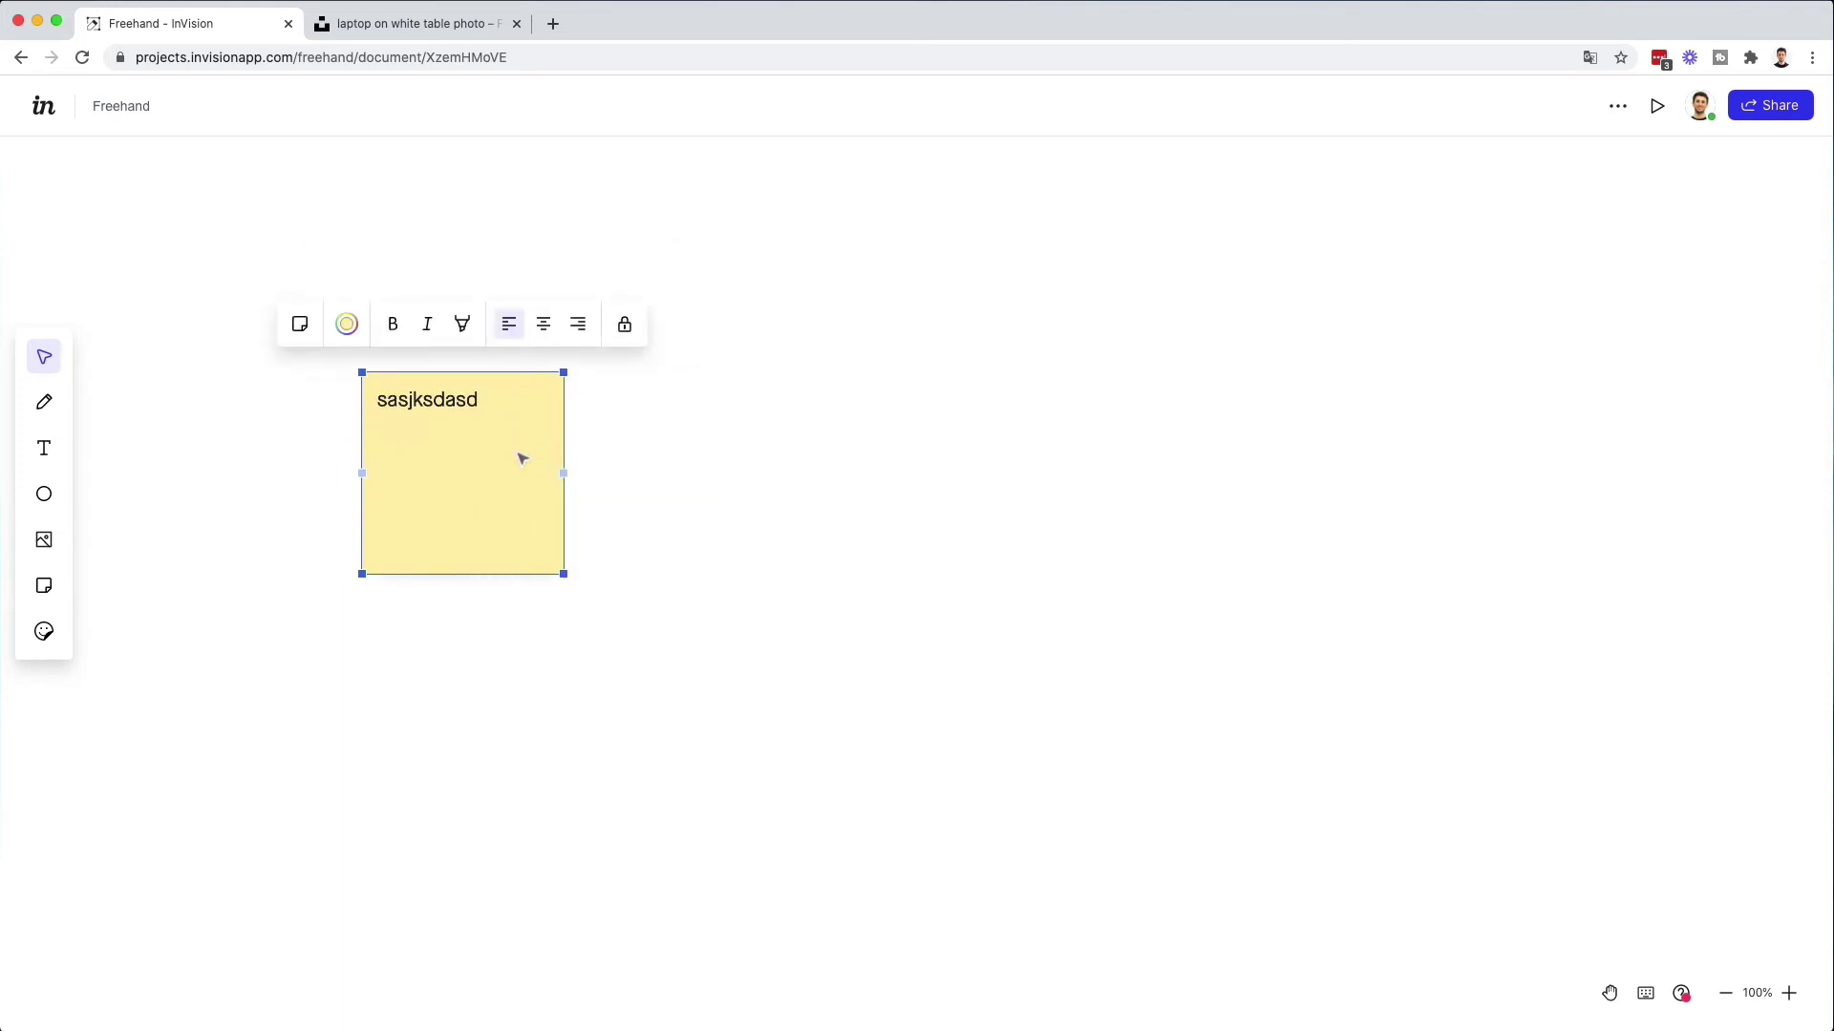
- Put a heart sticker on the note's top-right corner, then select the note
click(44, 631)
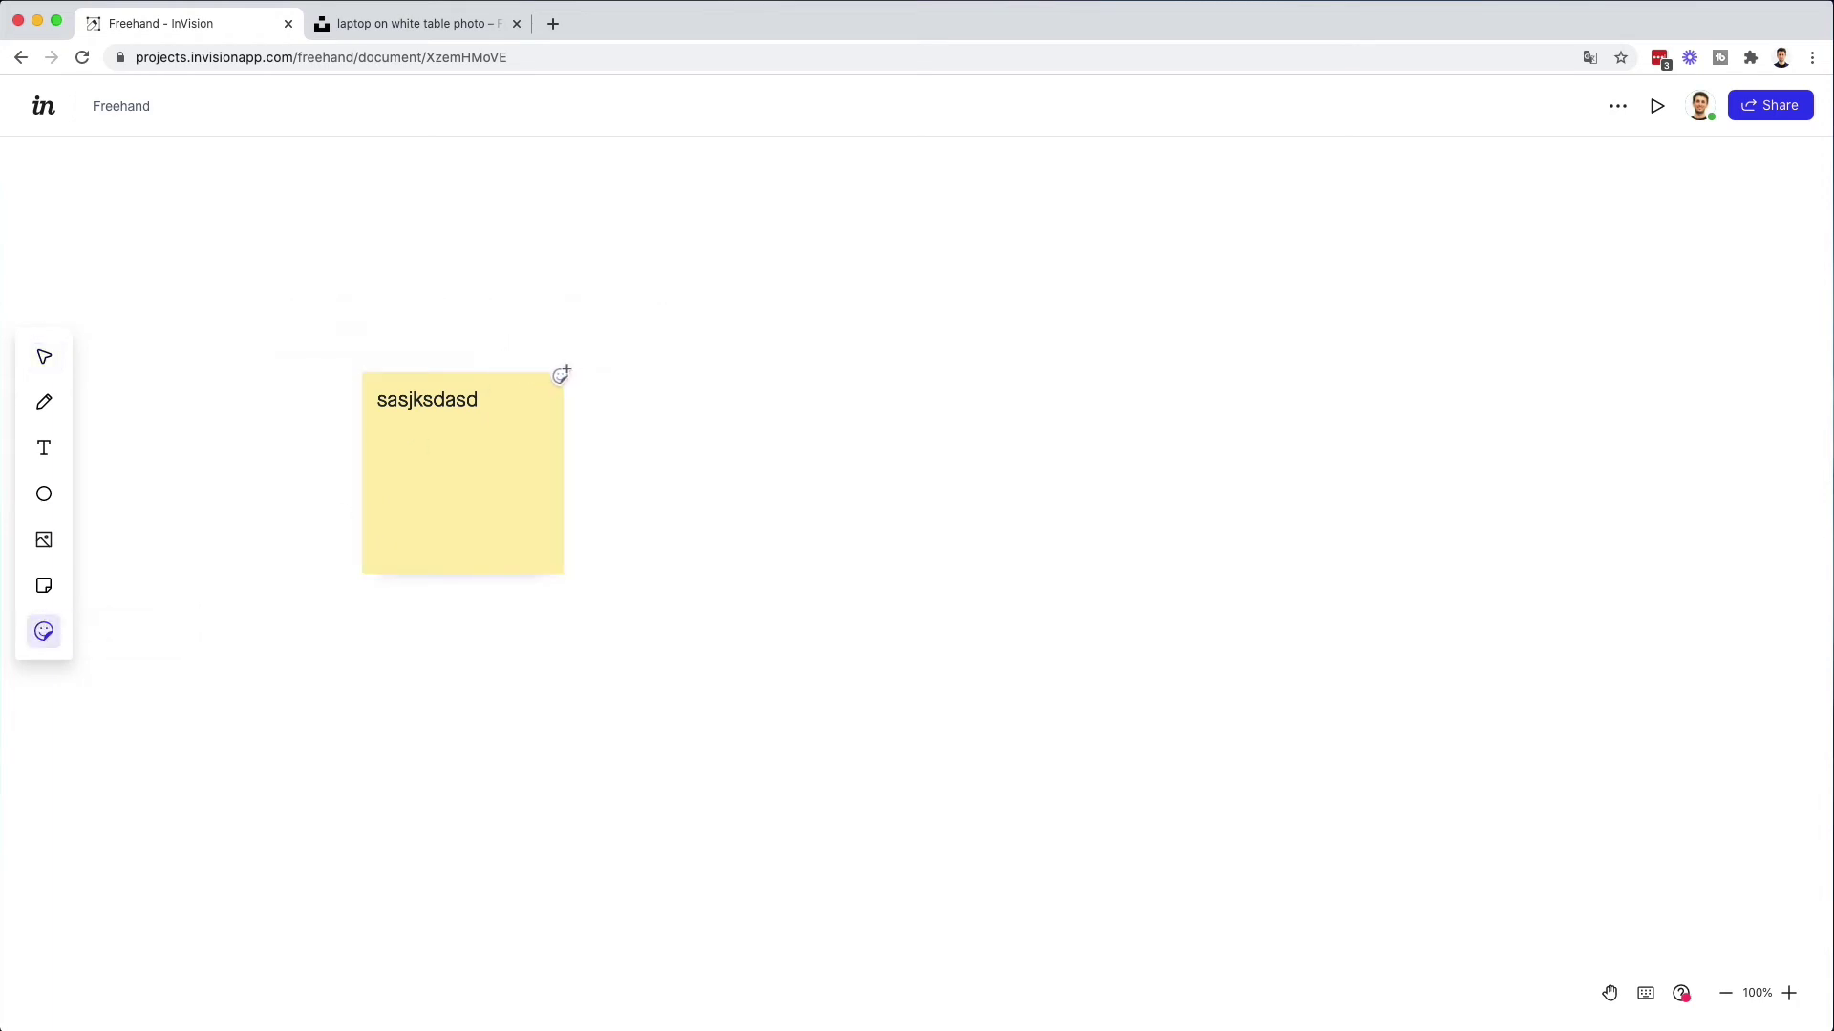
click(559, 370)
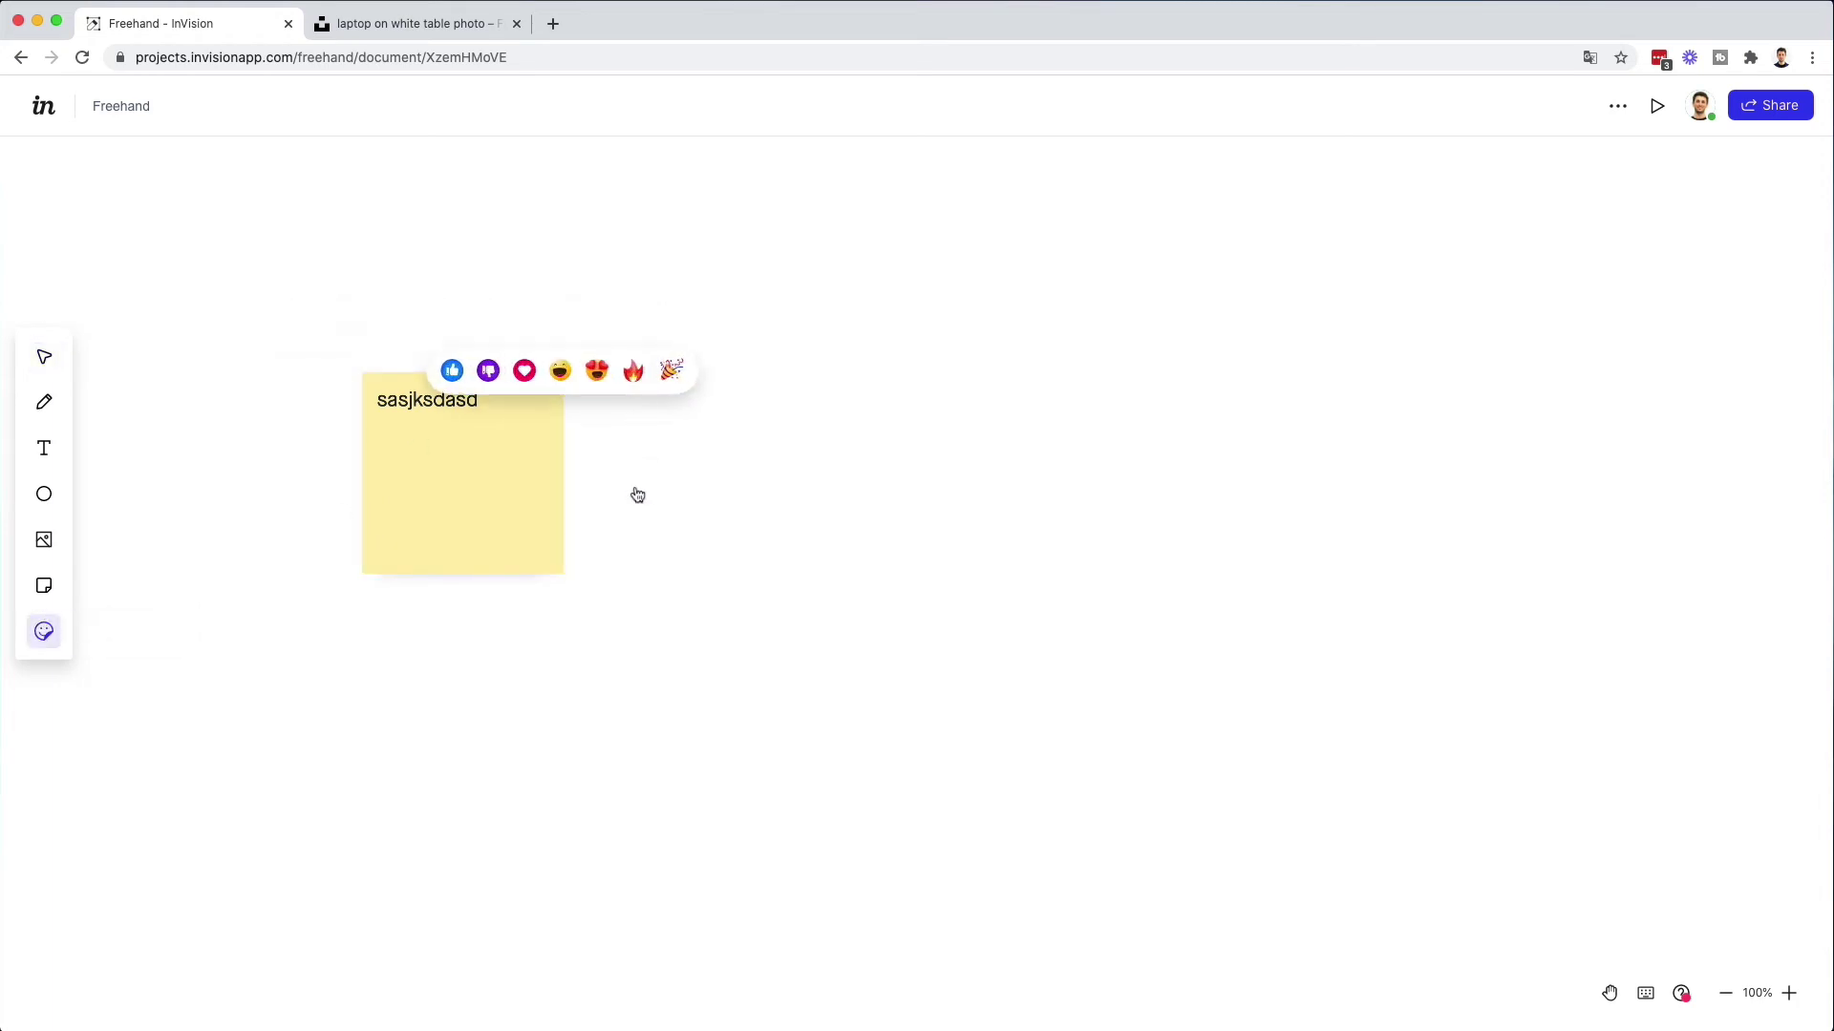
click(537, 372)
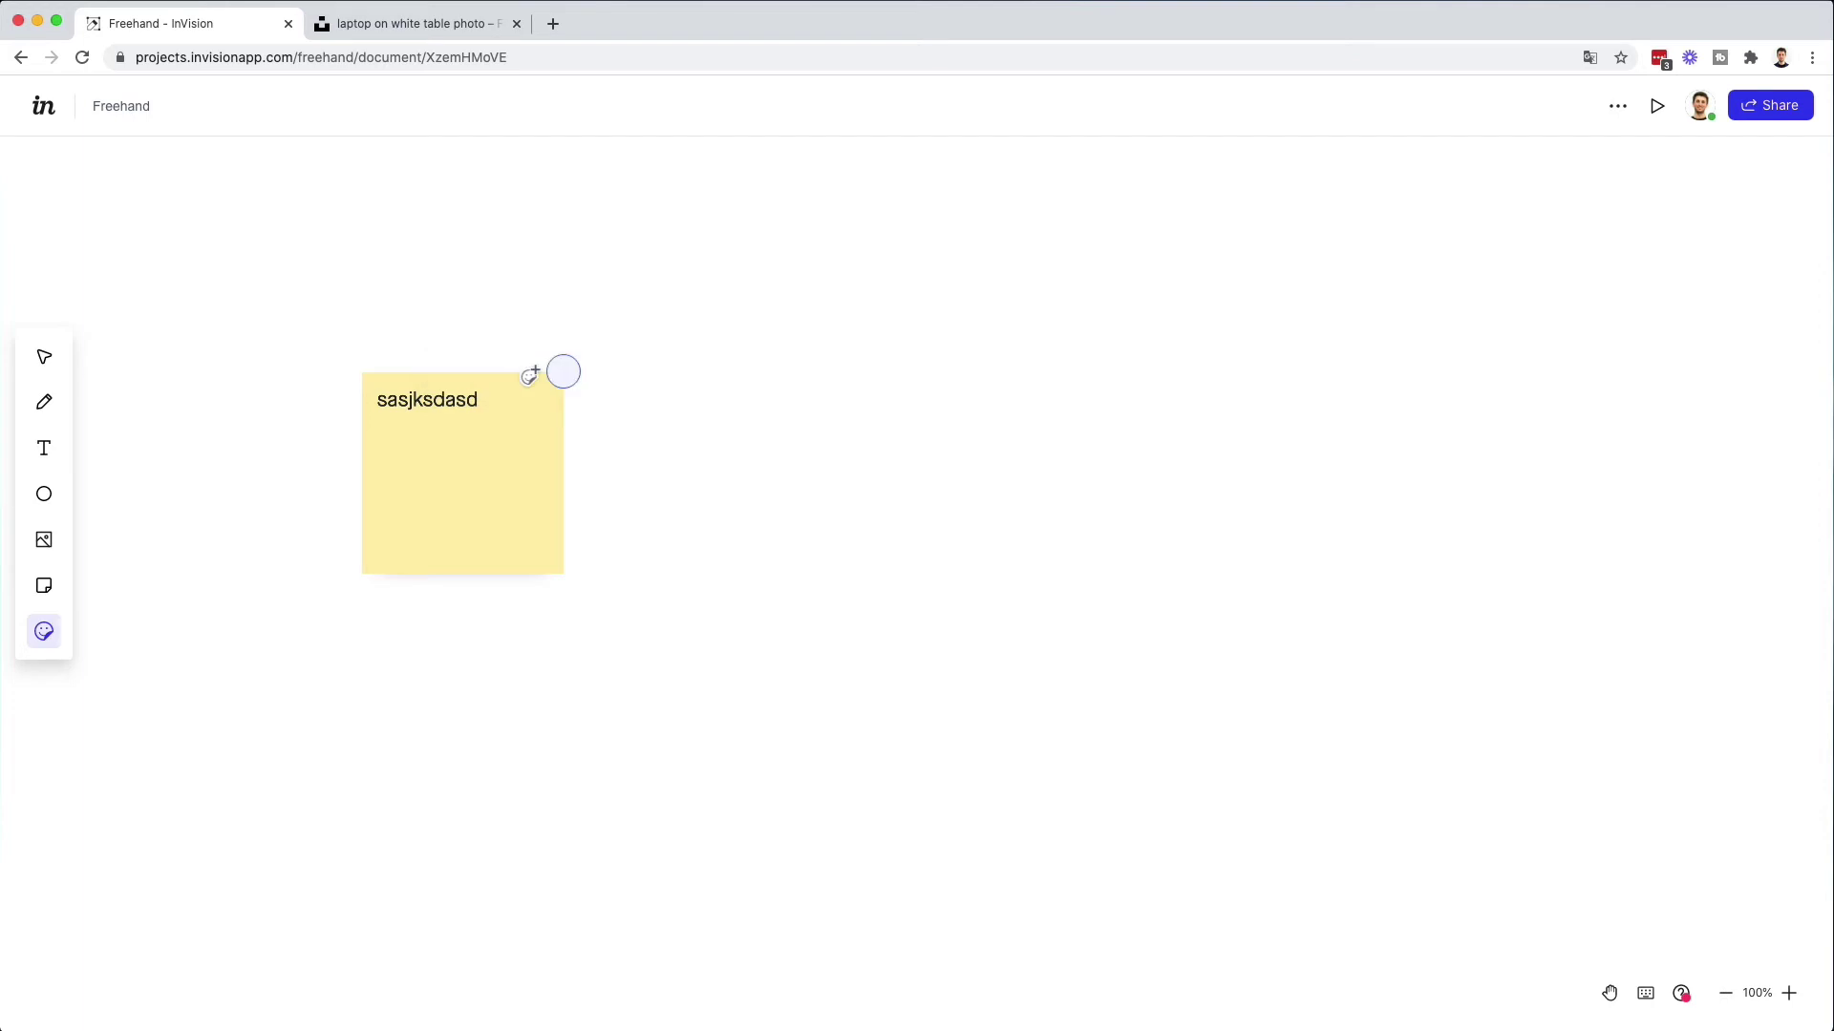
click(44, 356)
drag(254, 289, 978, 721)
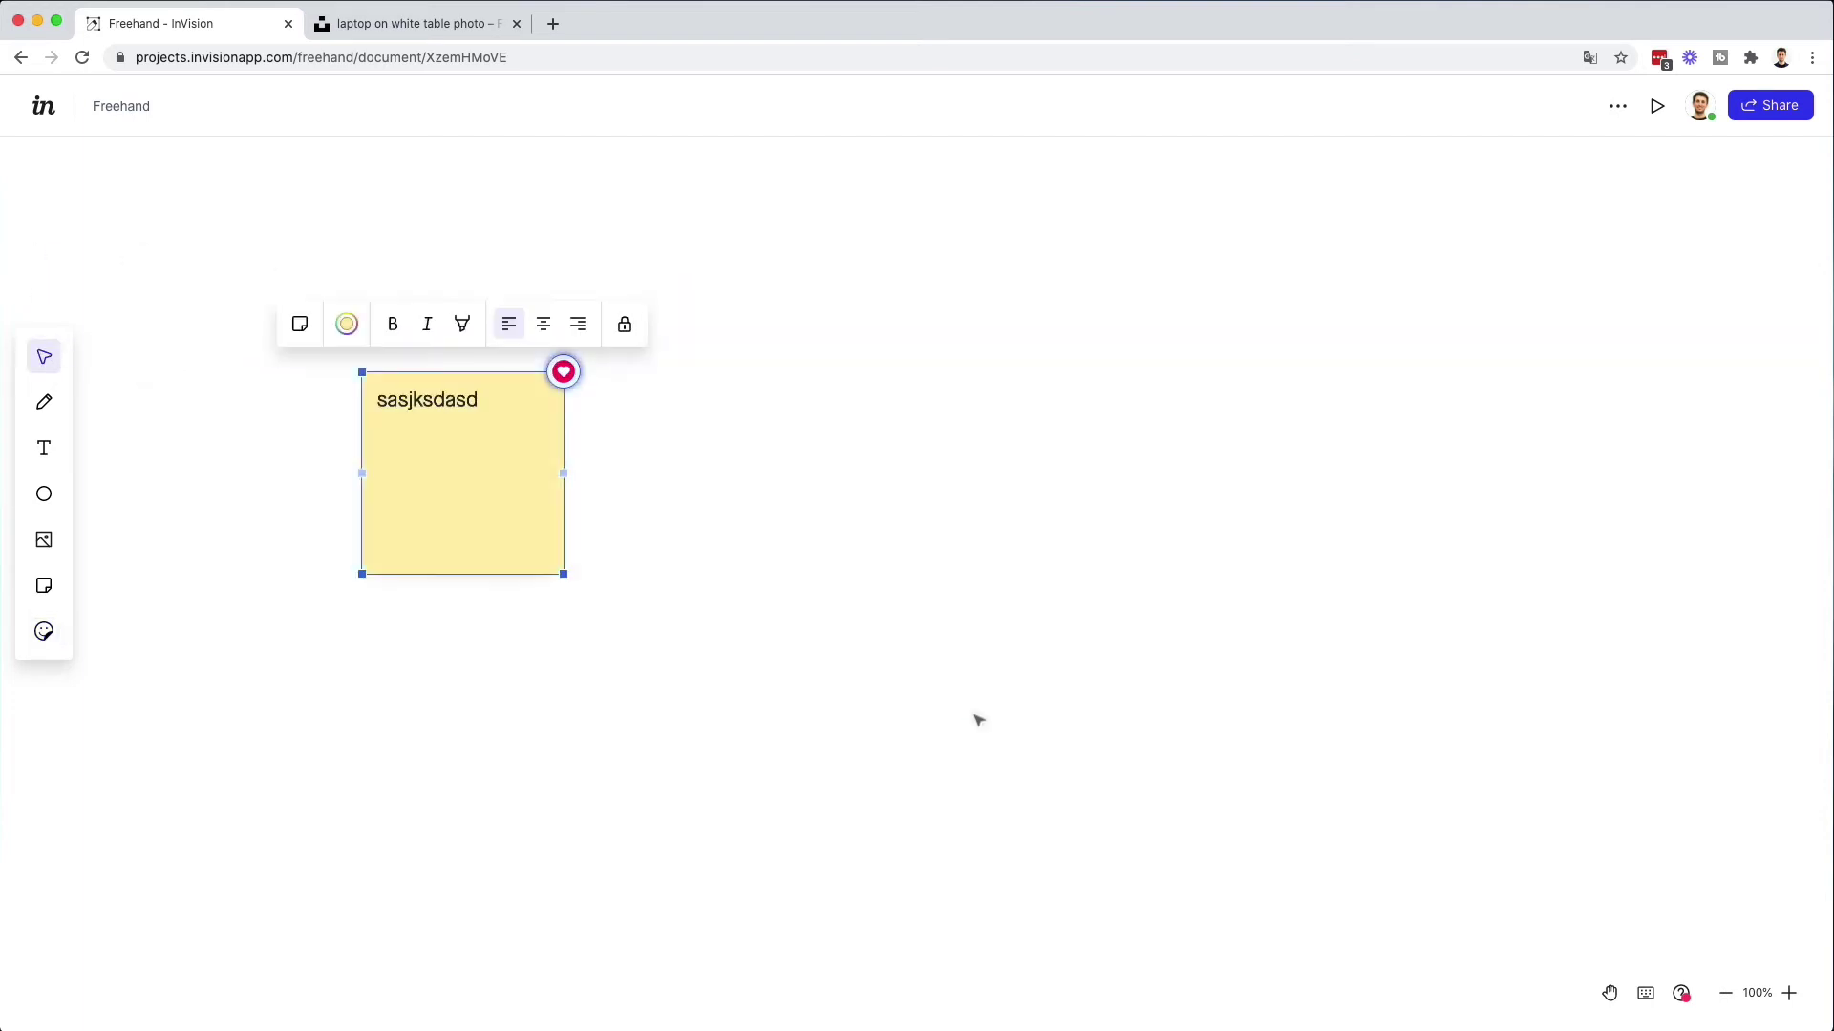
- Delete the sticky note and draw a large green freehand rectangle frame with the Pencil
key(BackSpace)
click(44, 402)
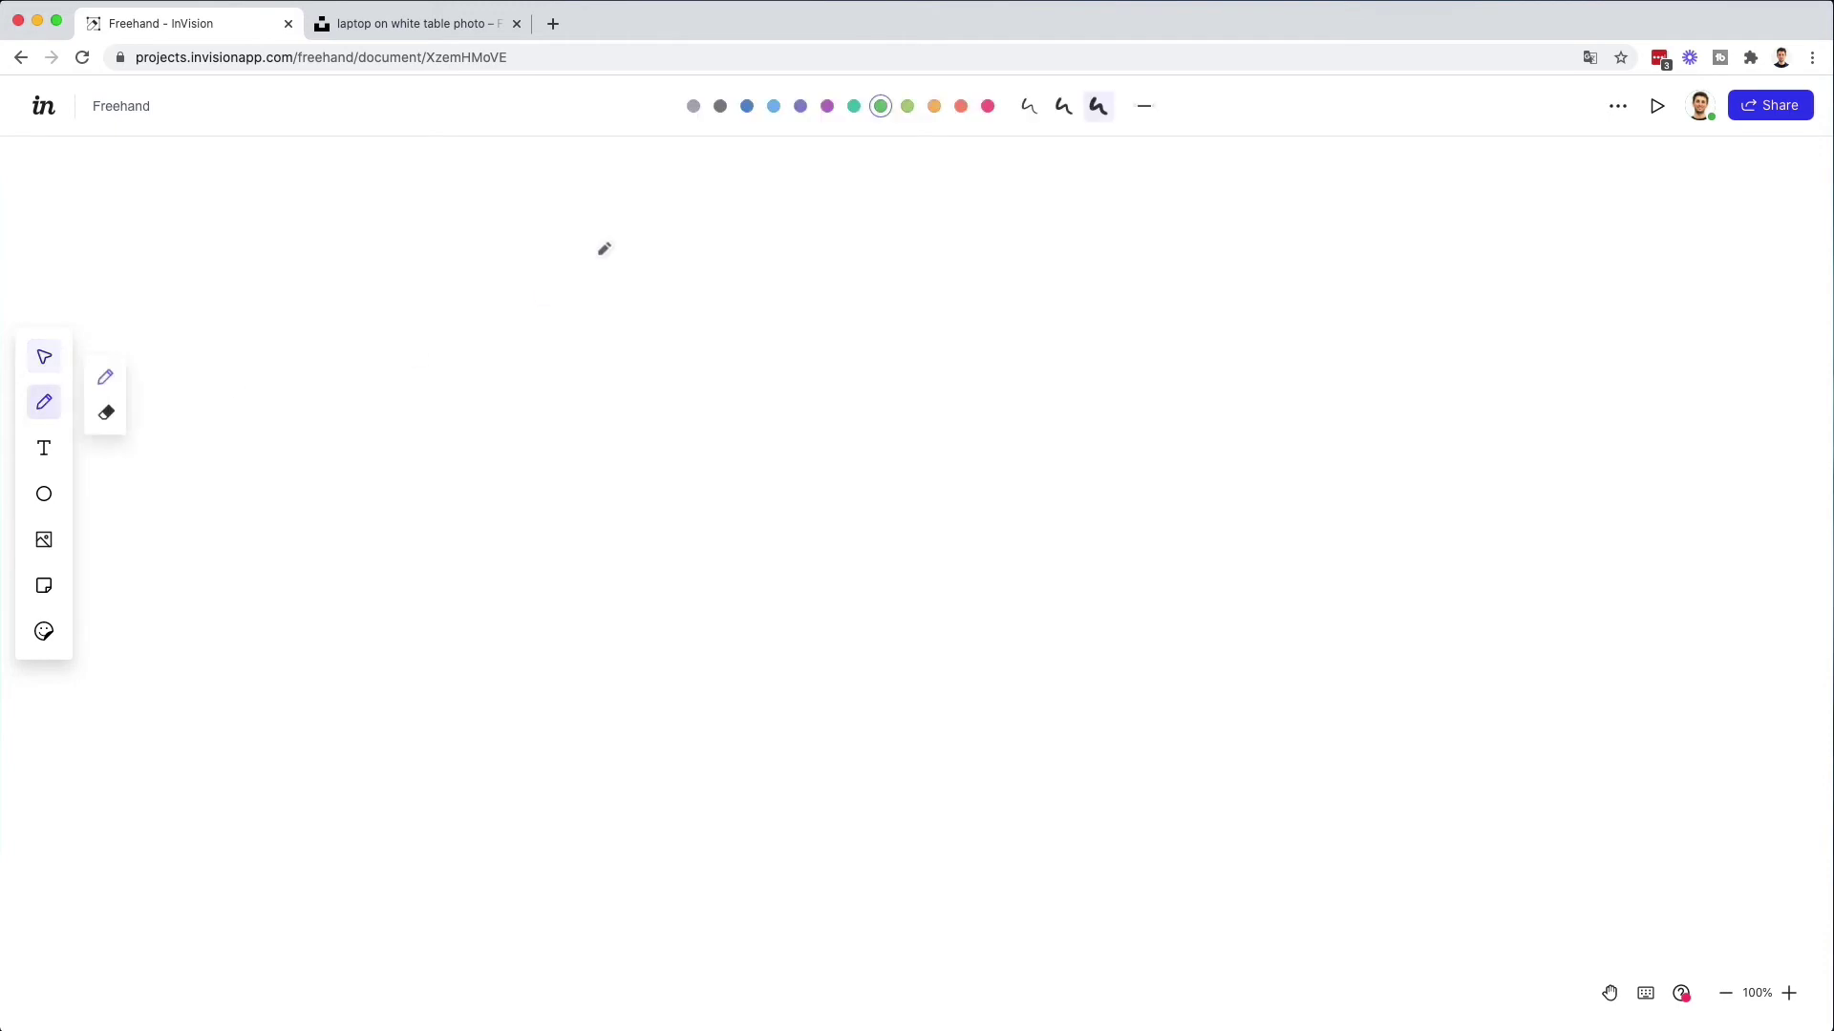
drag(560, 227, 554, 799)
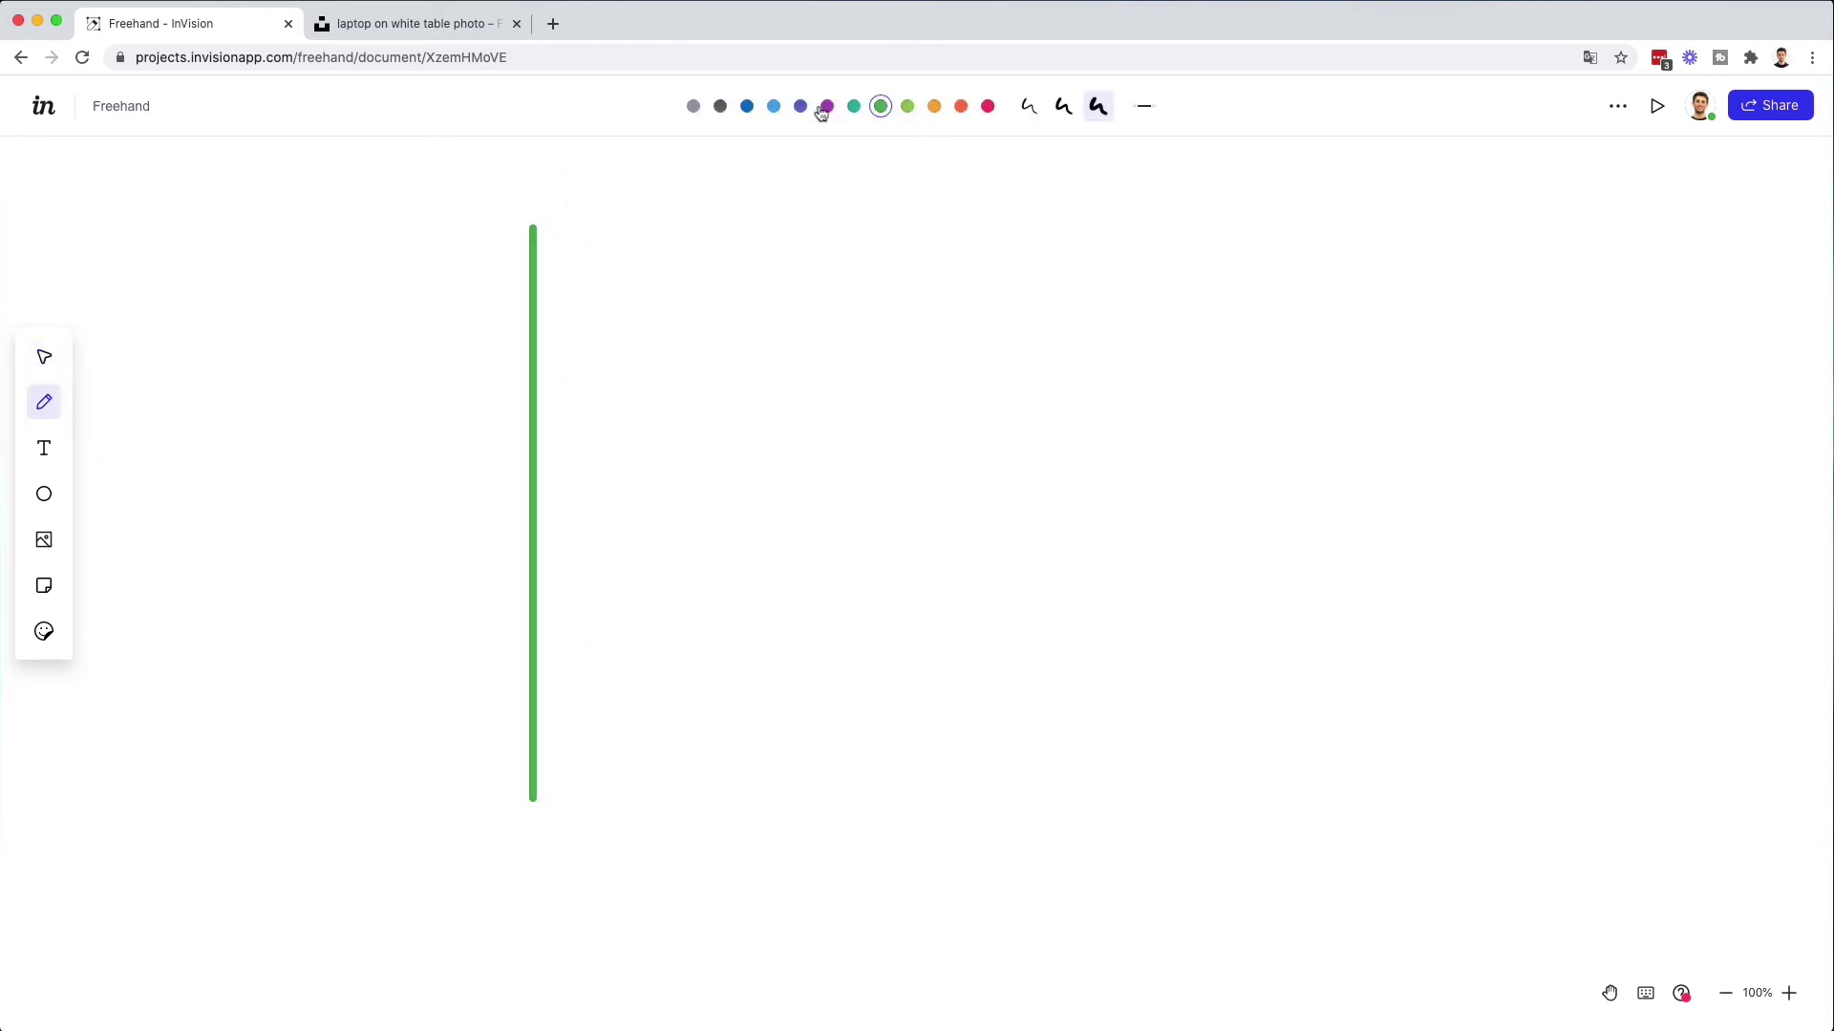
mouse_move(535, 234)
mouse_down()
mouse_move(1105, 269)
mouse_move(980, 255)
mouse_move(930, 911)
mouse_move(922, 818)
mouse_up()
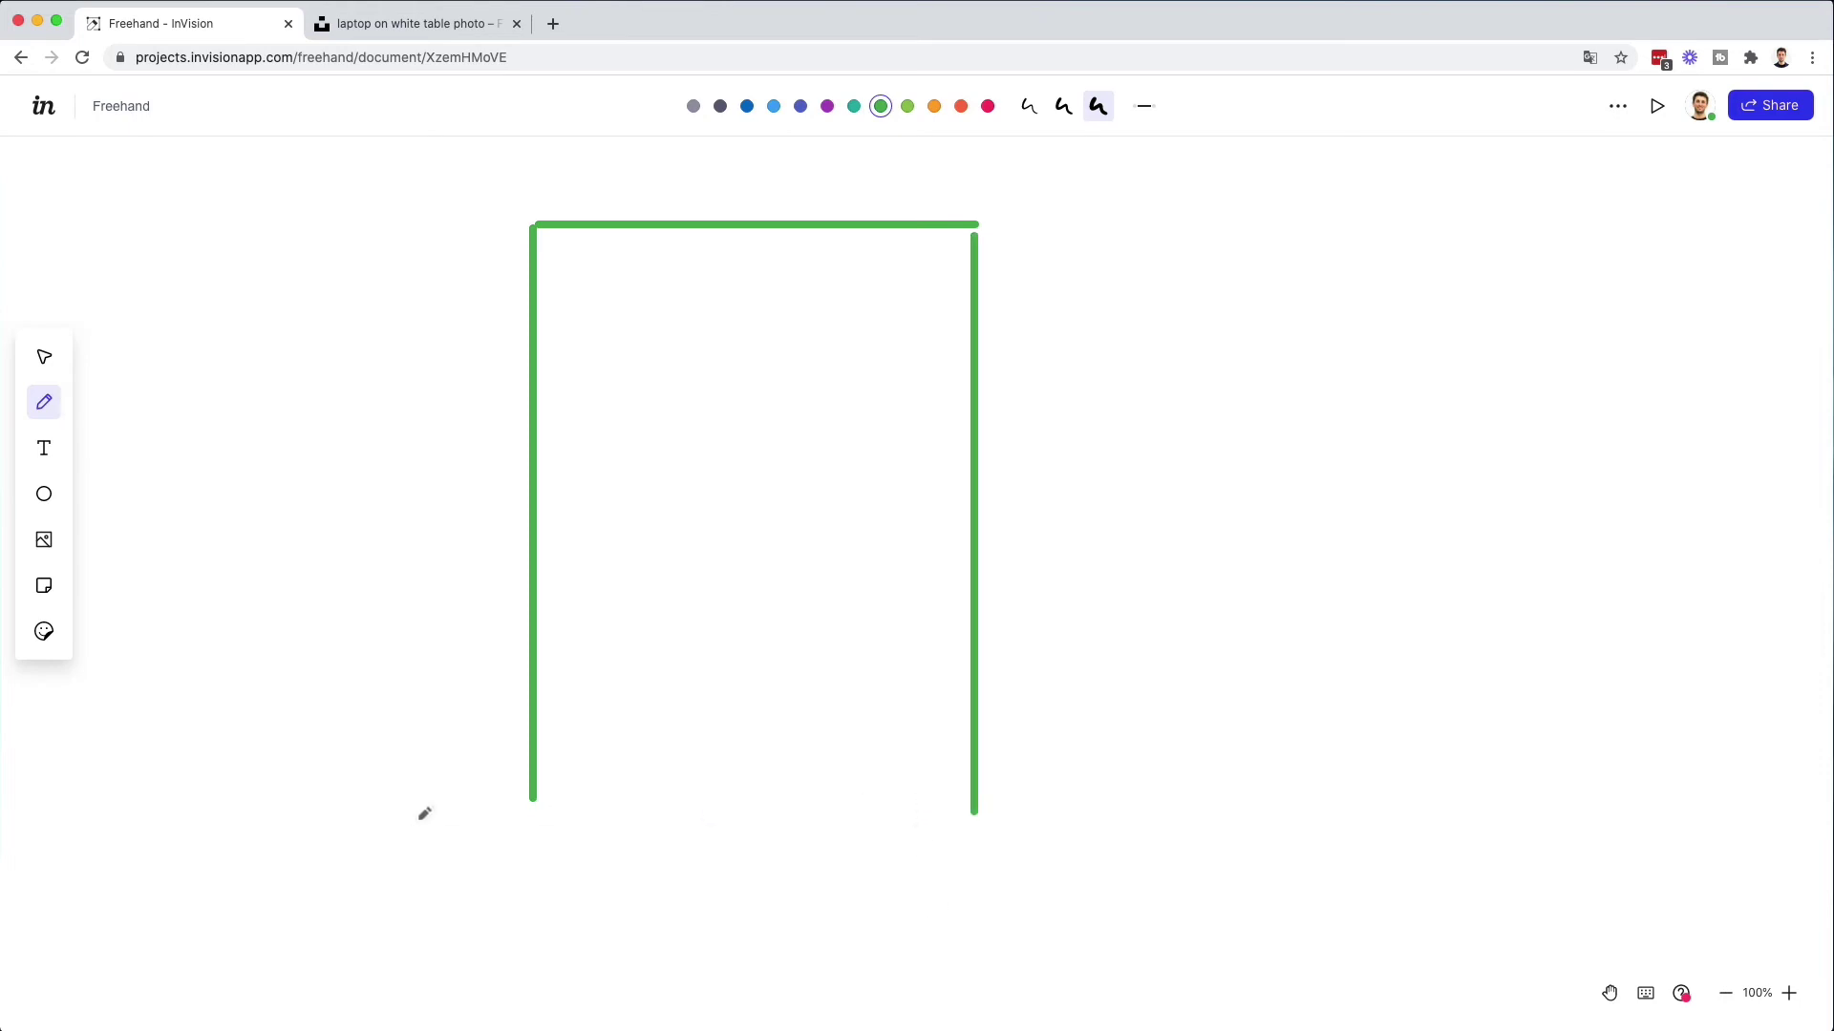
mouse_move(533, 805)
mouse_down()
mouse_move(1086, 817)
mouse_move(974, 814)
mouse_up()
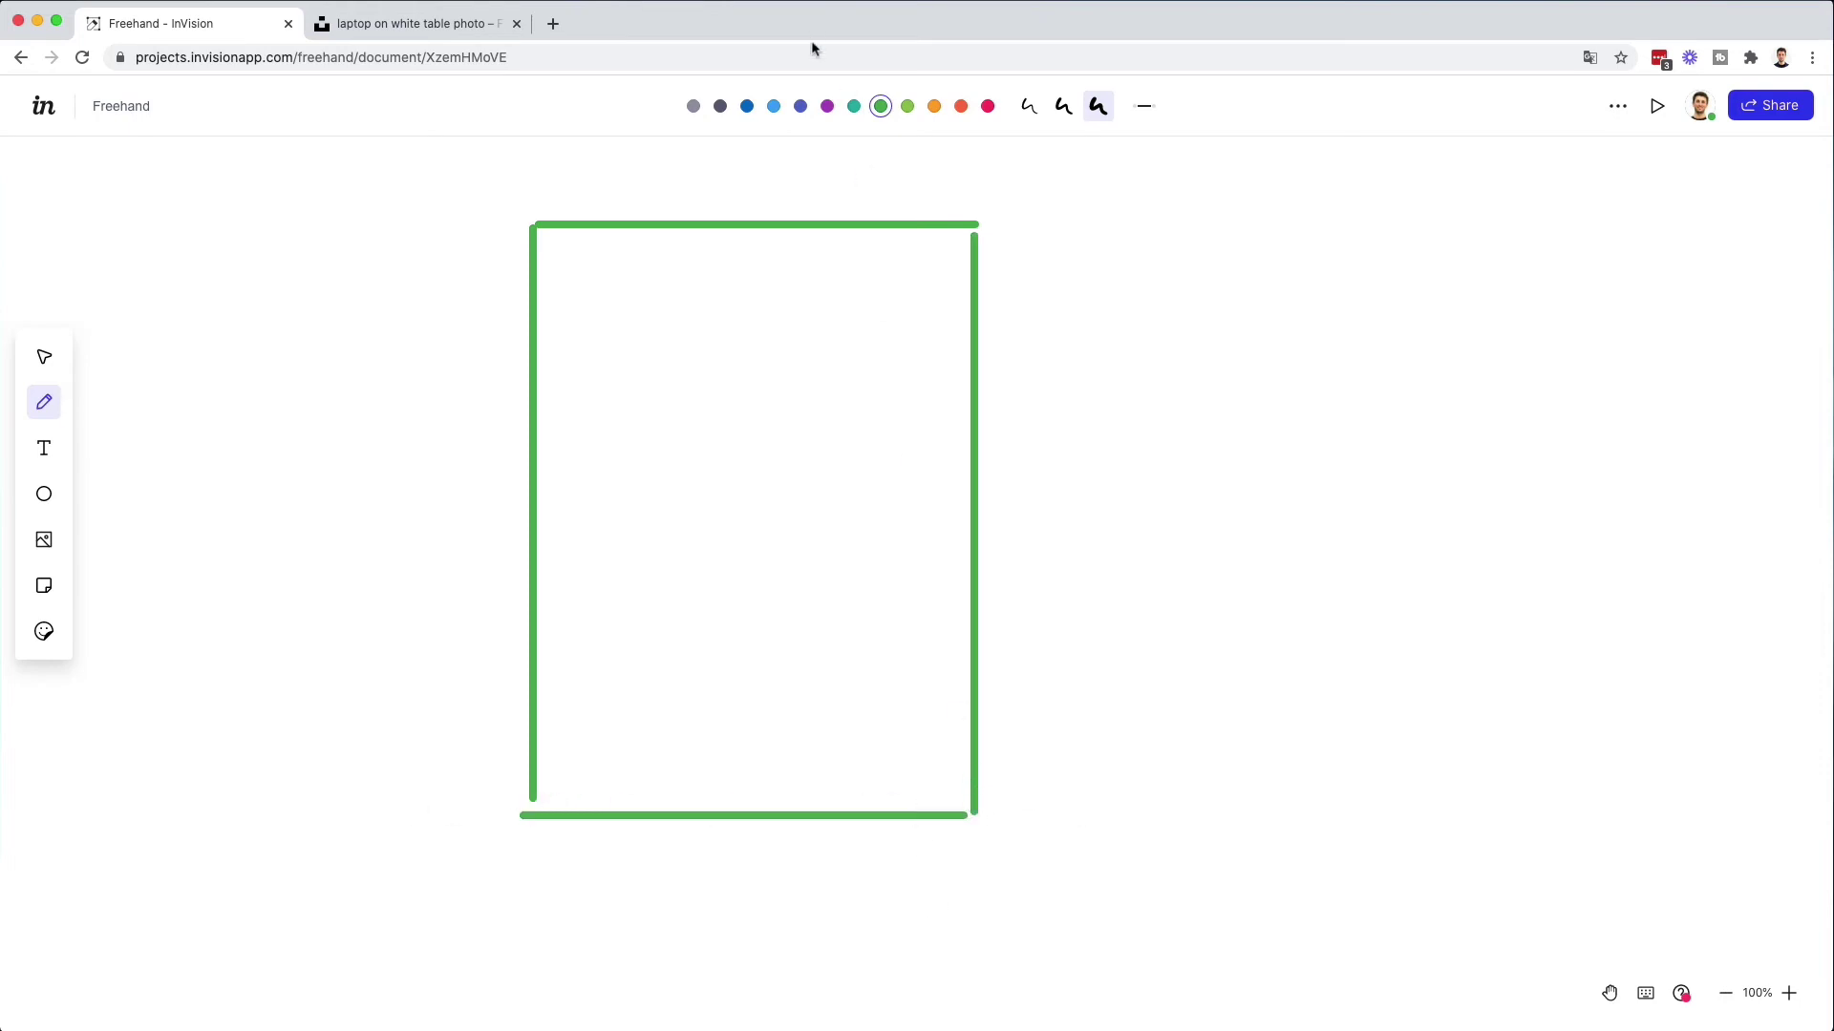
- In dark blue, draw a small box inside the frame crossed by a diagonal line
click(751, 107)
mouse_move(602, 282)
mouse_down()
mouse_move(608, 445)
mouse_move(608, 276)
mouse_move(724, 283)
mouse_move(713, 511)
mouse_move(697, 438)
mouse_move(725, 439)
mouse_move(666, 443)
mouse_move(789, 462)
mouse_up()
scroll(670, 439, up, 2)
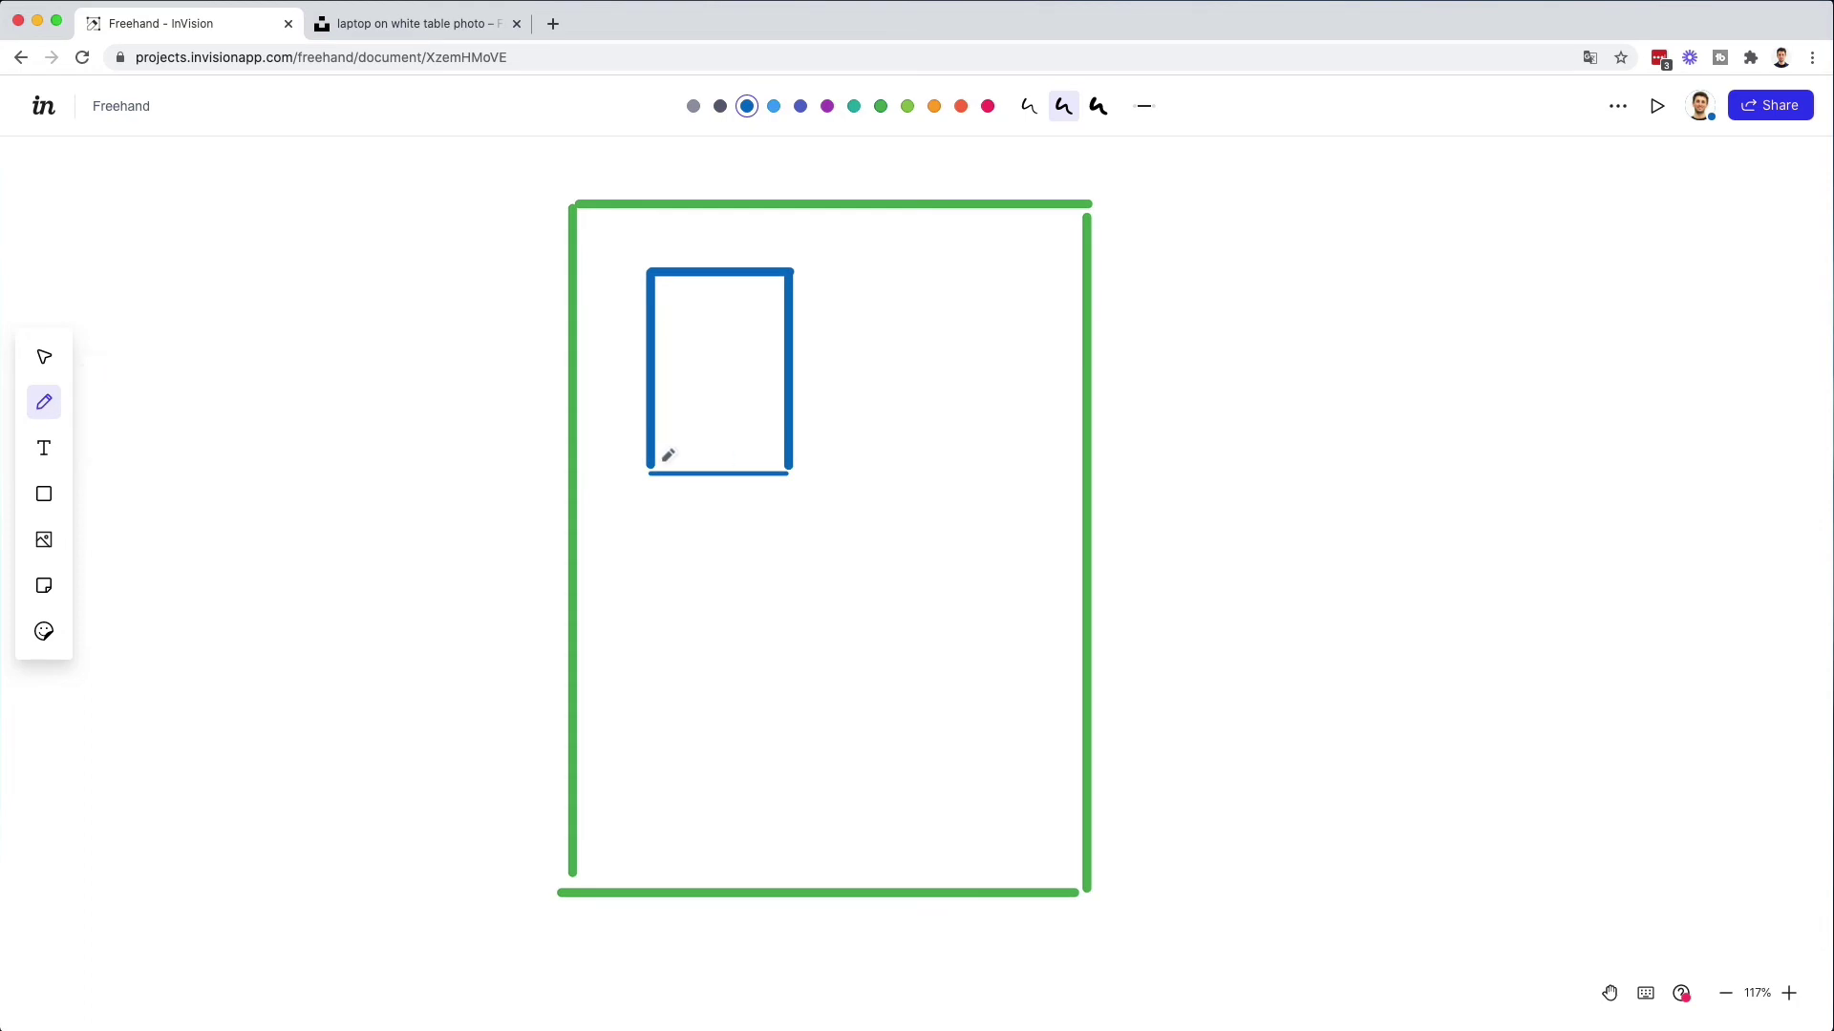
drag(655, 466, 783, 277)
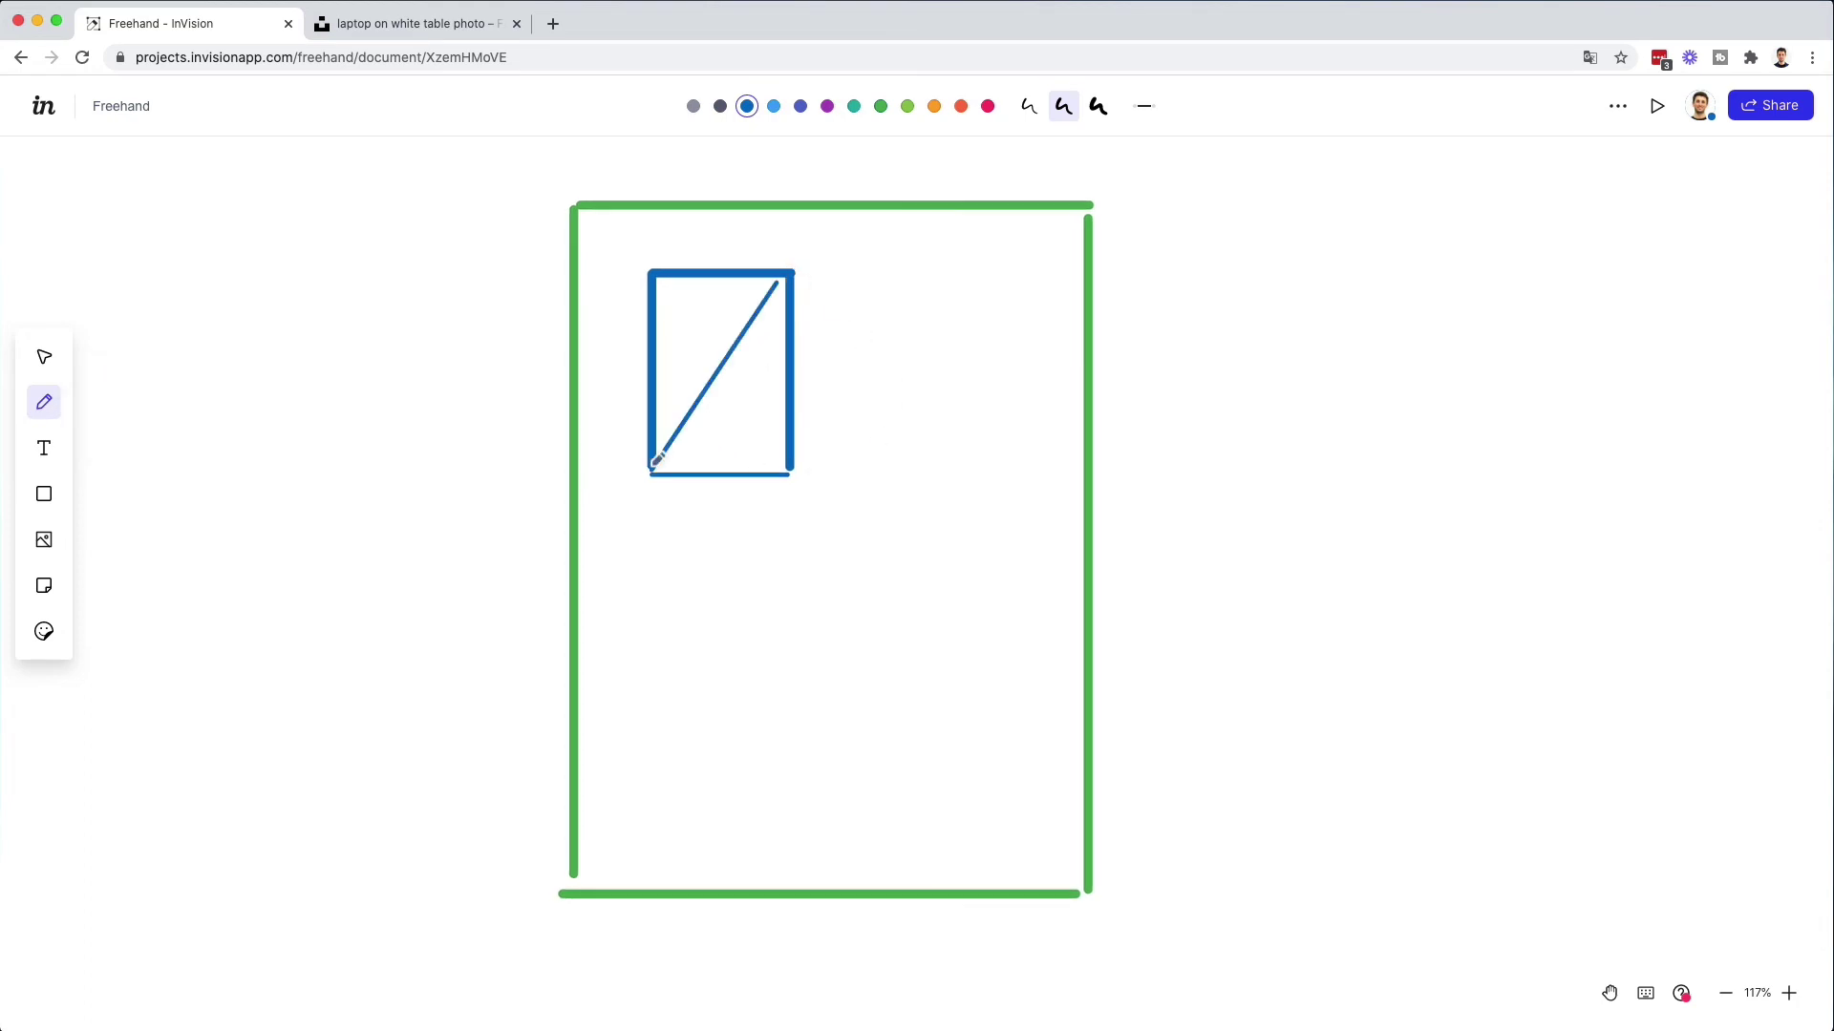
- Marquee-select all the drawn strokes, then clear the selection
click(57, 360)
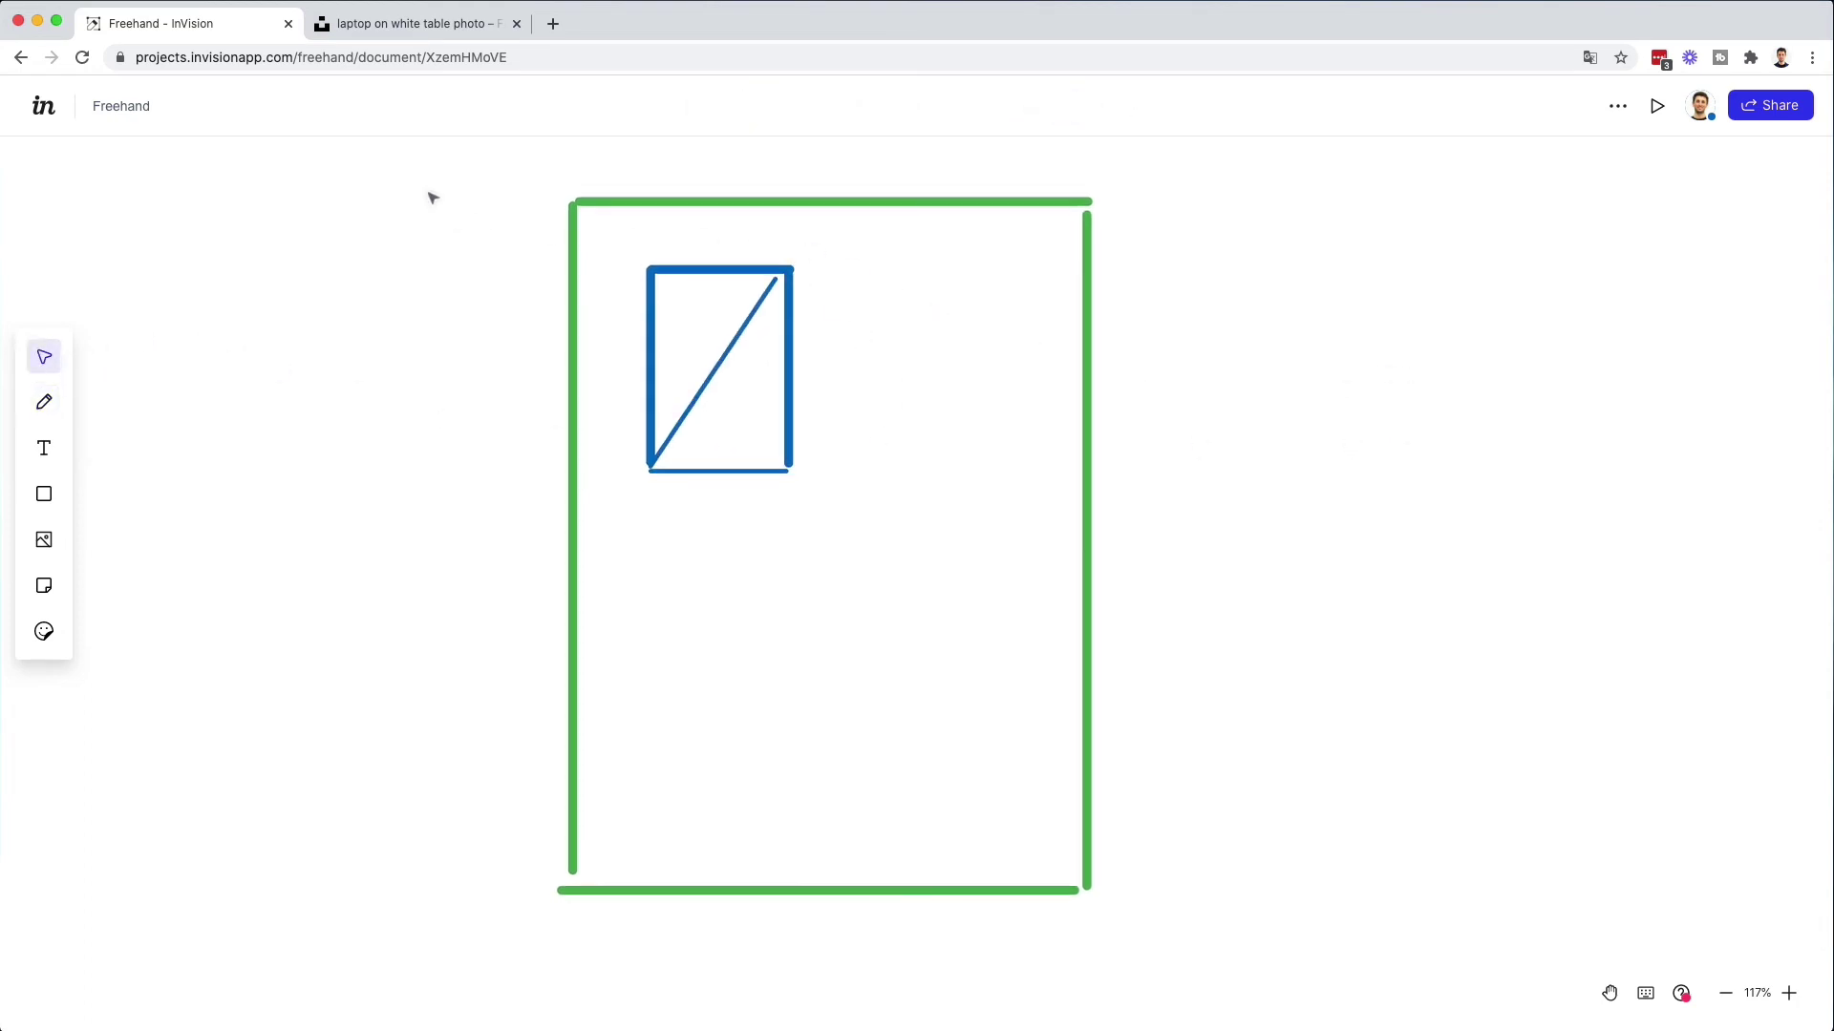
drag(433, 198, 1207, 892)
click(1297, 738)
scroll(1392, 250, right, 2)
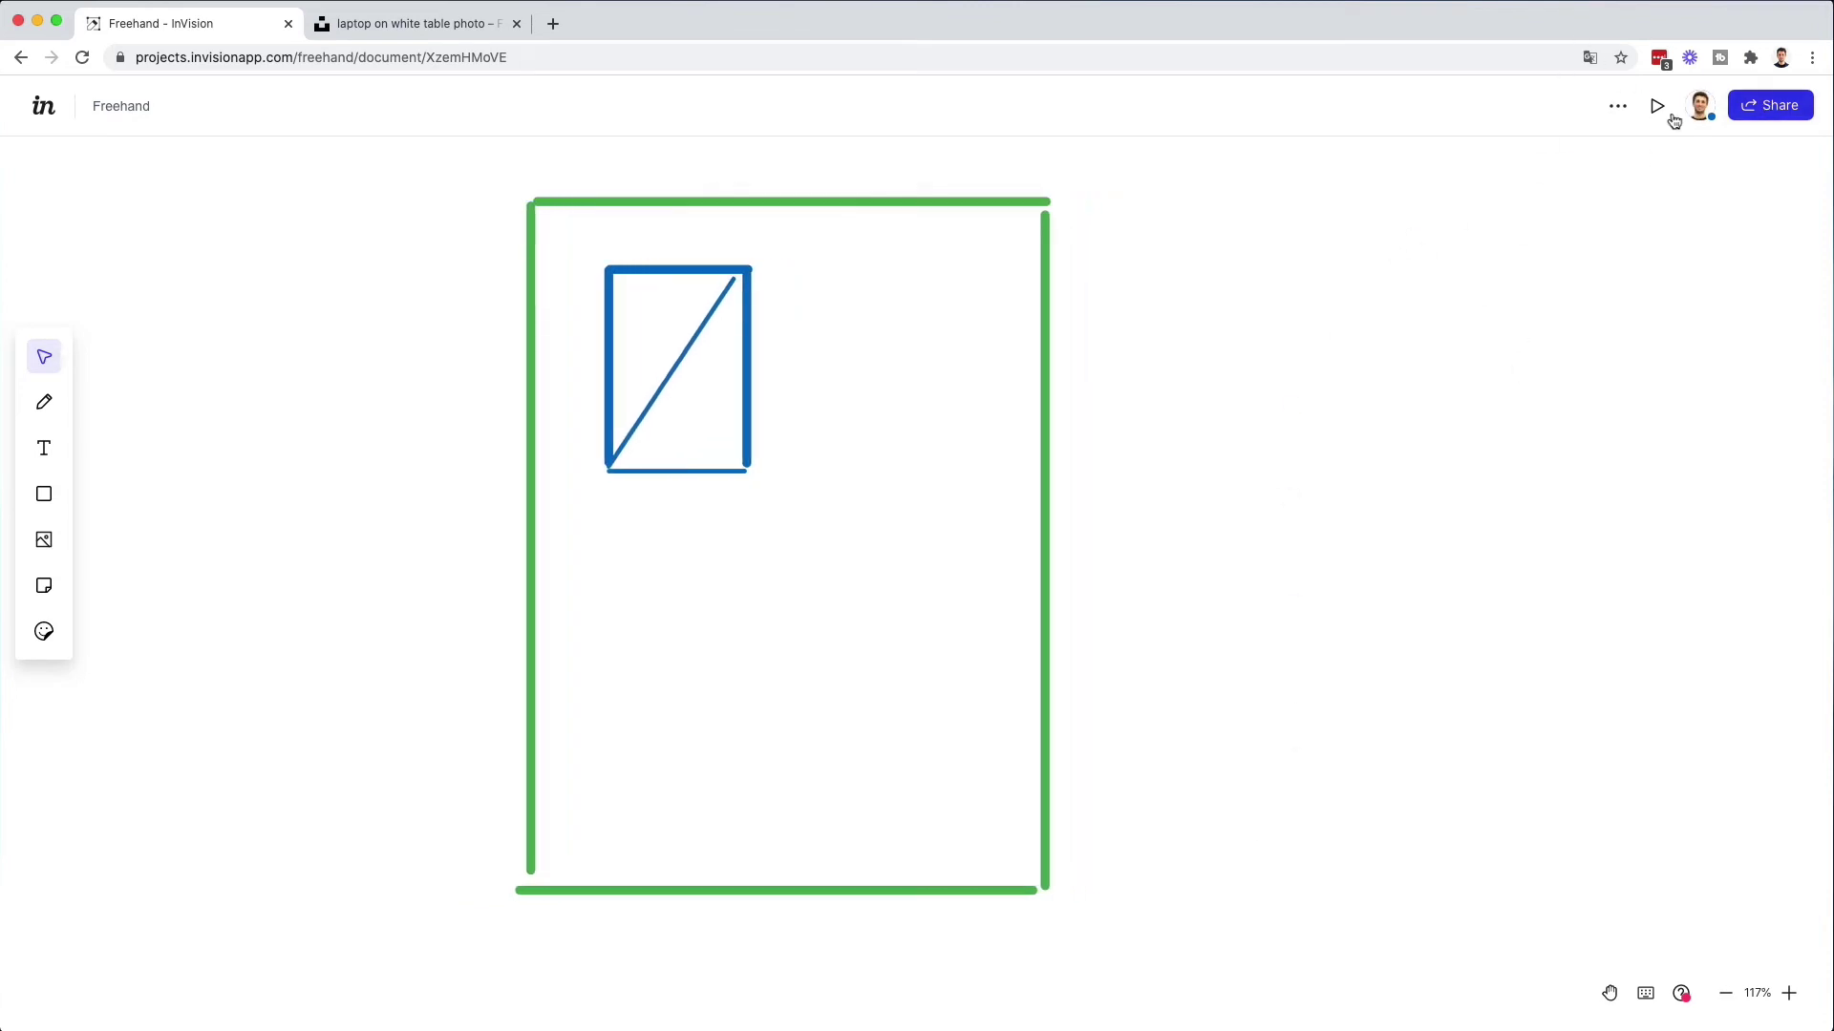
- Review the share link, keeping 'can edit' access, then show the ••• extra options
click(1775, 107)
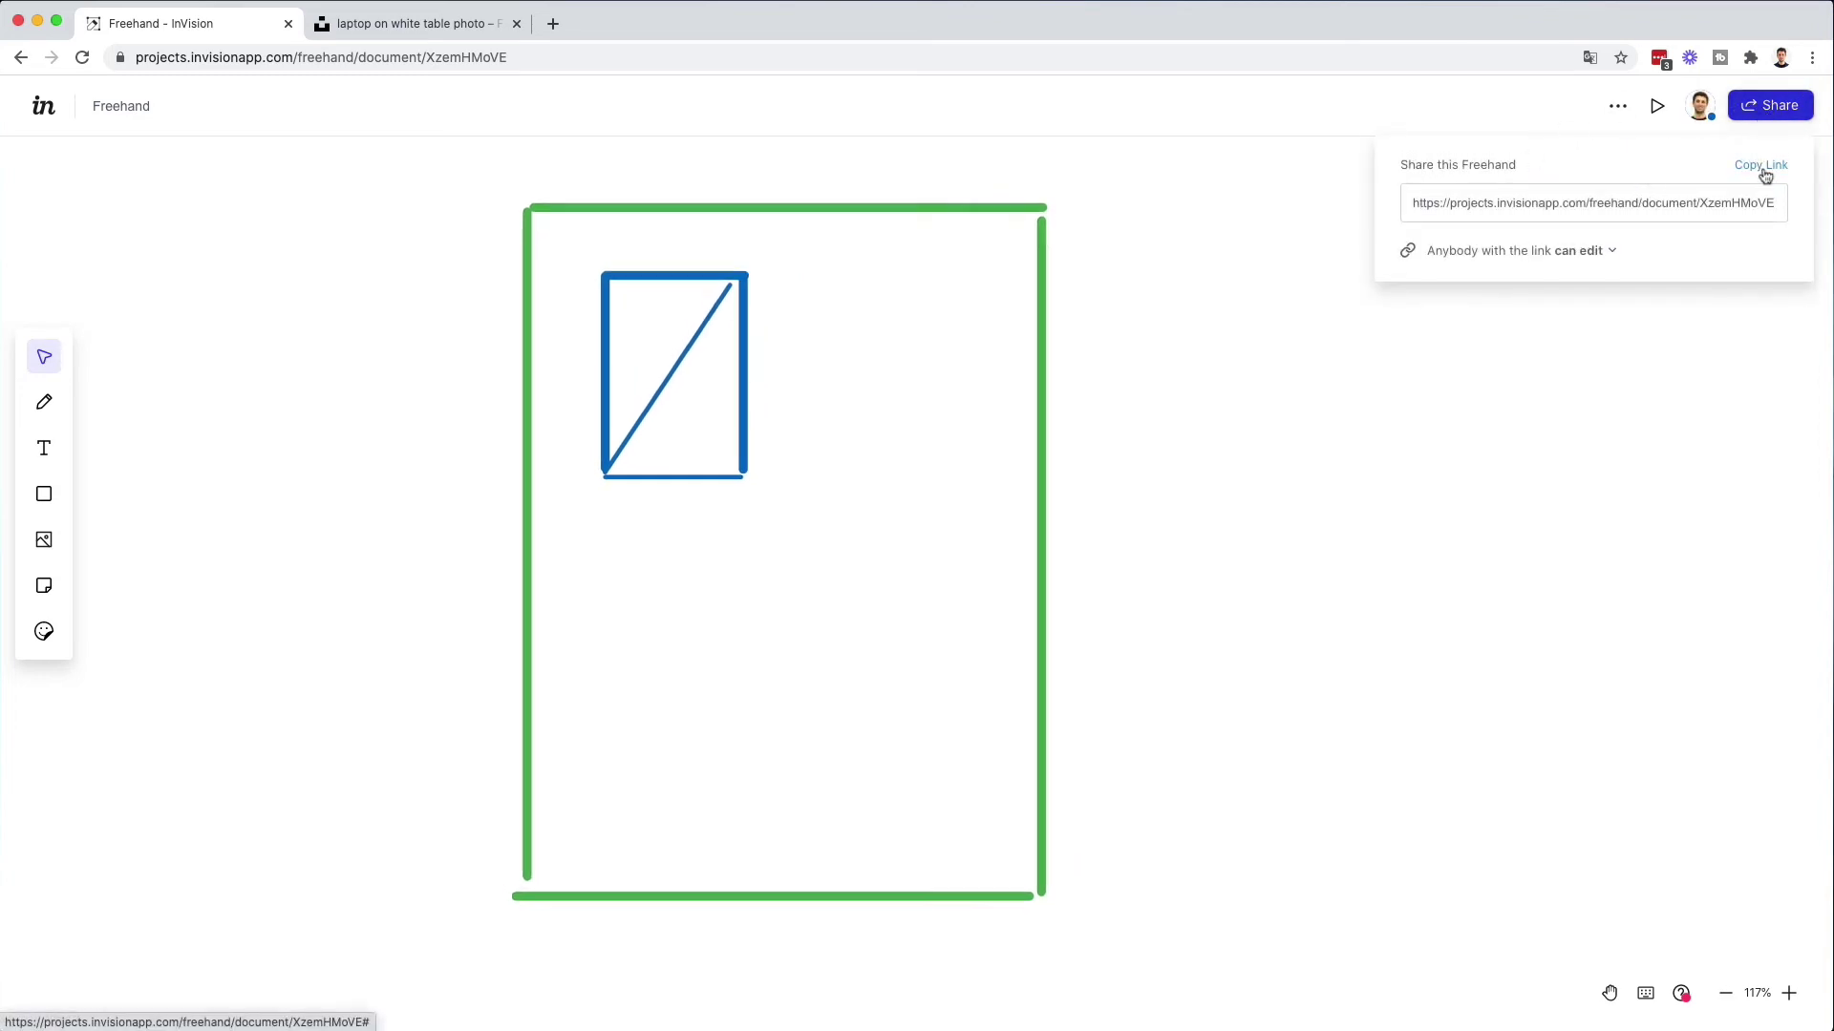
click(1614, 252)
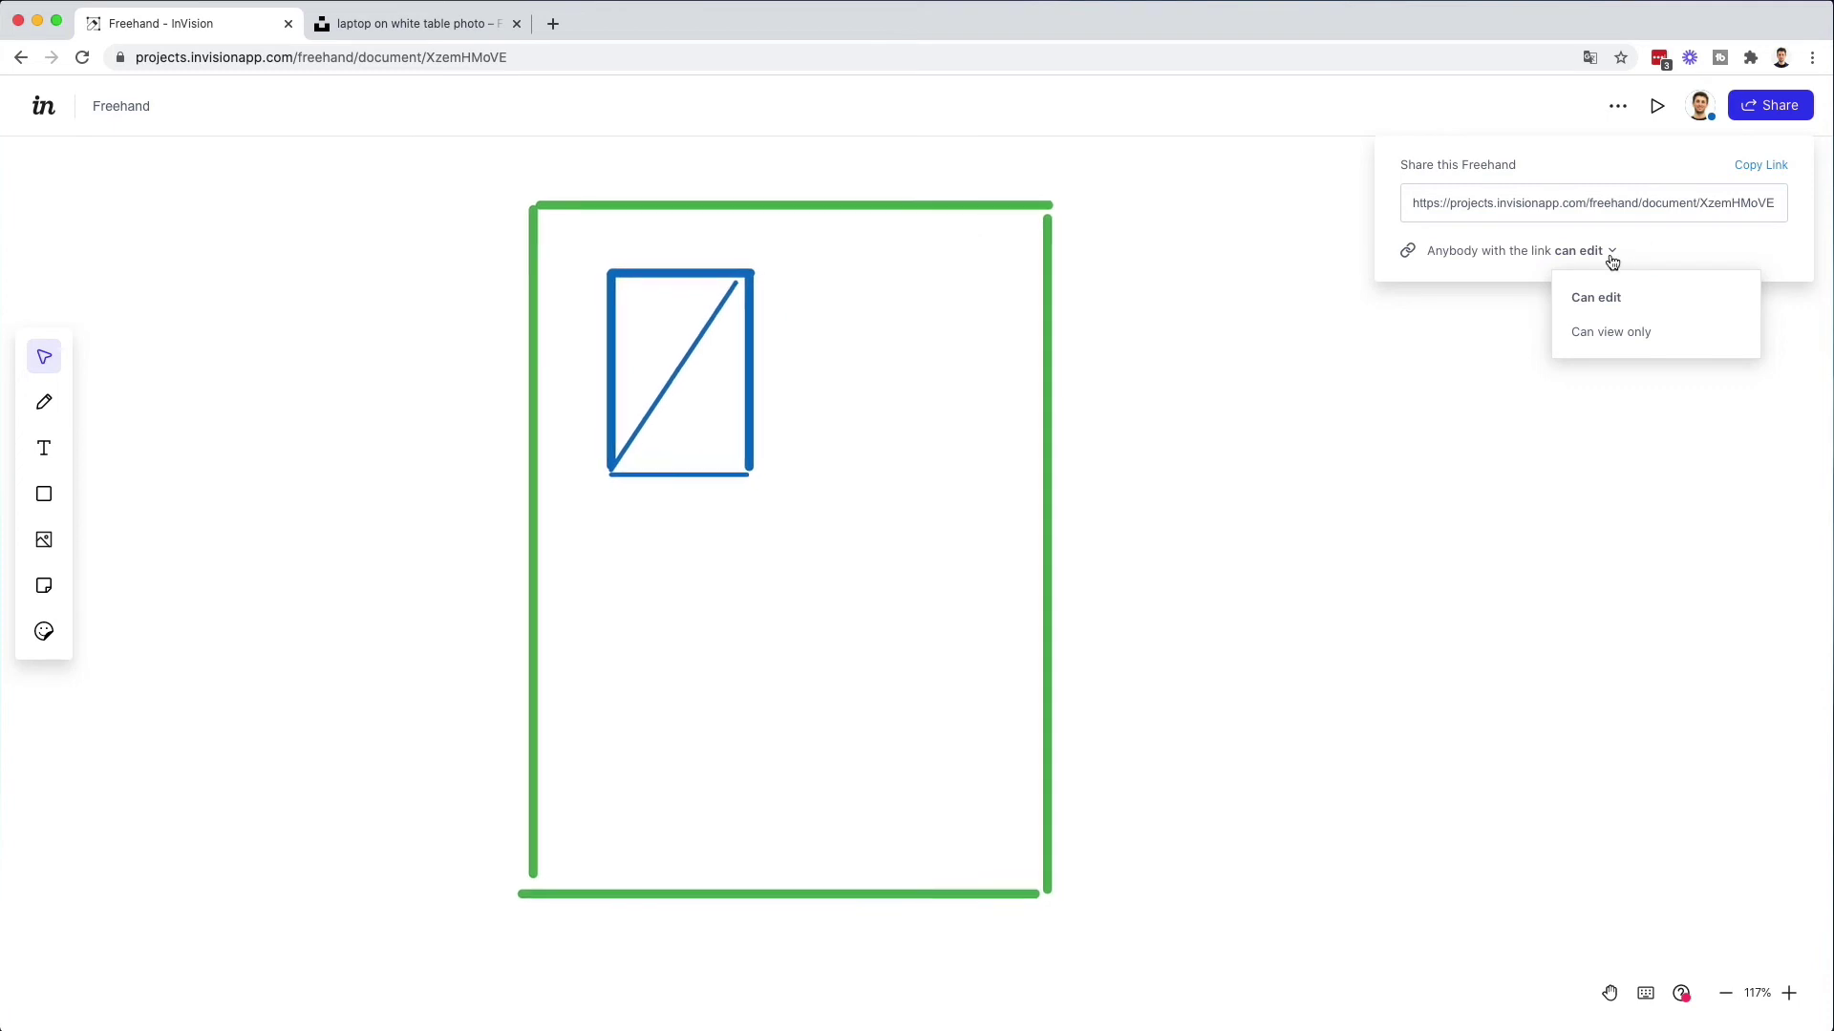
click(1647, 254)
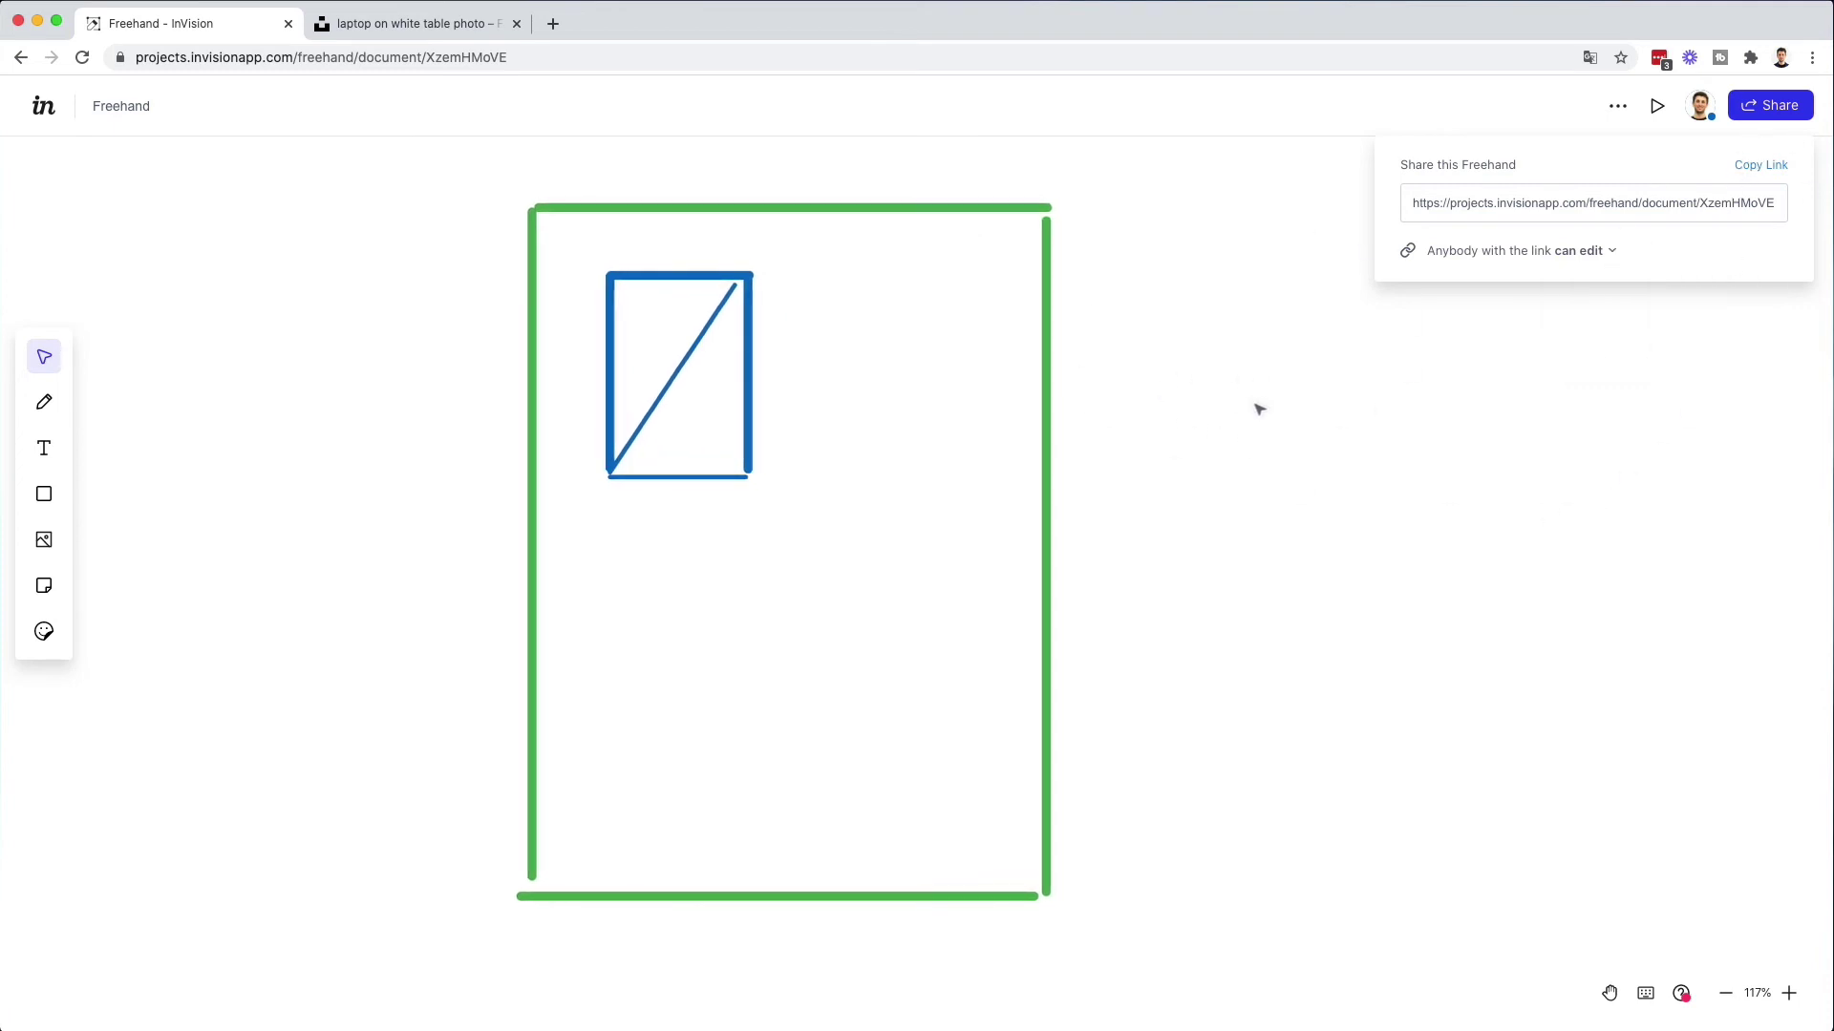
scroll(1256, 405, right, 2)
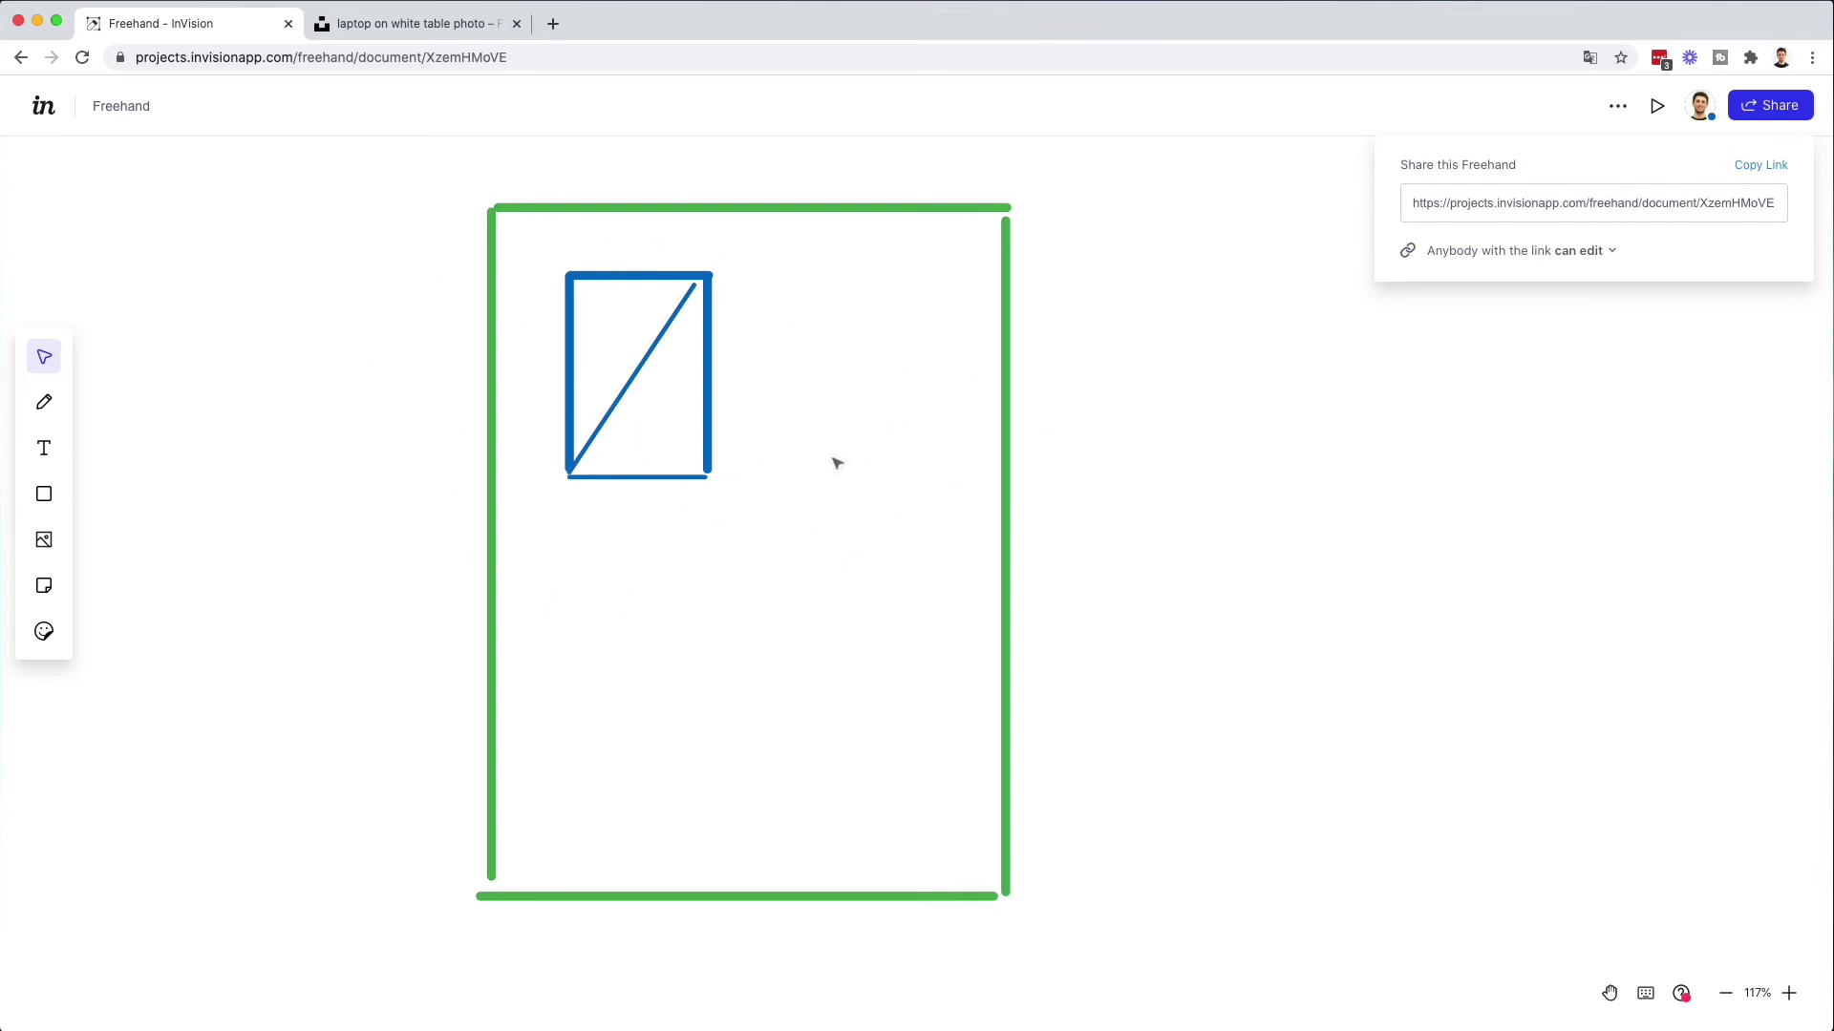
click(1616, 107)
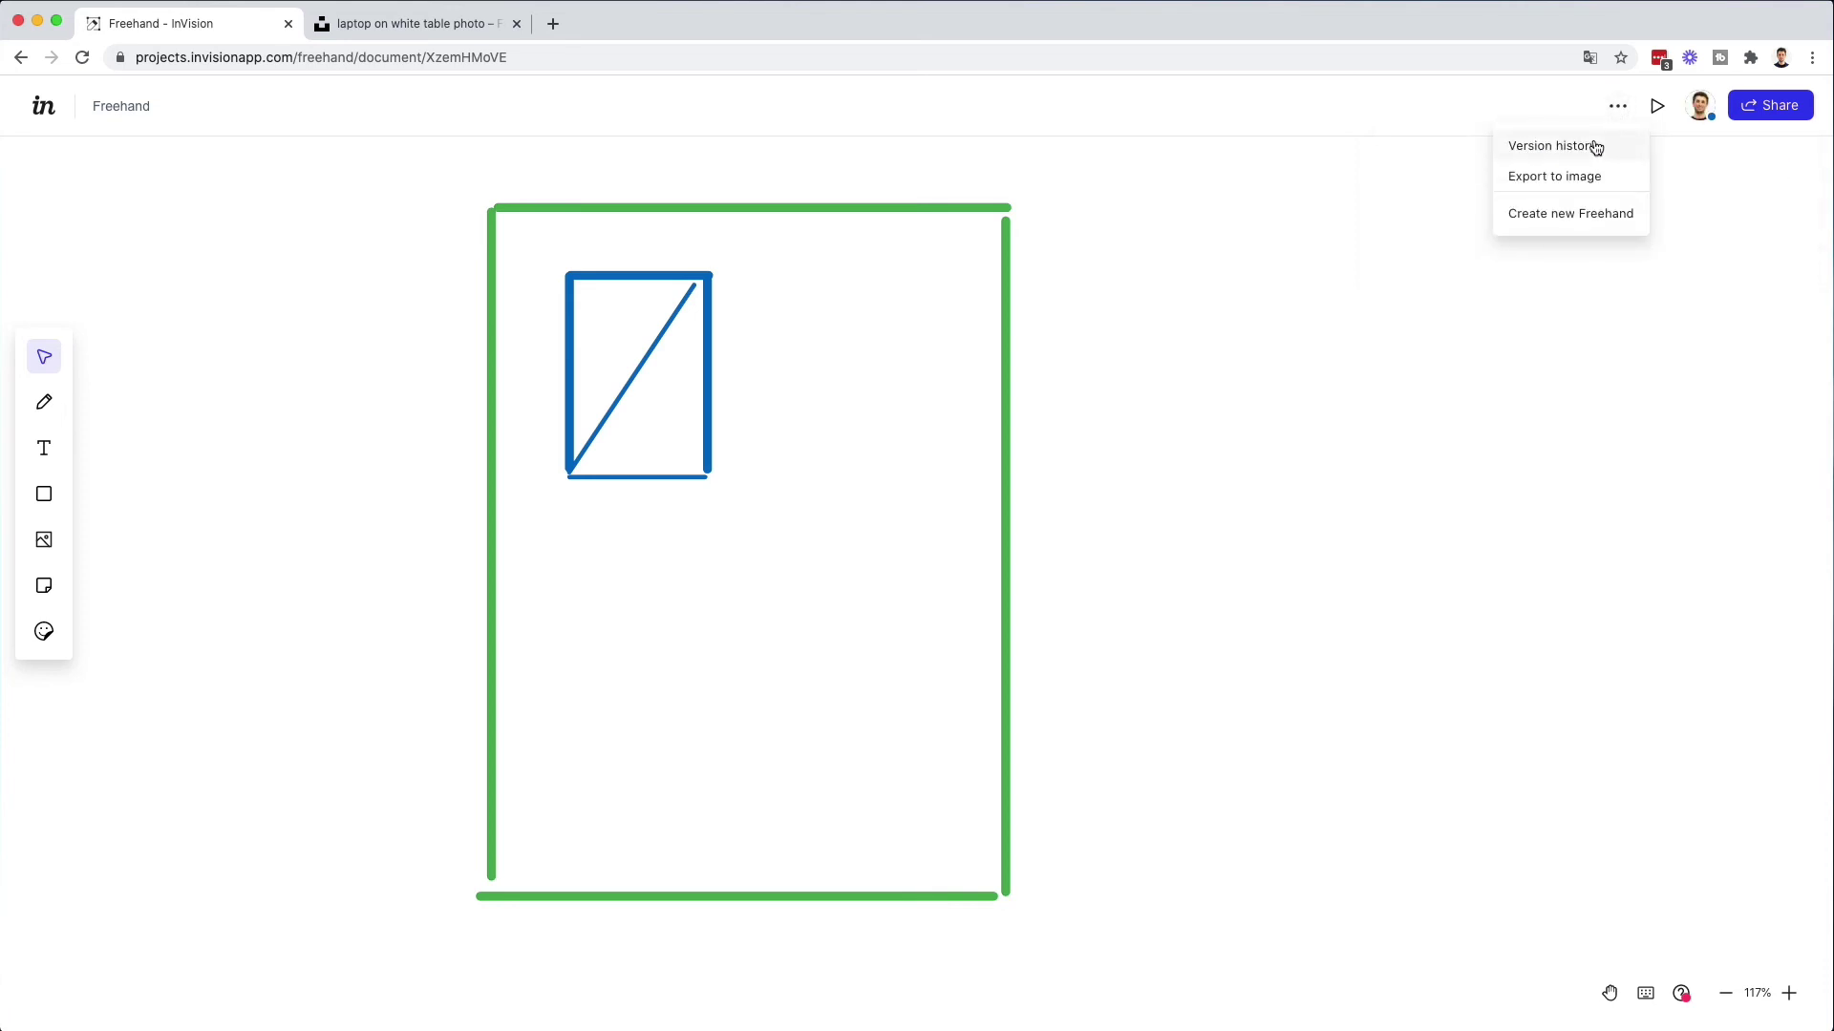
- In Version history, preview the 1:33 PM and 1:29 PM versions and revert to 1:29 PM
click(1596, 148)
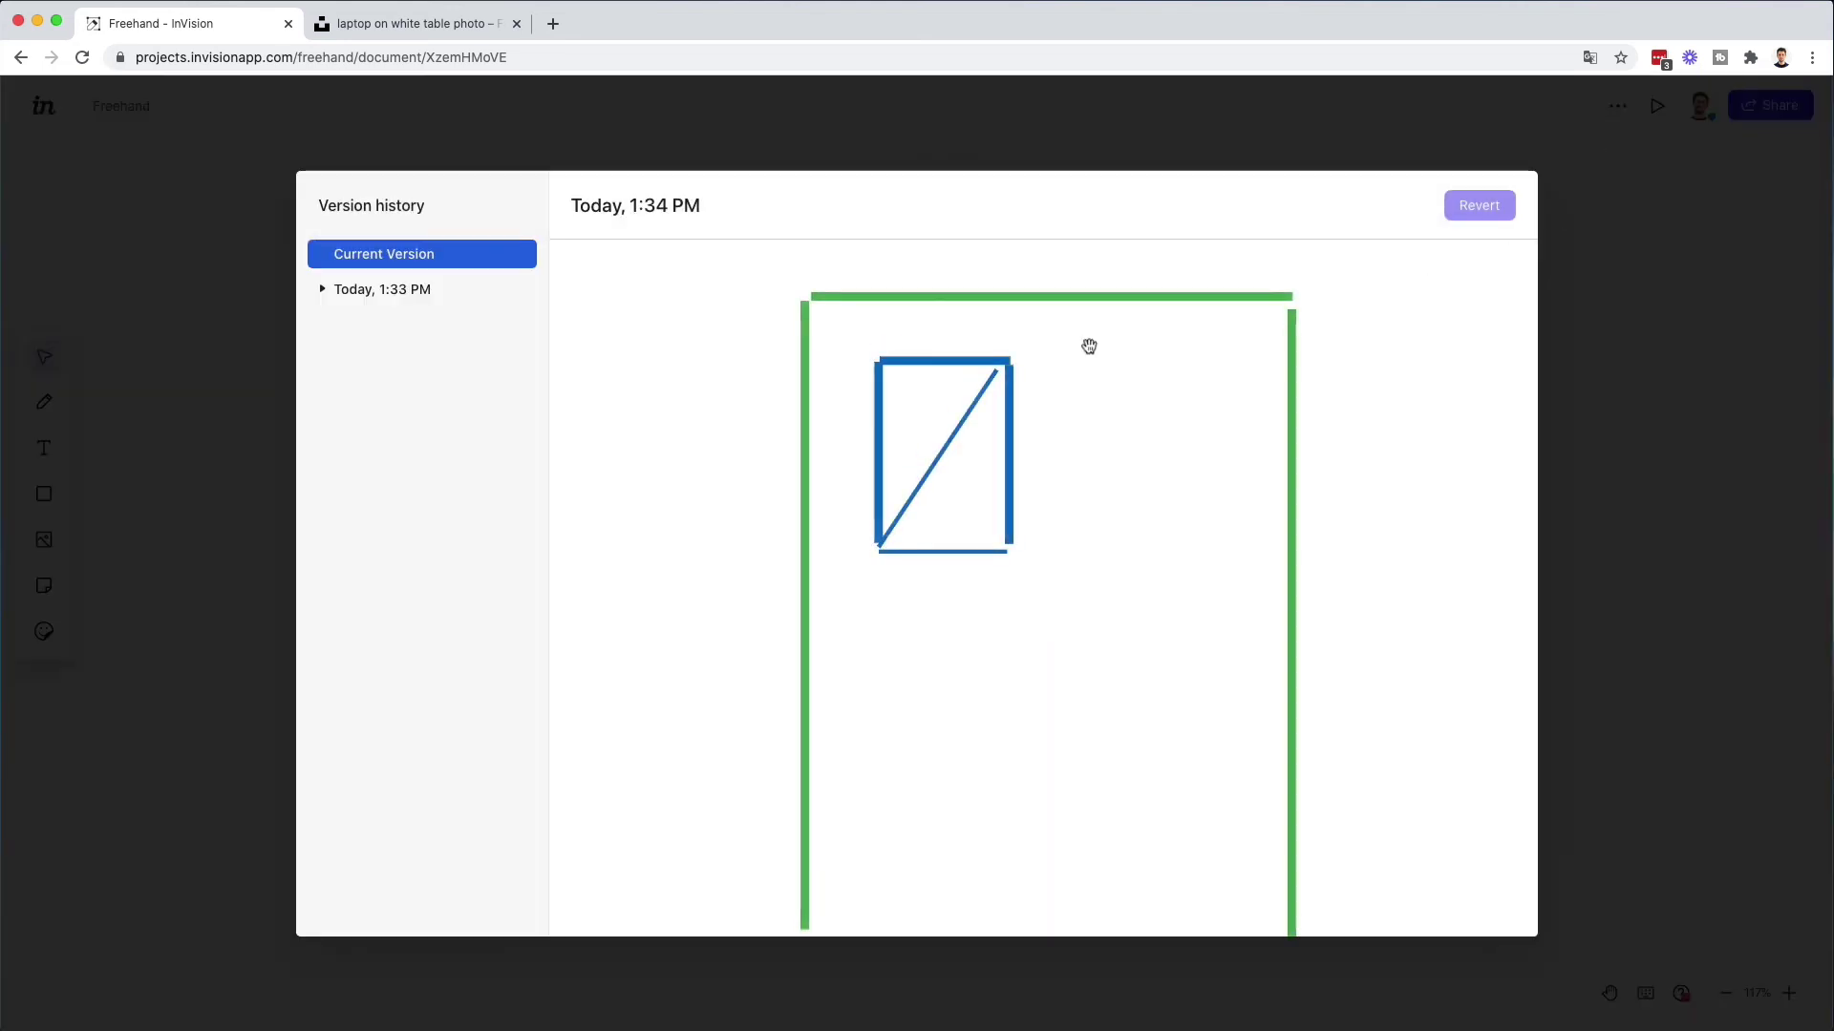
click(401, 291)
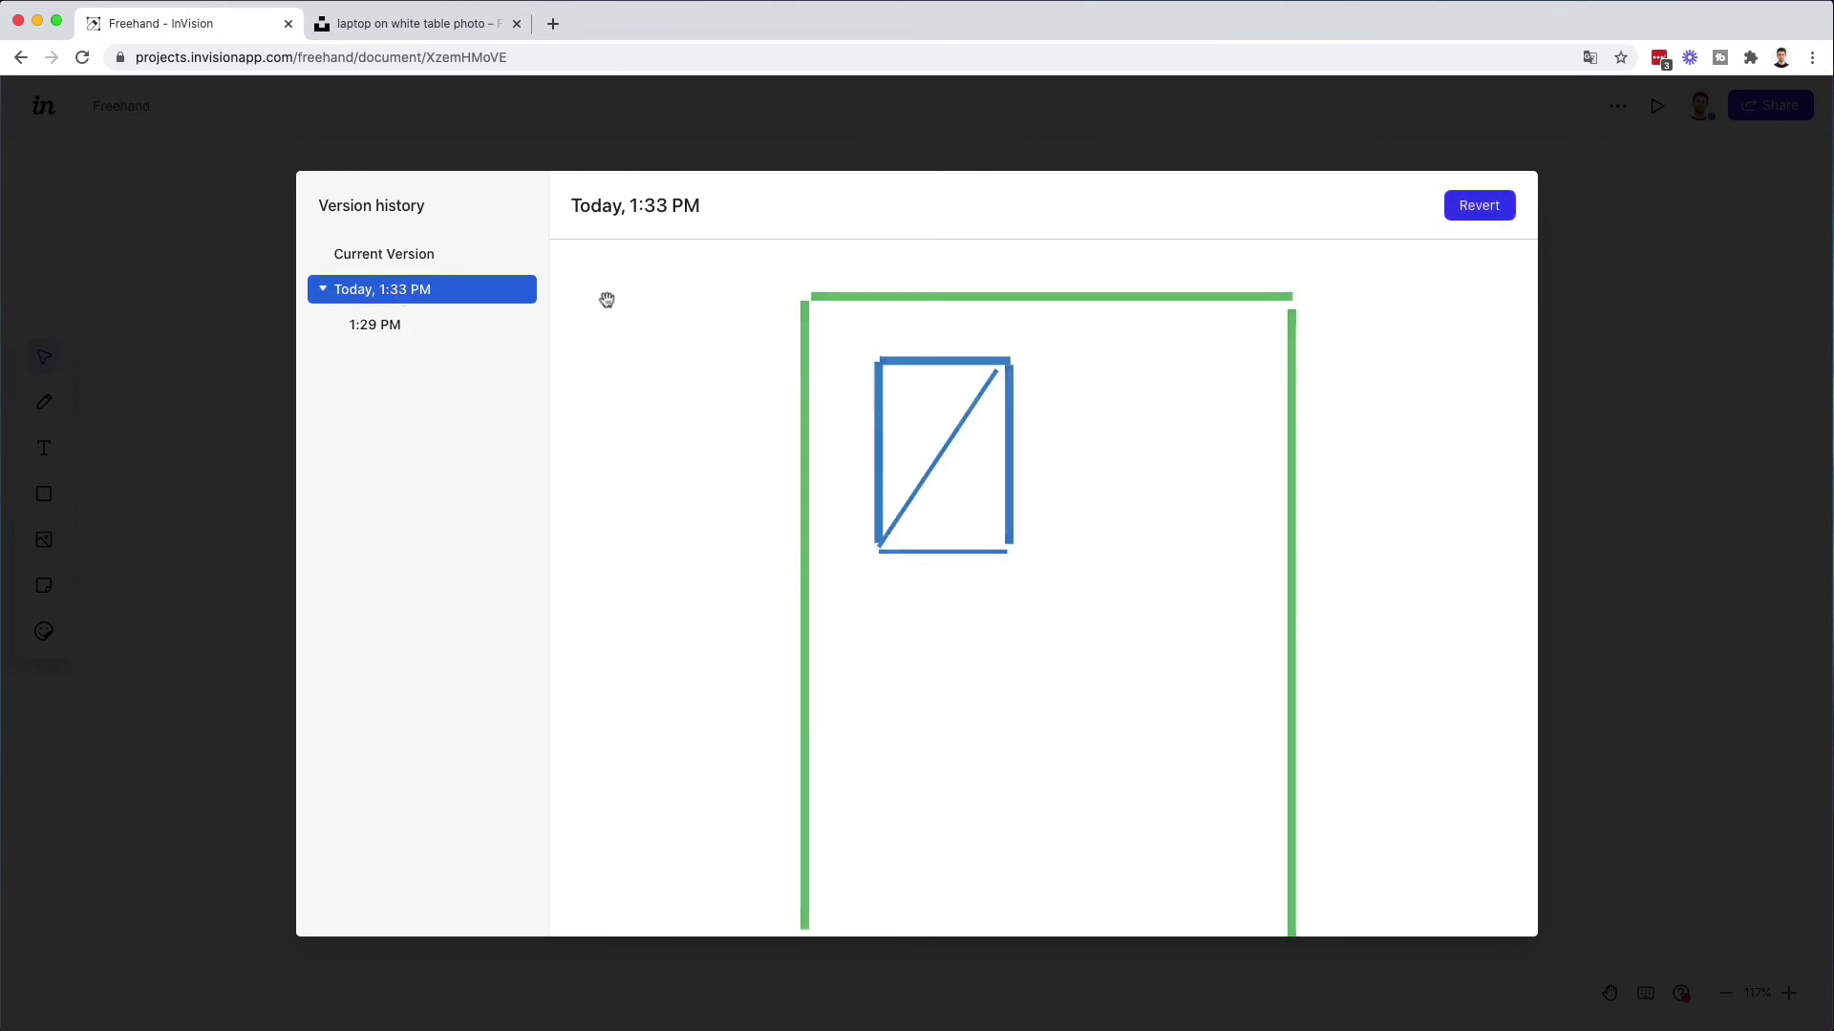
click(395, 326)
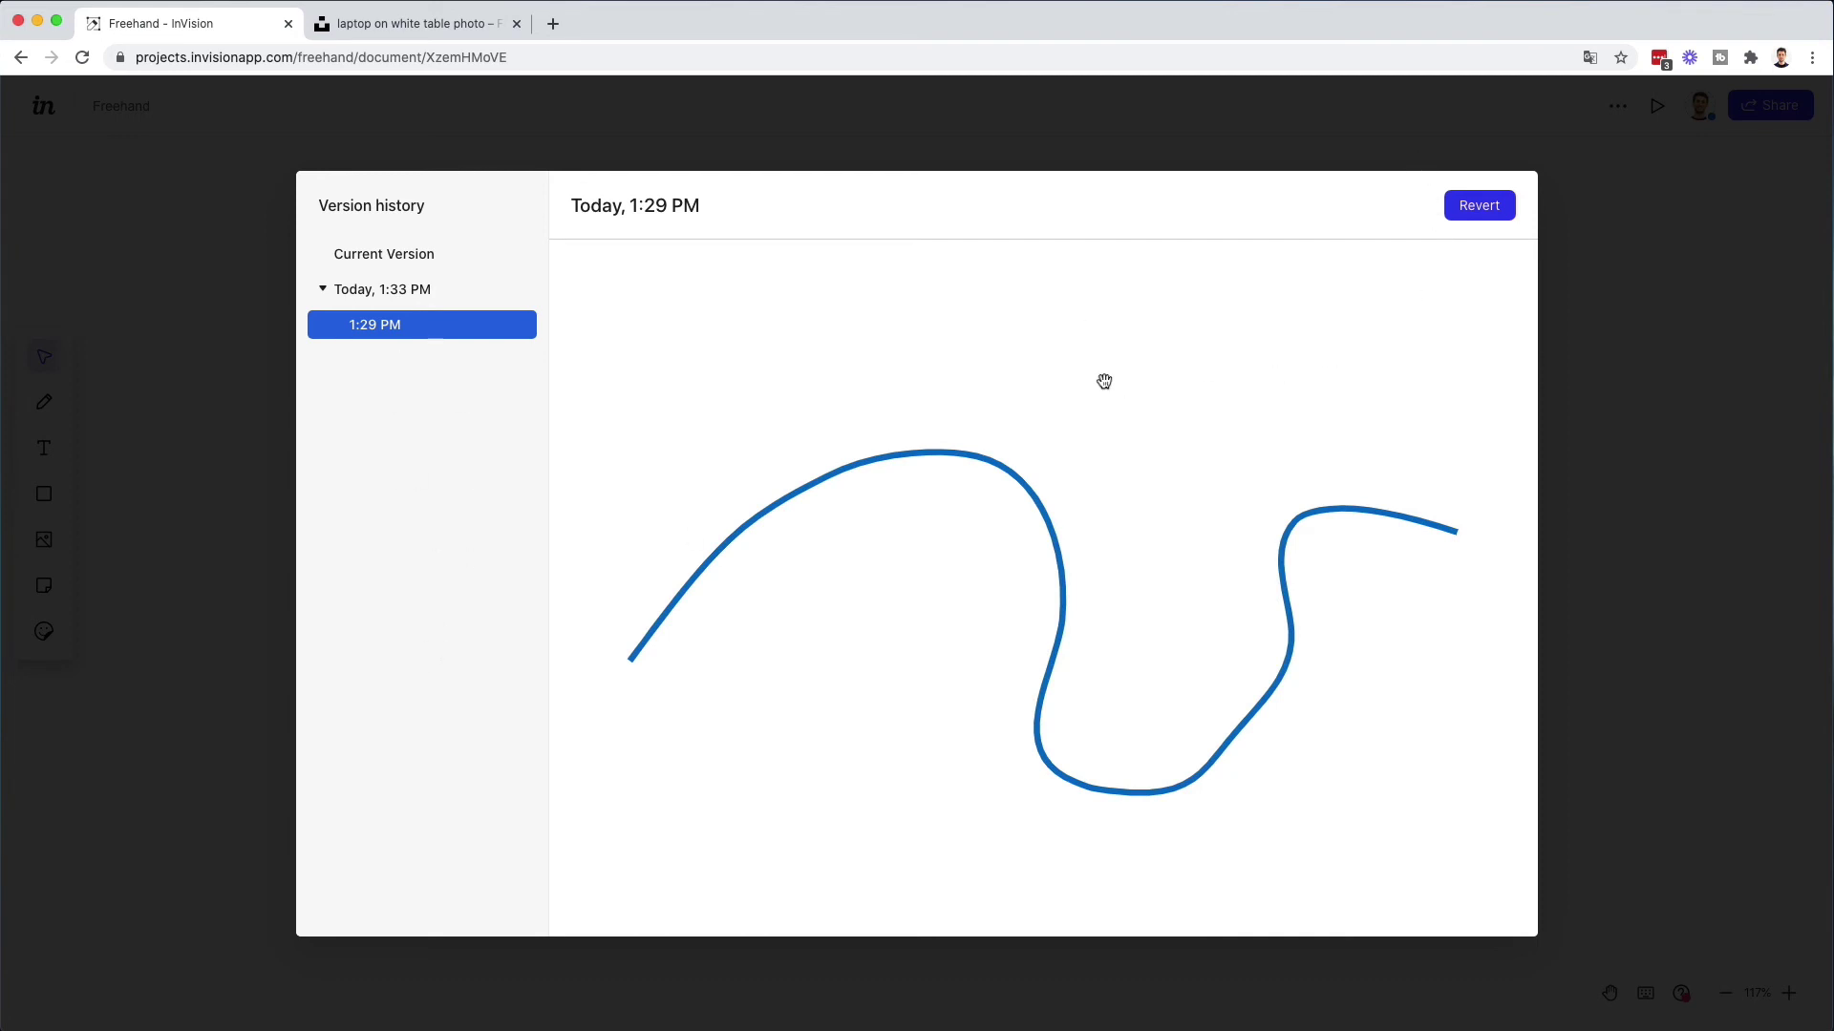
scroll(1108, 376, down, 2)
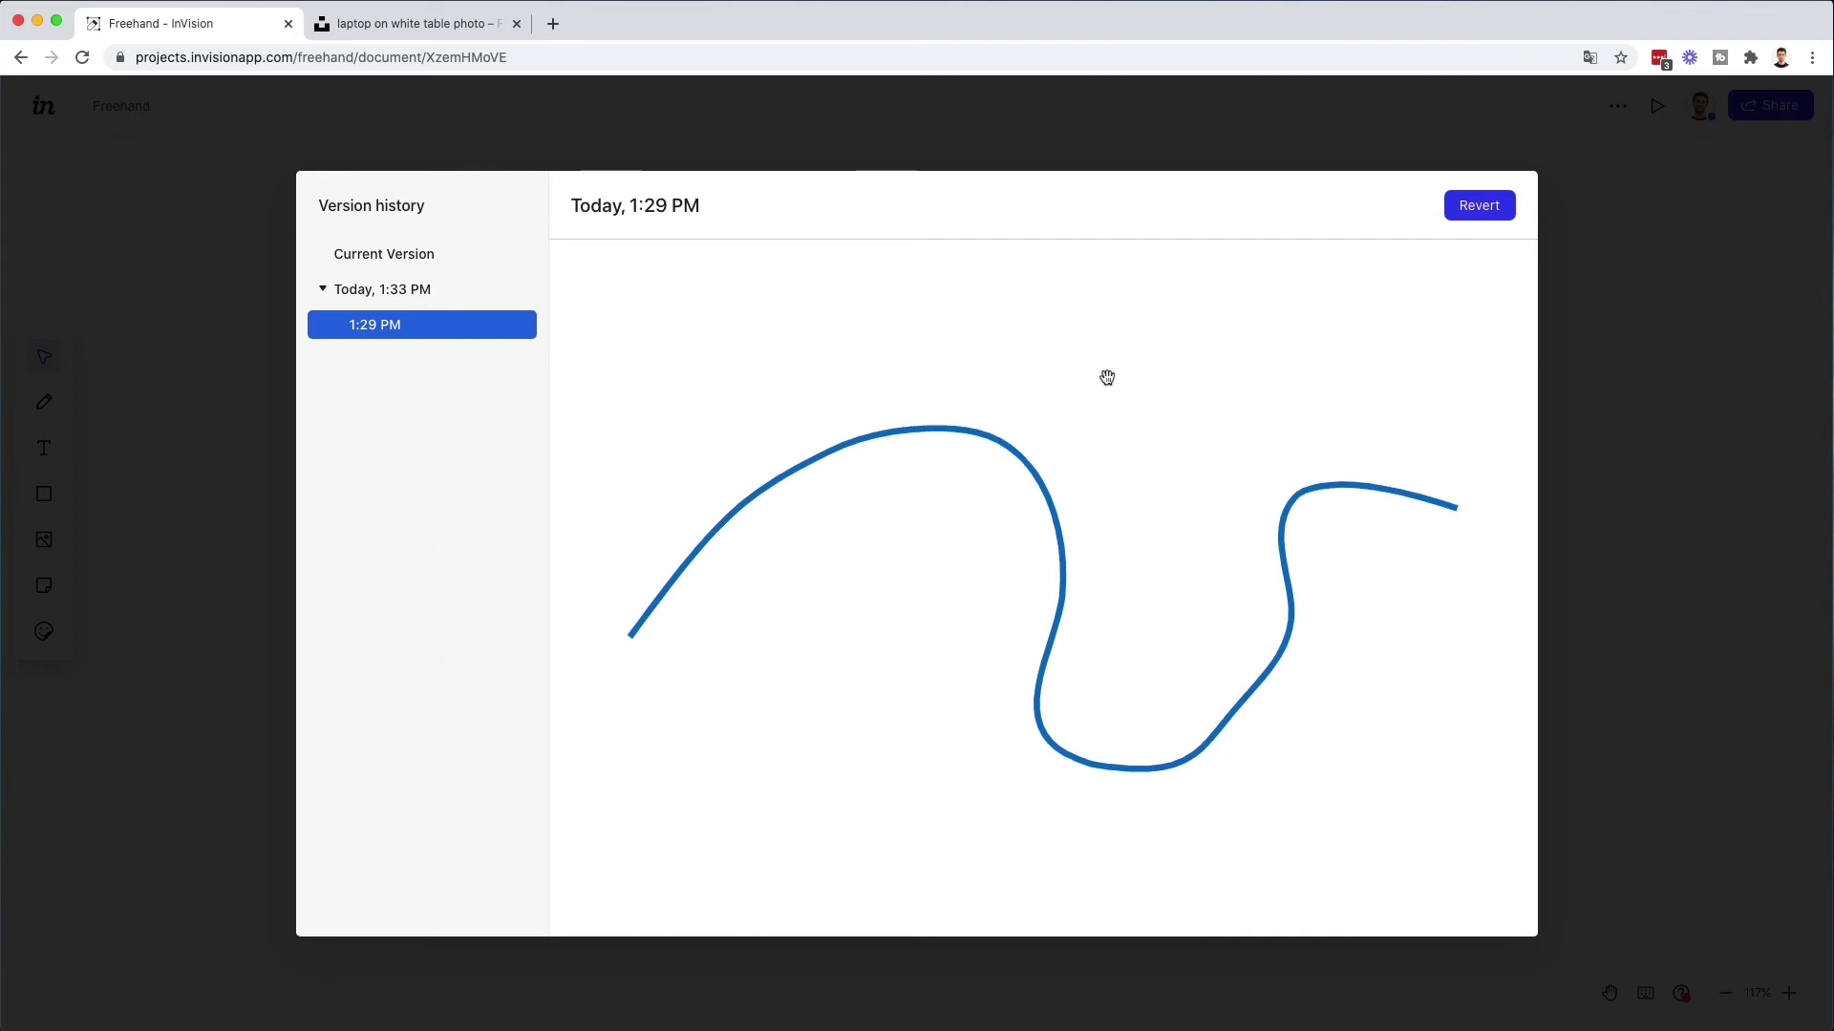
click(1488, 207)
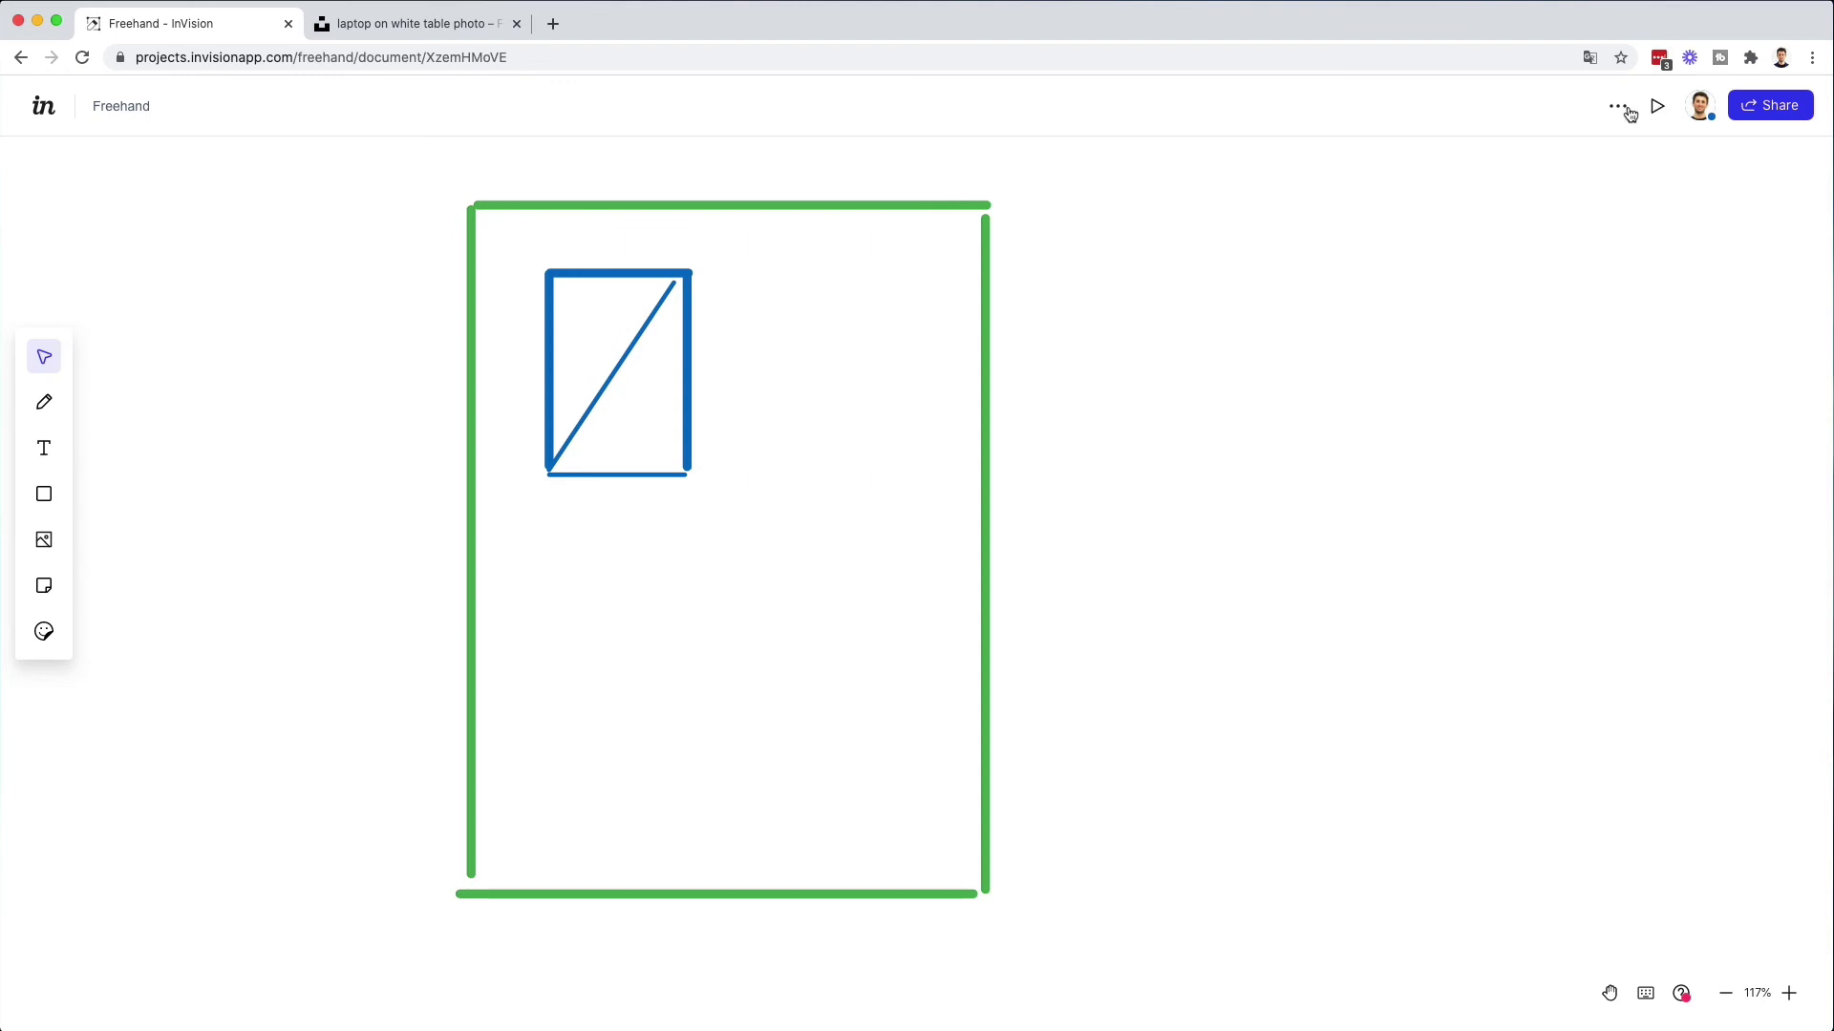
- Export the board as Freehand (1).png and view it enlarged in Preview
click(1617, 106)
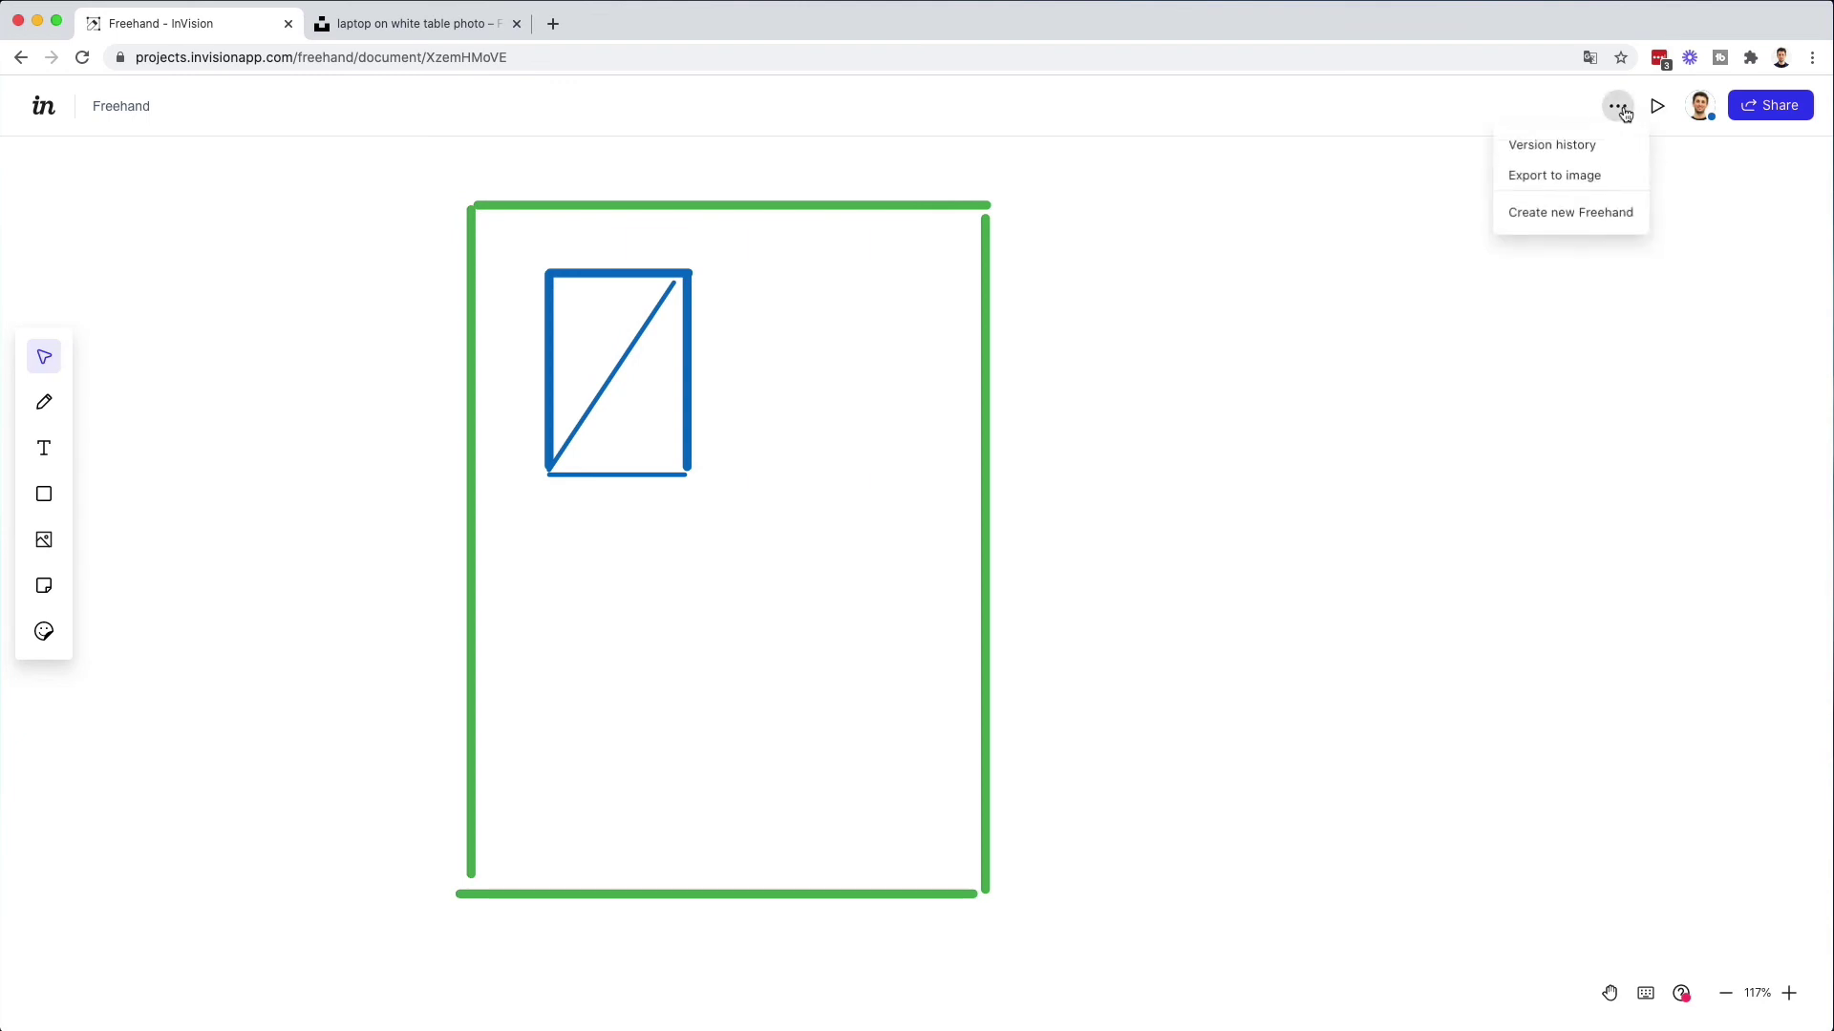
click(1579, 177)
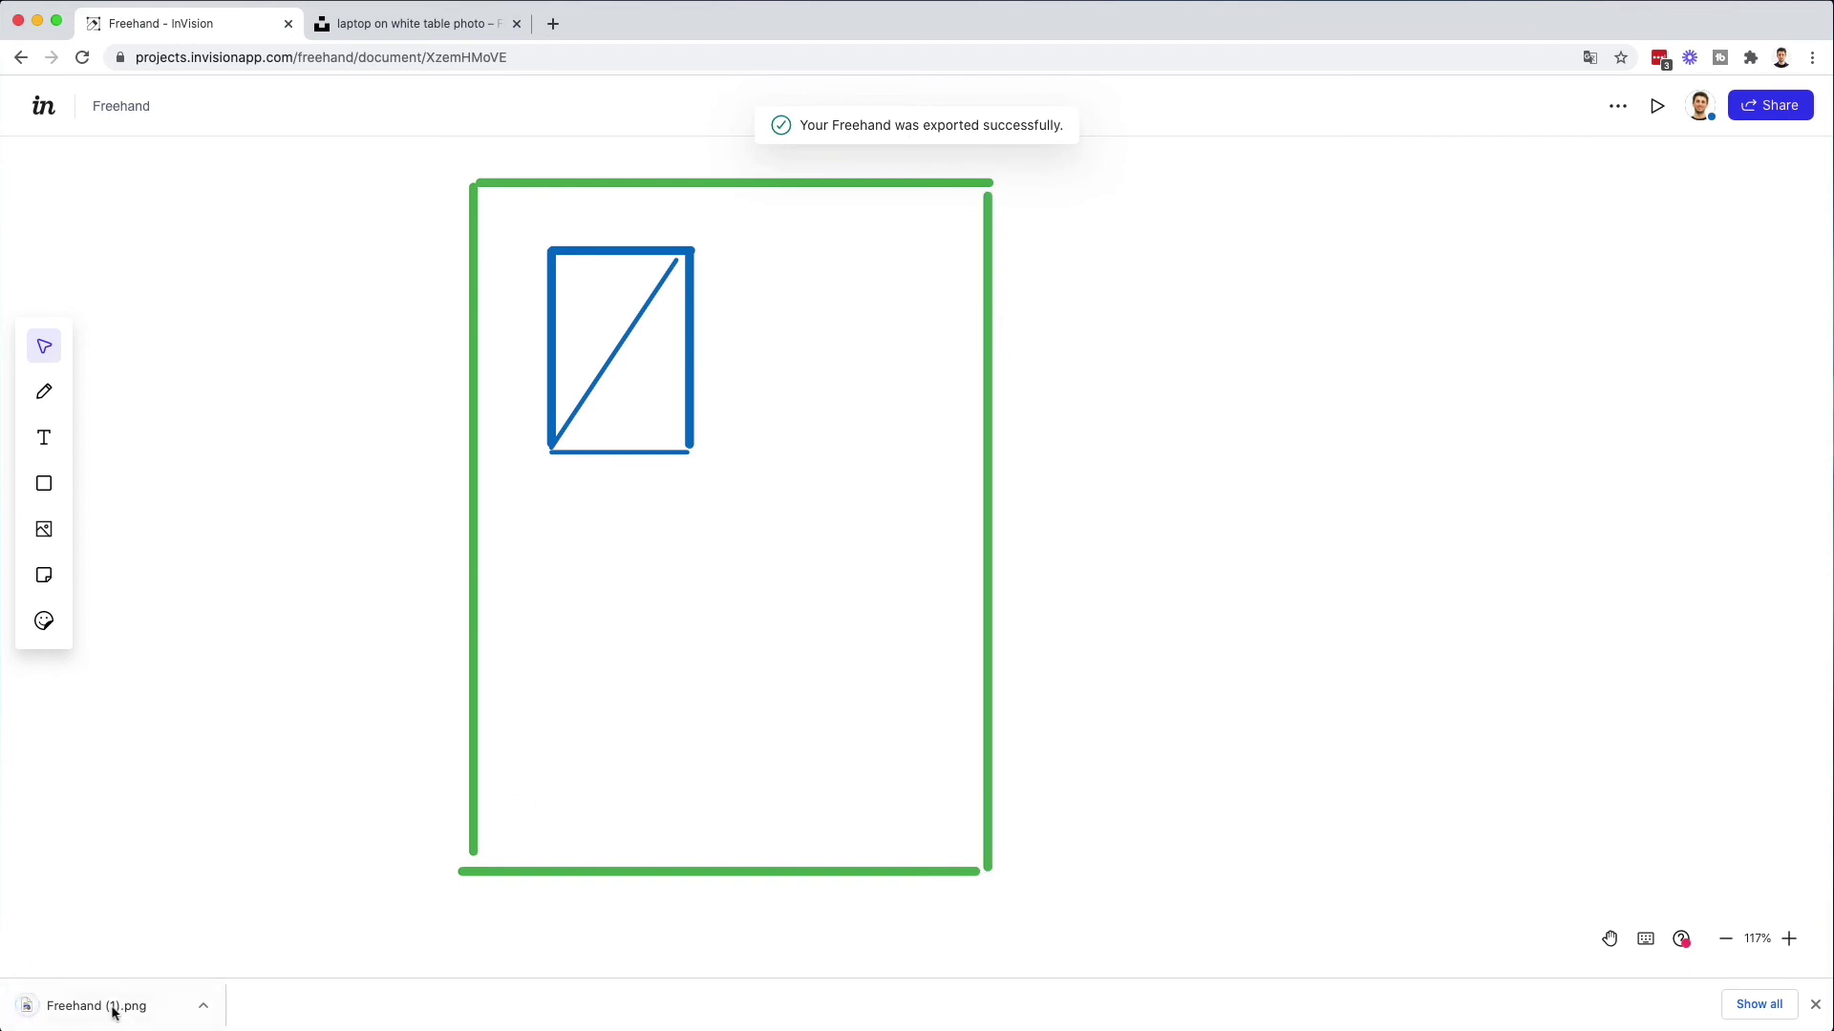
click(112, 1012)
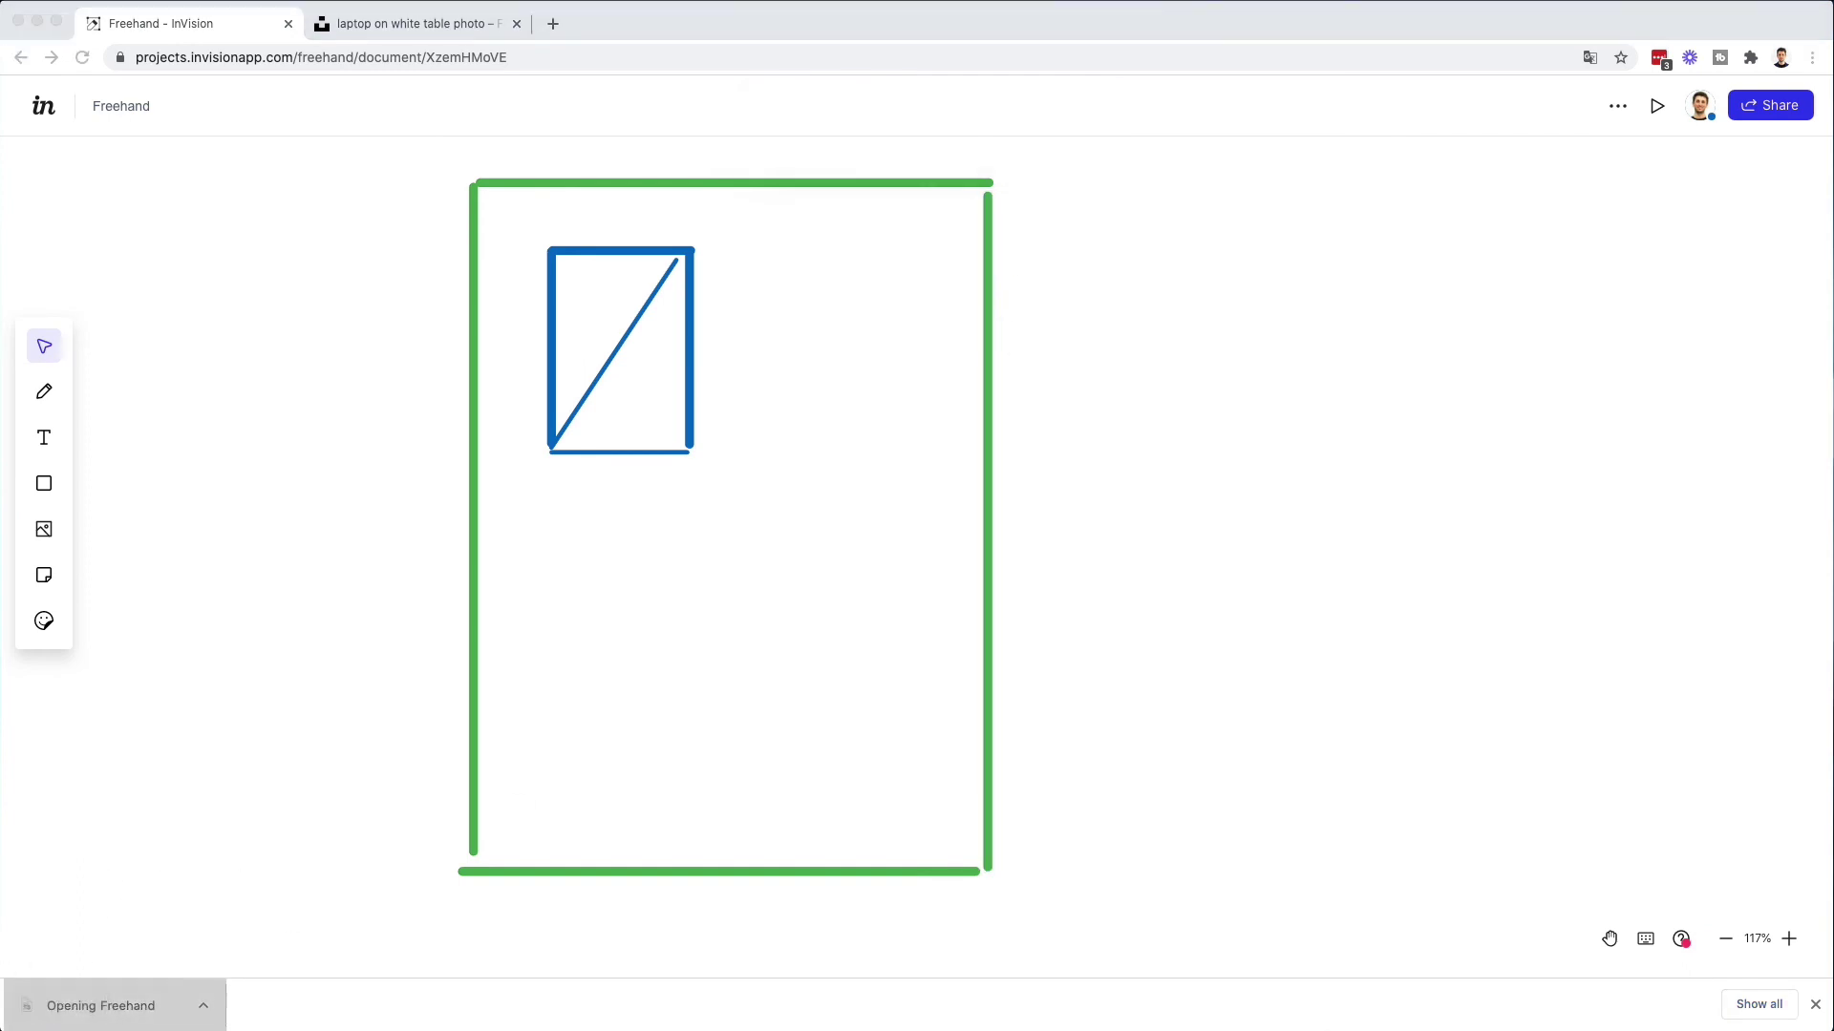
drag(733, 155, 741, 315)
drag(917, 296, 1382, 126)
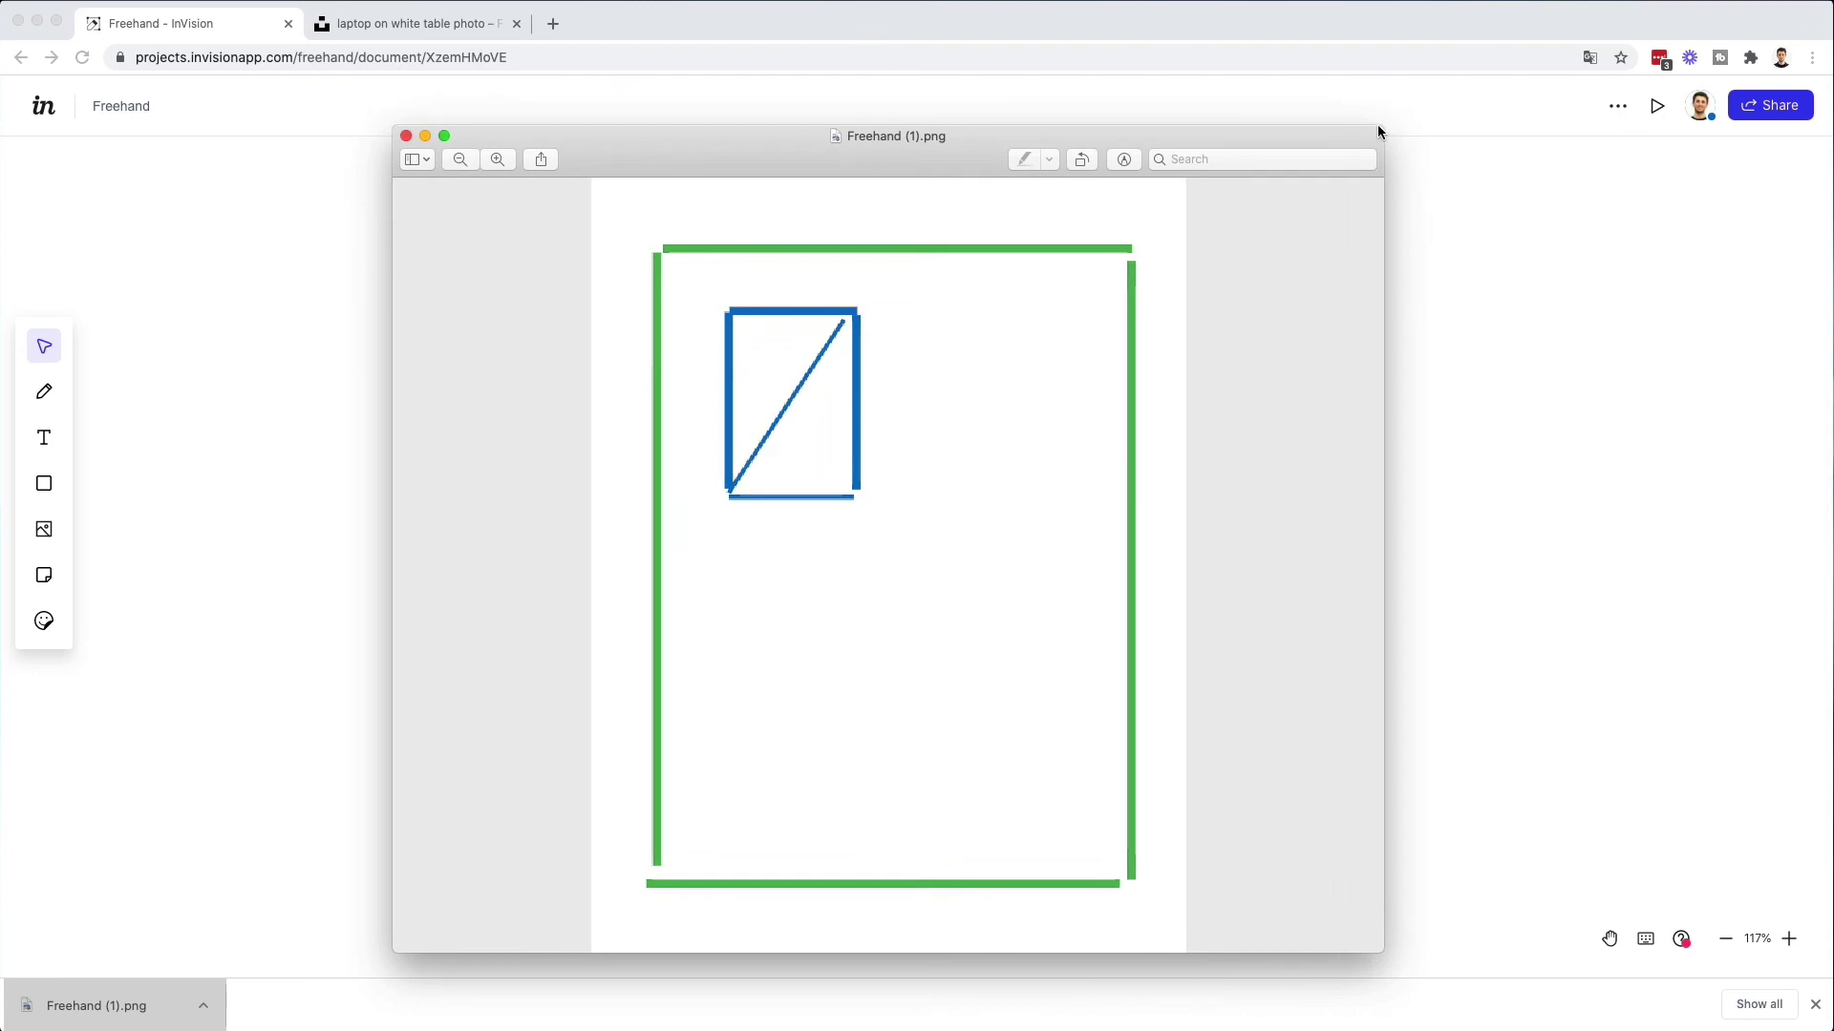
- Close Preview, dismiss the download notice and reopen the extra options menu
click(417, 137)
click(1618, 106)
click(1618, 106)
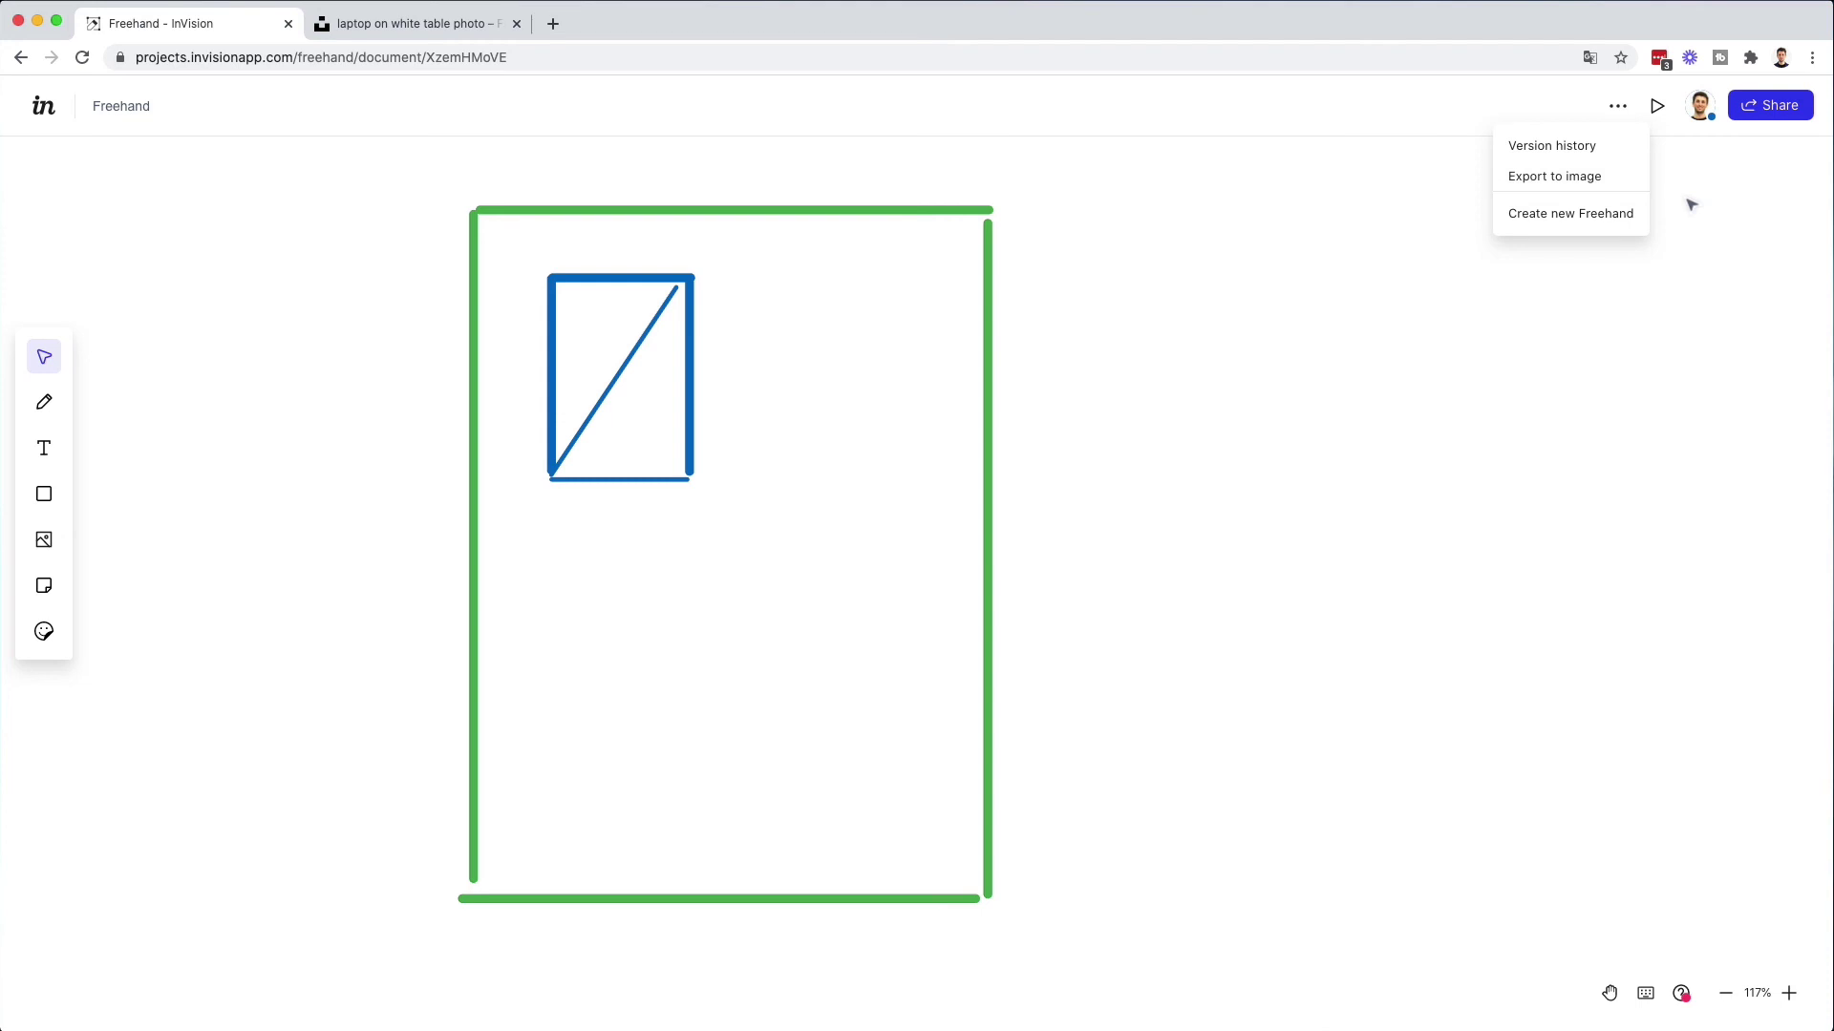
- Close the options list, make everyone follow your view, and zoom the canvas in and out
click(1655, 110)
click(1657, 106)
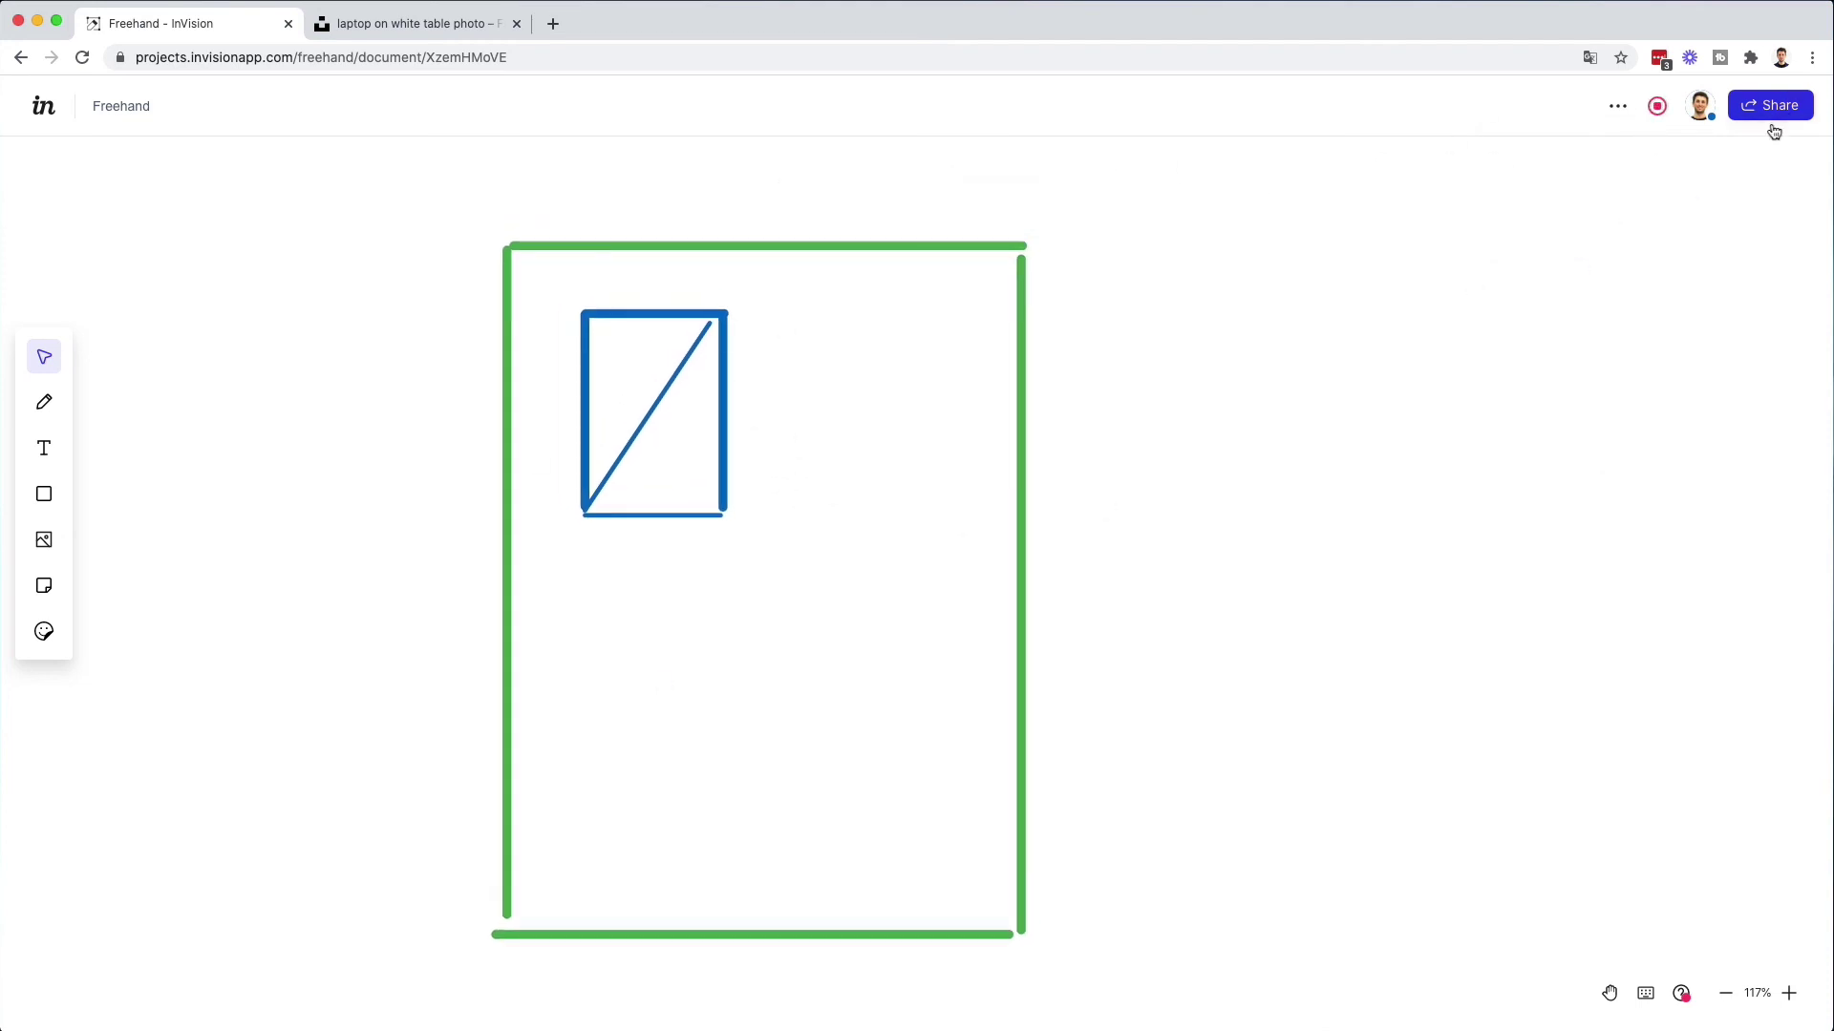
scroll(789, 404, down, 2)
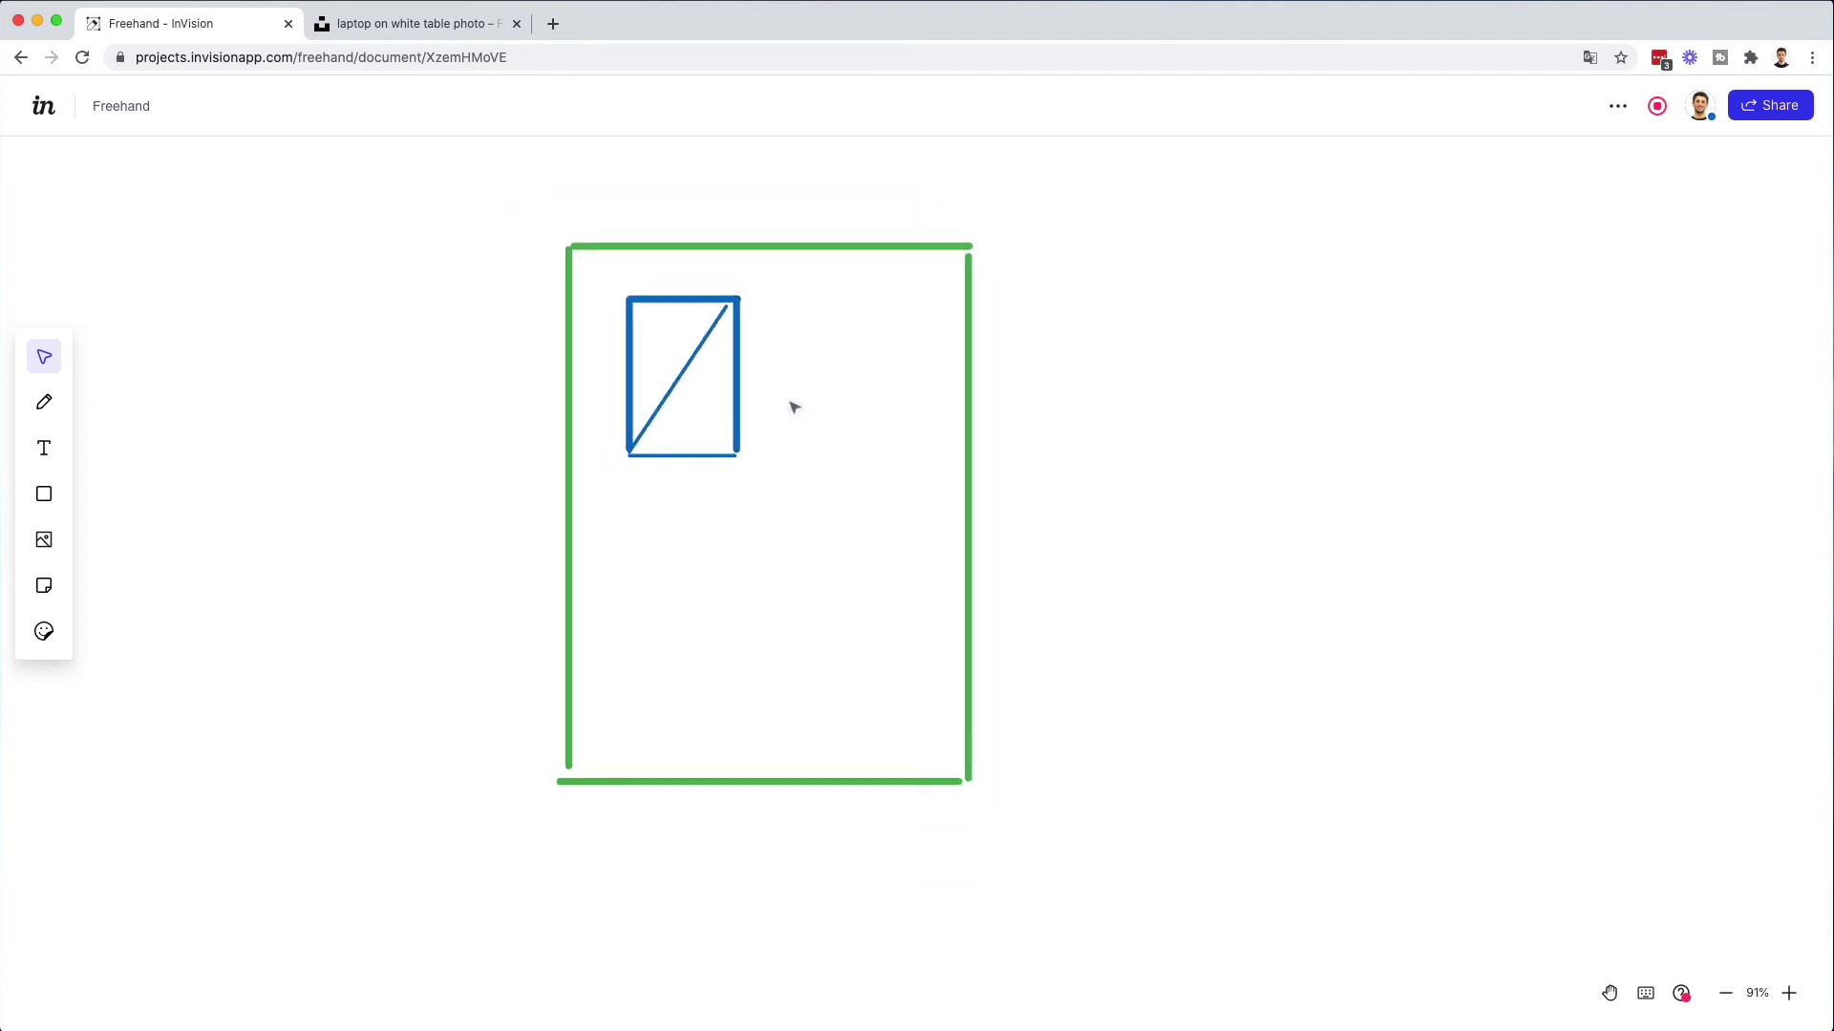
scroll(790, 405, up, 5)
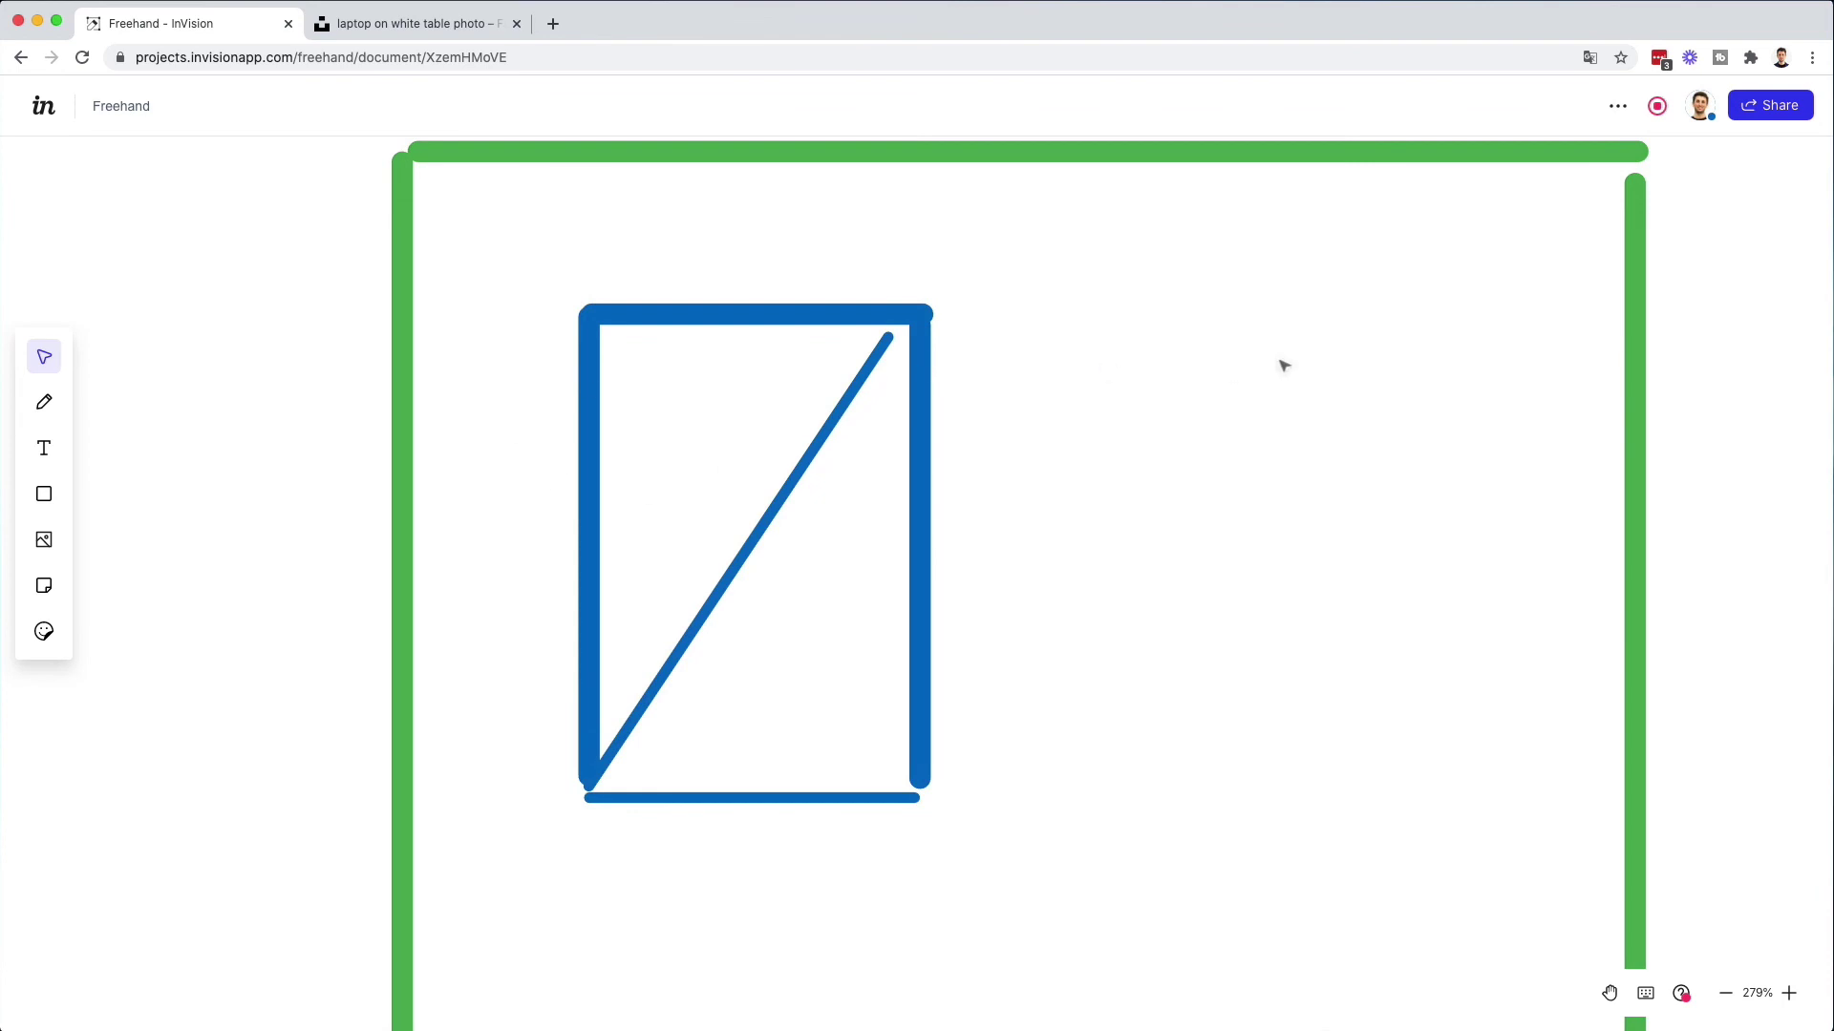
scroll(856, 561, down, 5)
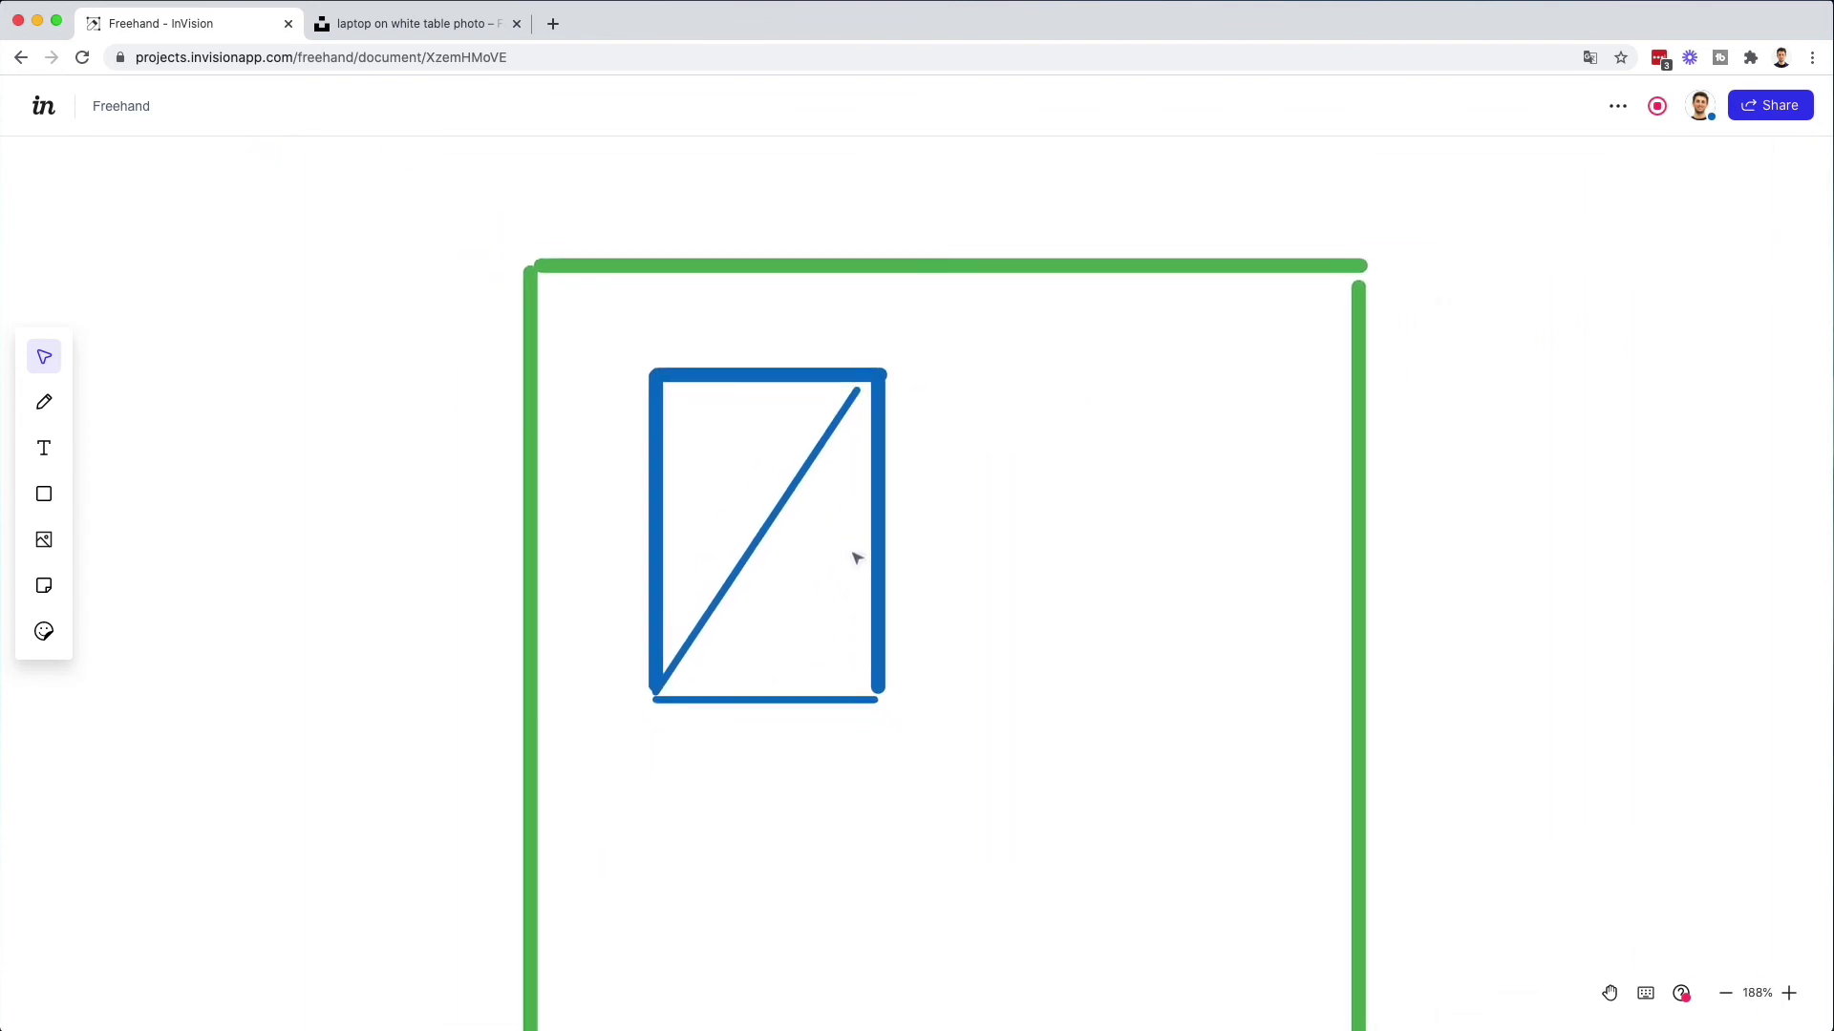
scroll(857, 560, down, 3)
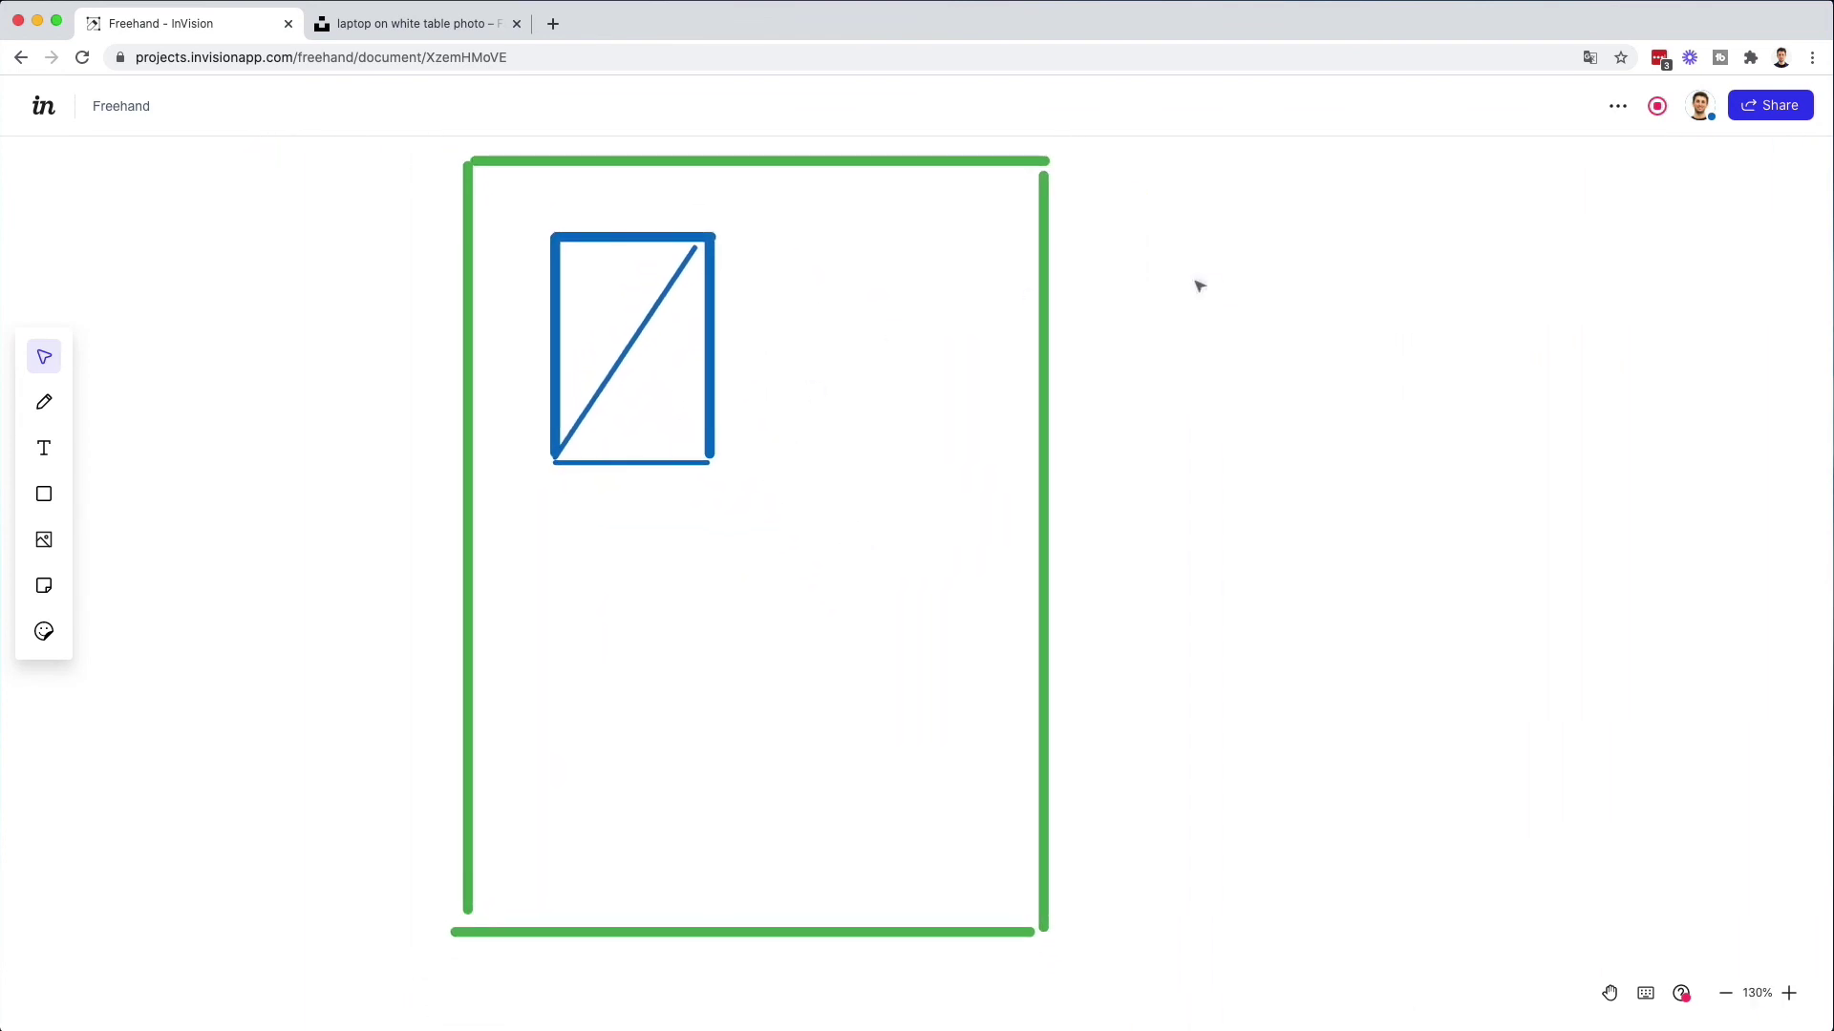
scroll(950, 438, up, 2)
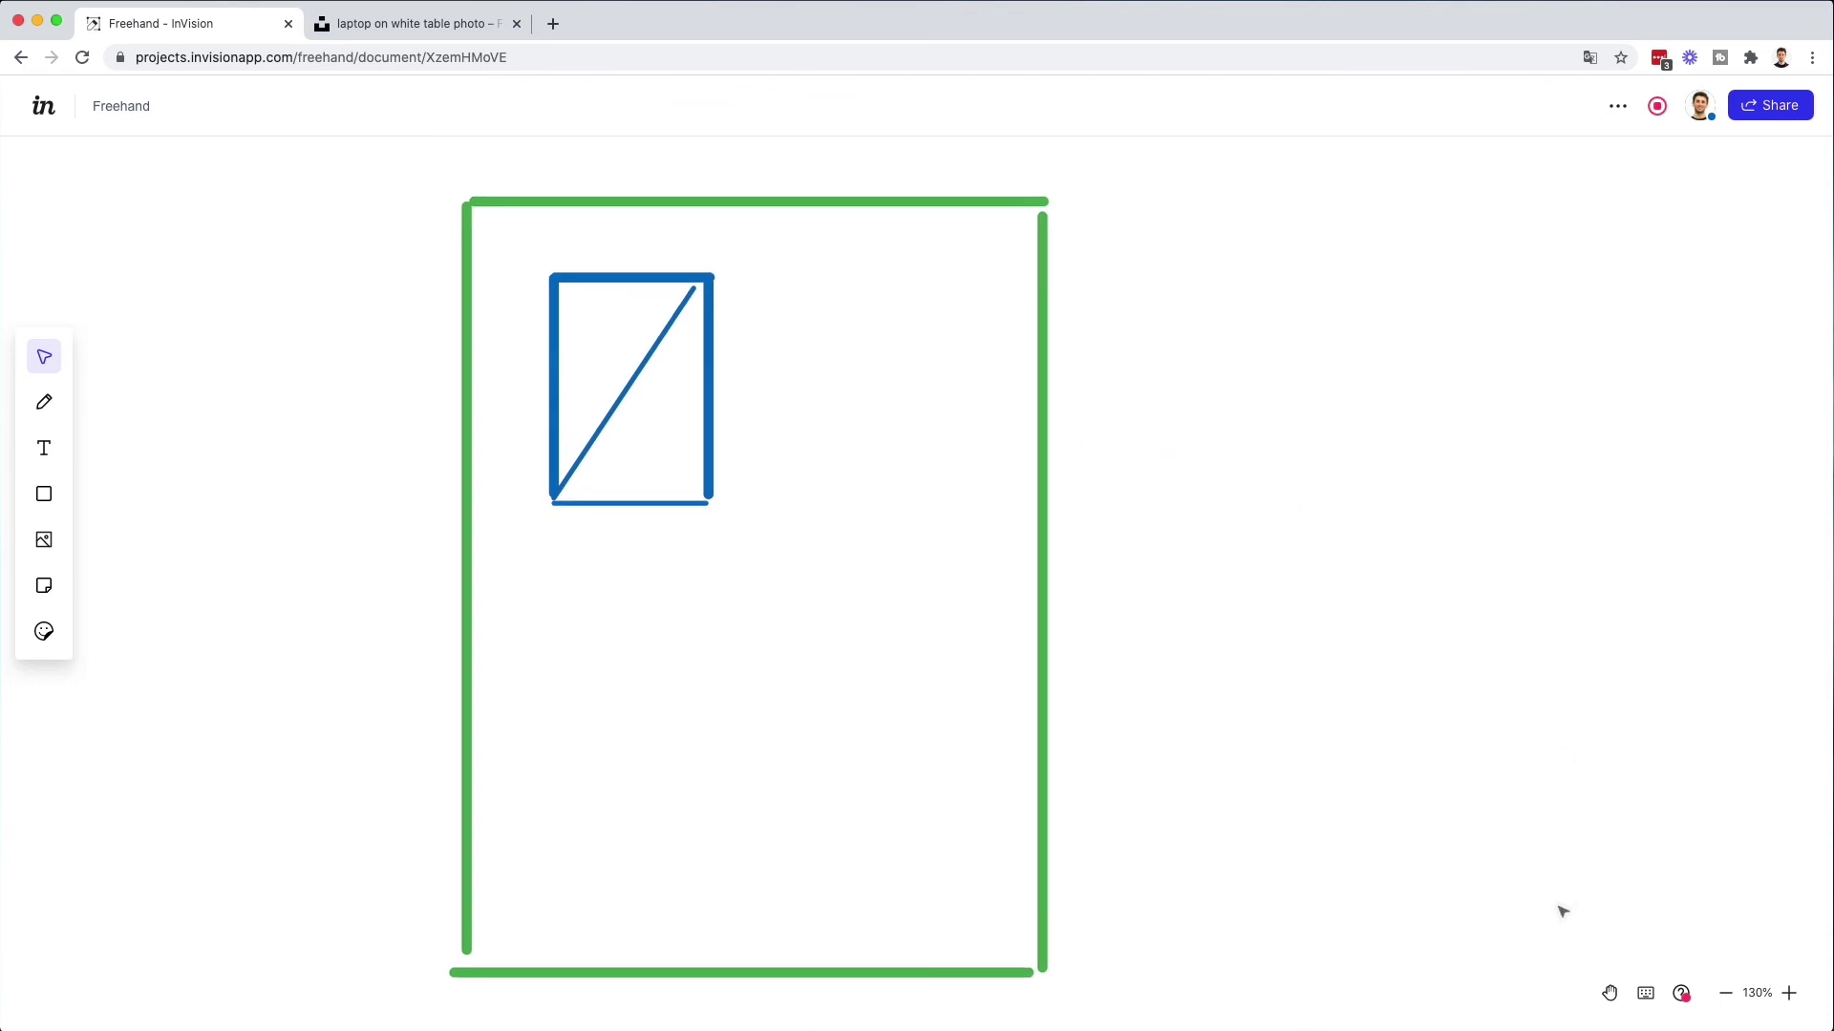
click(1789, 994)
click(1789, 993)
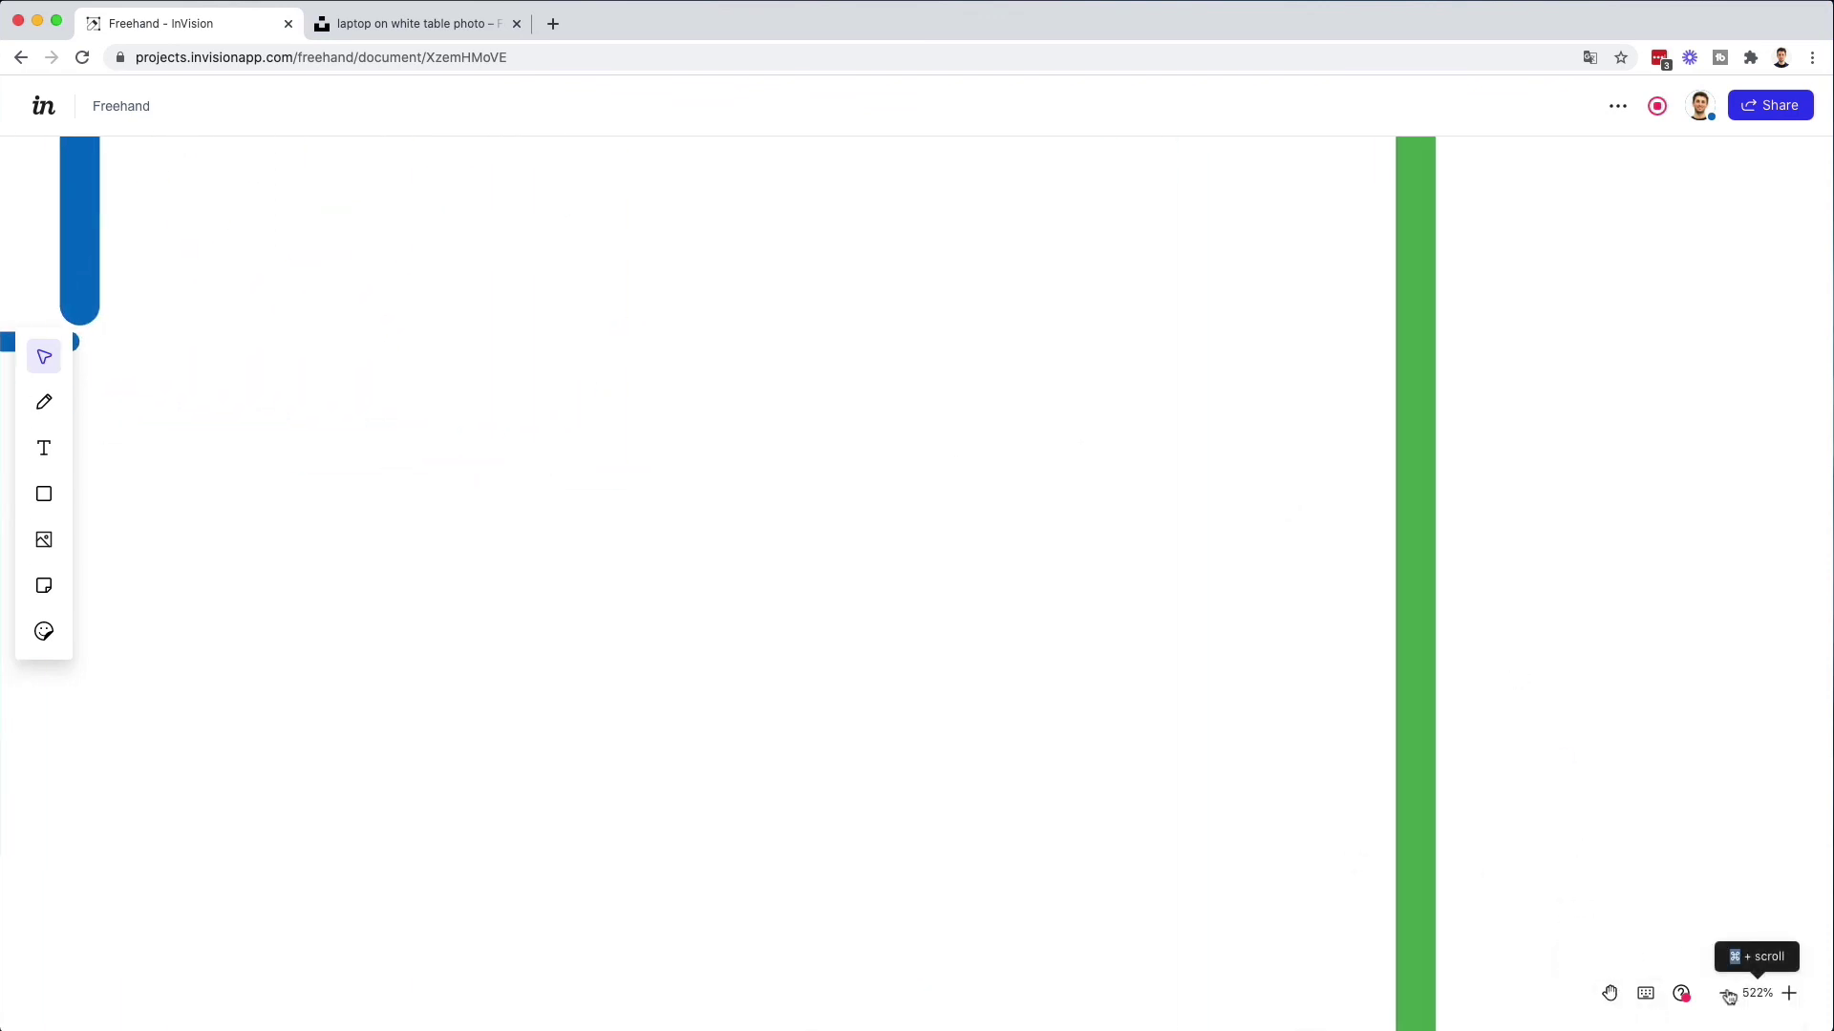
click(1726, 994)
click(1726, 994)
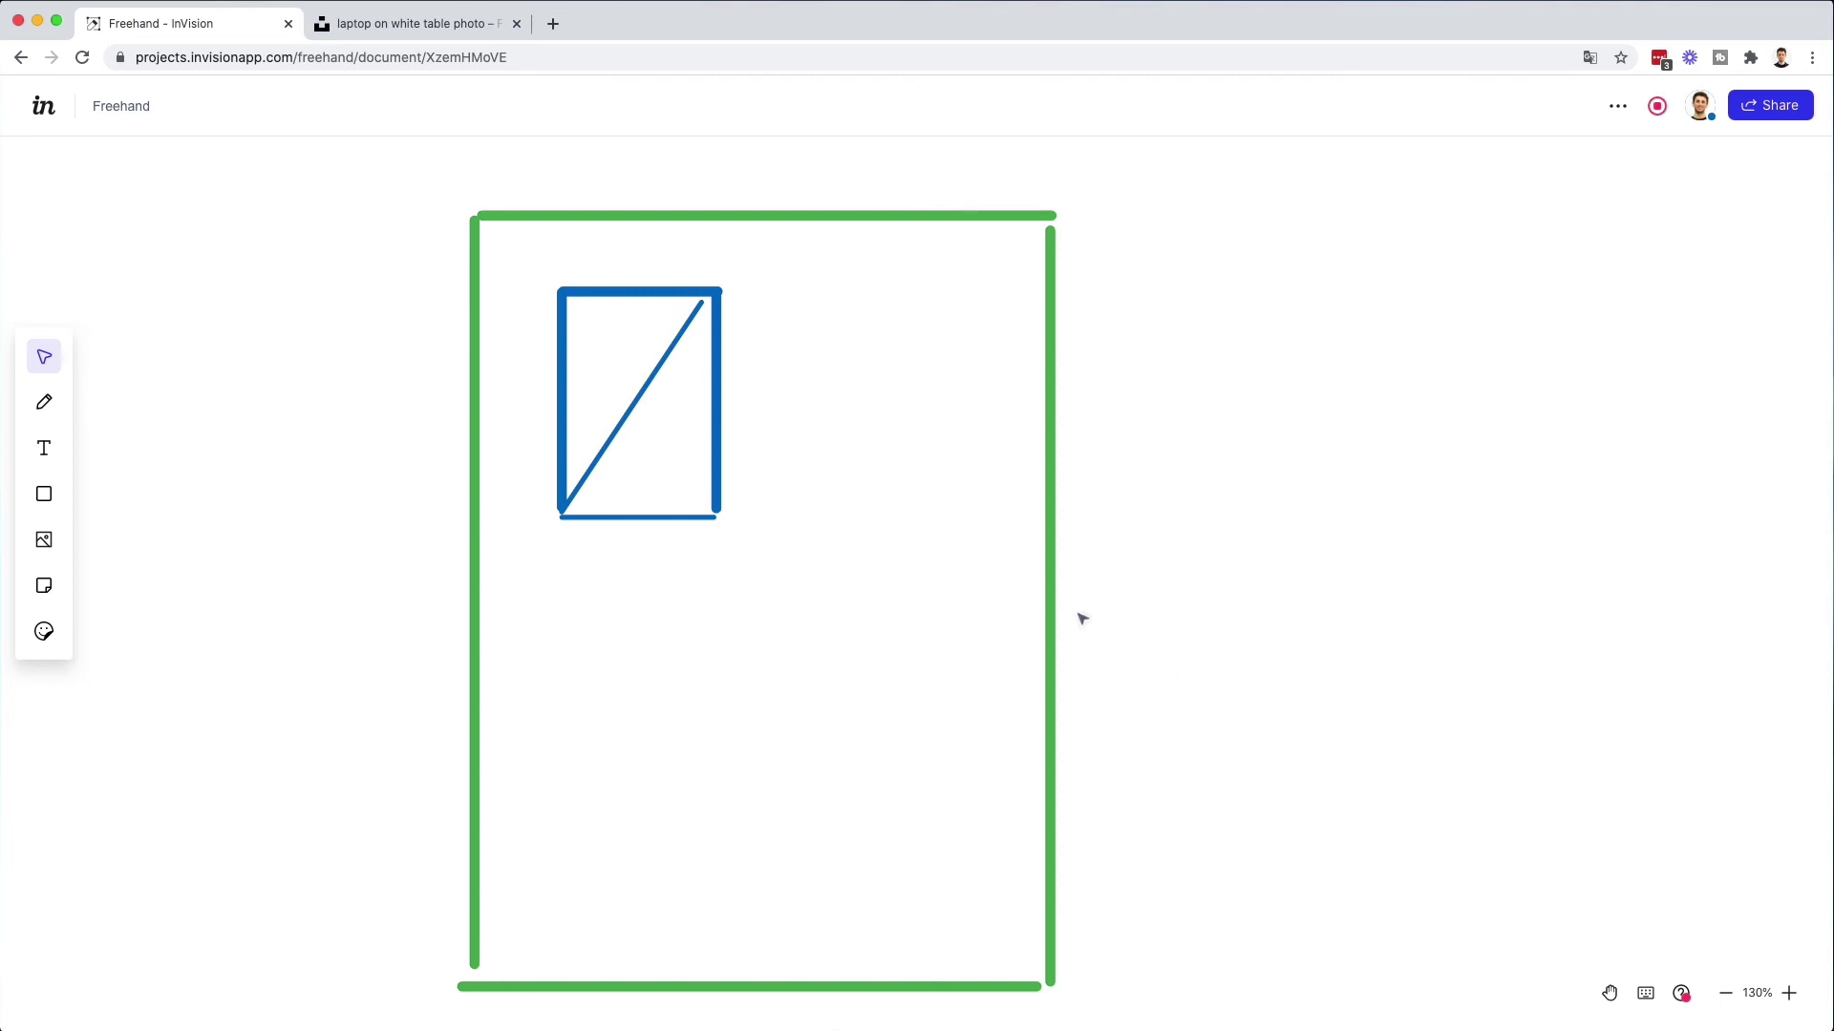
scroll(982, 536, down, 3)
scroll(968, 523, up, 5)
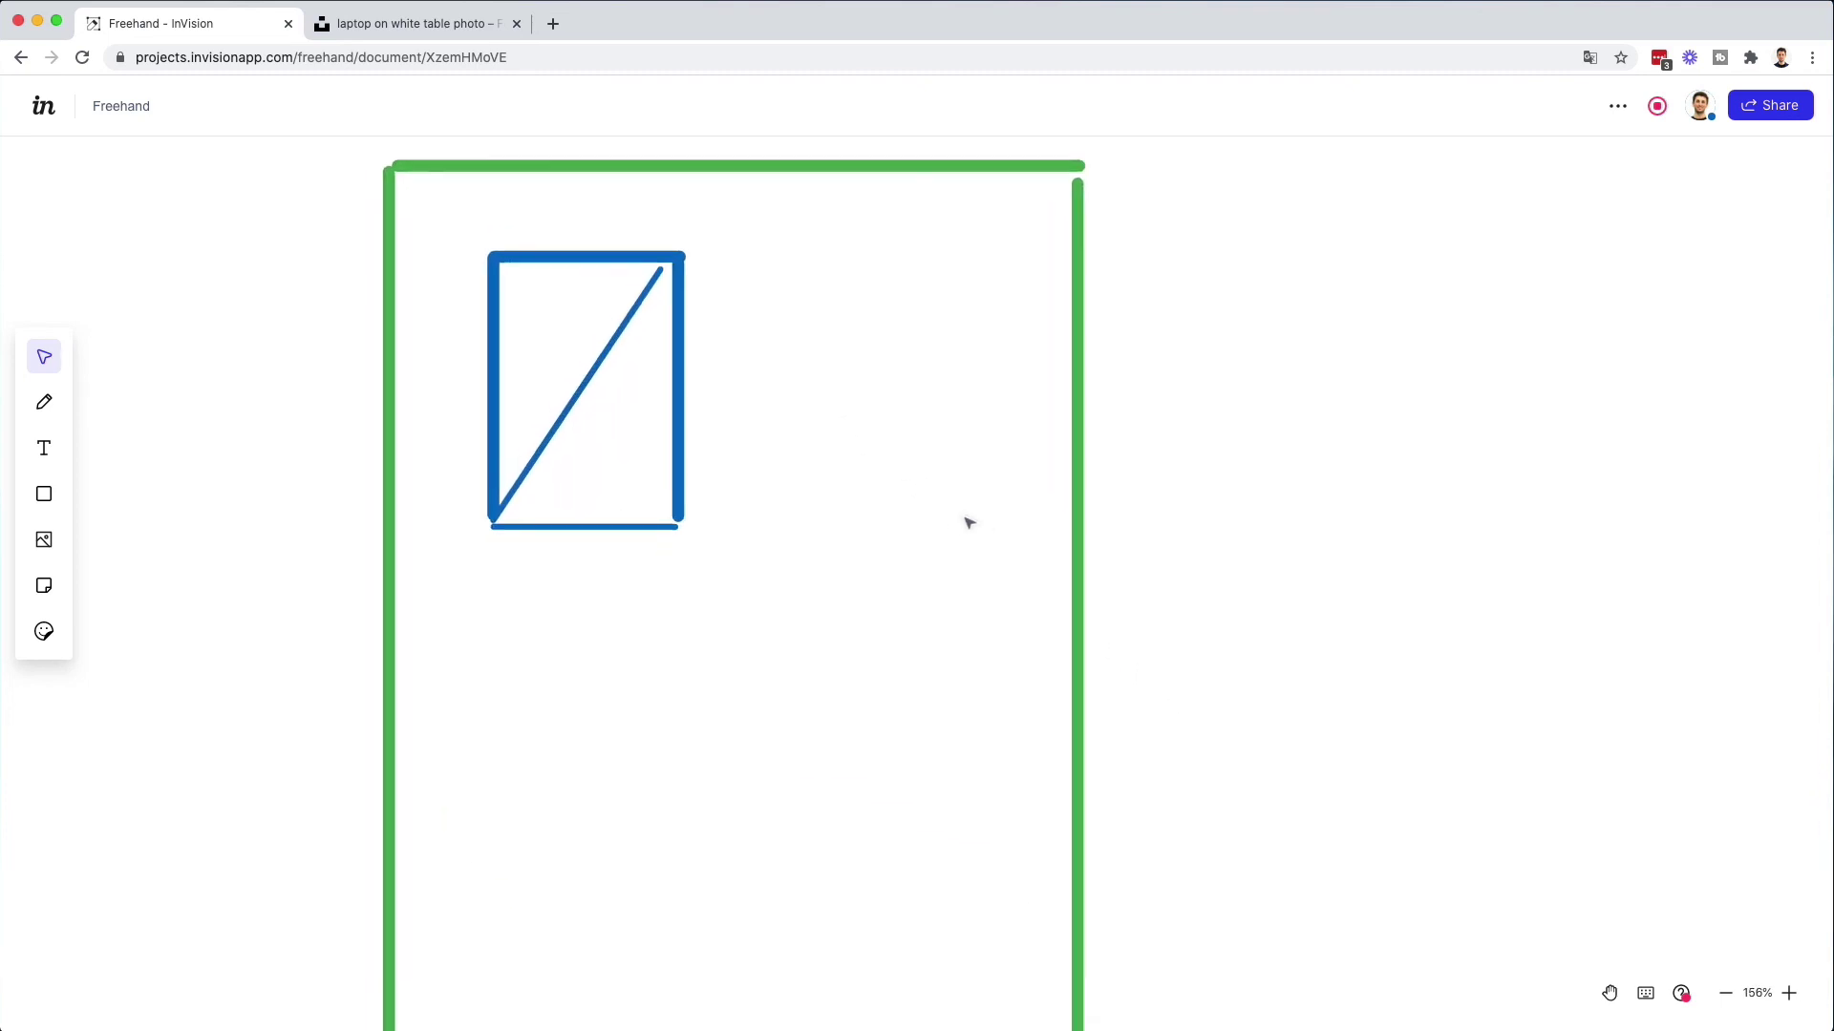
scroll(968, 523, down, 3)
scroll(969, 522, left, 2)
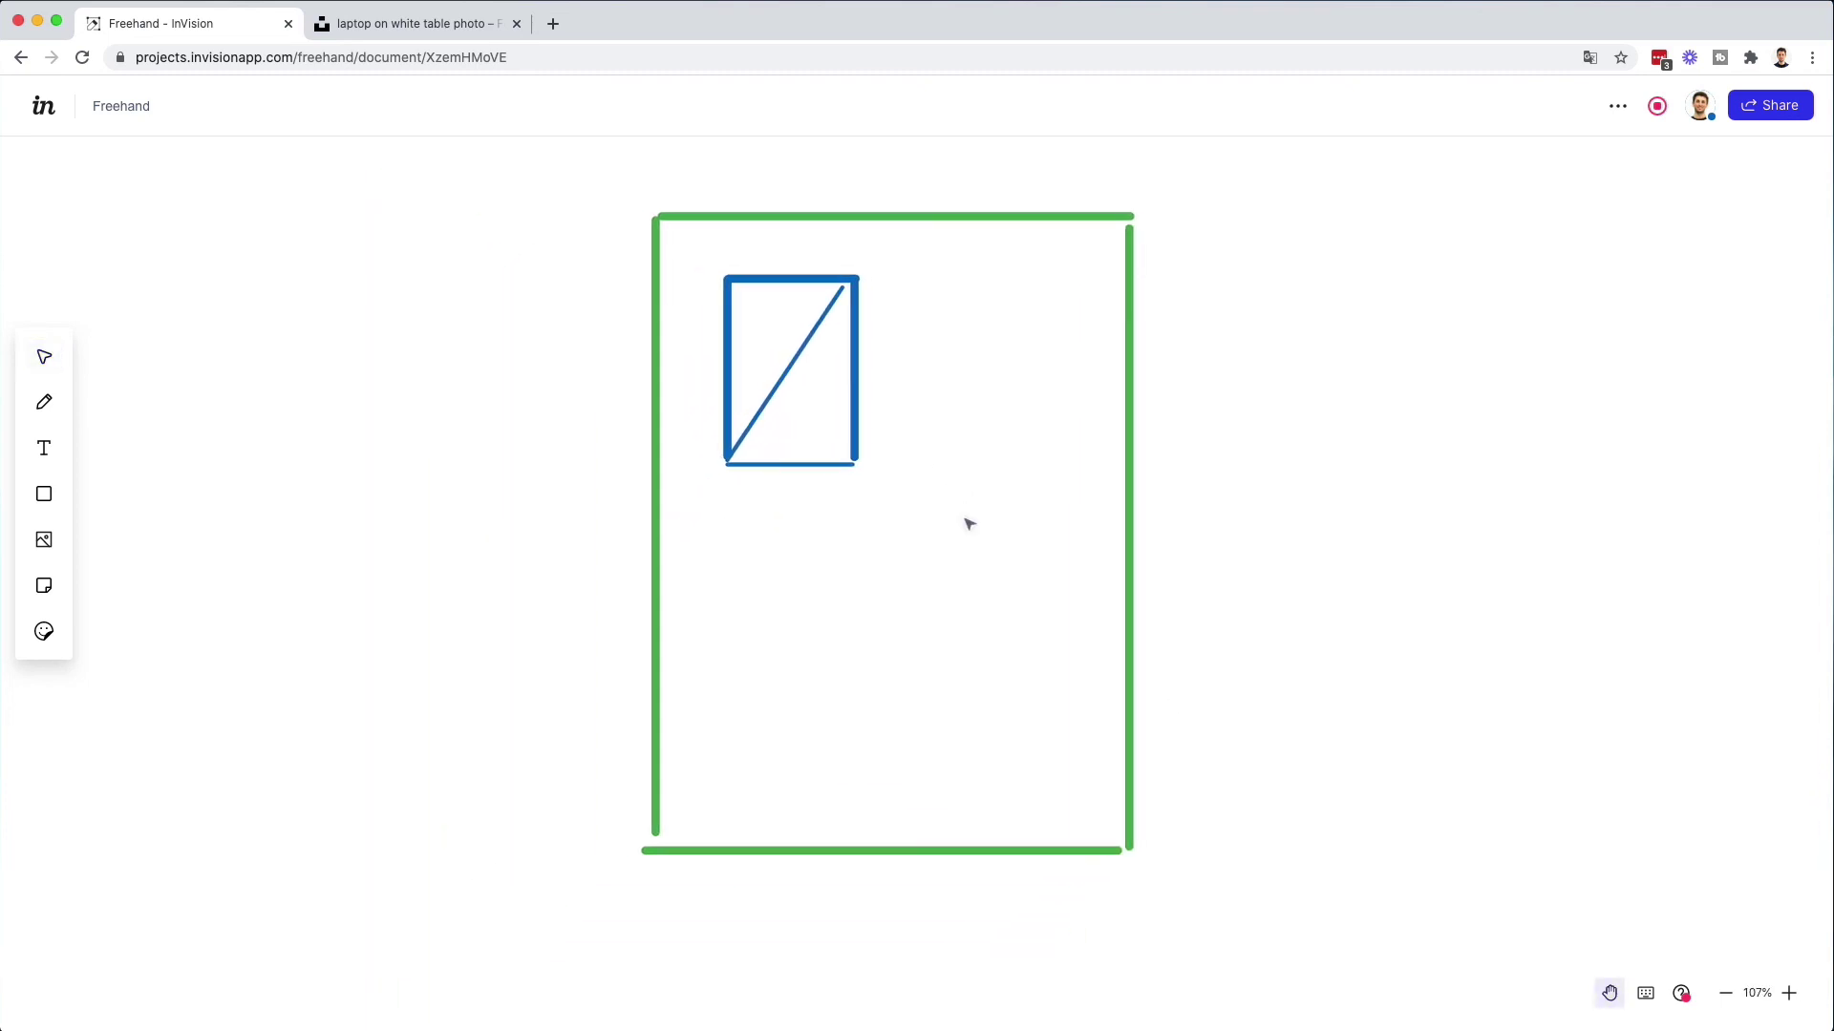
key(v)
key(h)
mouse_move(909, 491)
mouse_down()
mouse_move(1232, 638)
mouse_move(863, 577)
mouse_move(909, 491)
mouse_move(847, 605)
mouse_move(910, 668)
mouse_move(802, 582)
mouse_move(936, 532)
mouse_up()
key(v)
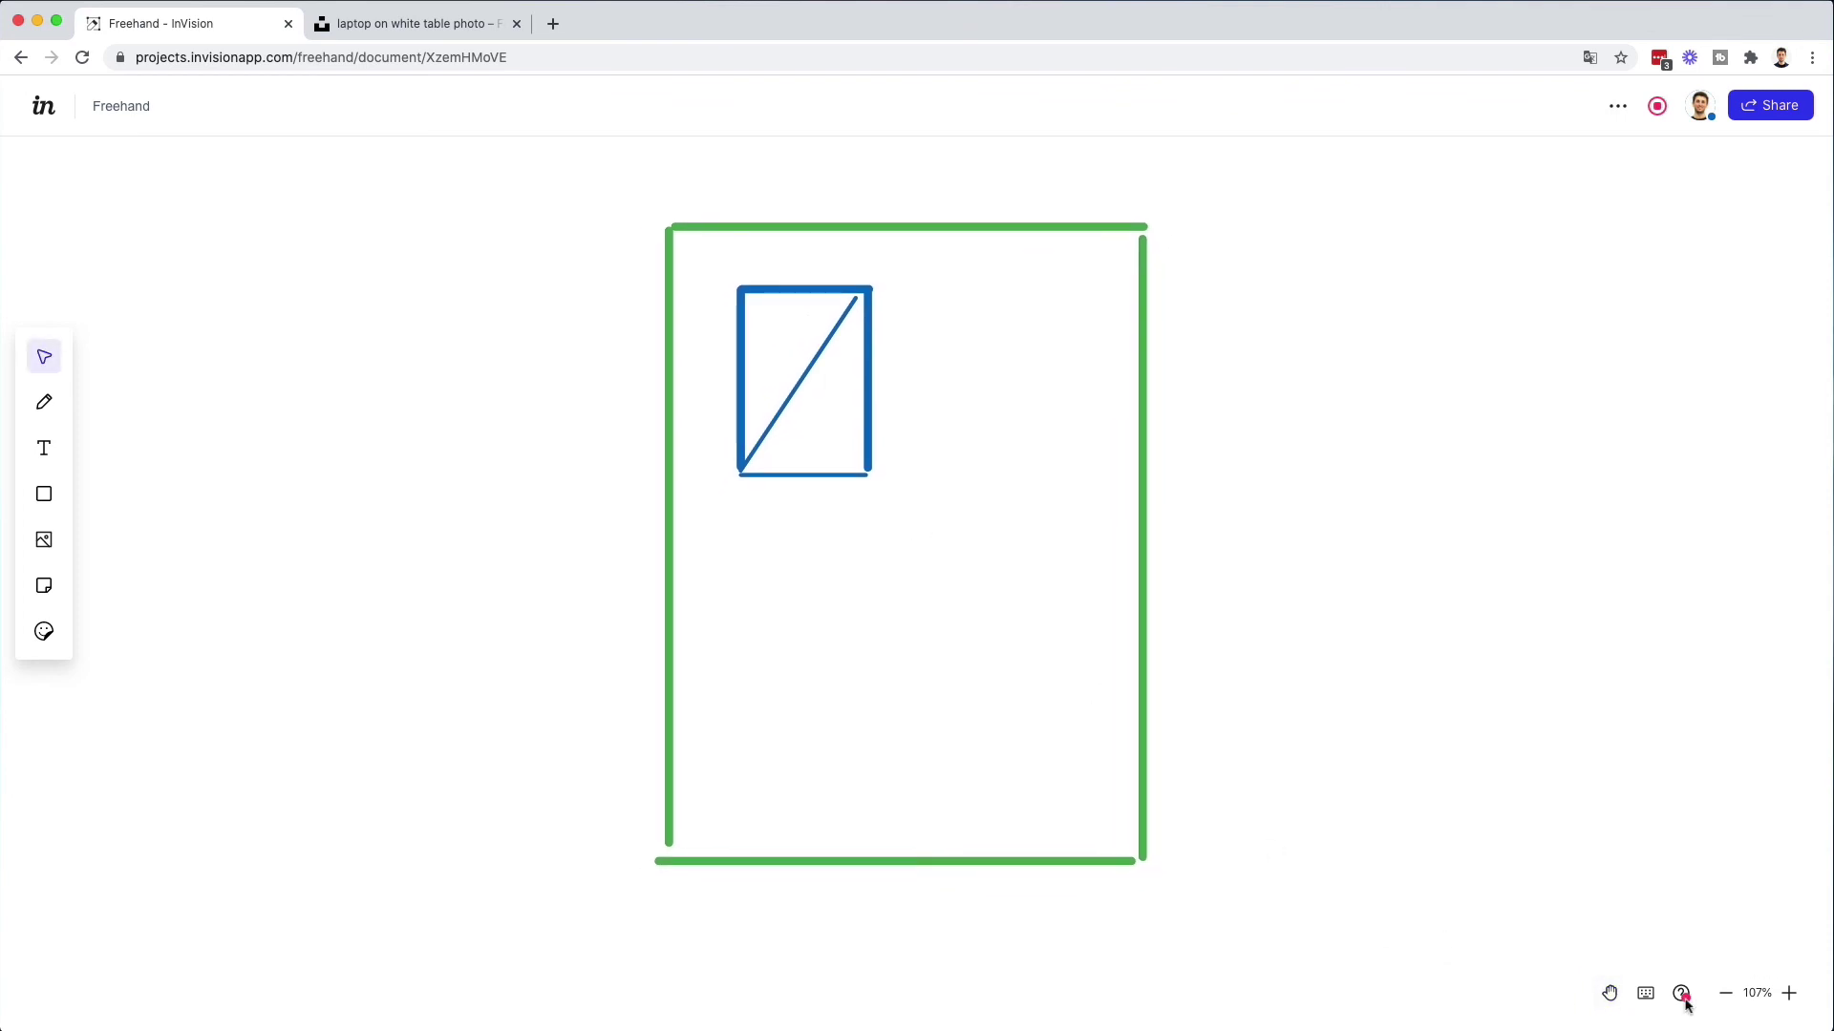
click(1642, 993)
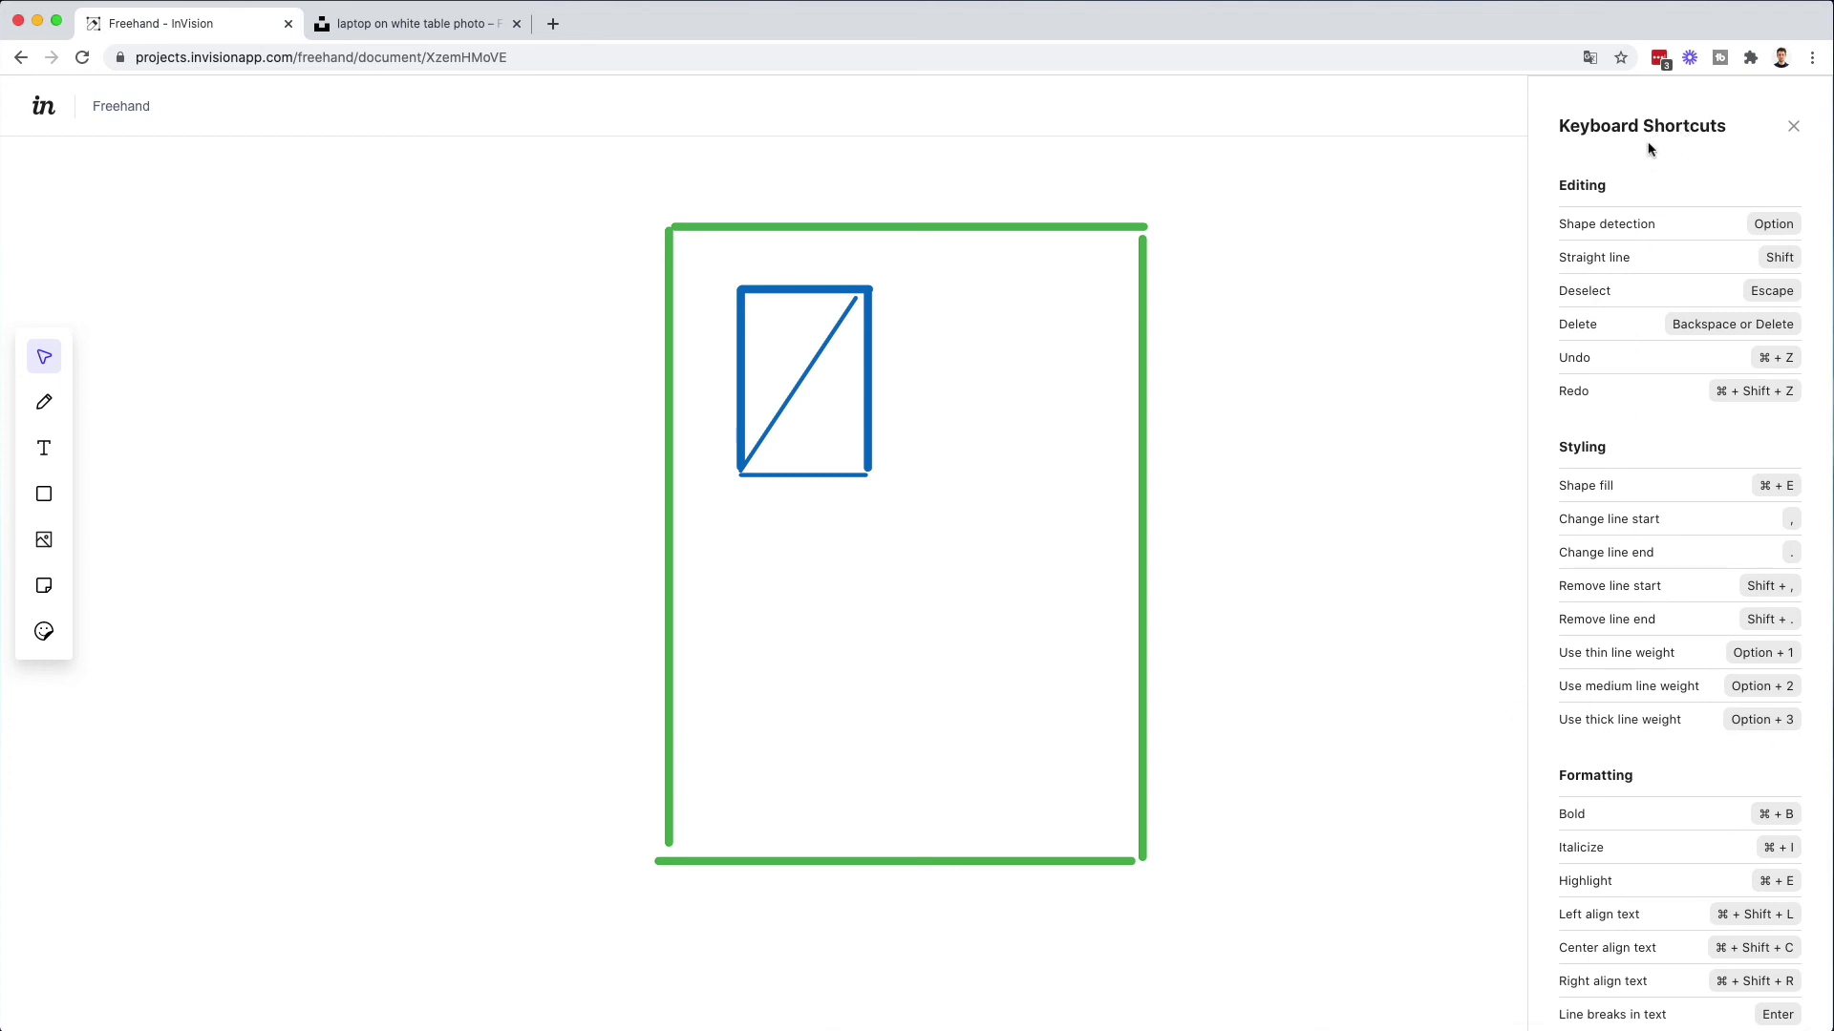
scroll(1673, 212, down, 8)
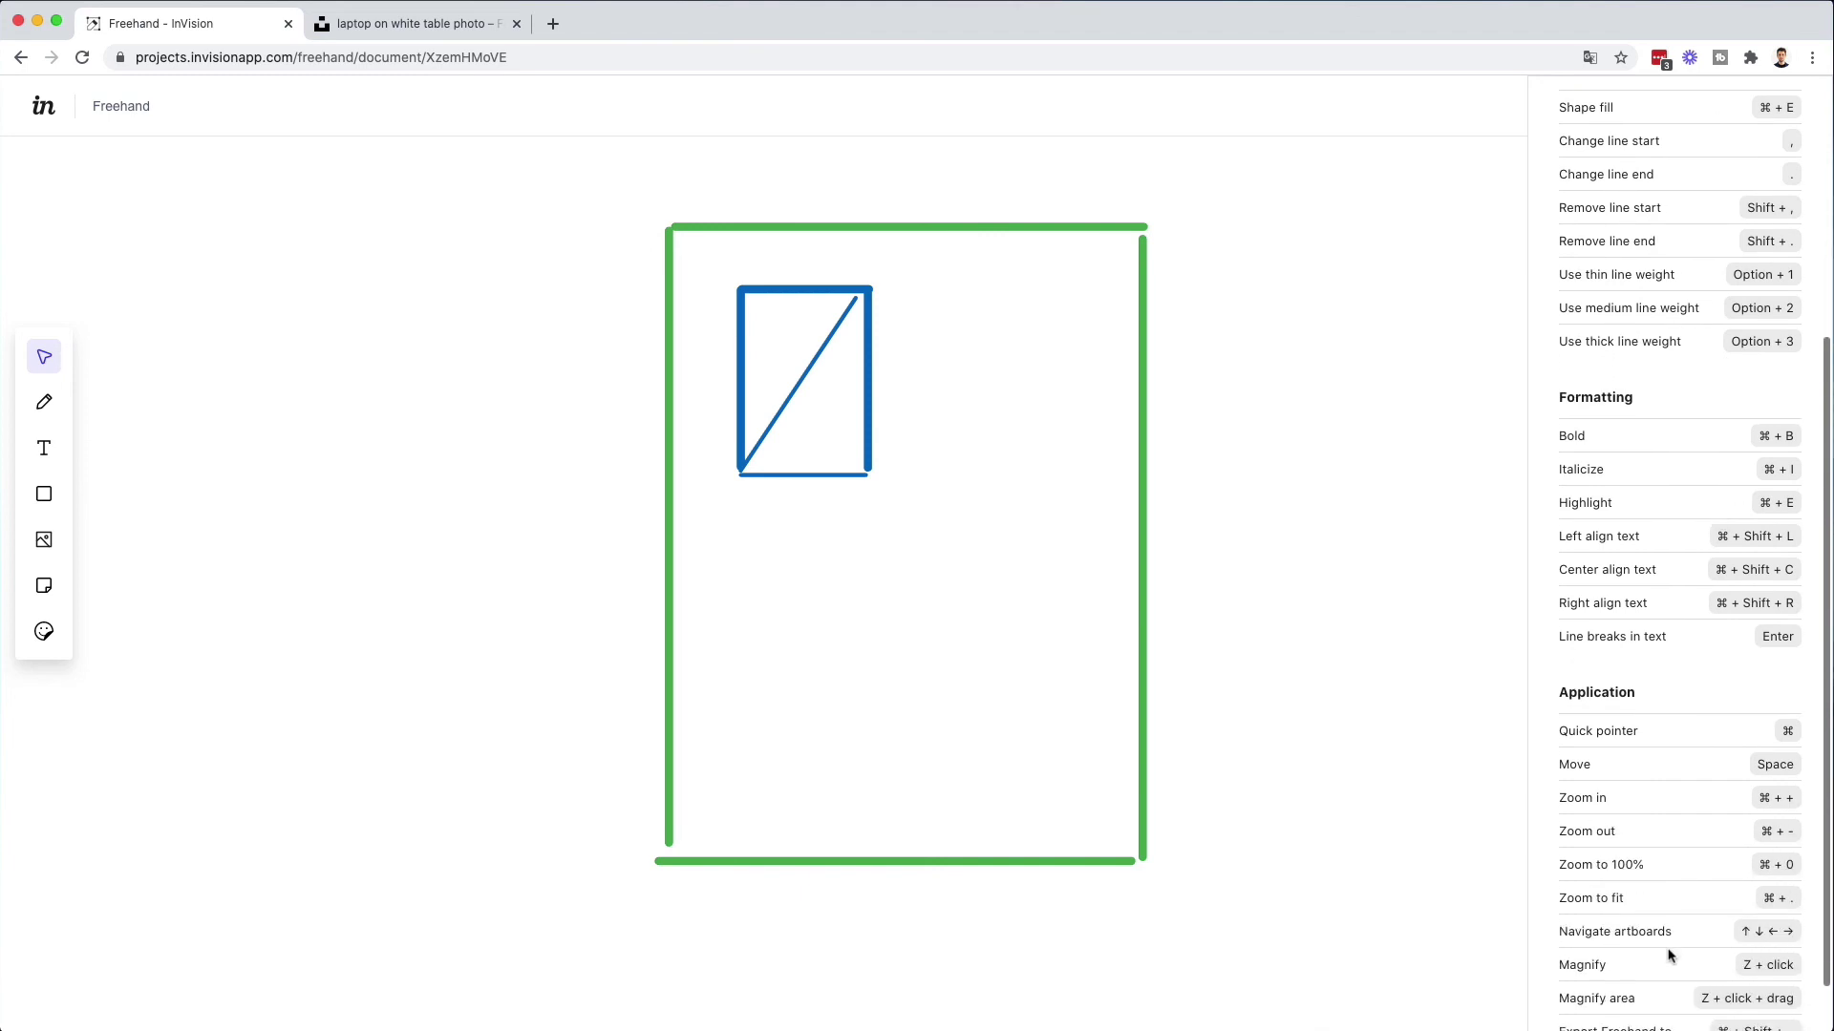
scroll(1667, 990, down, 1)
scroll(1662, 955, up, 6)
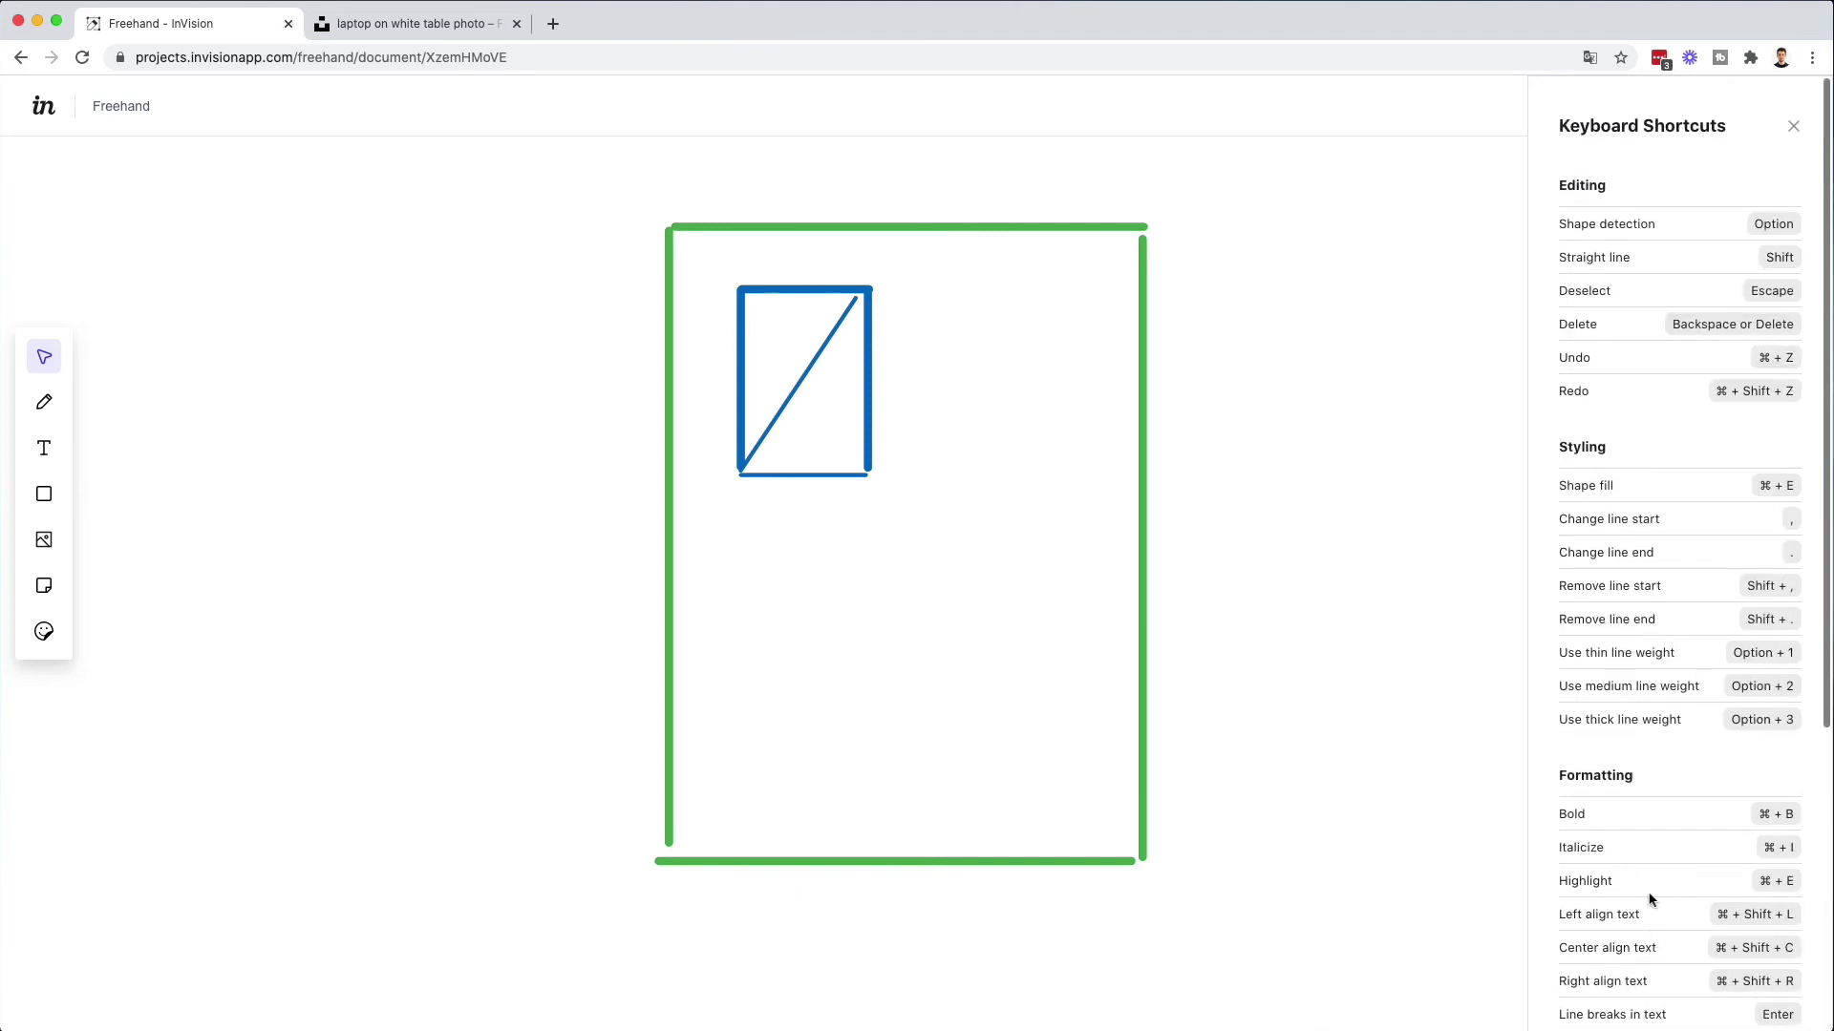
click(1799, 125)
scroll(1281, 508, right, 2)
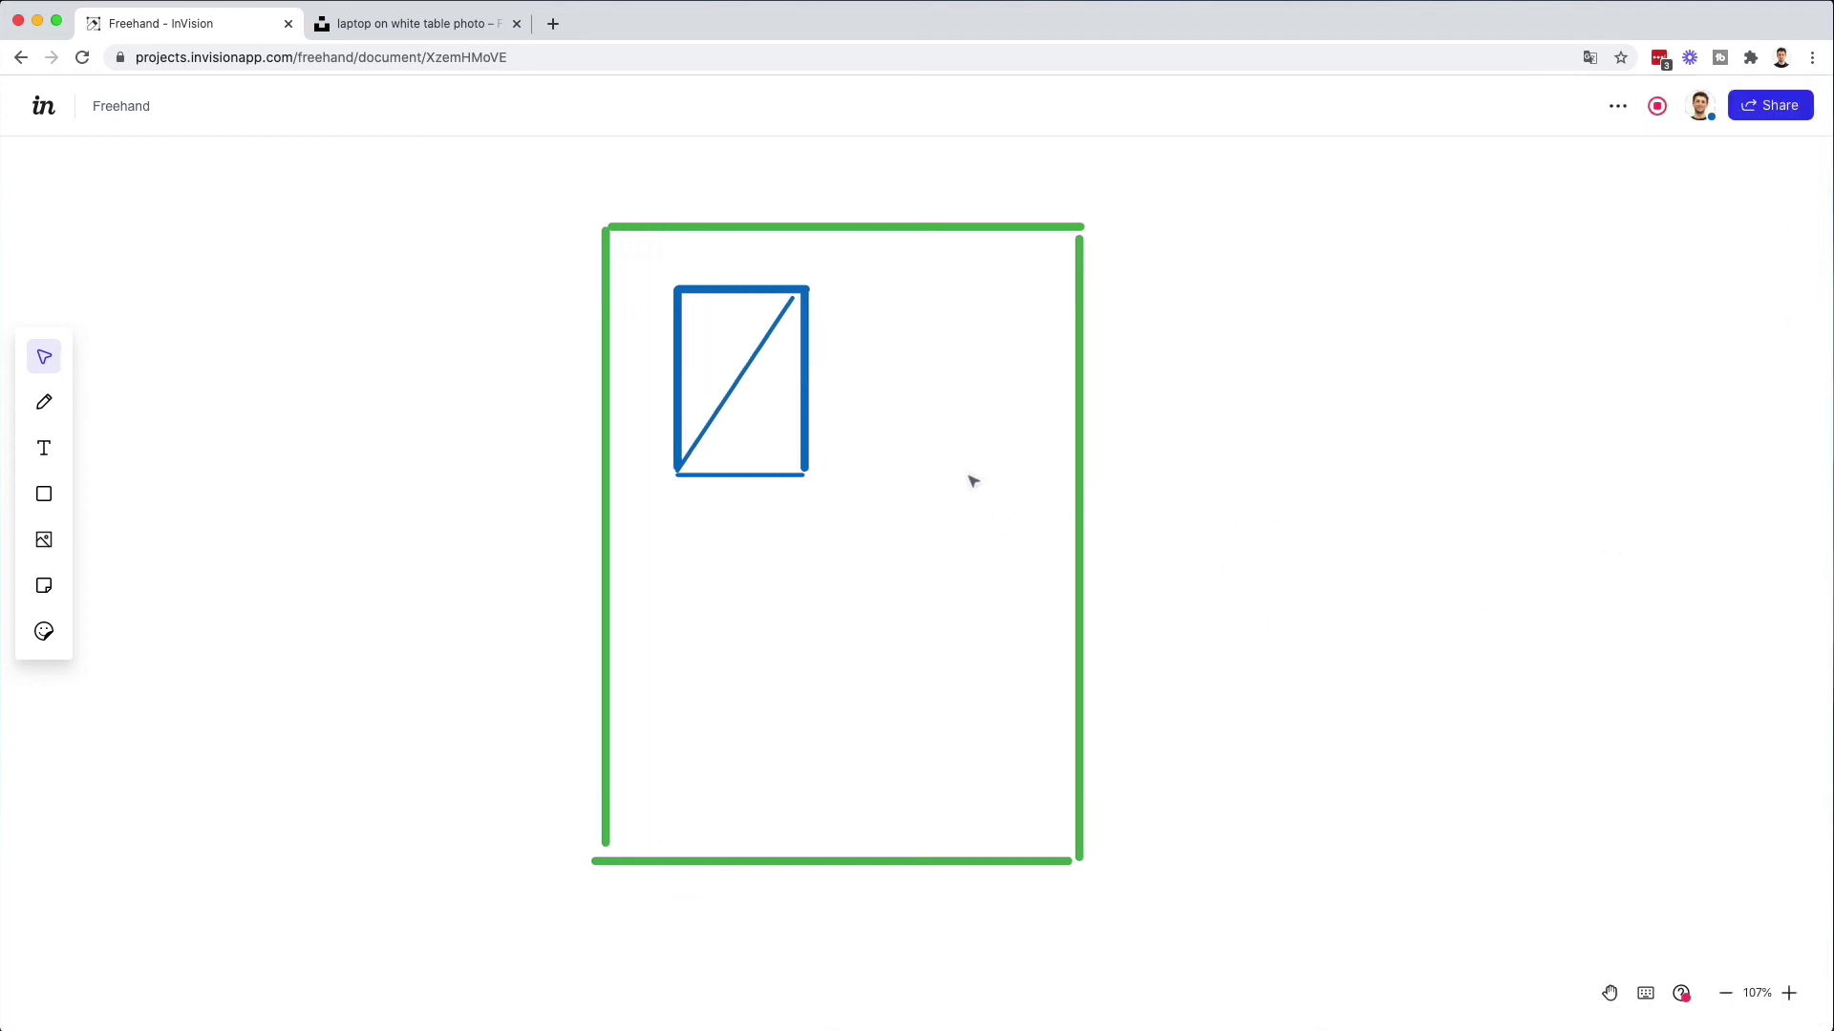
scroll(1070, 487, up, 1)
scroll(1070, 487, up, 1)
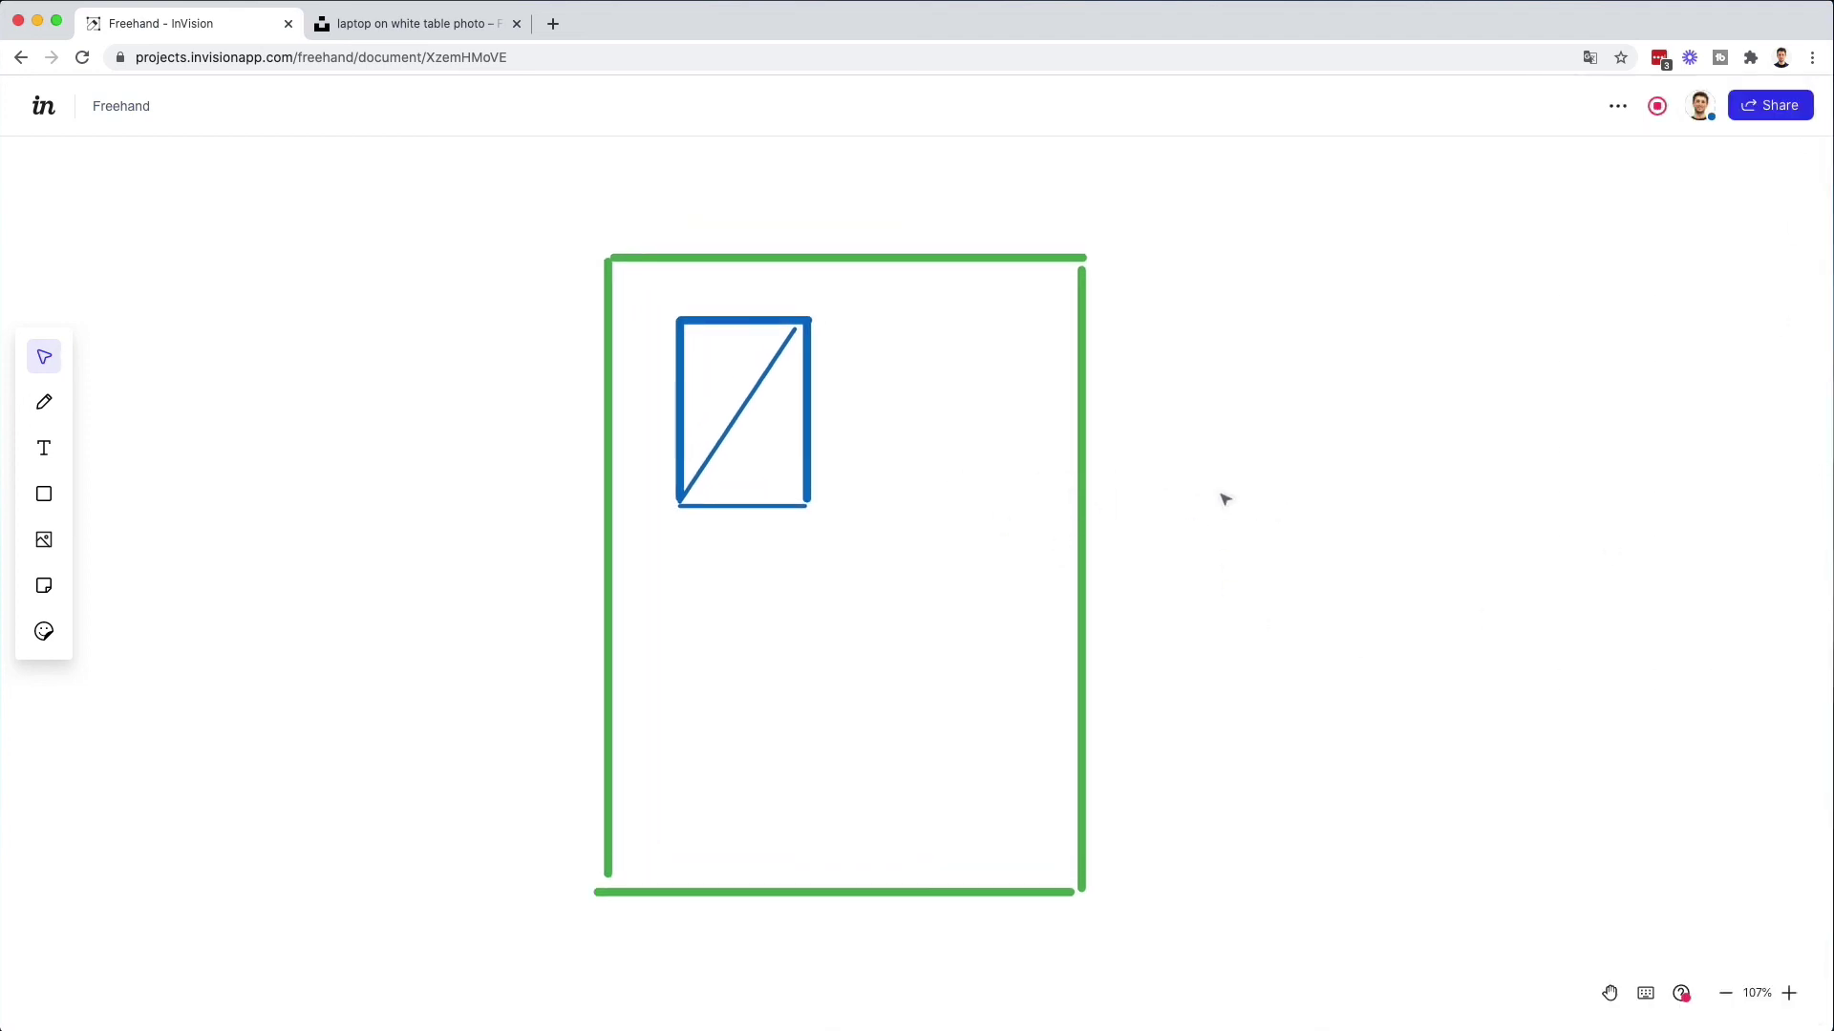
scroll(1227, 498, down, 2)
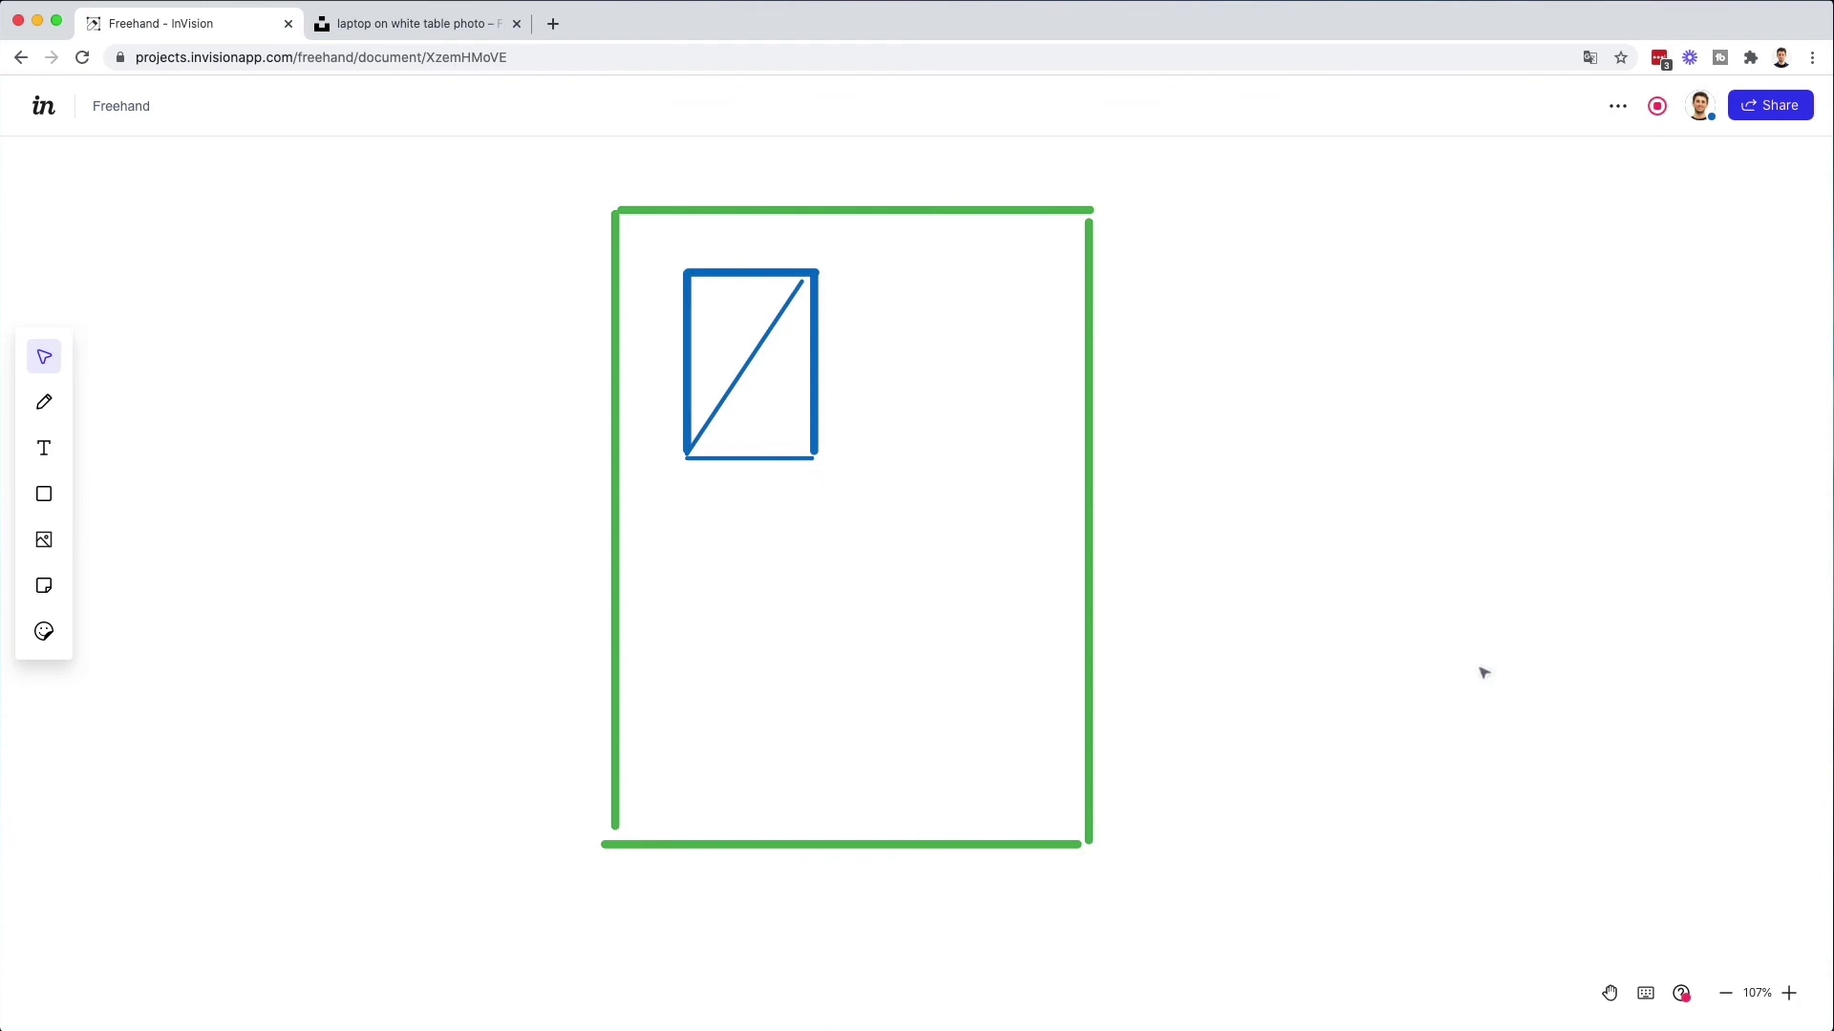
scroll(1318, 535, up, 1)
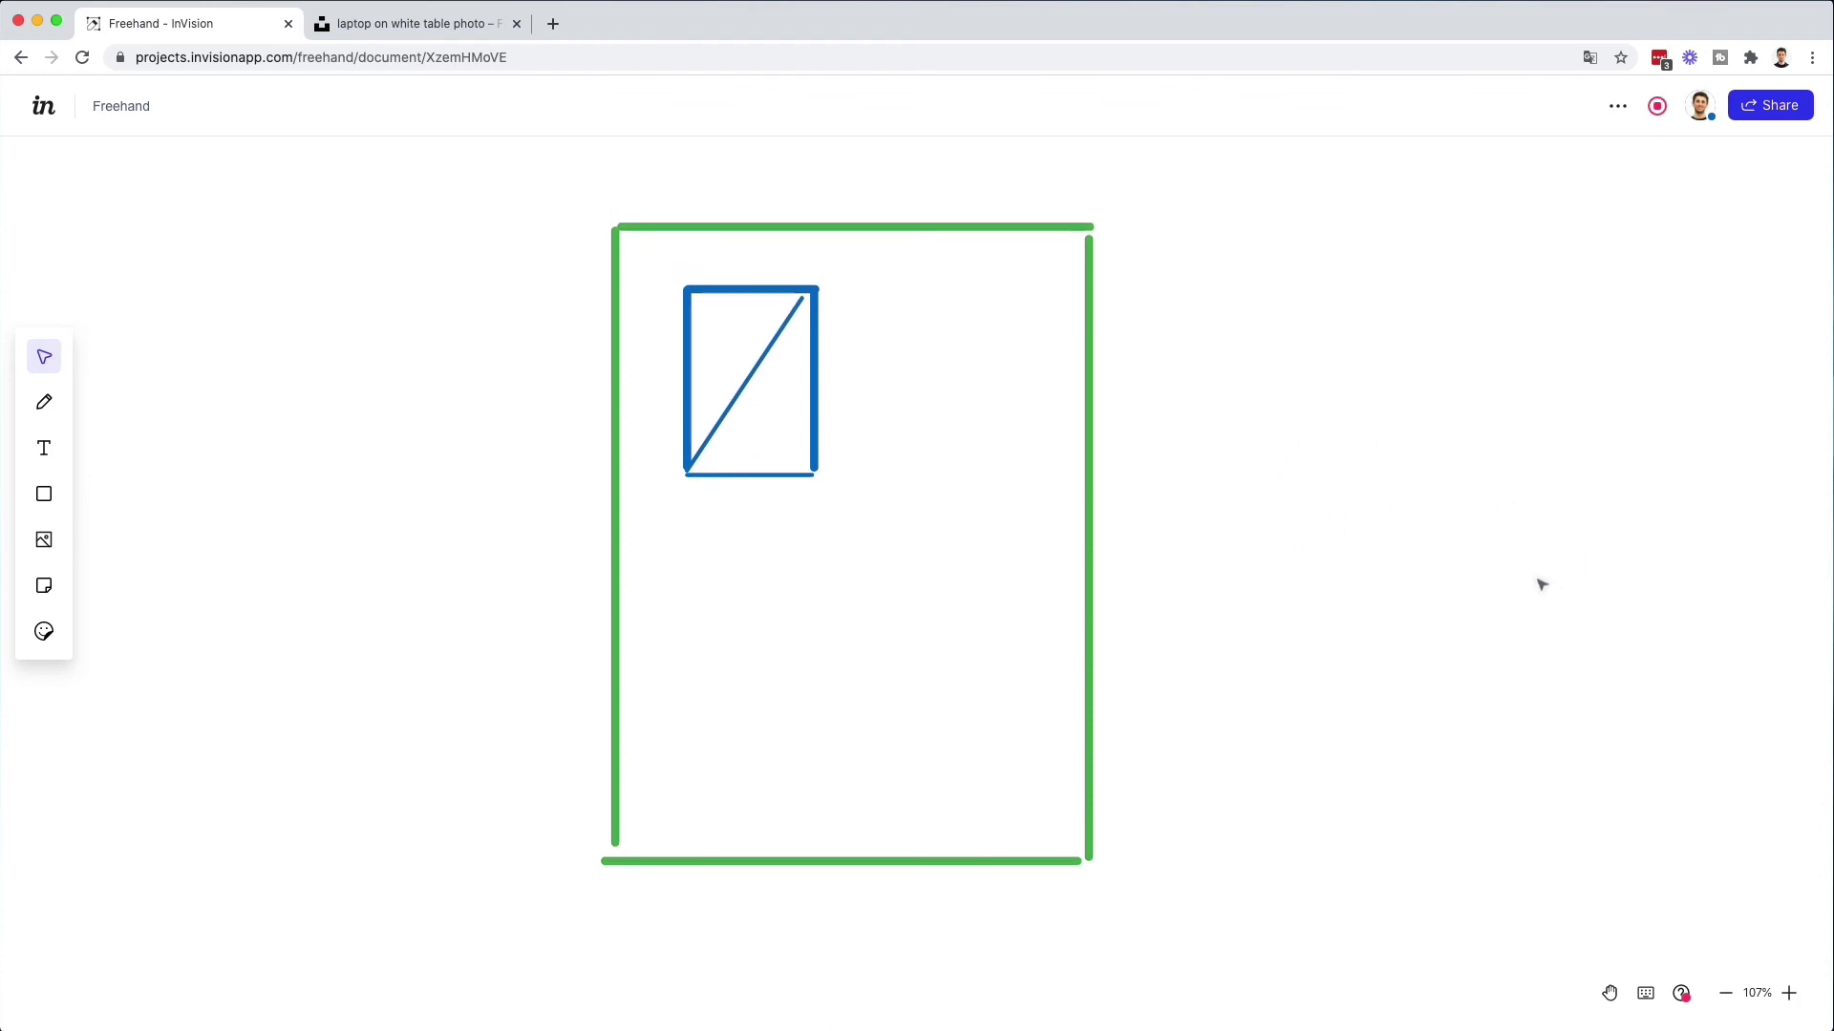
scroll(1538, 585, up, 3)
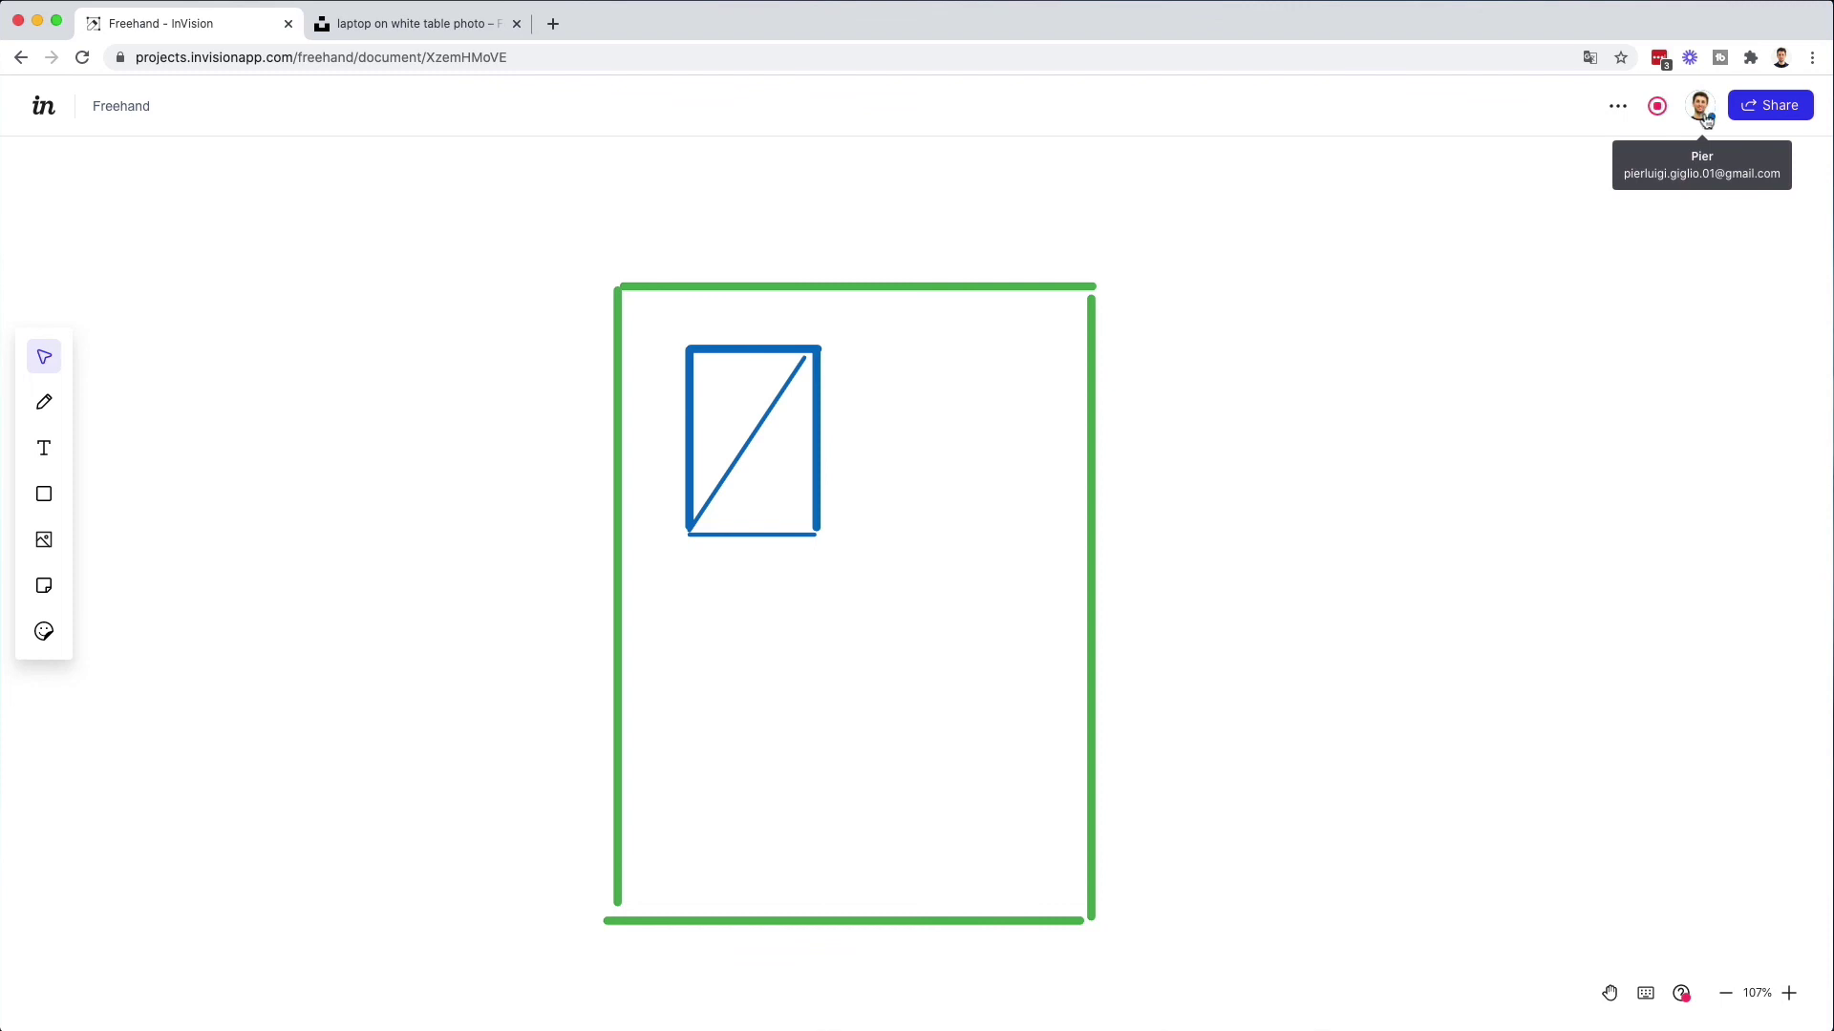
scroll(1222, 361, right, 2)
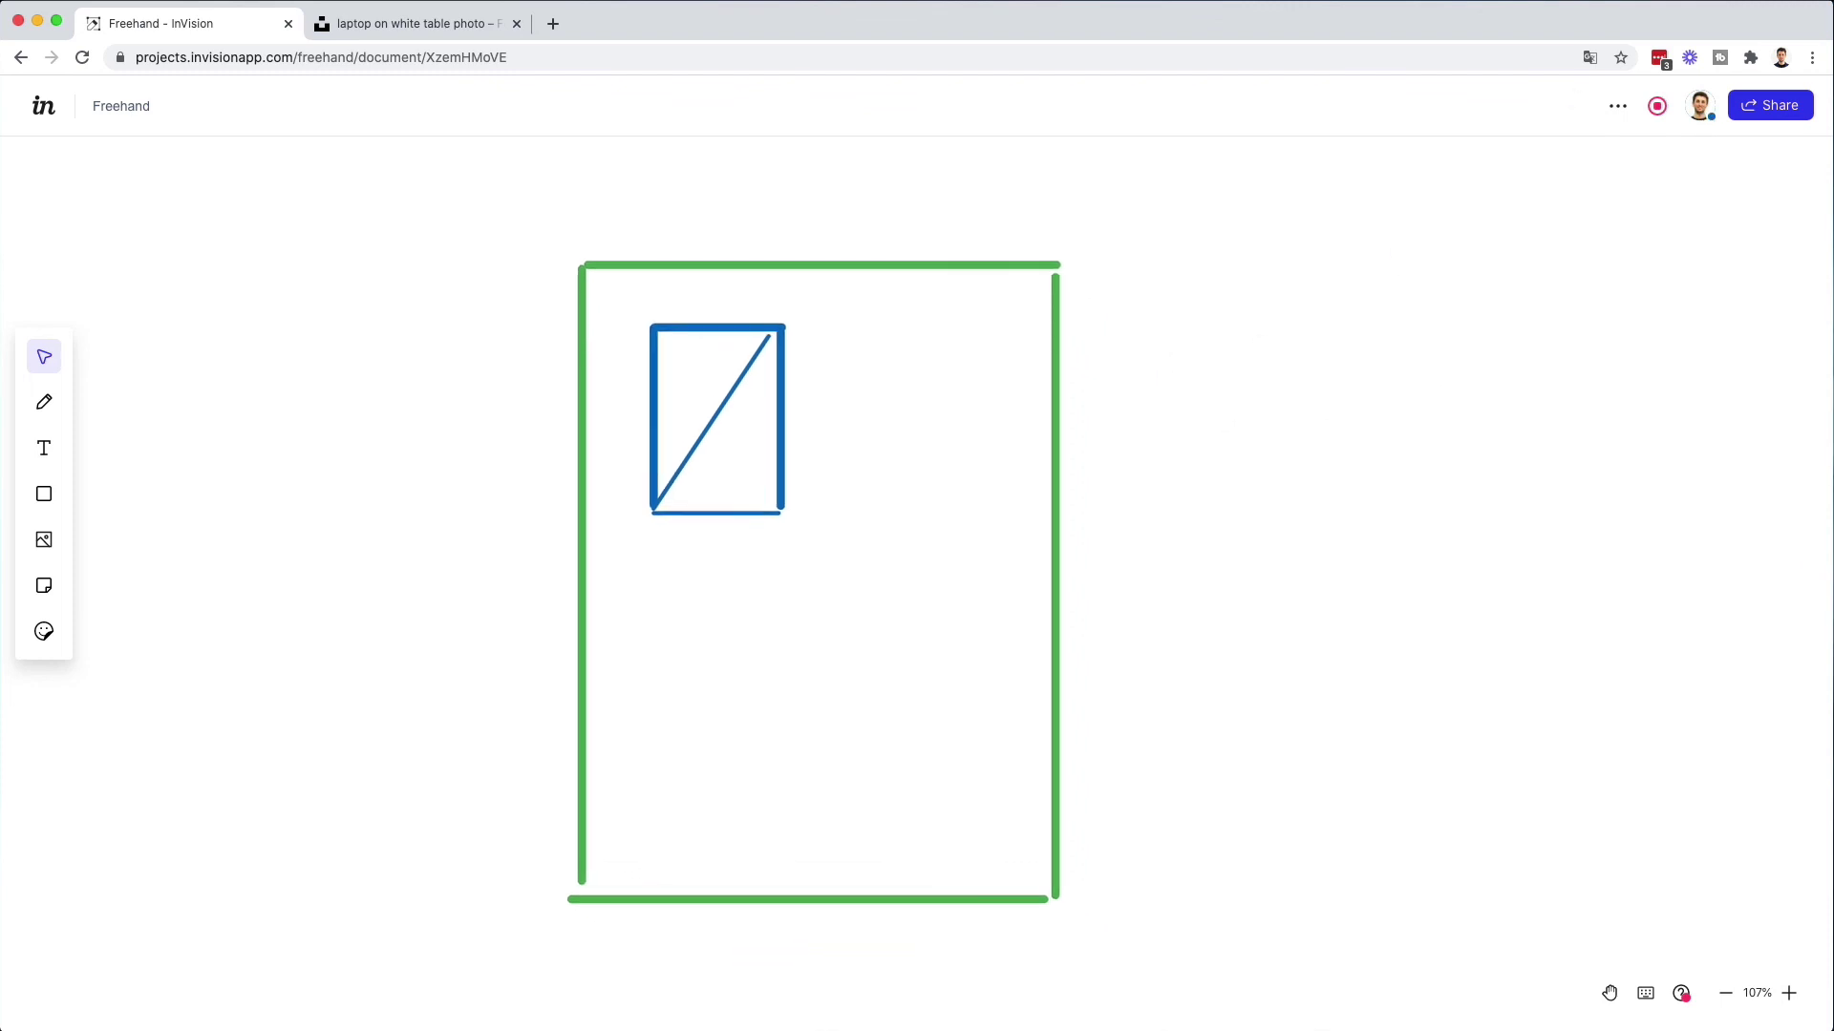